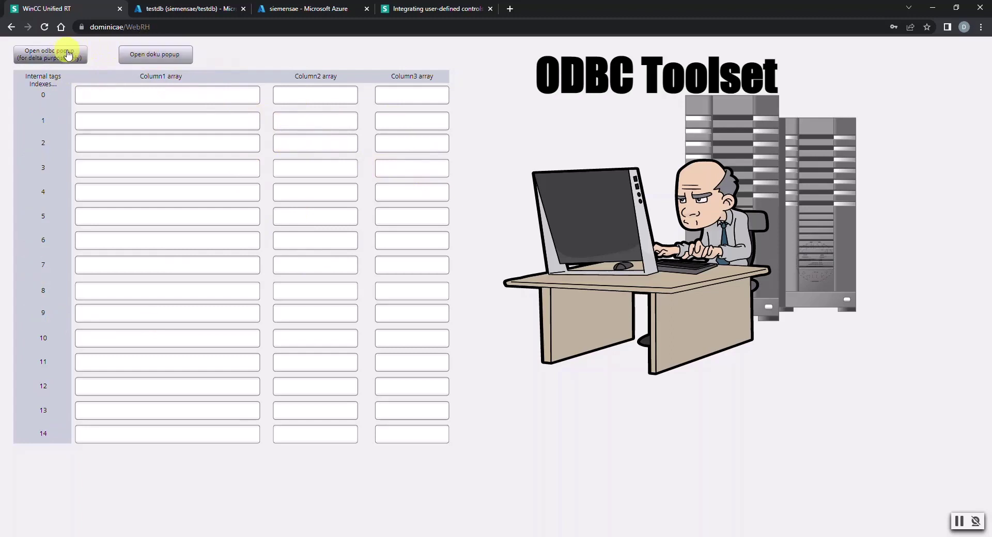
- Open the documentation popup, dismiss the license error, review the release notes and UserFiles hint, and close the popup
left_click(146, 56)
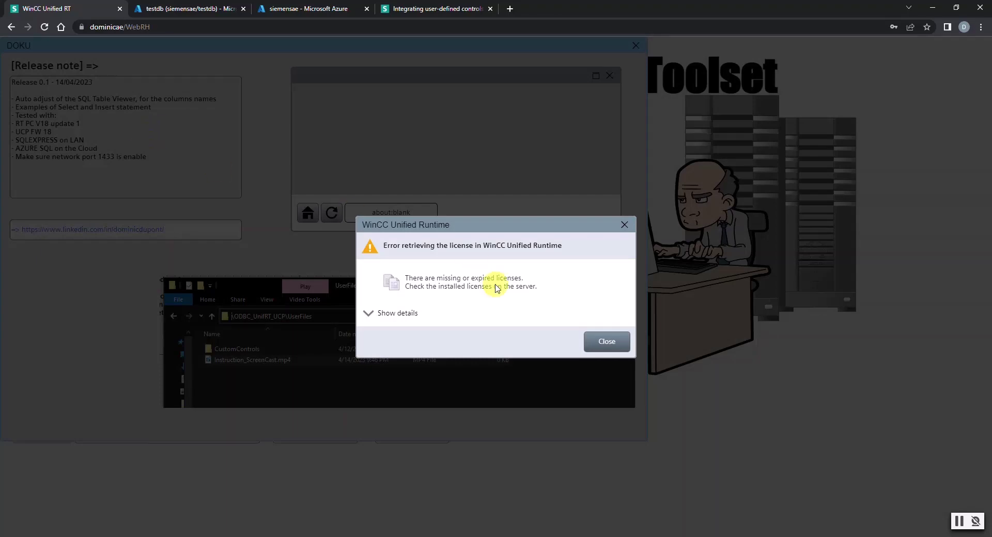
left_click(624, 340)
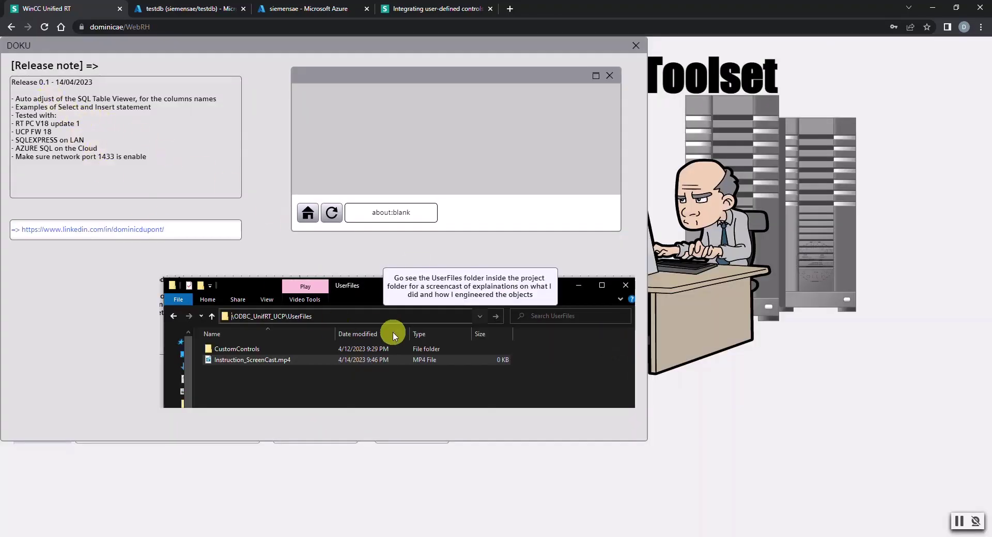
left_click(417, 319)
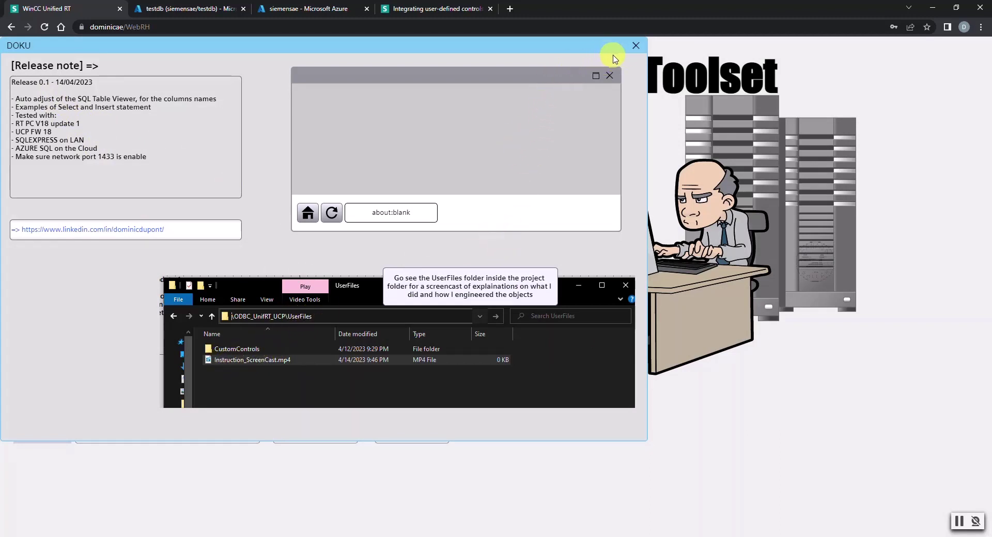
left_click(637, 46)
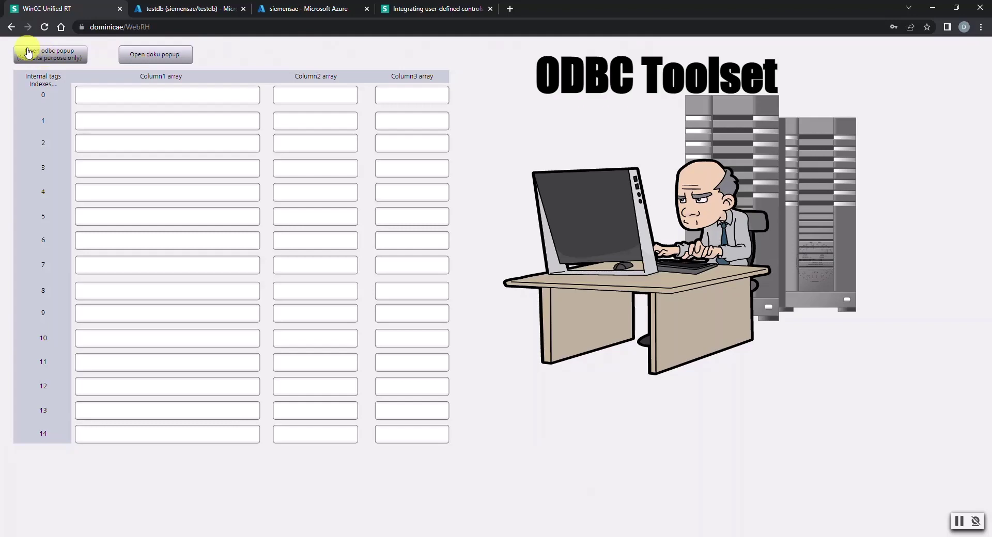
- Open the ODBC popup and bring up the remote SQL Express console with its Object Explorer
left_click(45, 57)
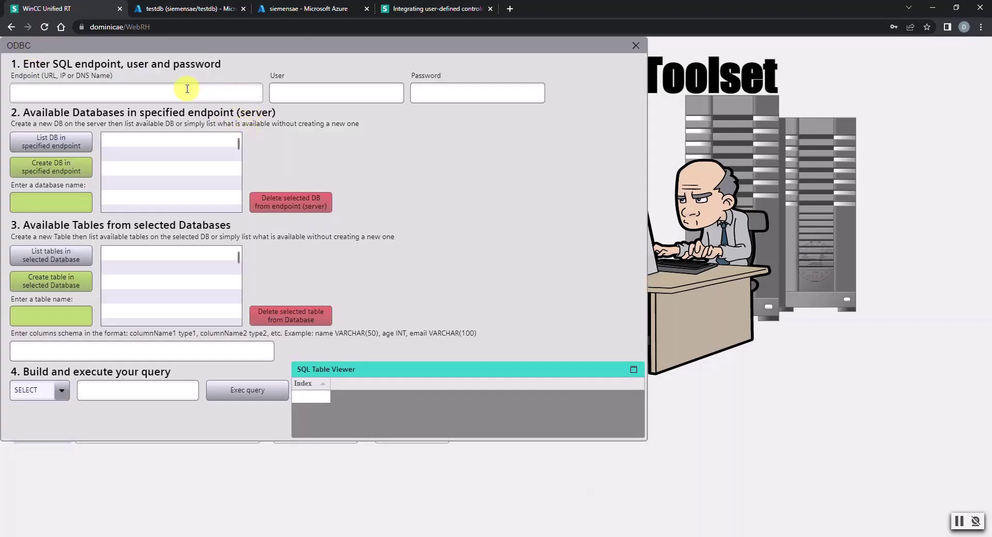
left_click(95, 49)
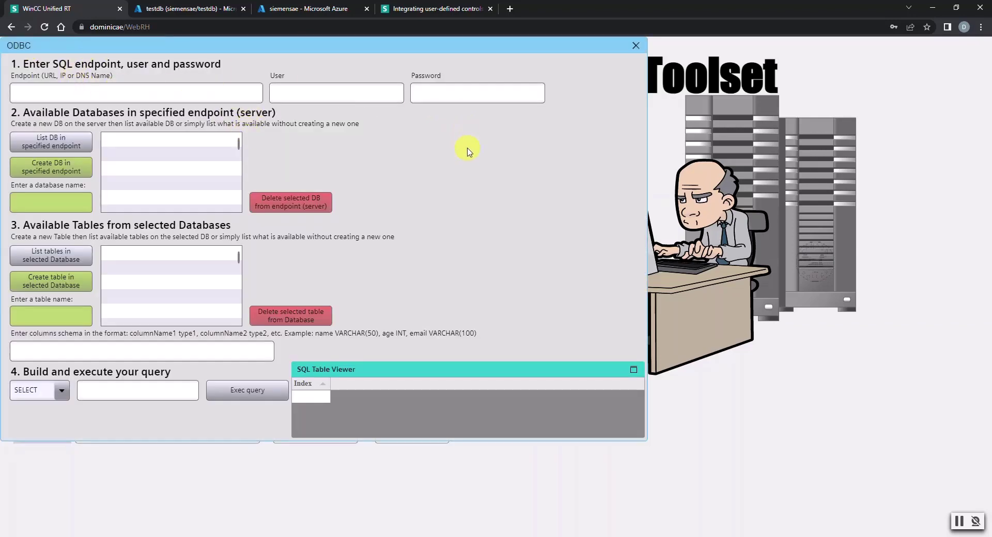
left_click(139, 89)
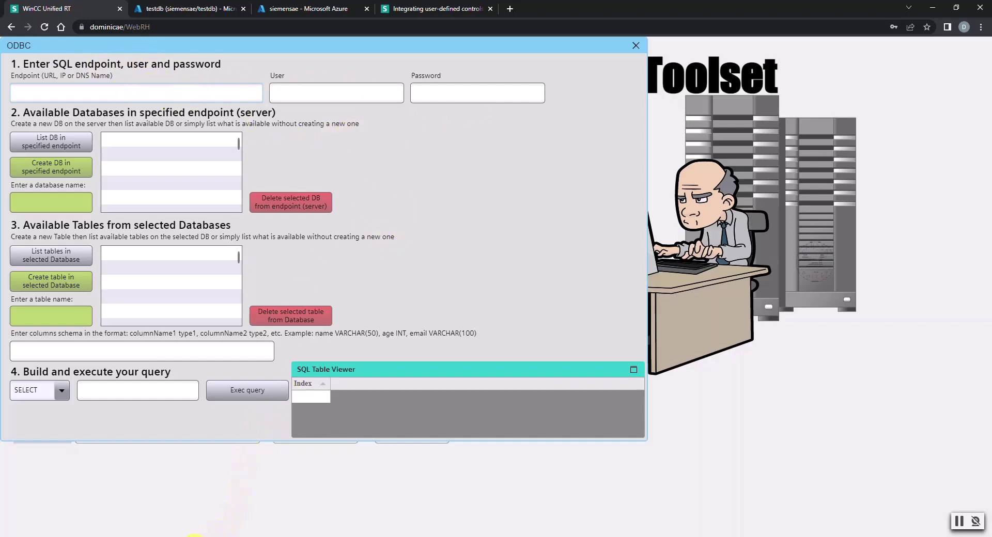
mouse_move(193, 536)
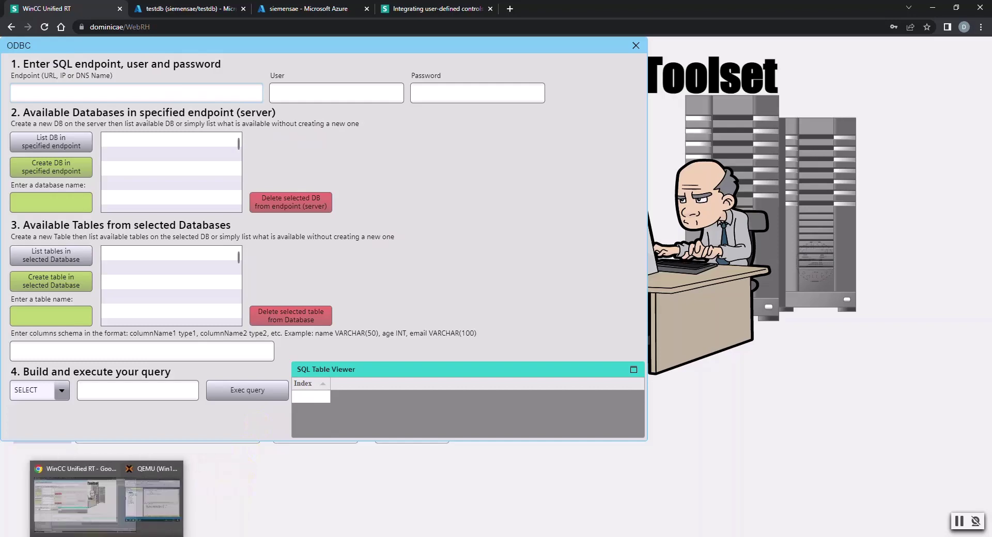
left_click(187, 484)
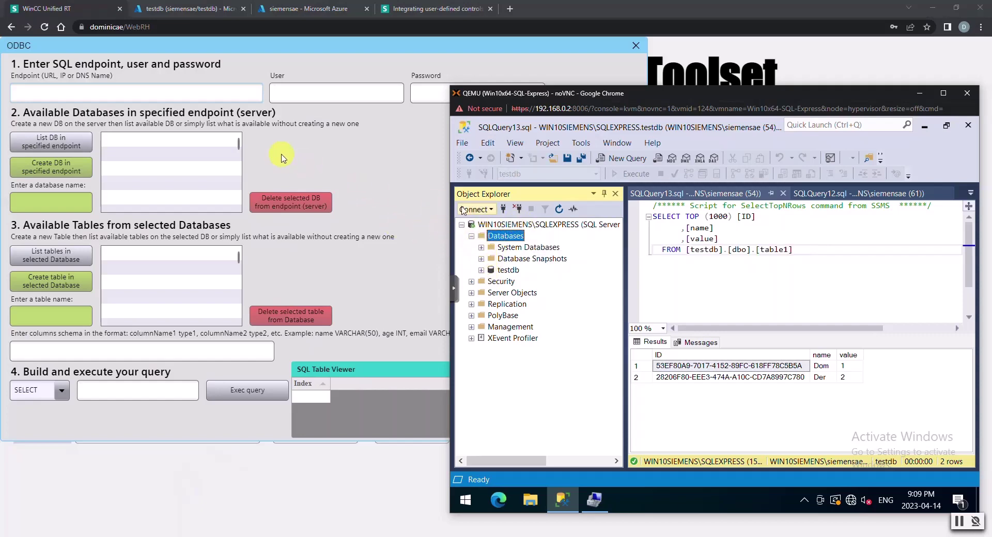
- Enter the endpoint 192.168.0.24\SQLEXPRESS, the user dbuser and the account password in the ODBC connection fields
left_click(129, 92)
type("18")
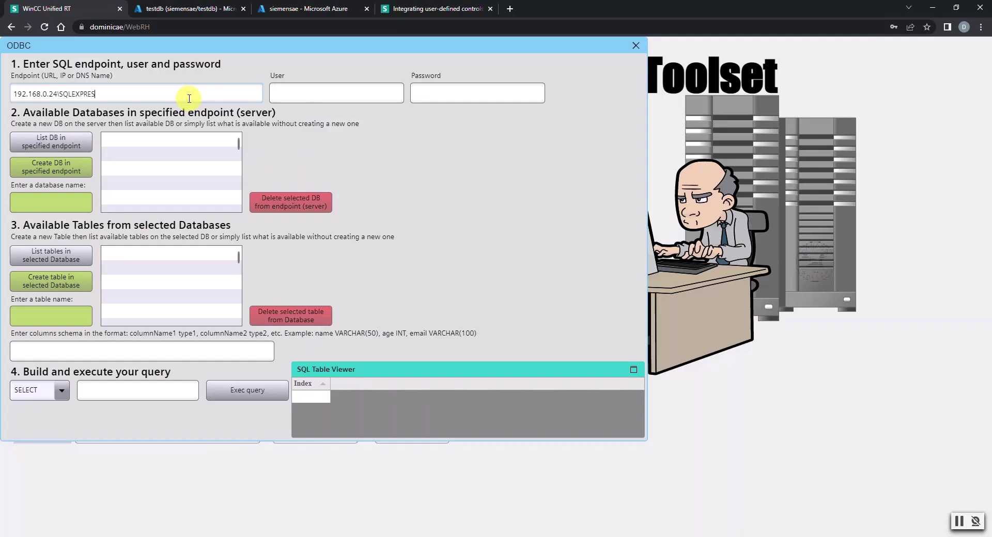
left_click(336, 89)
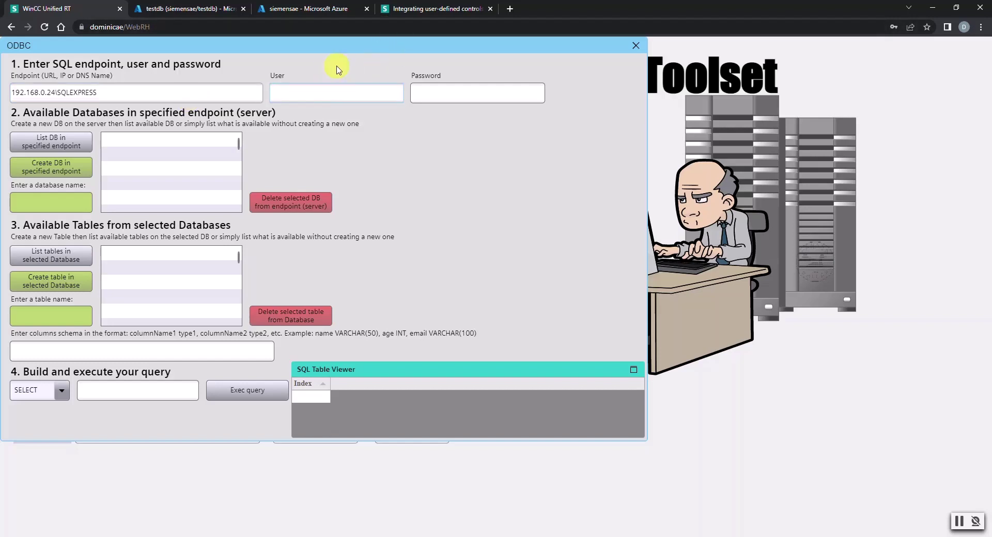
left_click(443, 94)
type("******")
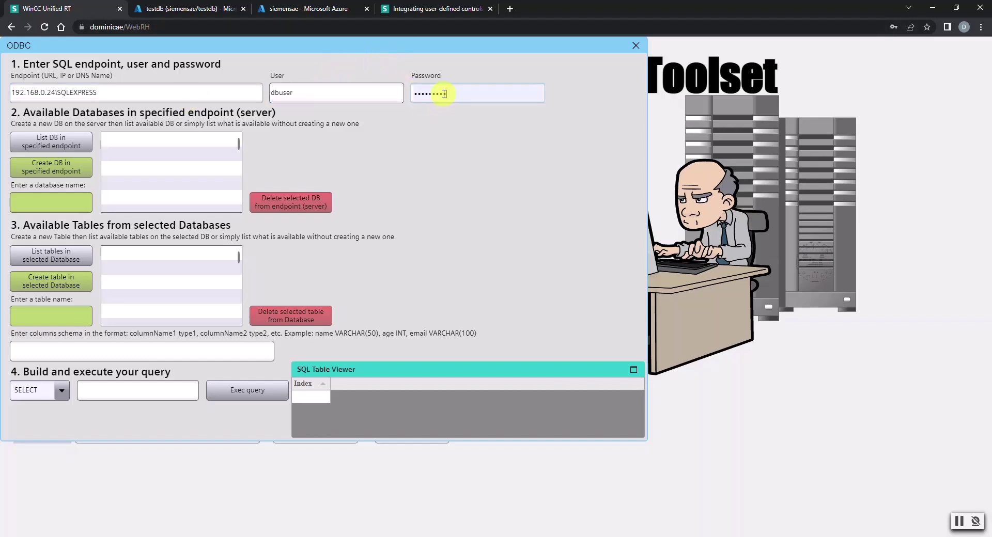
left_click(454, 146)
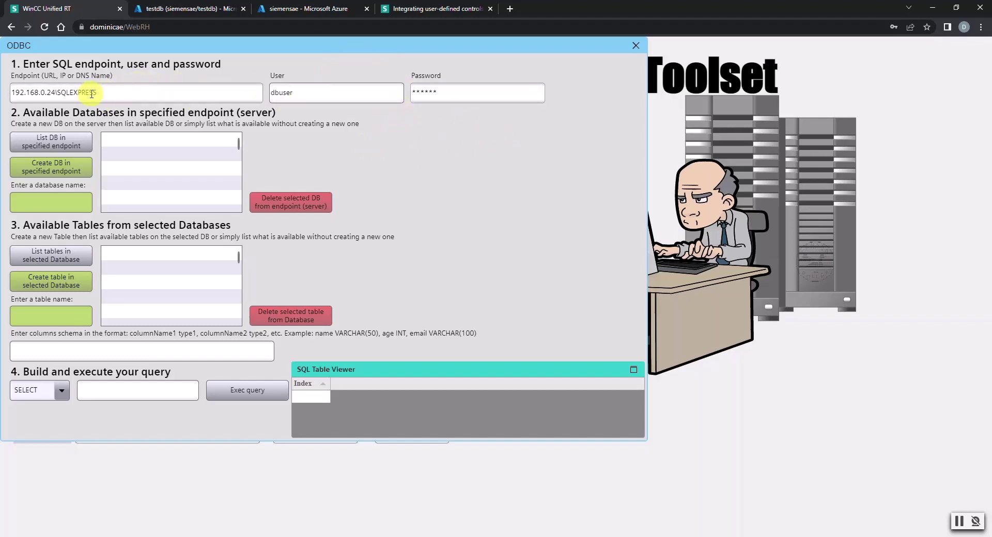
- List the databases on the specified endpoint and compare them with testdb in the remote SQL Server's Object Explorer
key("alt+Tab")
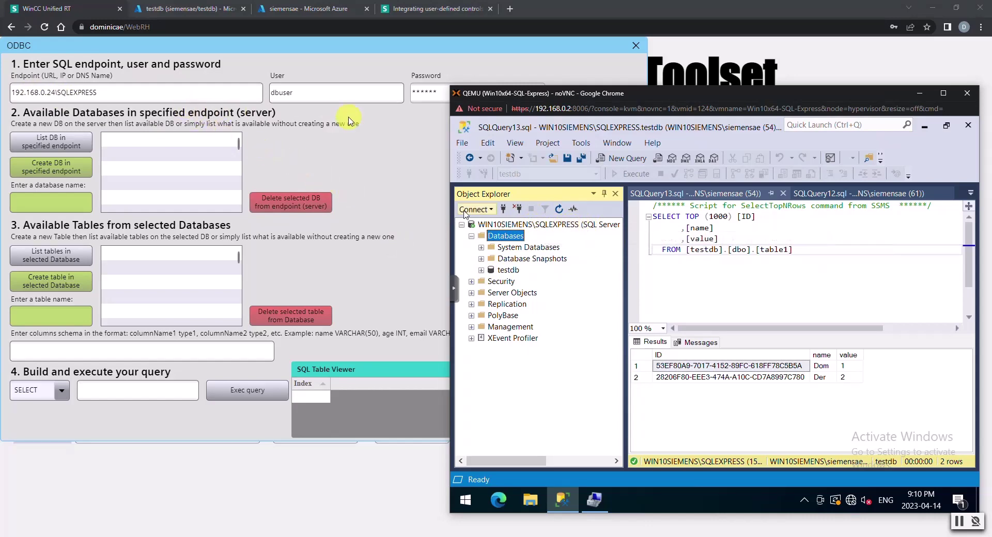
left_click(388, 119)
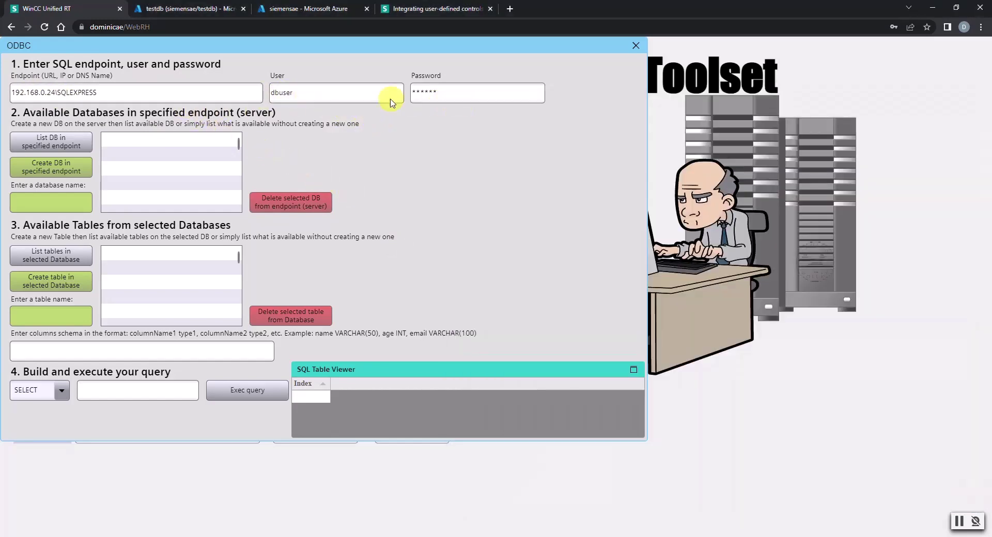
left_click(440, 95)
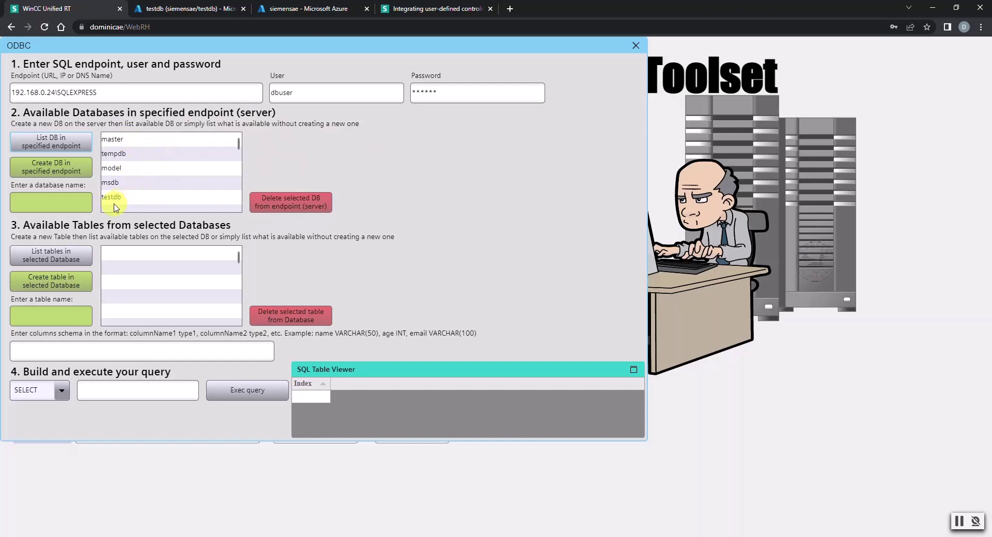
key("alt+Tab")
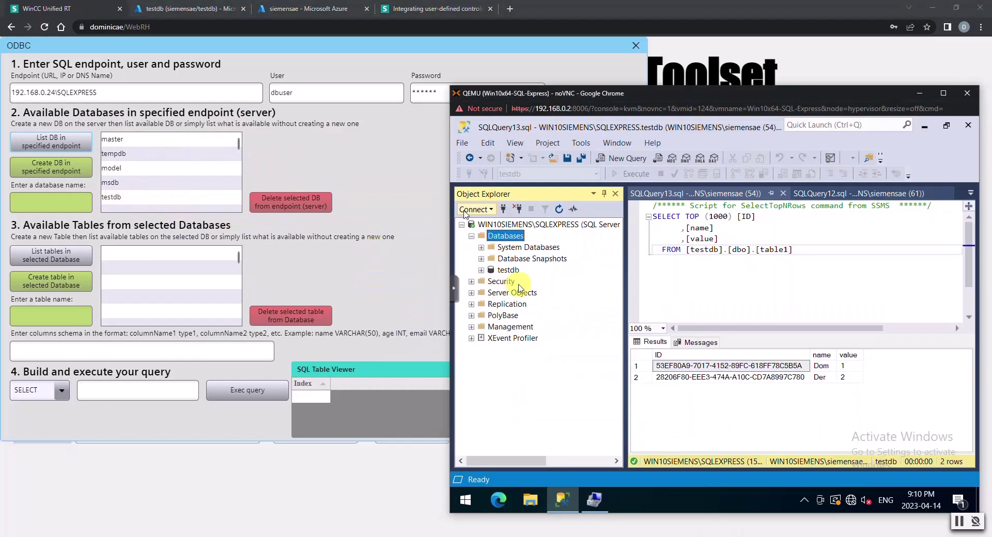
left_click(508, 271)
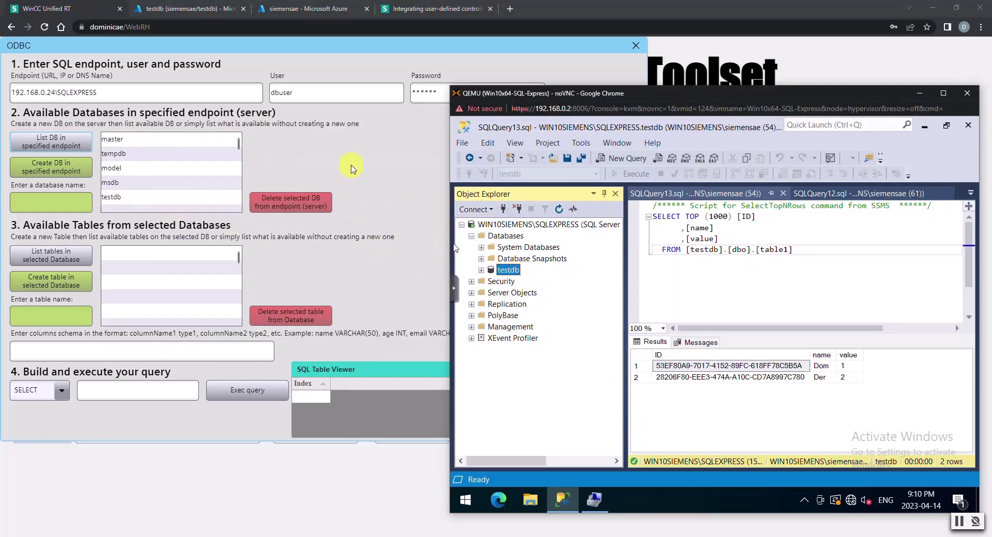
left_click(341, 163)
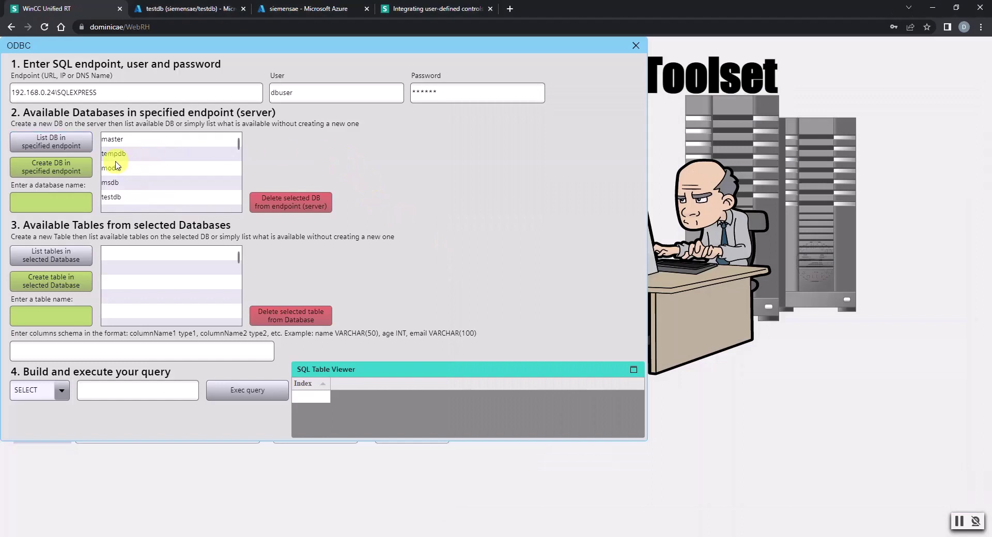
- Create a database named newDB on the specified endpoint and list the available databases again
left_click(49, 203)
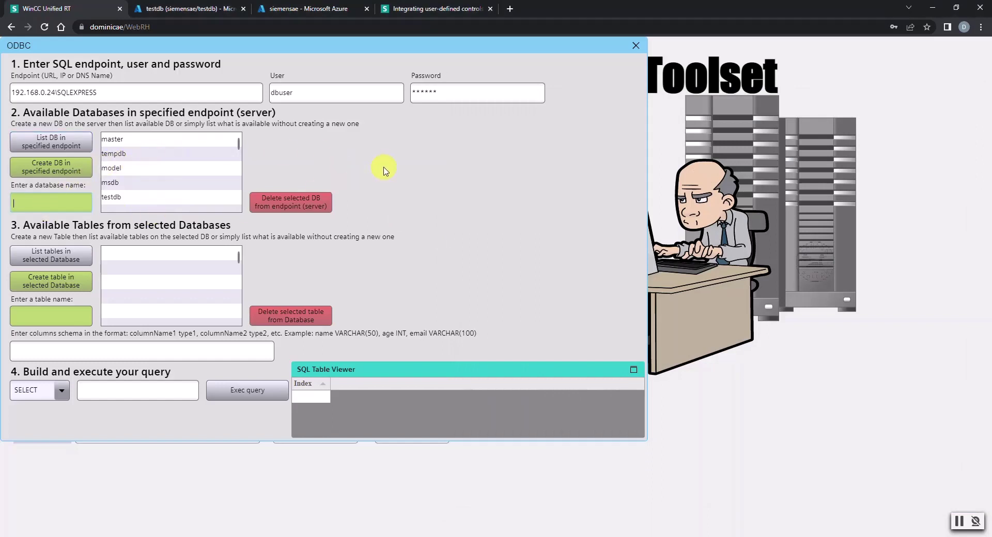
key("Return")
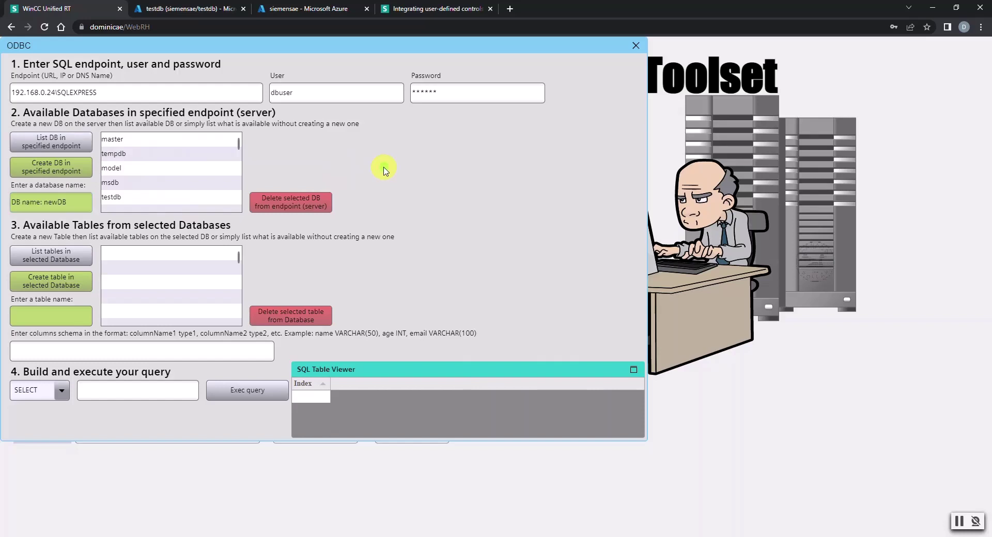
left_click(82, 166)
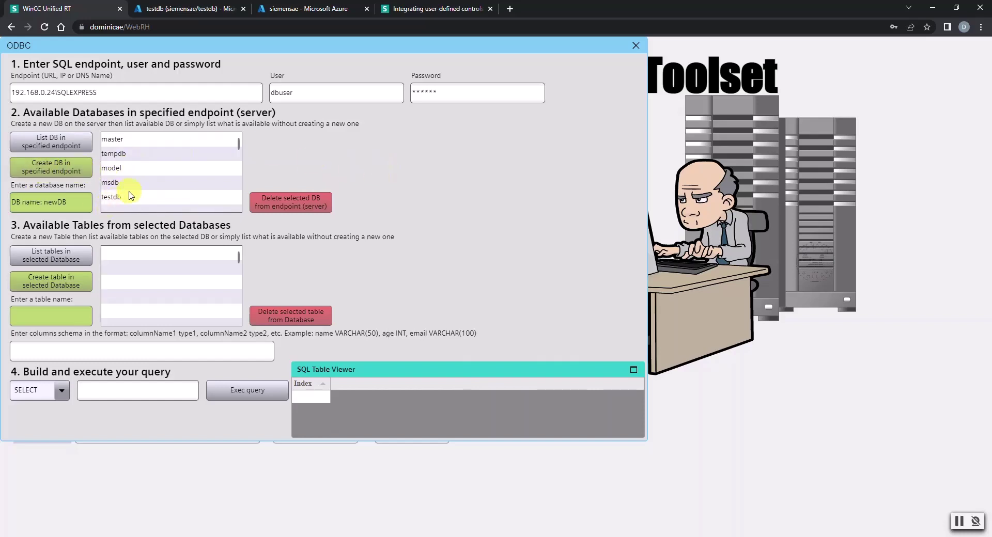
left_click(78, 174)
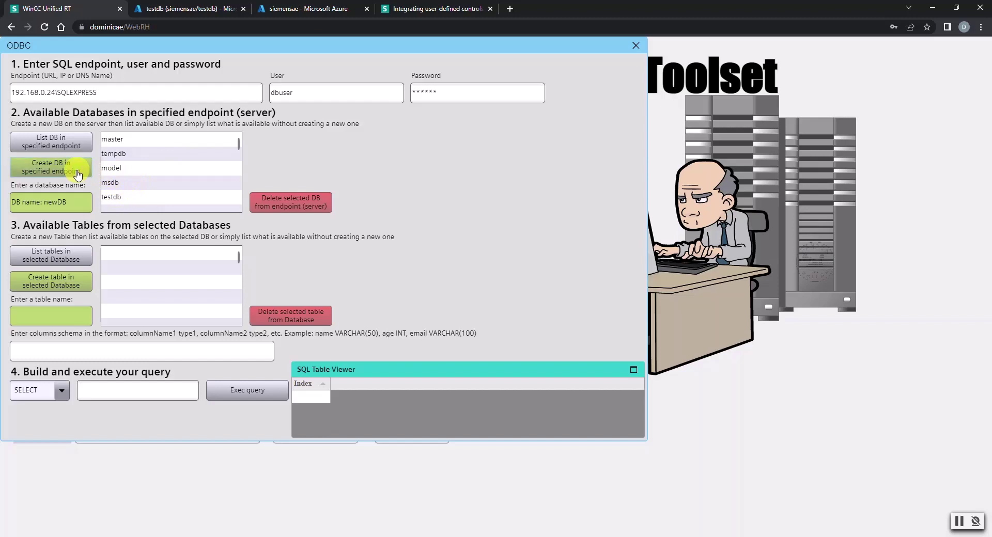
left_click(78, 140)
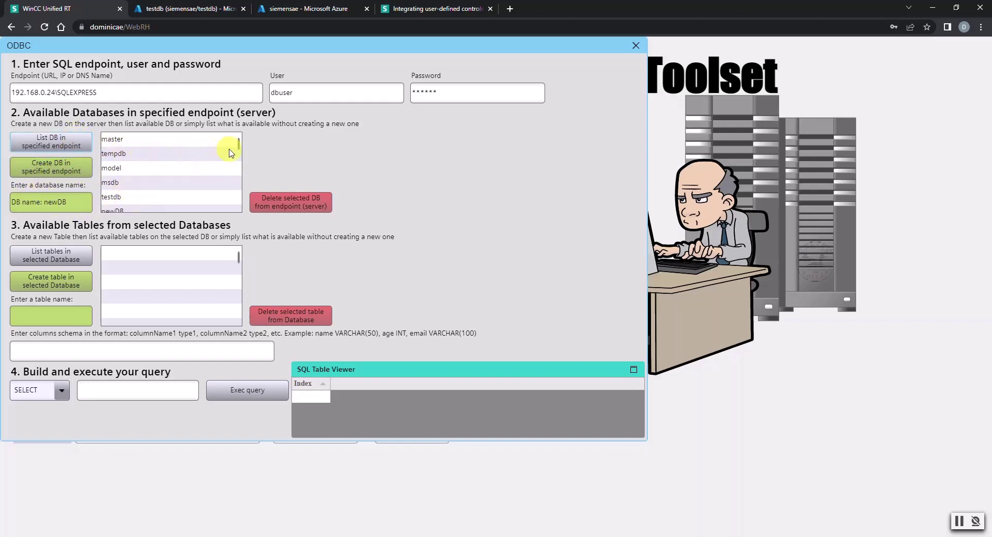
left_click_drag(239, 144, 240, 150)
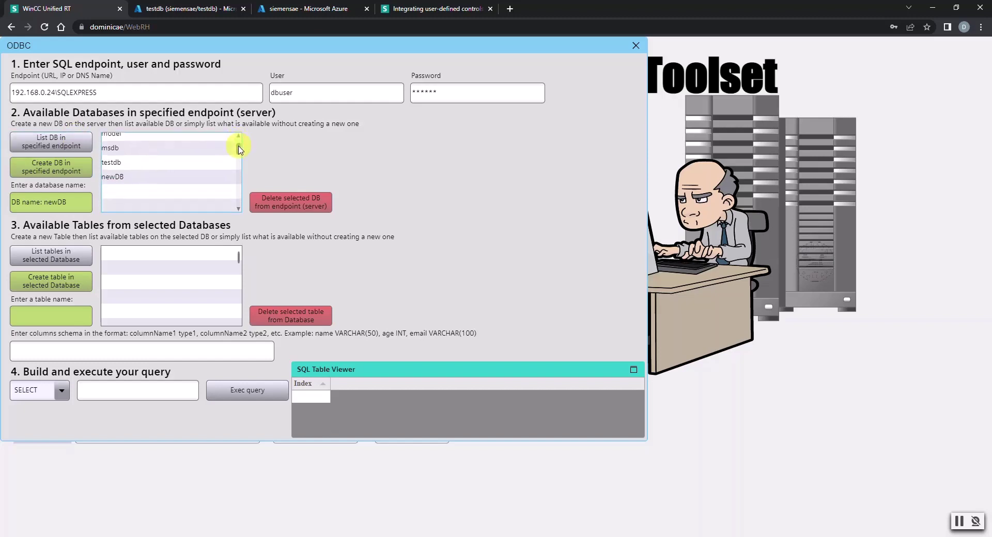
- Select newDB and testdb in turn in the database list to check the selected database indication
left_click(119, 178)
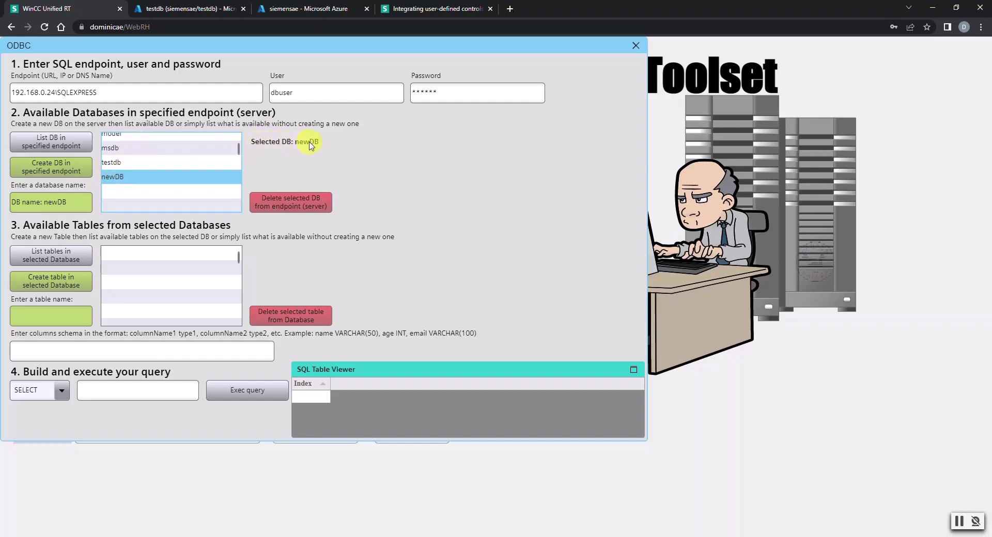
left_click(132, 162)
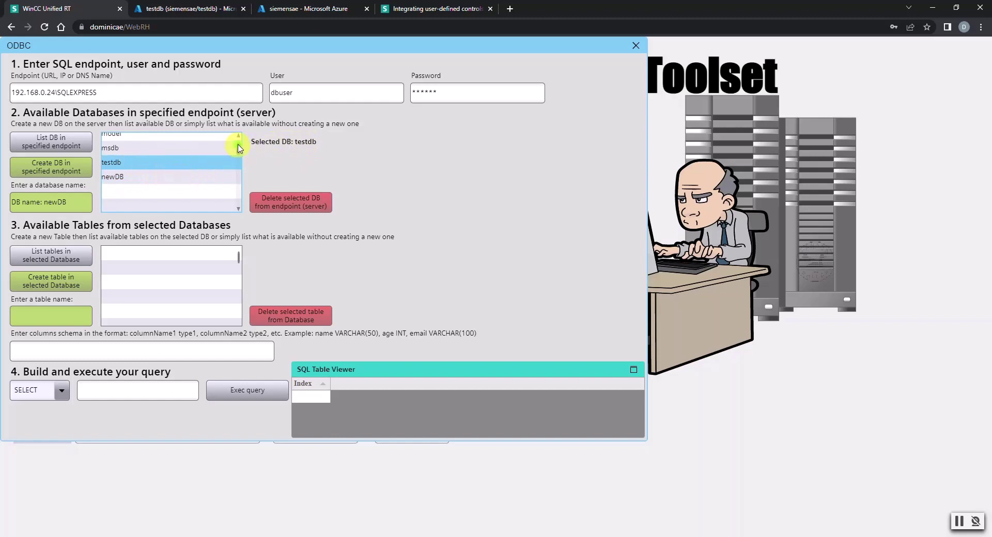
scroll(239, 149, "up", 2)
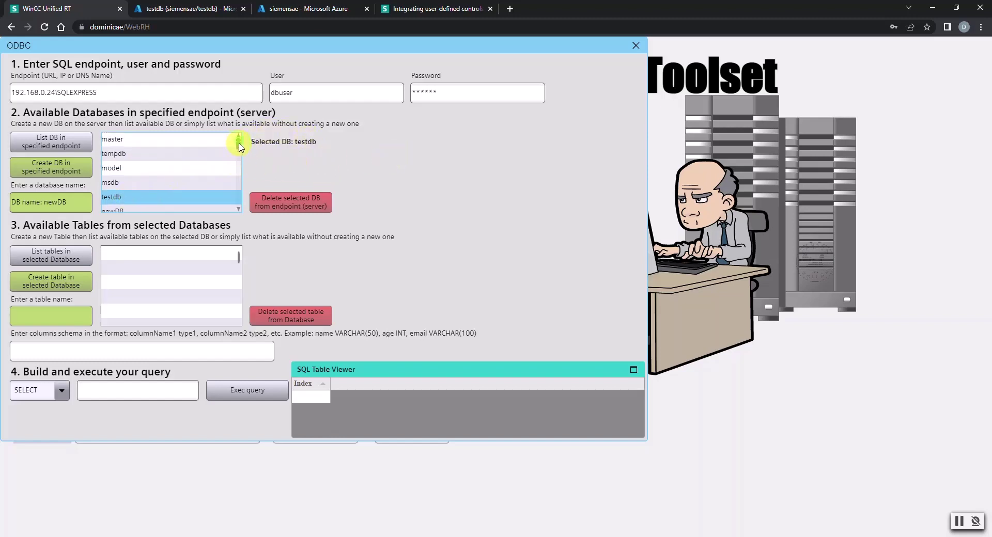
- Delete the newDB database from the endpoint and list the available databases again
scroll(239, 145, "down", 2)
left_click(138, 181)
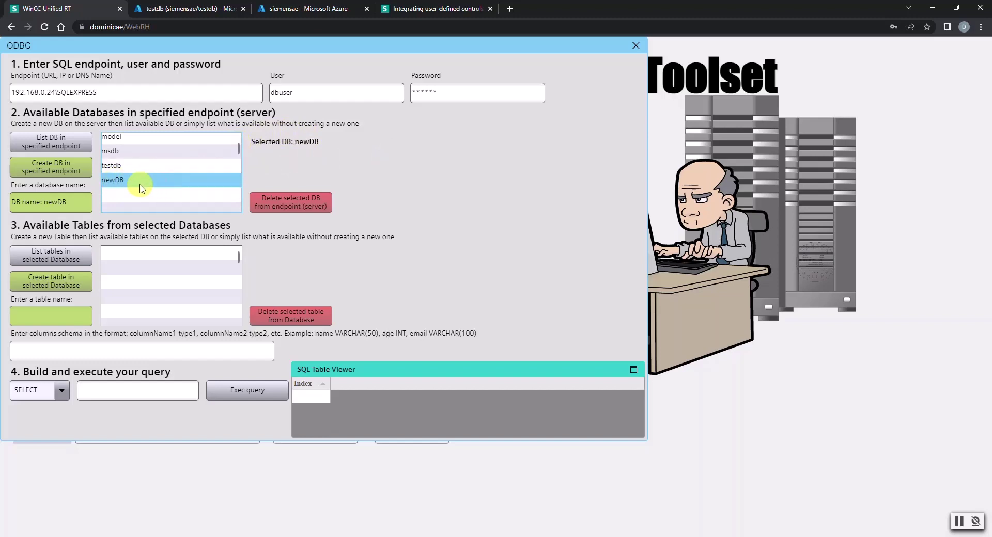
left_click(260, 204)
left_click(81, 142)
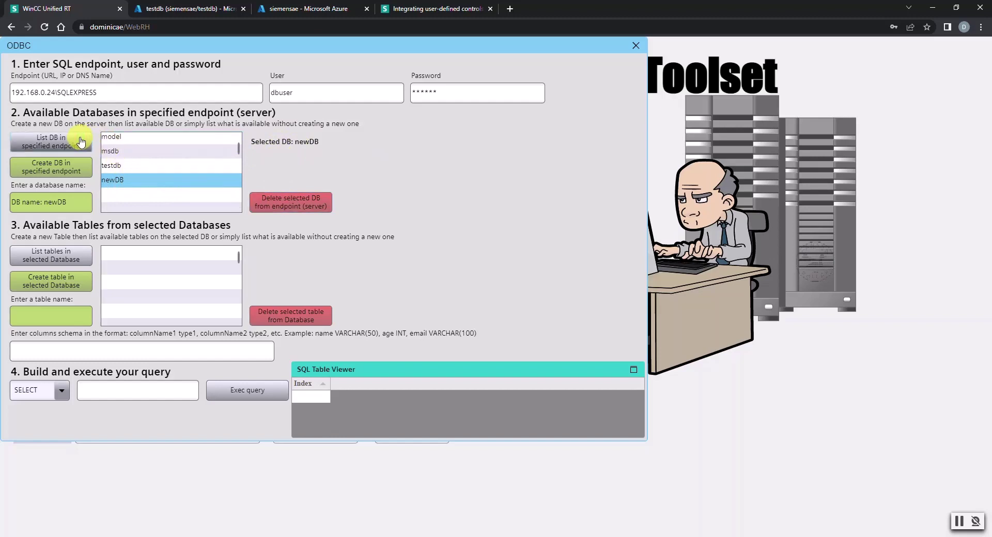
- Compare the newDB and testdb list entries with the refreshed Databases folder in the remote Object Explorer
left_click(129, 166)
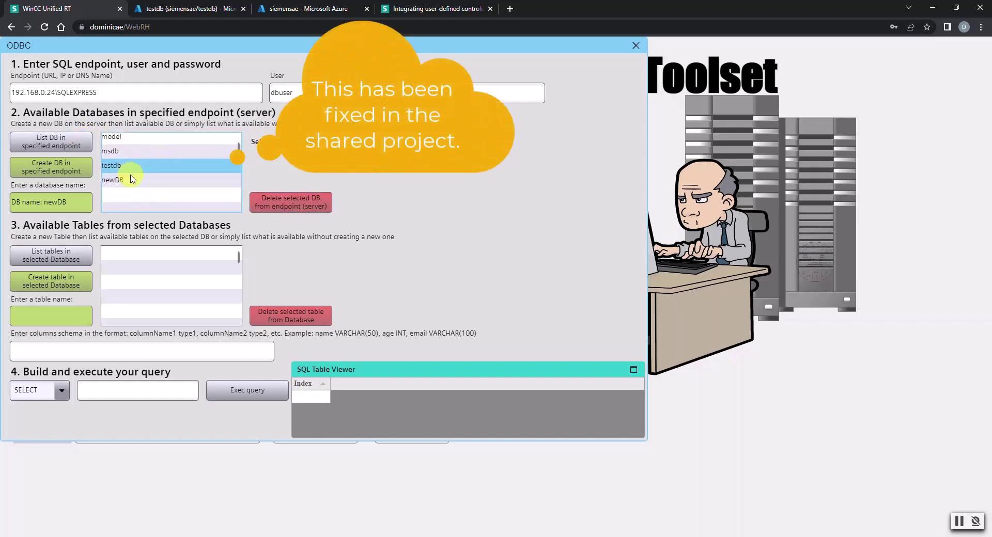
left_click(124, 181)
key("alt+Tab")
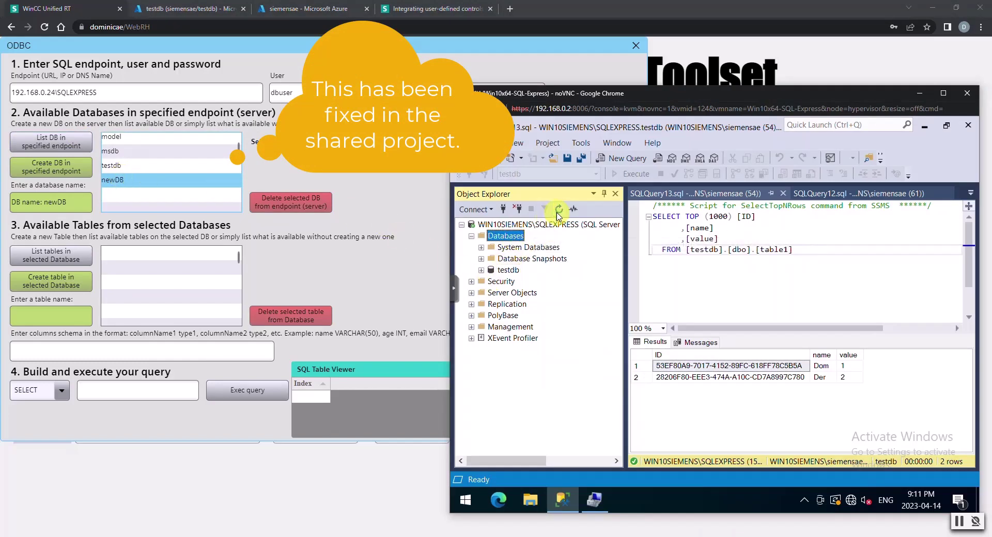
key("alt+Tab")
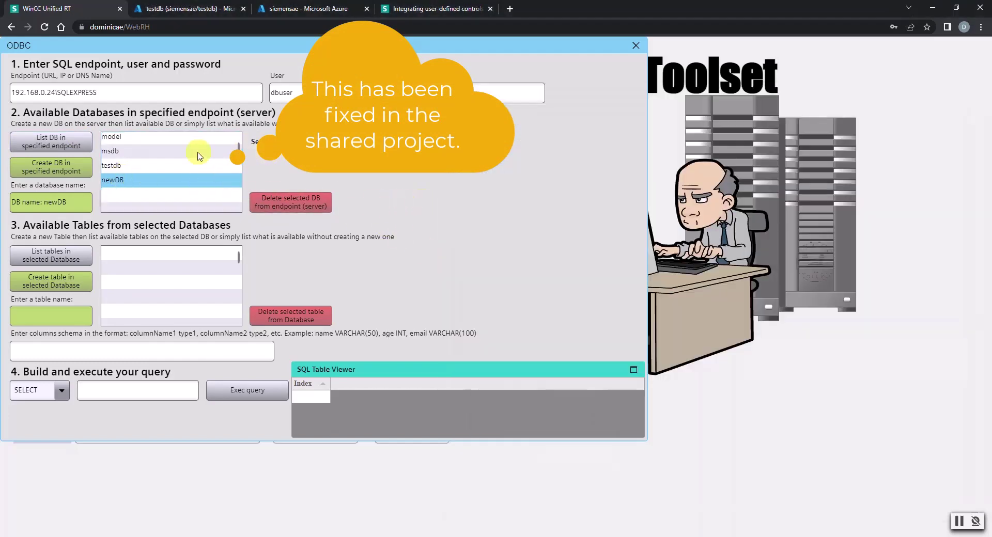
key("alt+Tab")
key("alt+Tab")
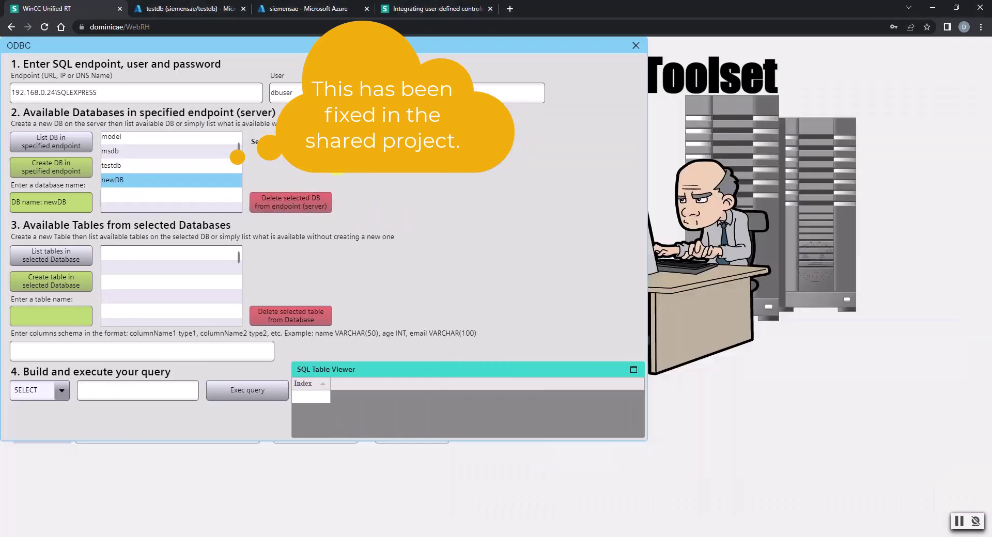
left_click(138, 169)
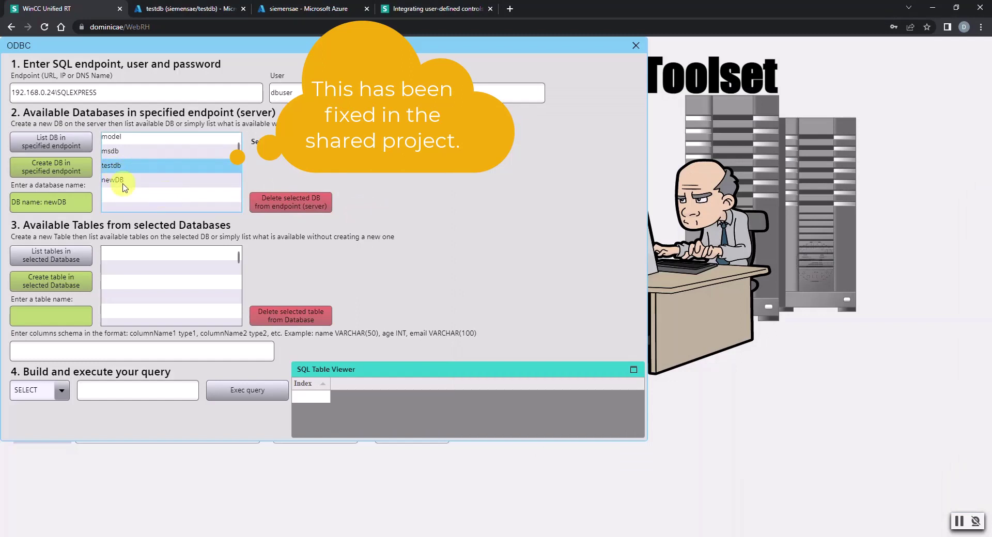
left_click(253, 91)
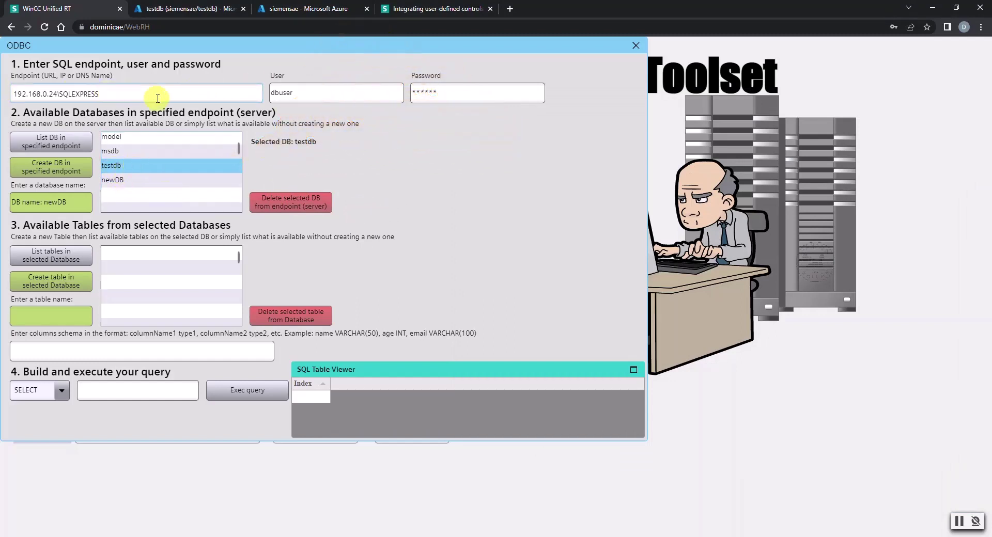
left_click(262, 157)
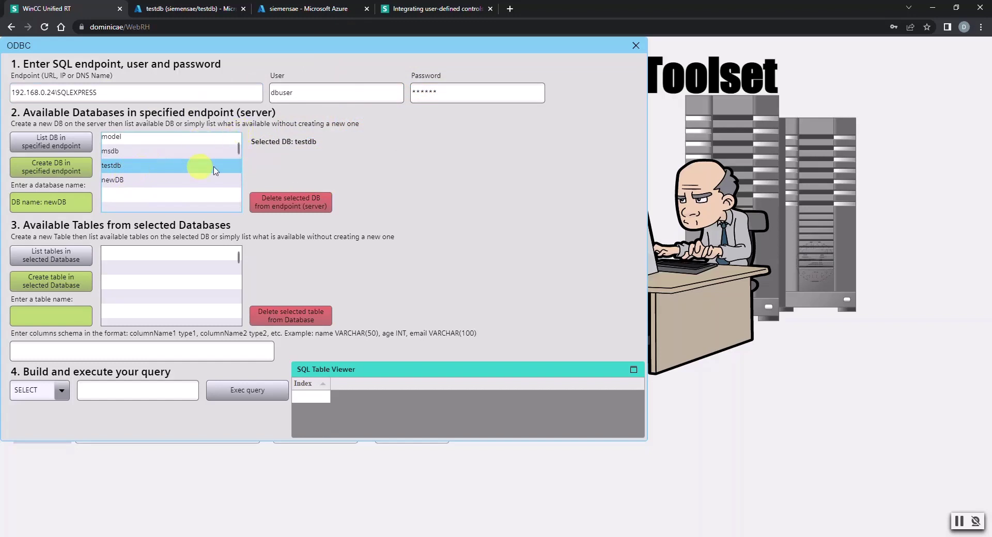
left_click(42, 257)
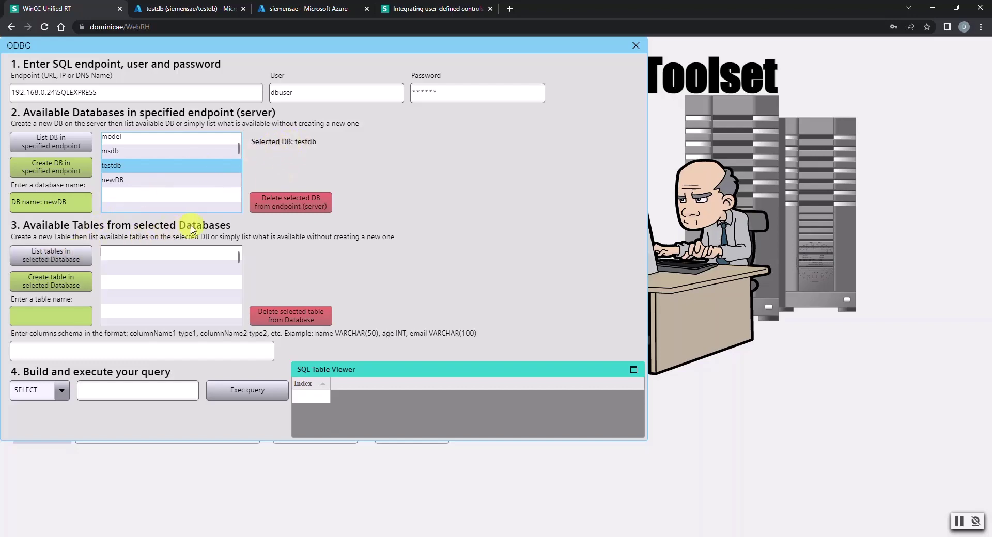
- Switch to the remote SQL Server Object Explorer and expand testdb and its Tables folder to examine the existing tables
key("alt+Tab")
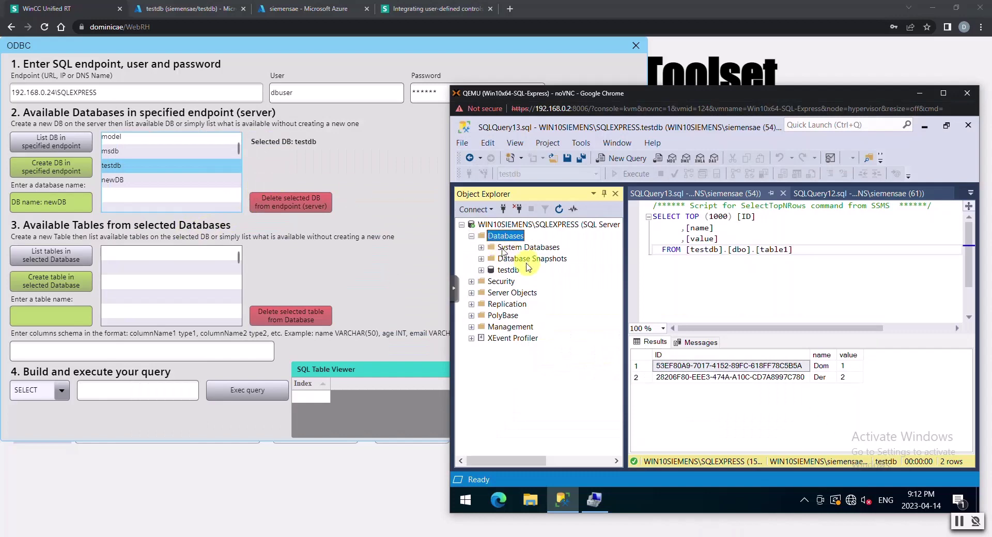
left_click(482, 270)
left_click(492, 292)
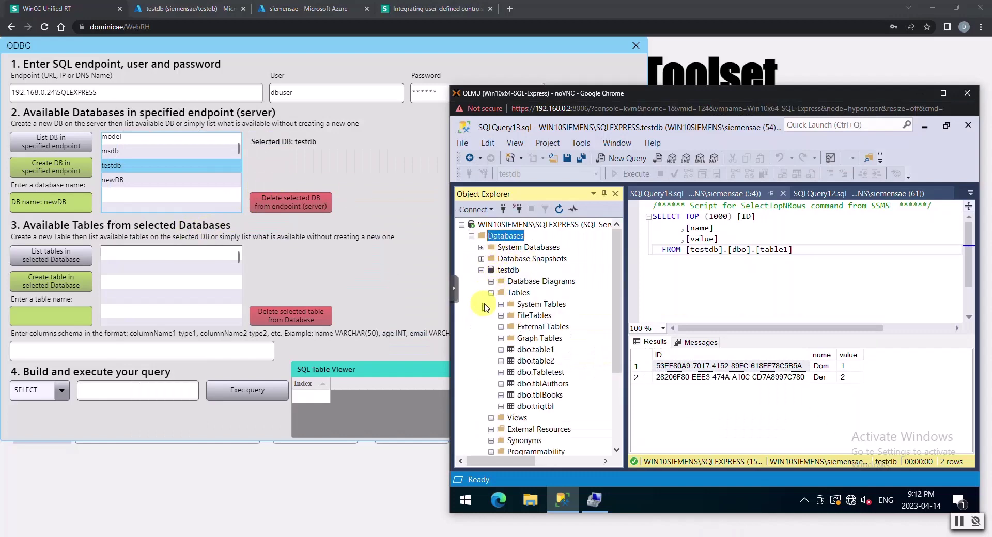
scroll(616, 330, "down", 2)
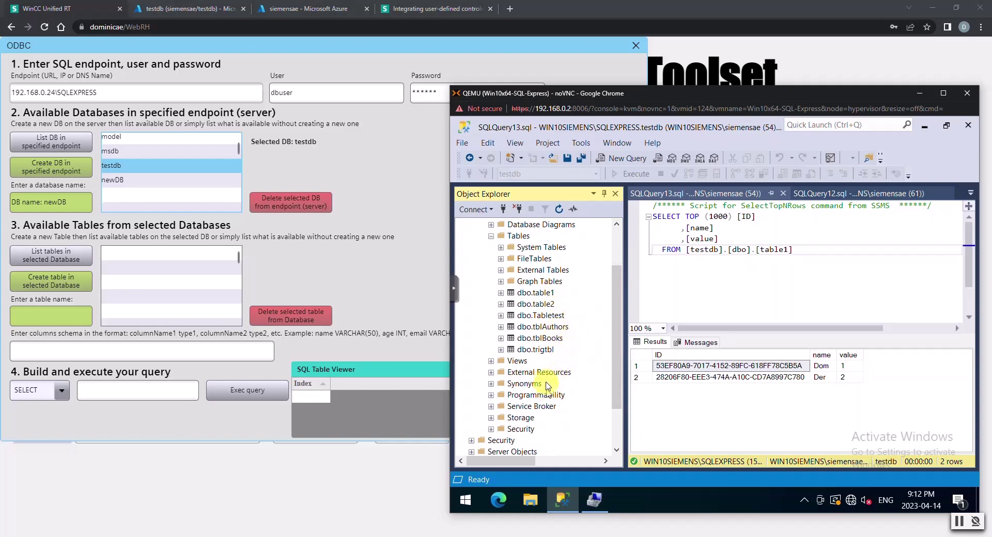
- Return to the ODBC screen, list the tables of the selected testdb database and look through the table list
left_click(297, 266)
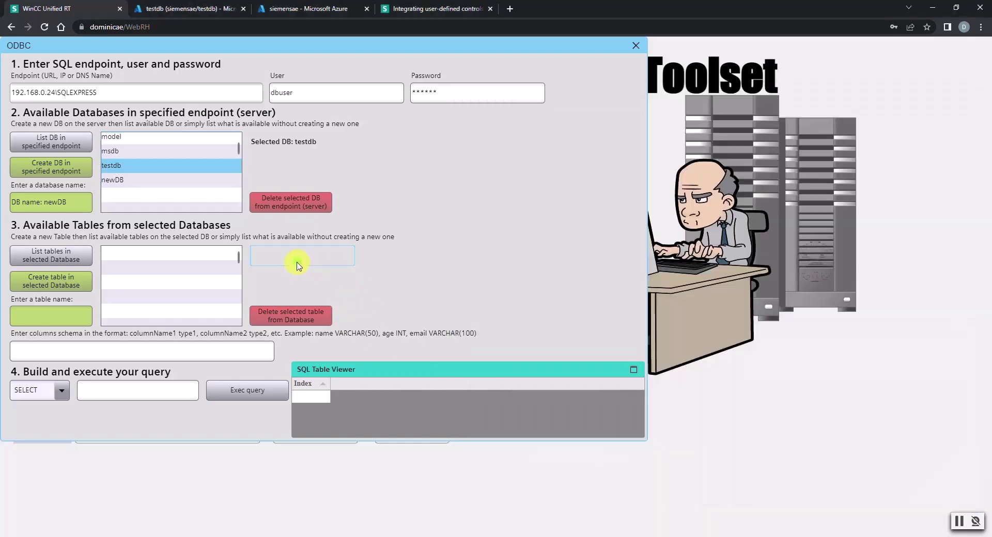
left_click(78, 256)
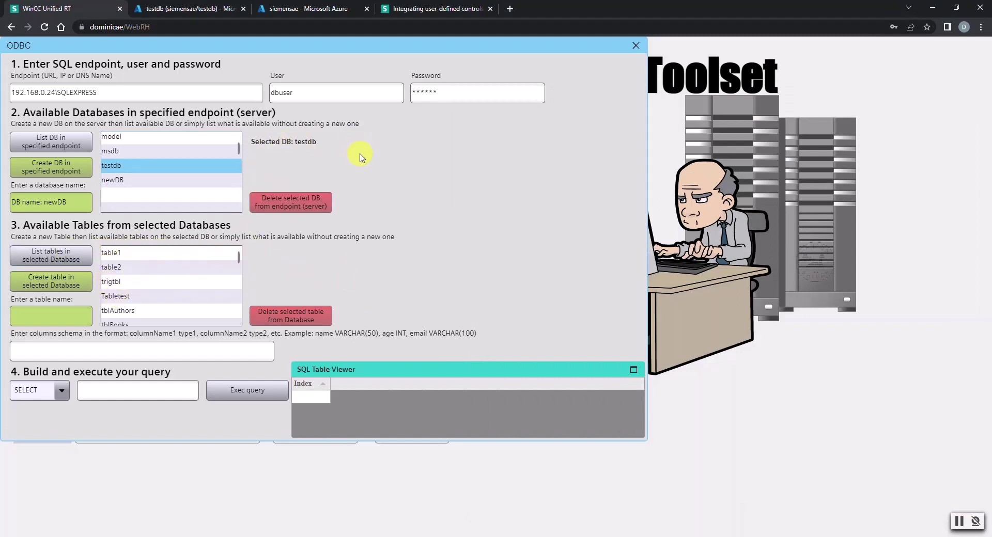
scroll(237, 257, "down", 3)
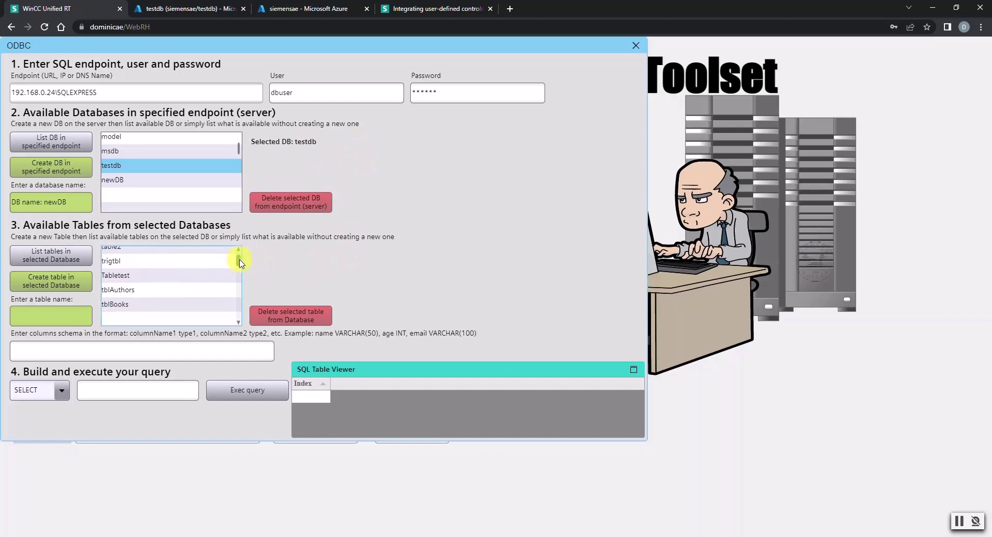
scroll(238, 256, "up", 3)
- Select table1, Tabletest, table2 and trigtbl in the table list to compare their columns in the SQL Table Viewer, ending on table1
left_click(181, 253)
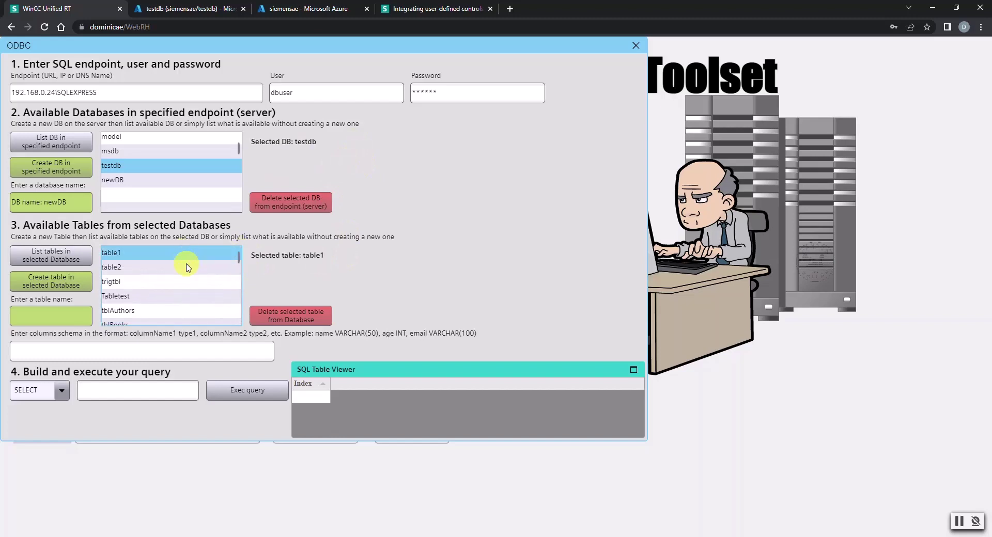
left_click(184, 296)
left_click(179, 253)
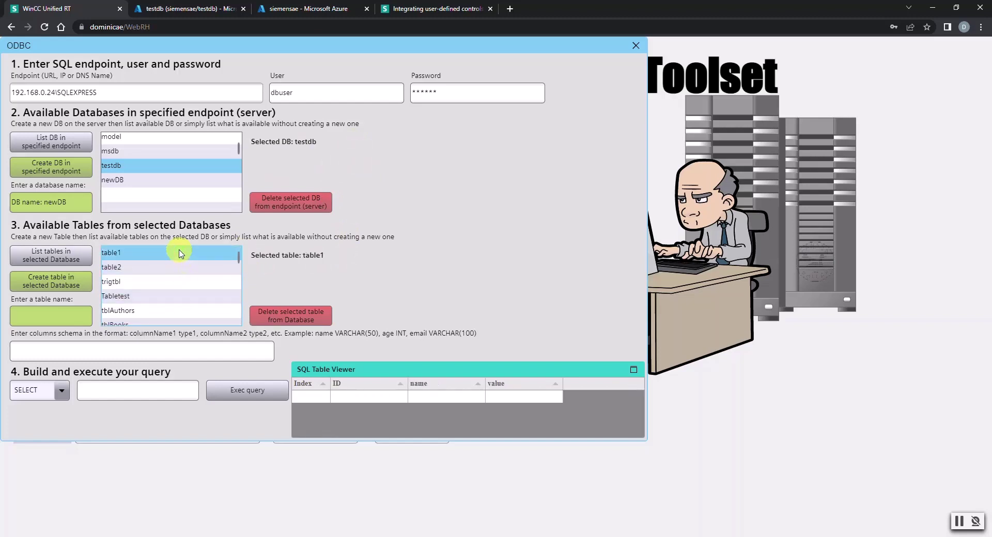
left_click(166, 267)
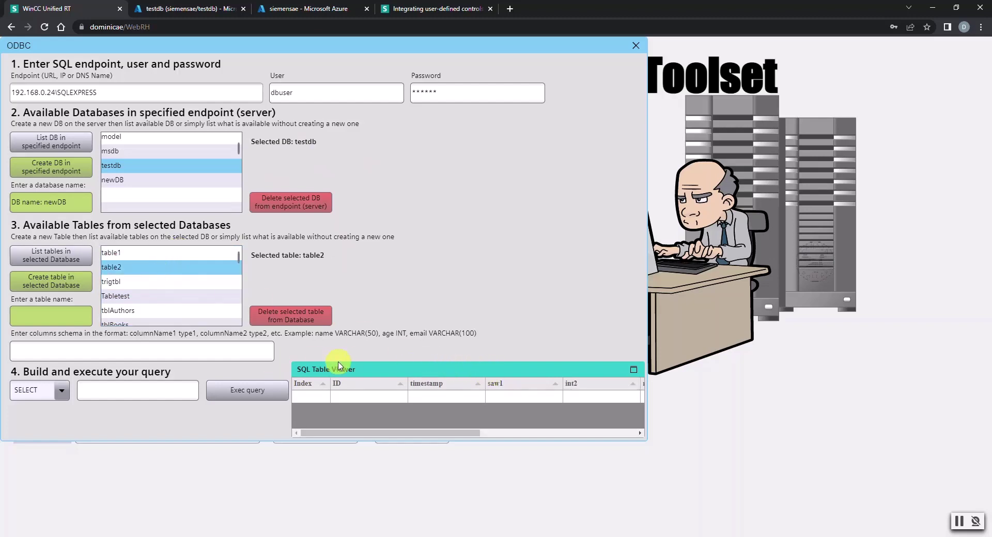
left_click(179, 283)
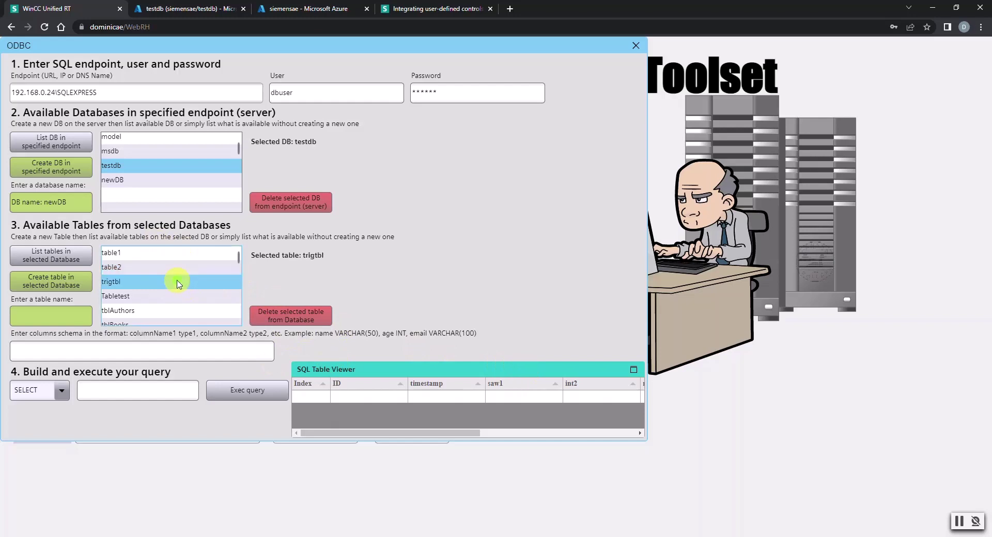
left_click(153, 296)
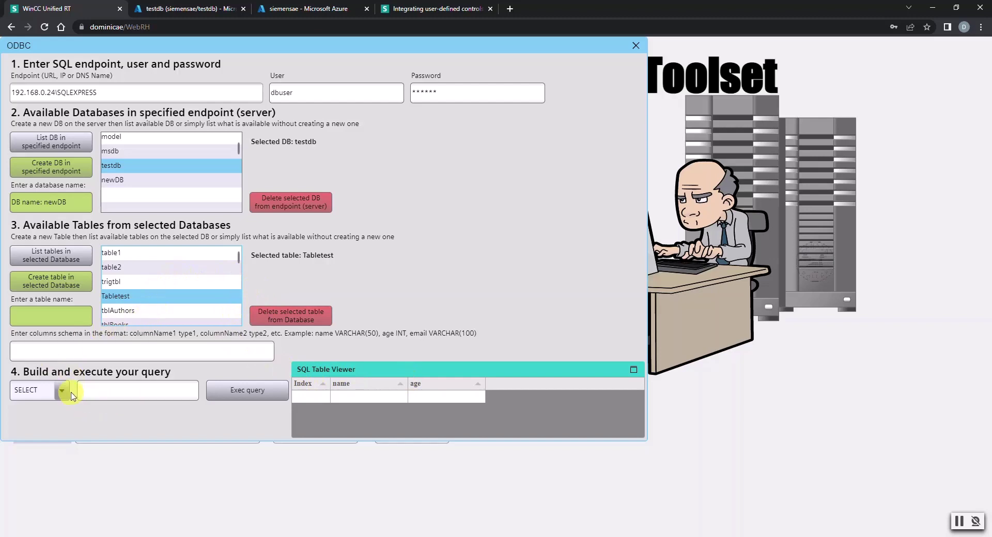
left_click(142, 256)
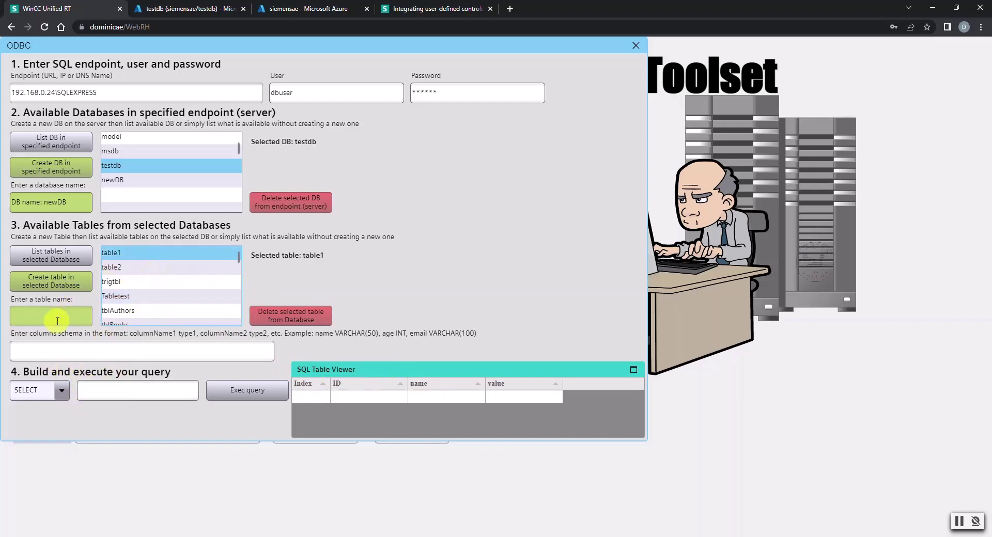
- Enter testTable as the table name, try to create it in testdb without a column schema, and check the refreshed table list
left_click(83, 320)
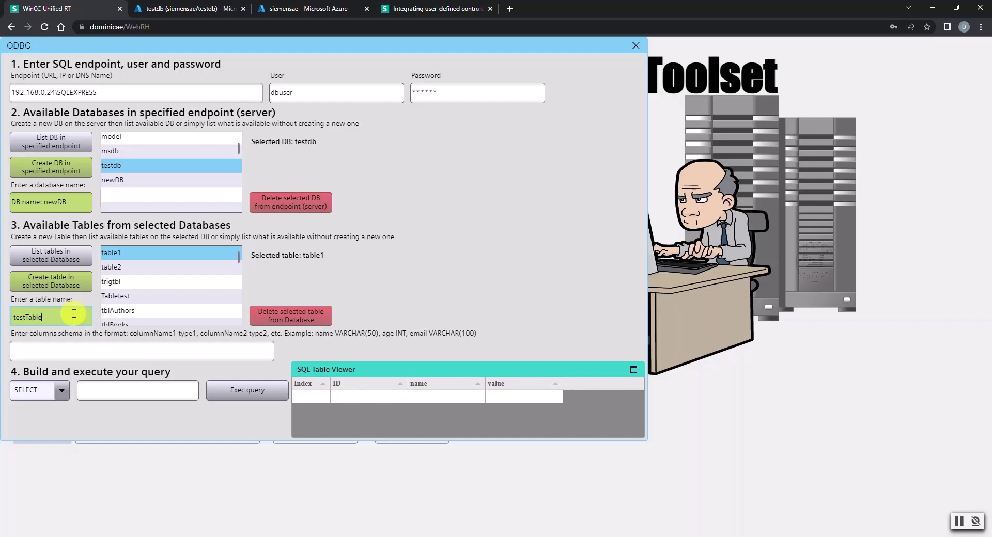
type("testTable")
key("Return")
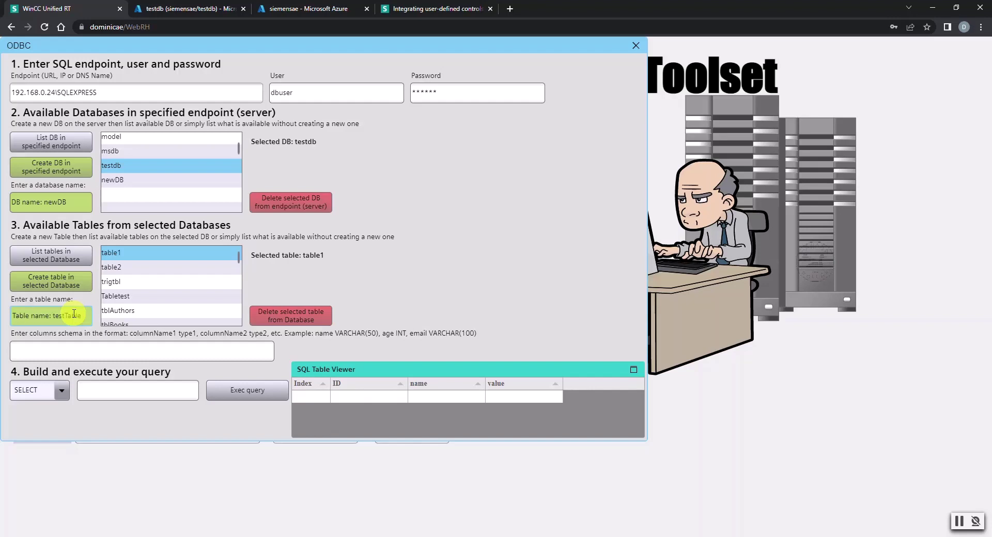
left_click(78, 285)
left_click(73, 259)
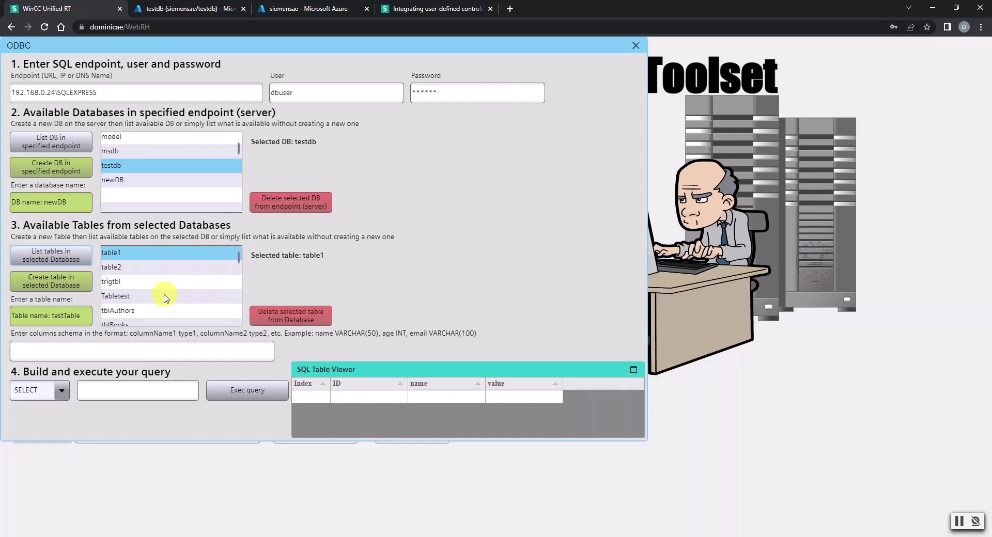
left_click(121, 300)
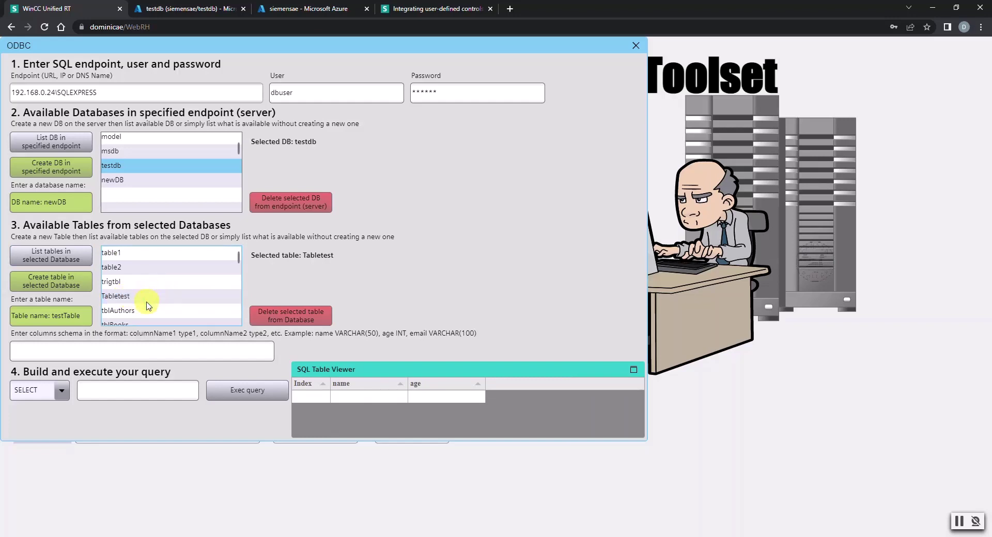
left_click_drag(239, 258, 239, 265)
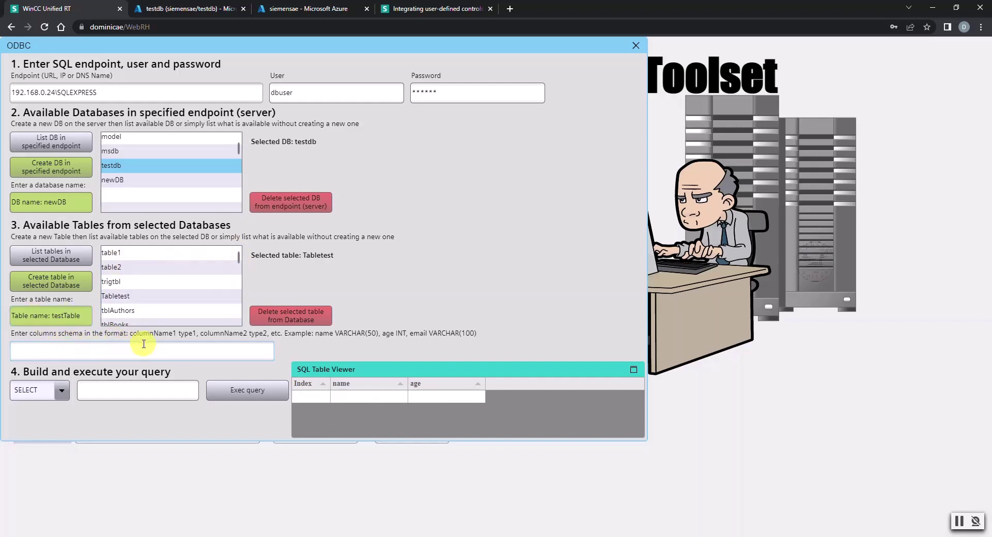
- Create testTable in testdb with the schema name VARCHAR(50), age INT, email VARCHAR(100), then list the tables and select testTable
left_click(185, 353)
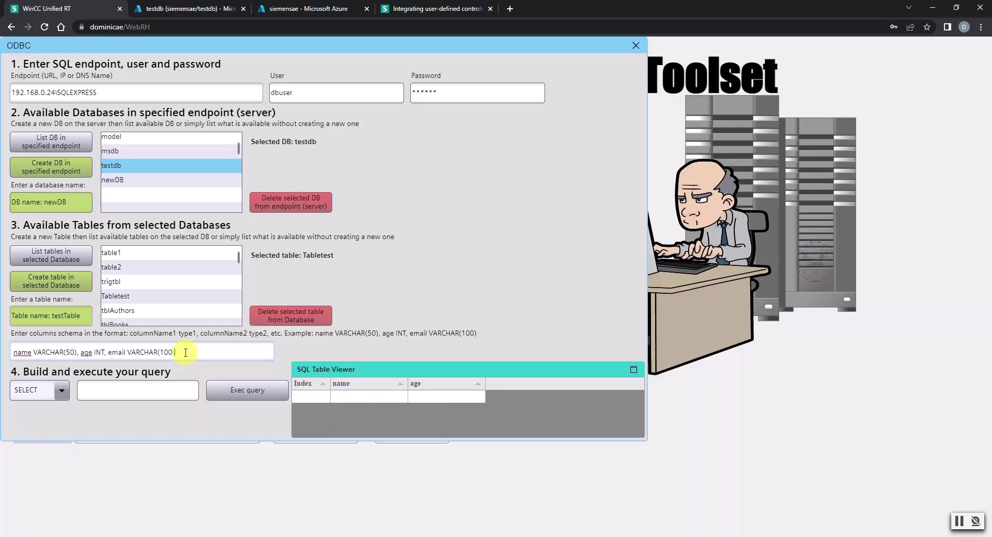
key("Return")
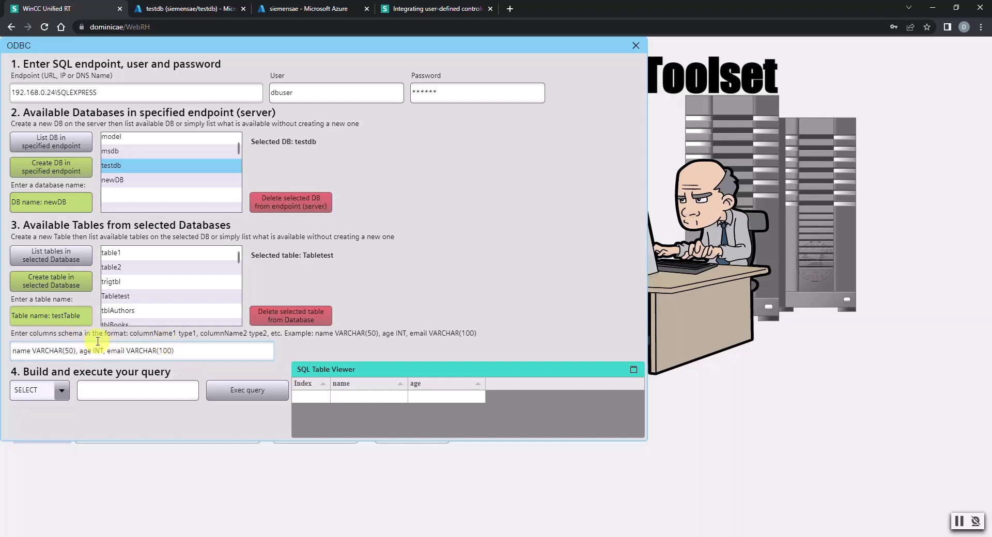
left_click(46, 351)
left_click(81, 290)
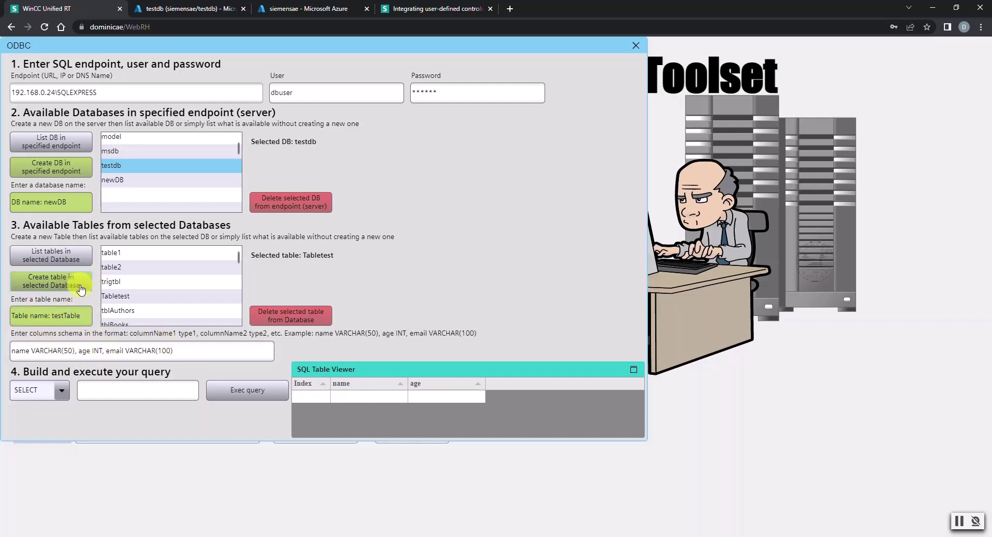
left_click(85, 258)
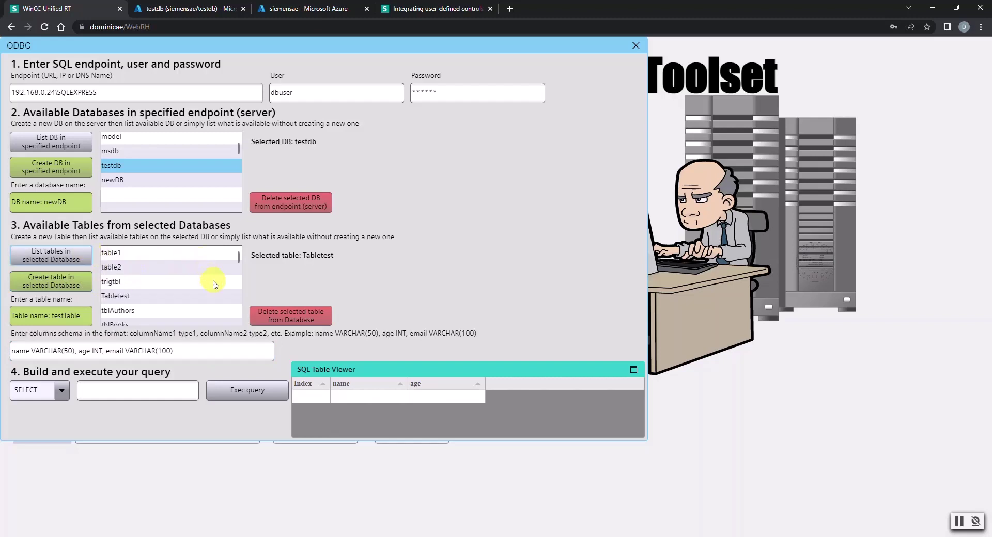
scroll(239, 259, "down", 3)
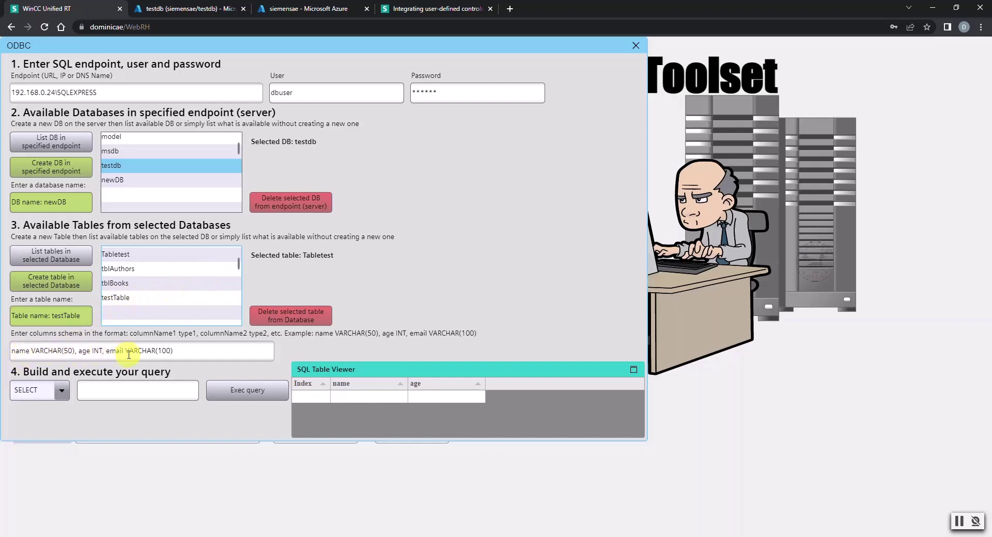
left_click(132, 298)
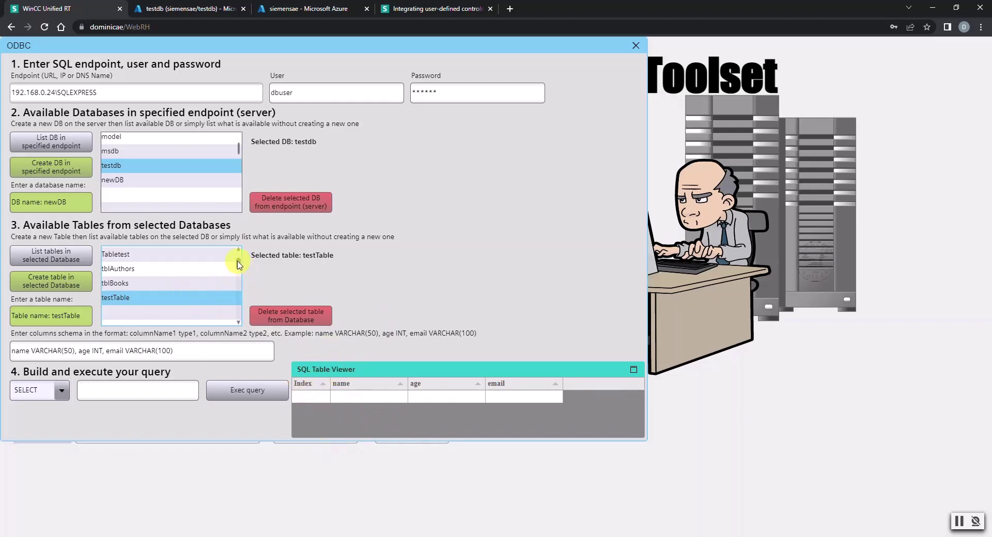
- Select table1 and execute a SELECT query for all columns (*) on it
left_click_drag(238, 263, 238, 250)
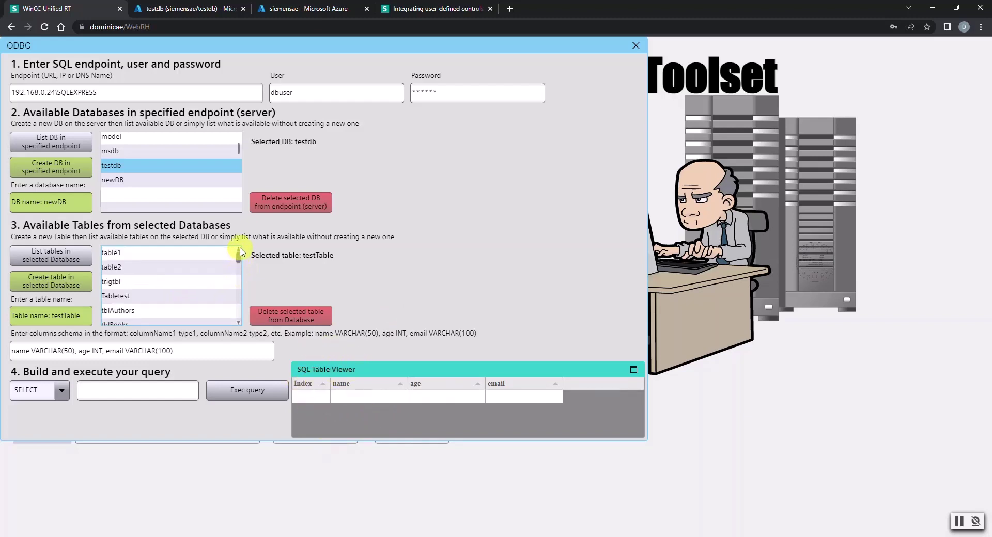
left_click(178, 259)
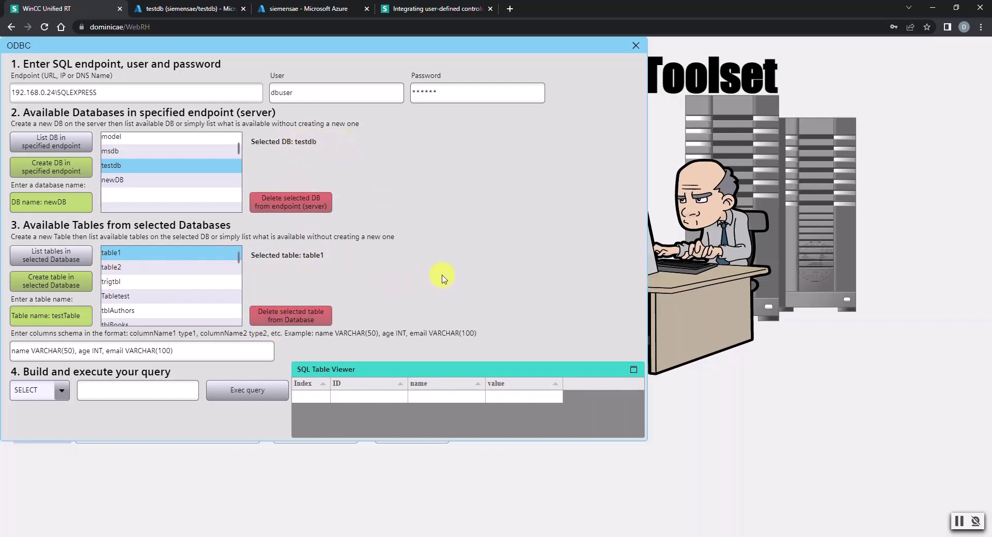
left_click(58, 390)
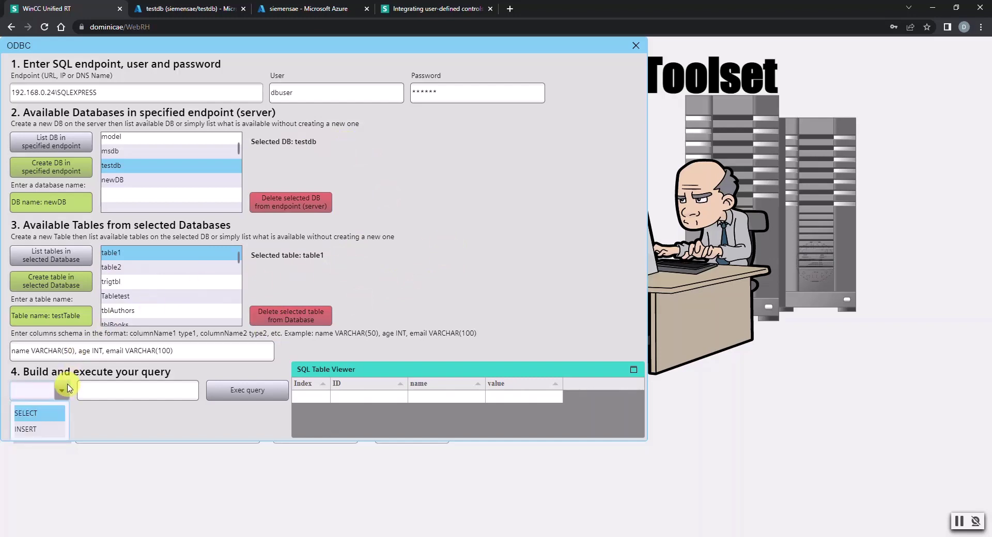
left_click(57, 391)
left_click(57, 391)
left_click(31, 409)
left_click(131, 390)
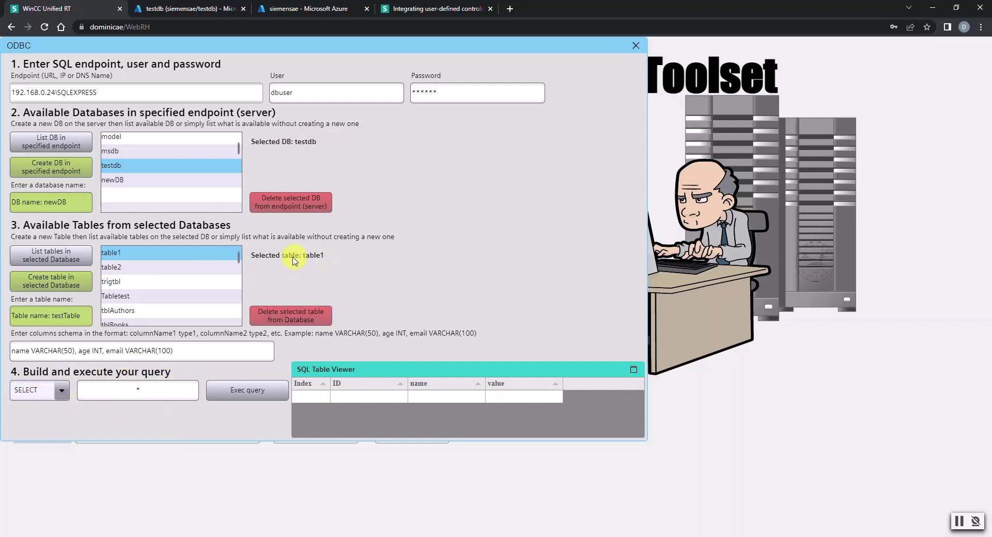
left_click(261, 395)
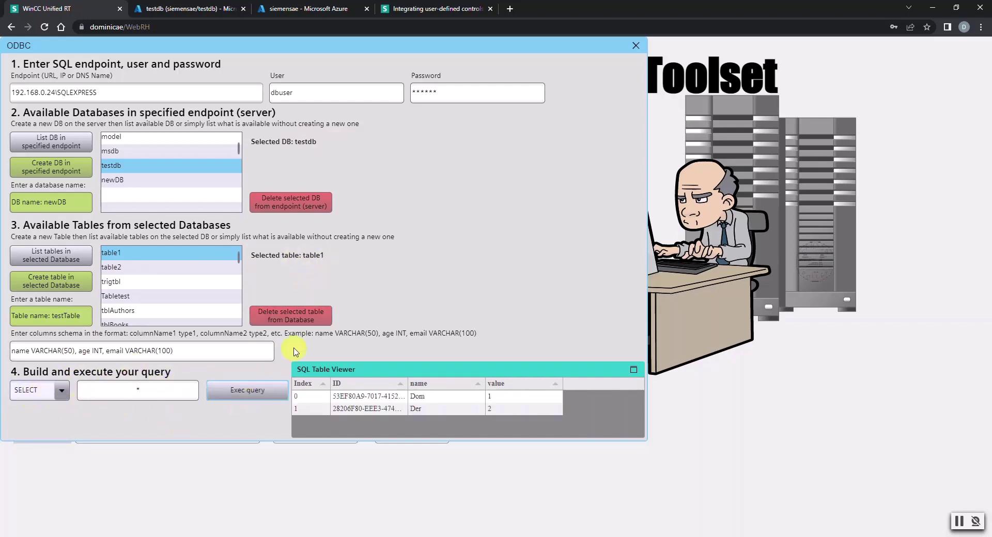
- Enlarge the SQL Table Viewer to widen its ID and name columns, then restore its size and highlight the first row's ID
left_click(634, 370)
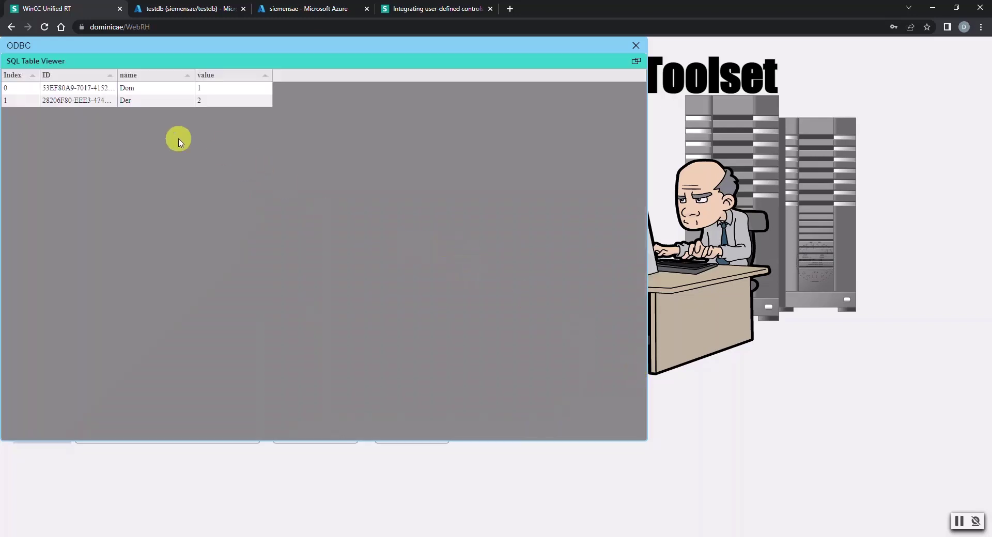
left_click_drag(118, 72, 216, 72)
left_click_drag(293, 73, 335, 76)
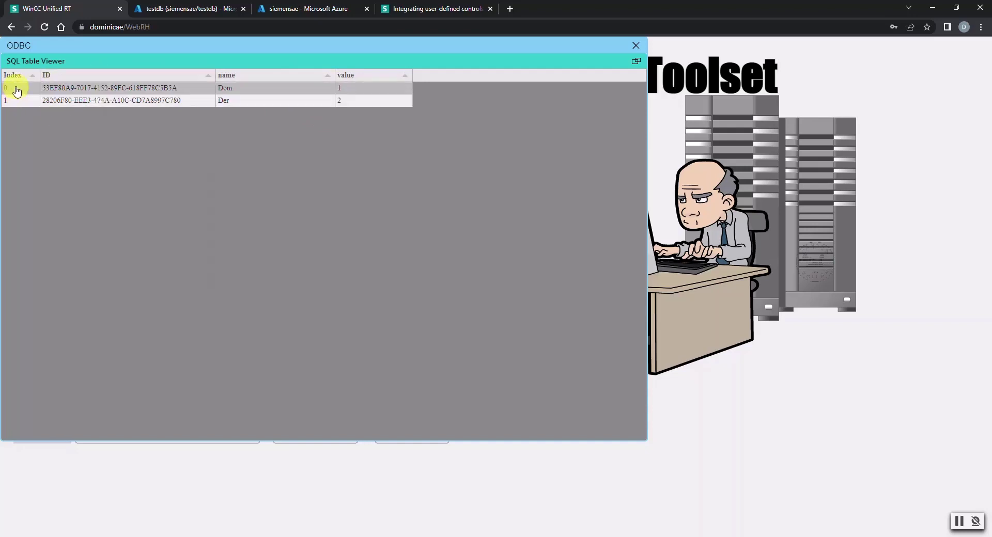
left_click(637, 62)
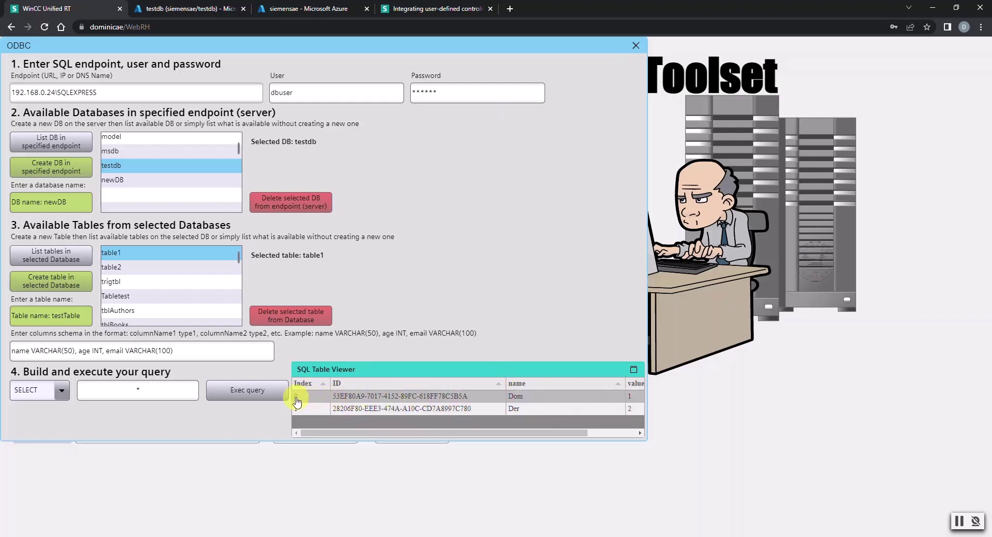
left_click_drag(458, 396, 337, 407)
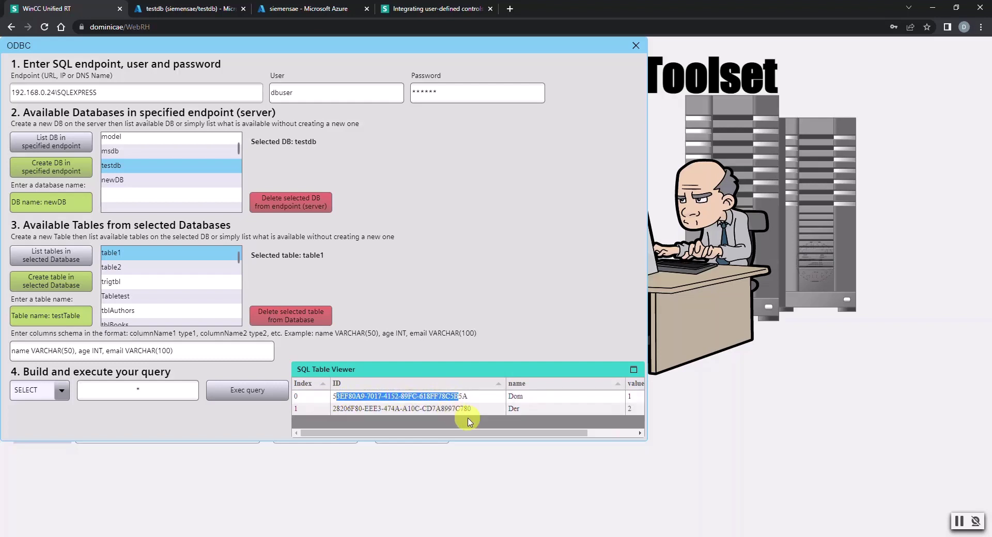
- Highlight the first row's name, then move the ODBC popup aside to compare the query result with the internal tag arrays and move it back
double_click(519, 397)
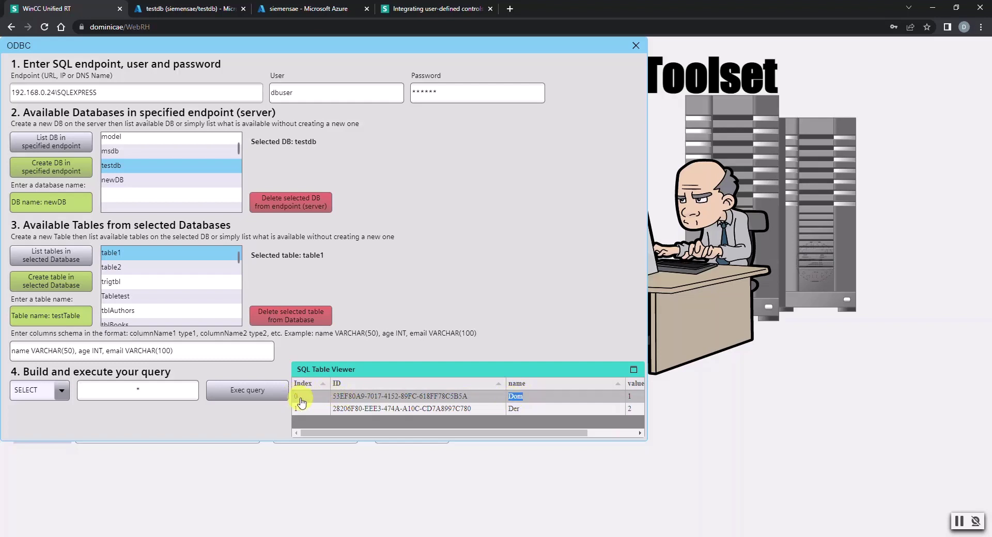
left_click(565, 368)
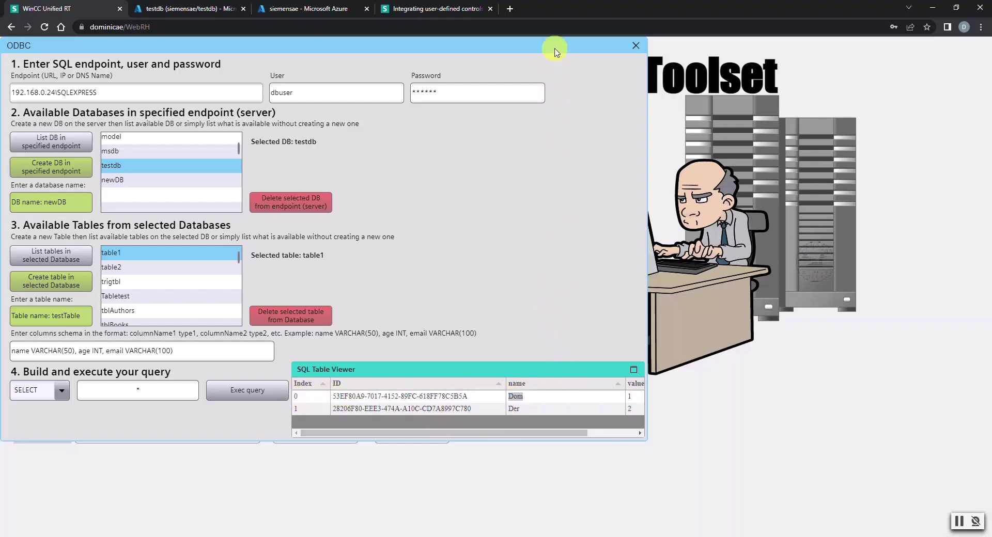
left_click_drag(544, 47, 545, 75)
left_click_drag(625, 169, 749, 166)
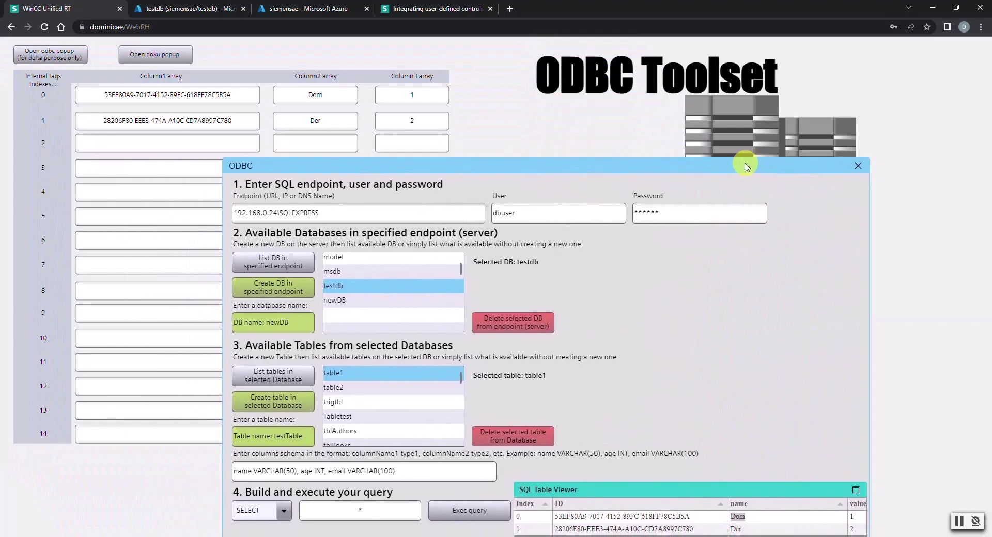
left_click_drag(507, 166, 668, 294)
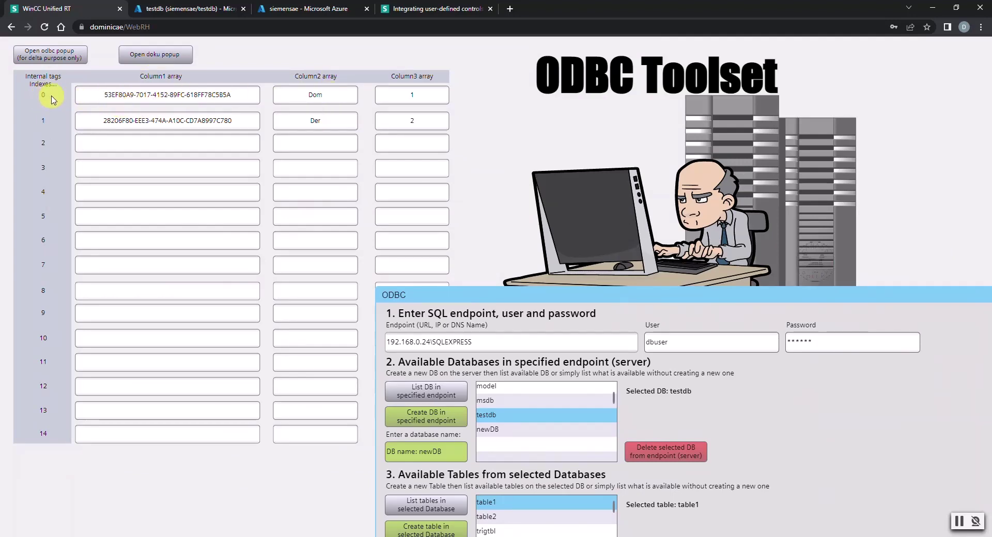
left_click_drag(605, 291, 242, 48)
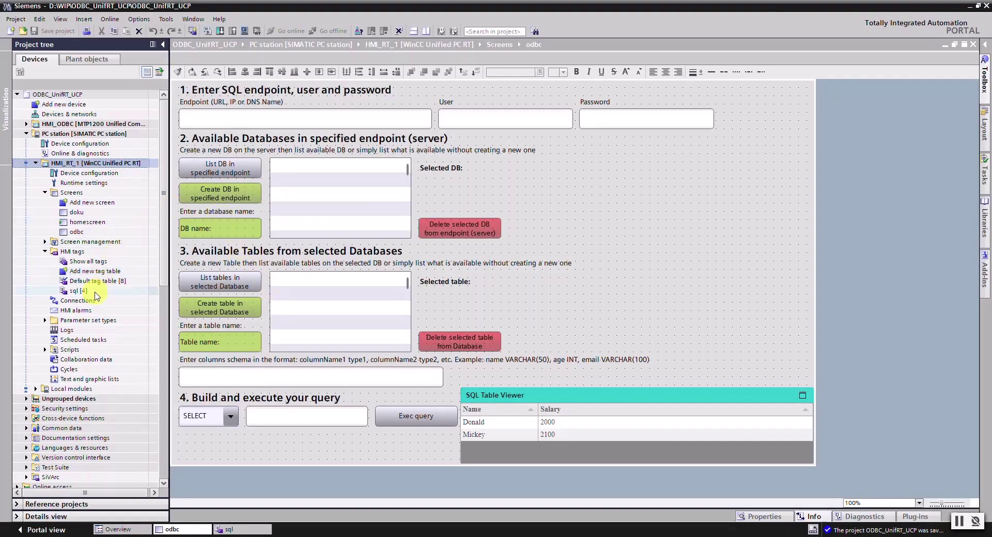
- In TIA Portal, open the sql HMI tag table, fit the data type column, and expand column1 to inspect its array element [0]
left_click(94, 291)
double_click(129, 292)
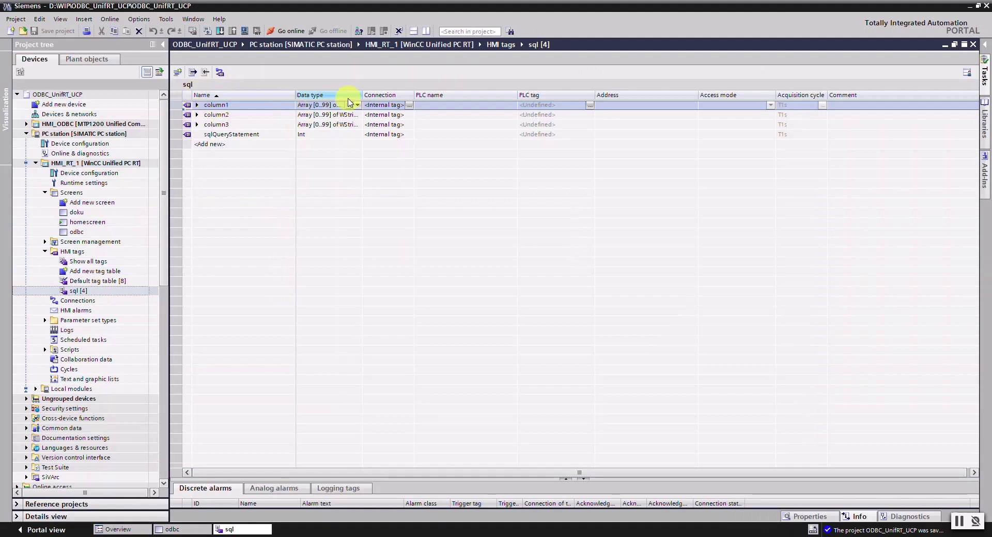
left_click_drag(363, 95, 404, 95)
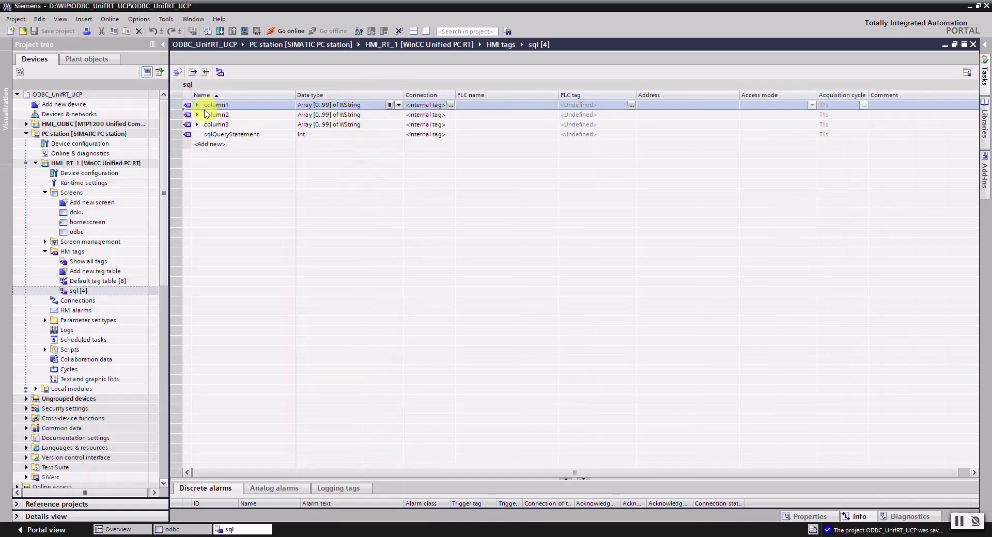
mouse_move(296, 99)
left_mouse_down()
mouse_move(261, 97)
mouse_move(278, 99)
left_mouse_up()
left_click(213, 105)
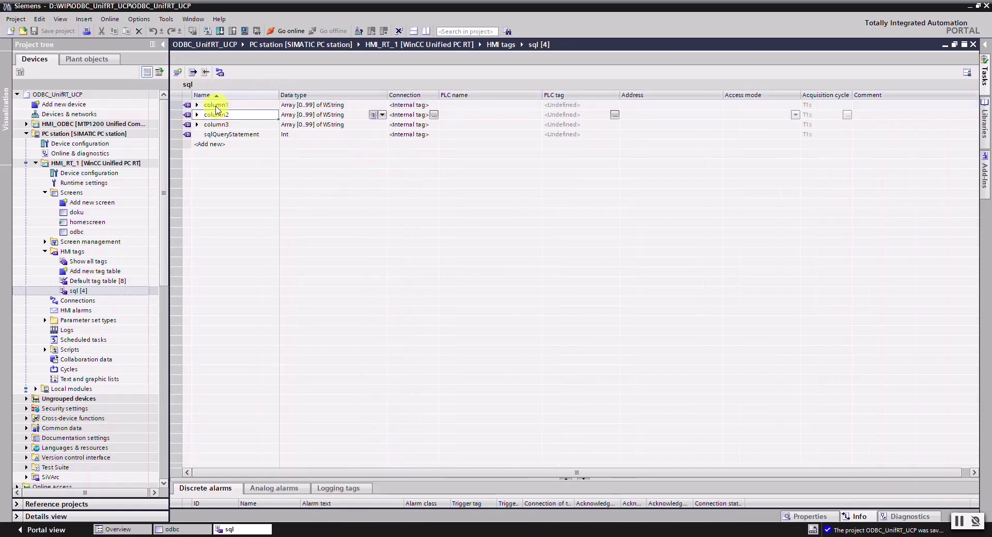
left_click(197, 105)
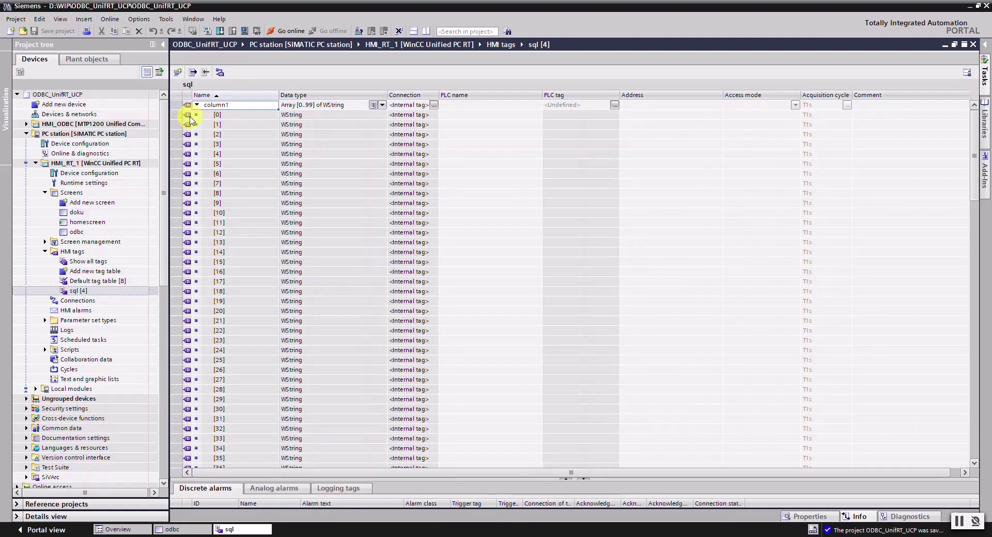
left_click(215, 115)
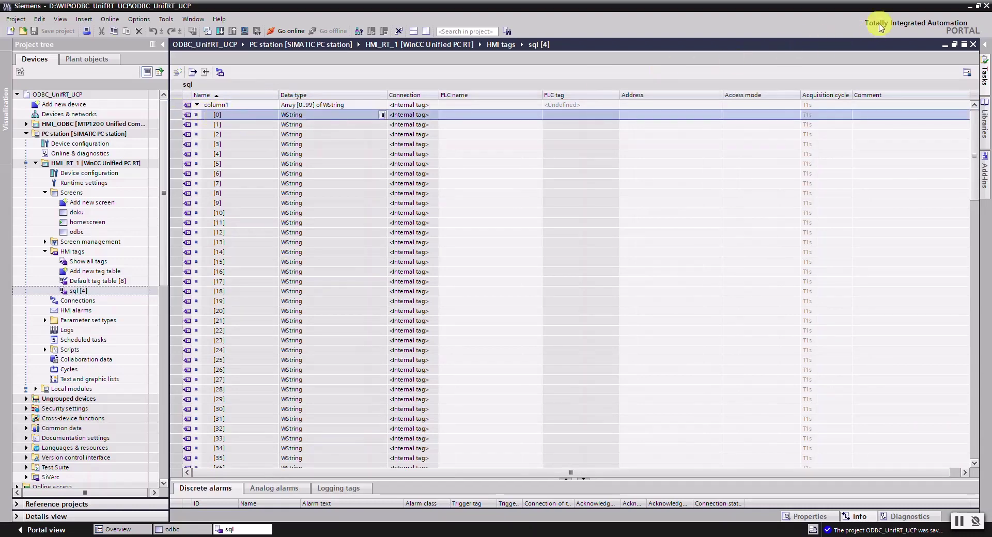
- Return to the WinCC Unified runtime in the browser and temporarily move the ODBC popup aside to view the column arrays
left_click(968, 13)
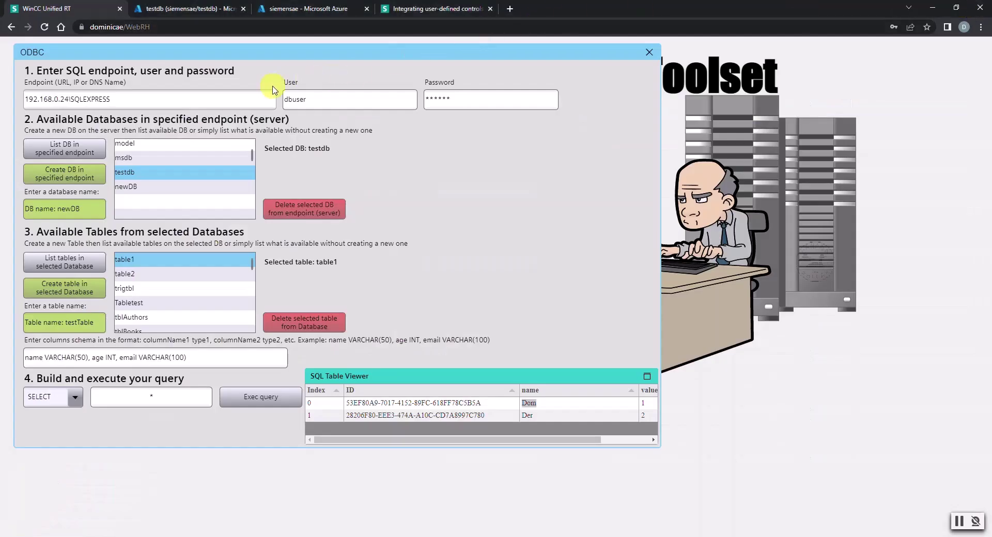
left_click_drag(519, 48, 603, 191)
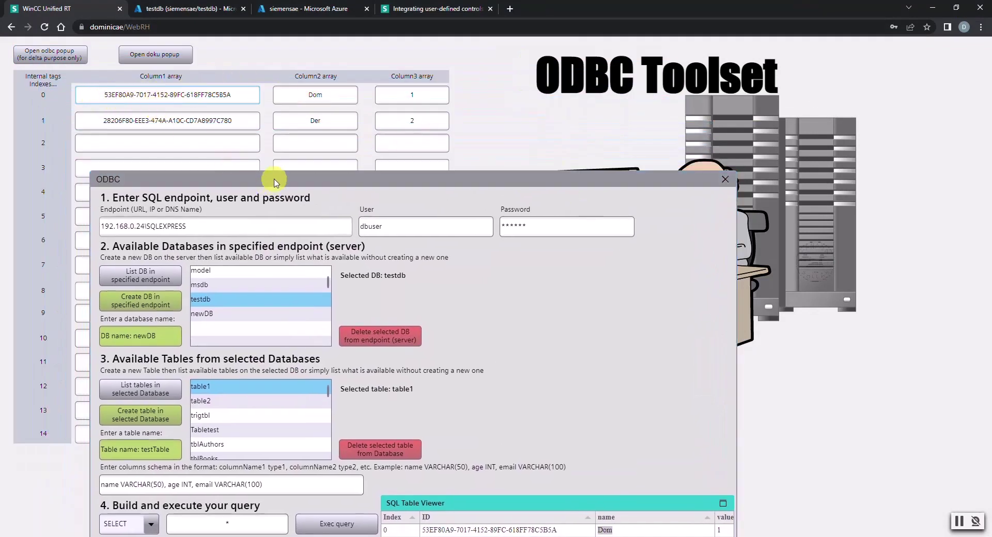
left_click_drag(272, 175, 188, 42)
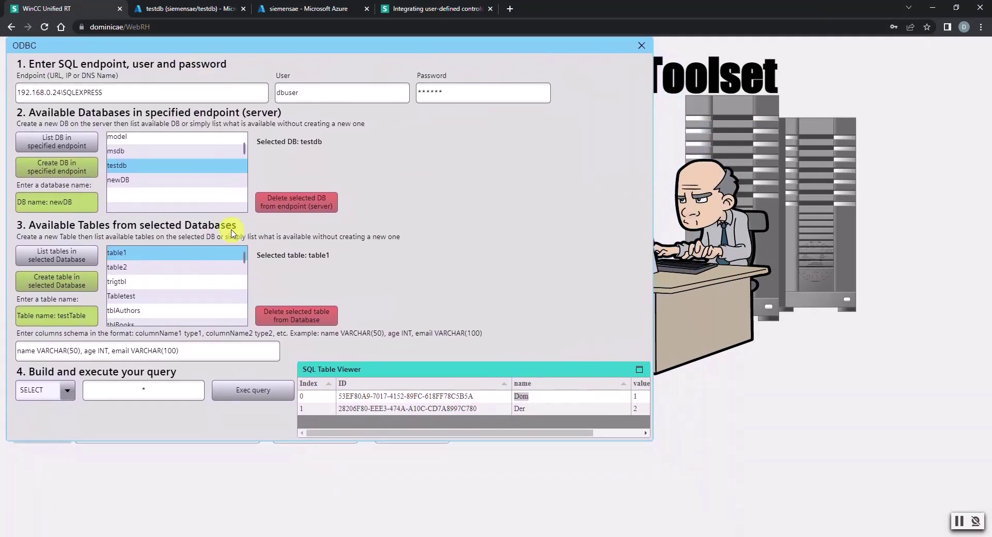
- Start an INSERT query on table1 with (ID, name, value) VALUES ( and the ID copied from the first result row
left_click(62, 394)
left_click(44, 430)
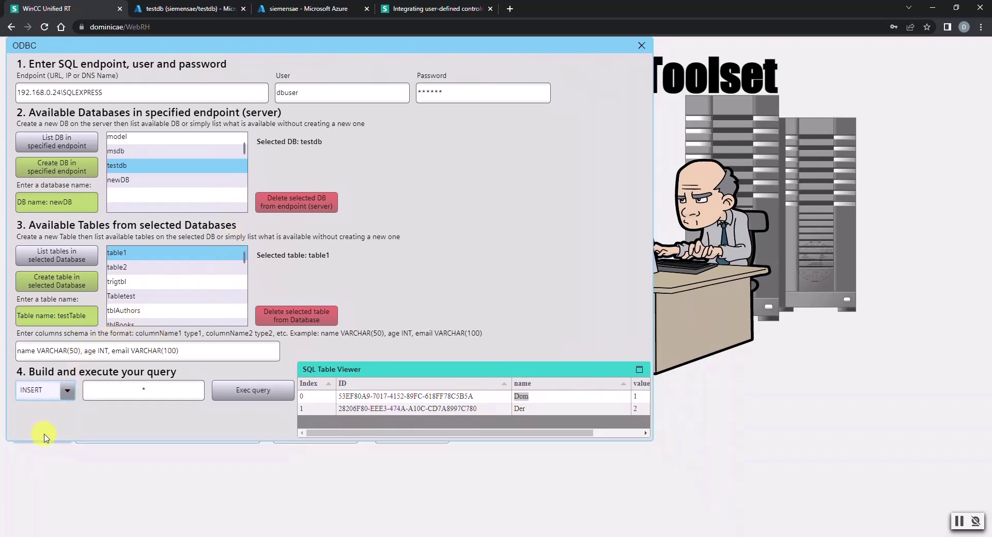
left_click(155, 400)
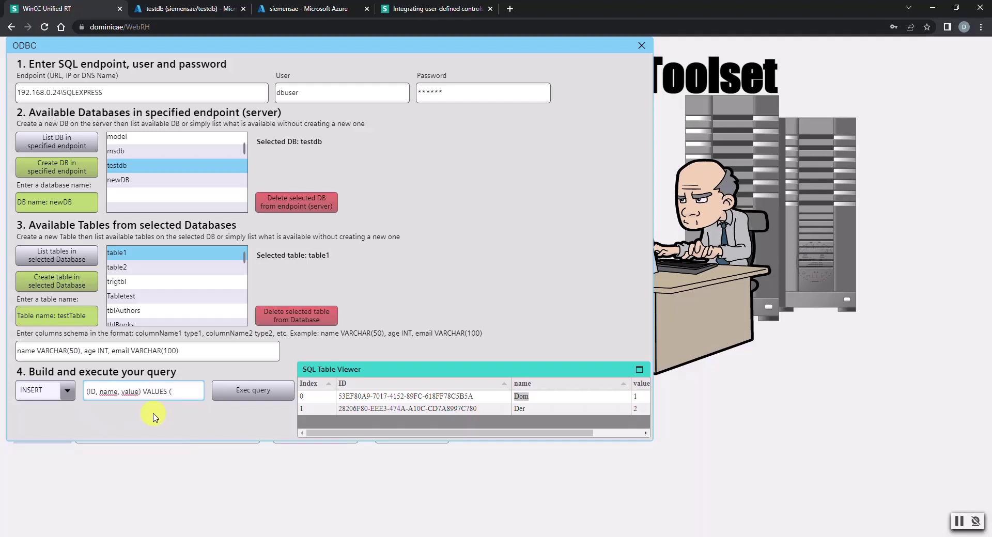
left_click(443, 399)
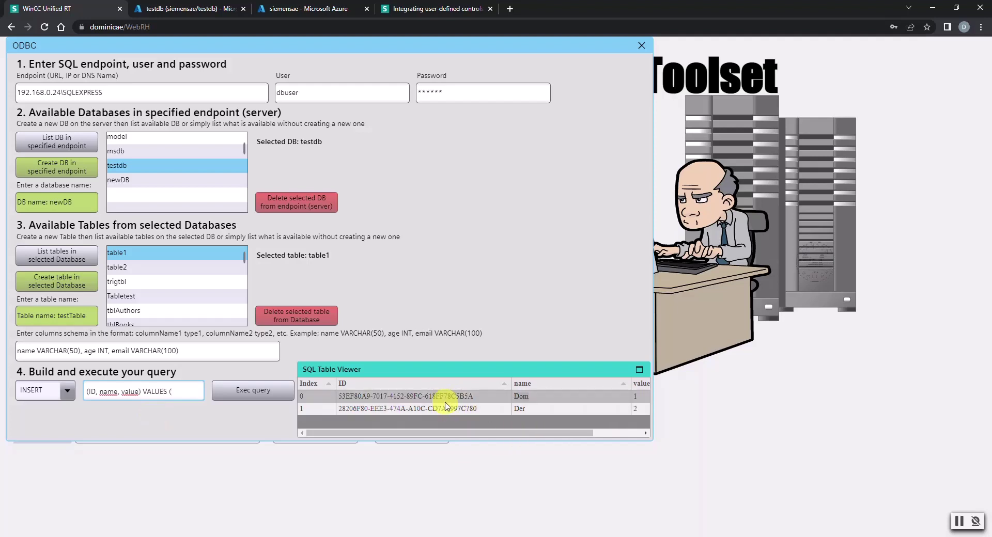
left_click(444, 399)
key("ctrl+c")
left_click(188, 391)
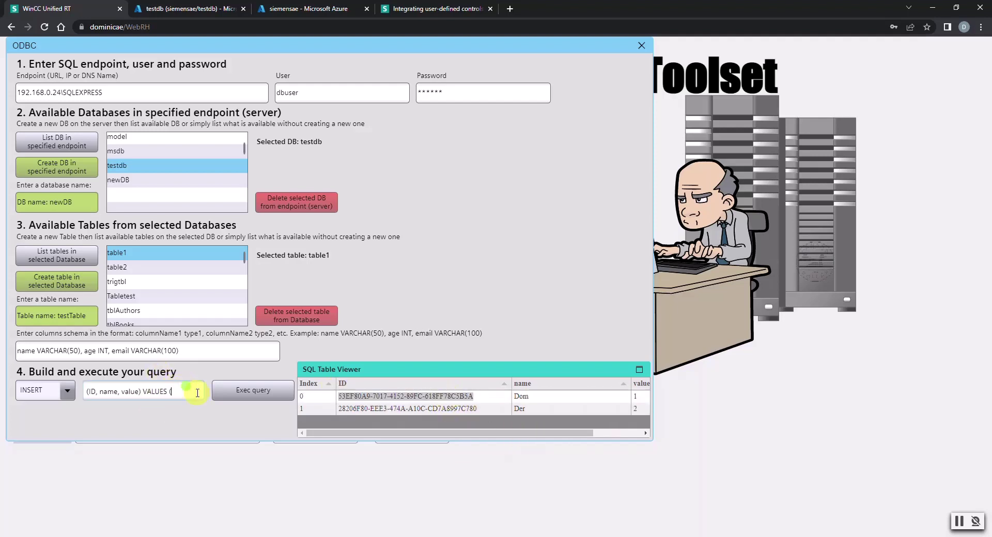
key("ctrl+v")
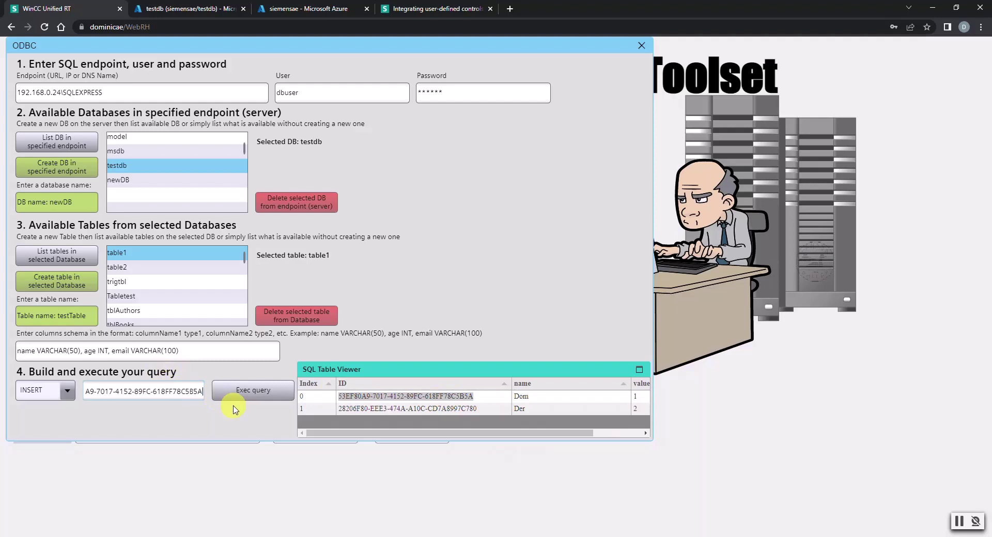
- Change the ID's last character to B, complete the INSERT values with a quoted first name and the value 3, and execute the query
key("BackSpace")
type("B")
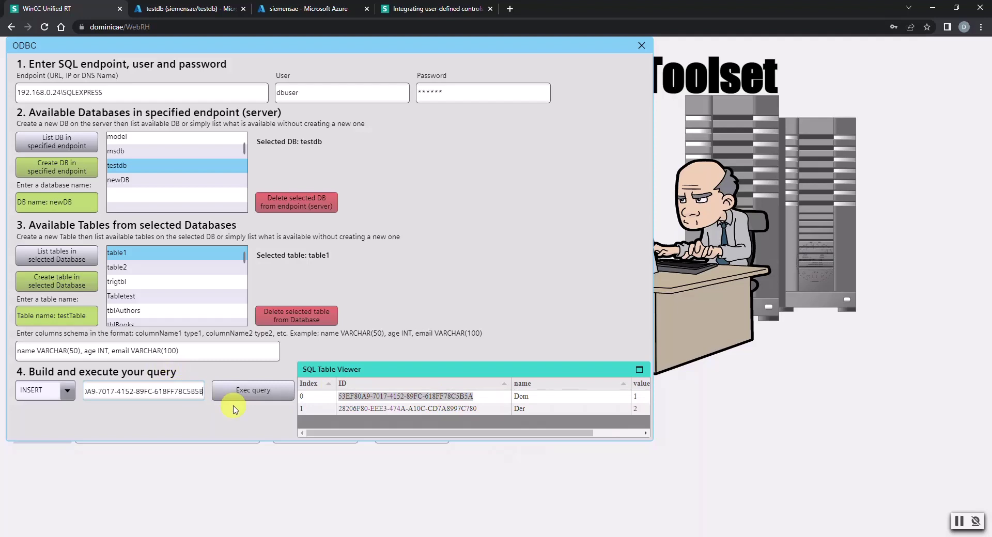
type("'")
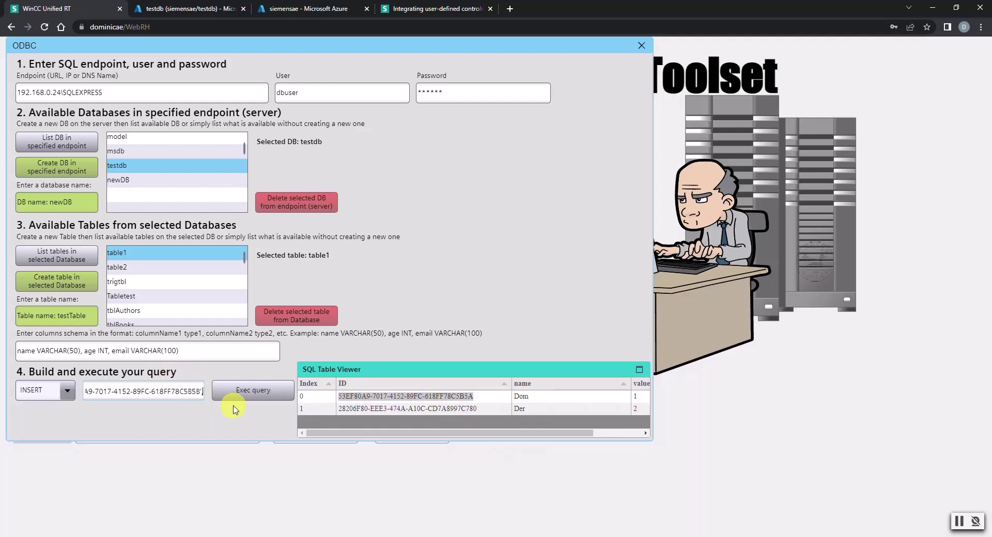
type(", Bob")
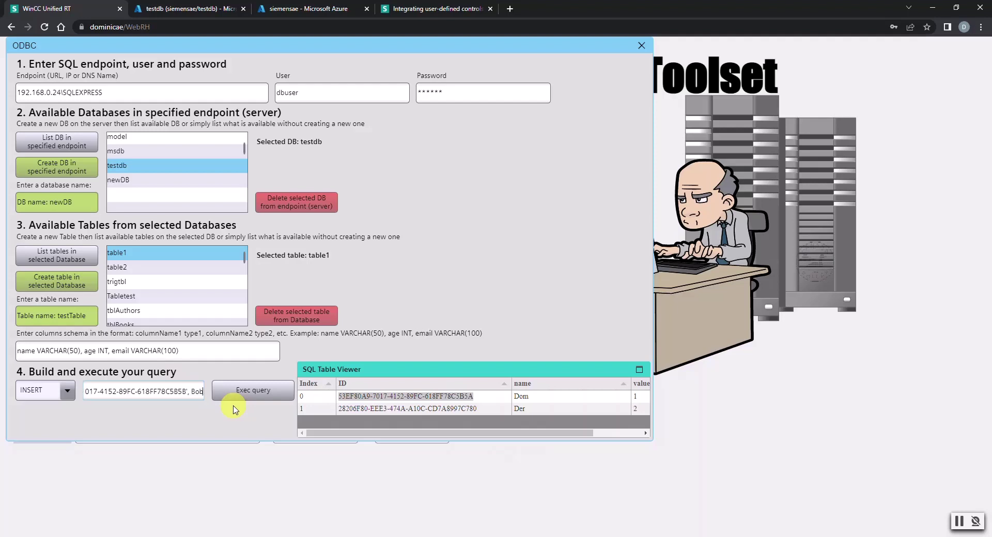
type(",")
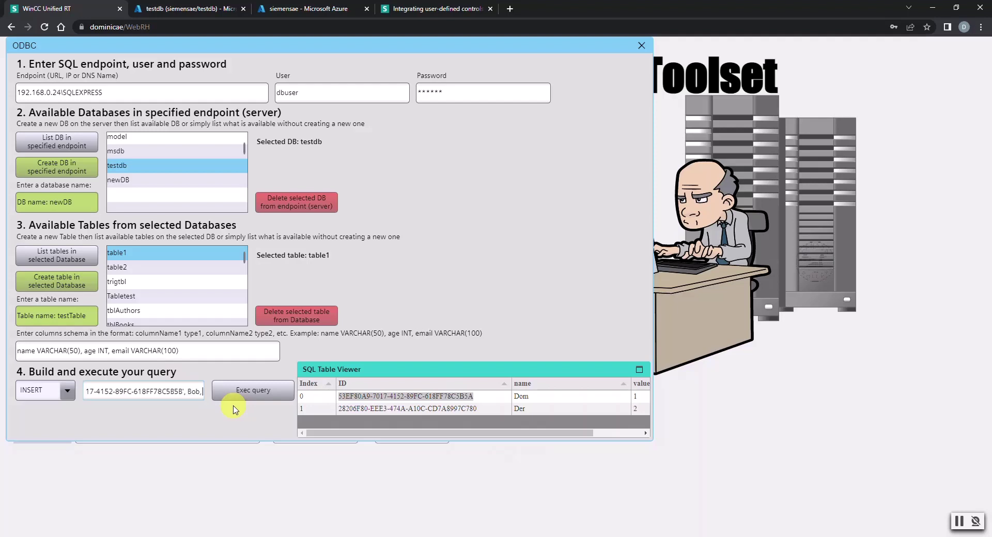
type(" 3)")
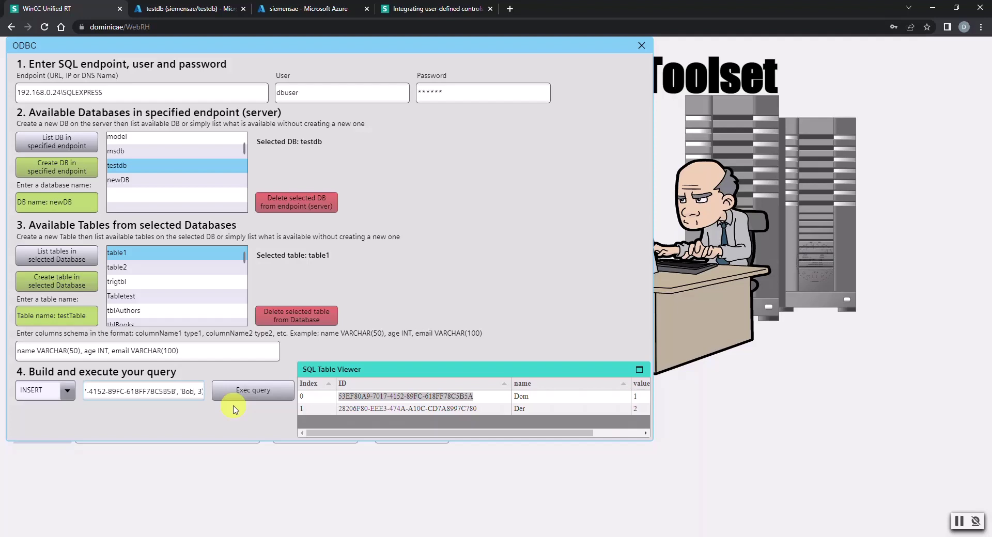
left_click(233, 407)
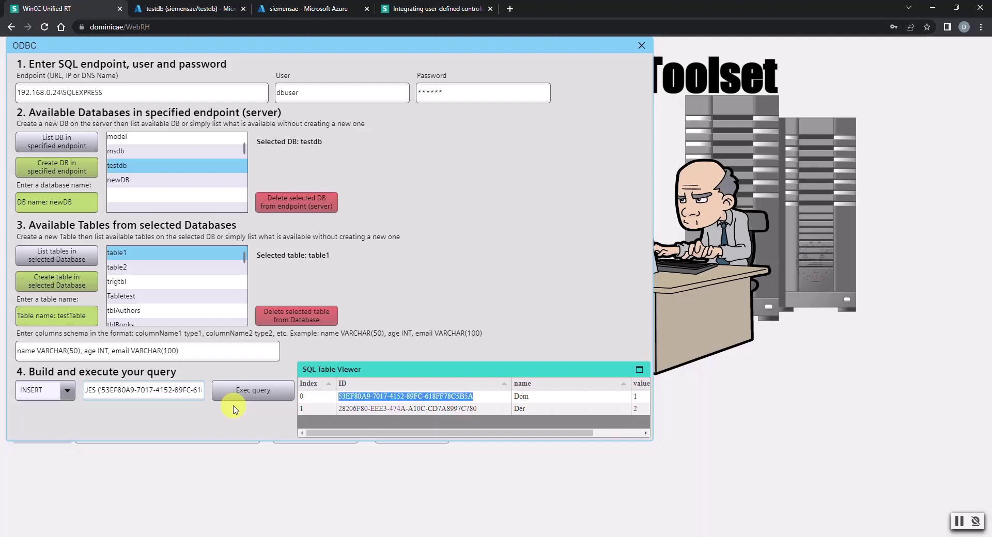
left_click(106, 441)
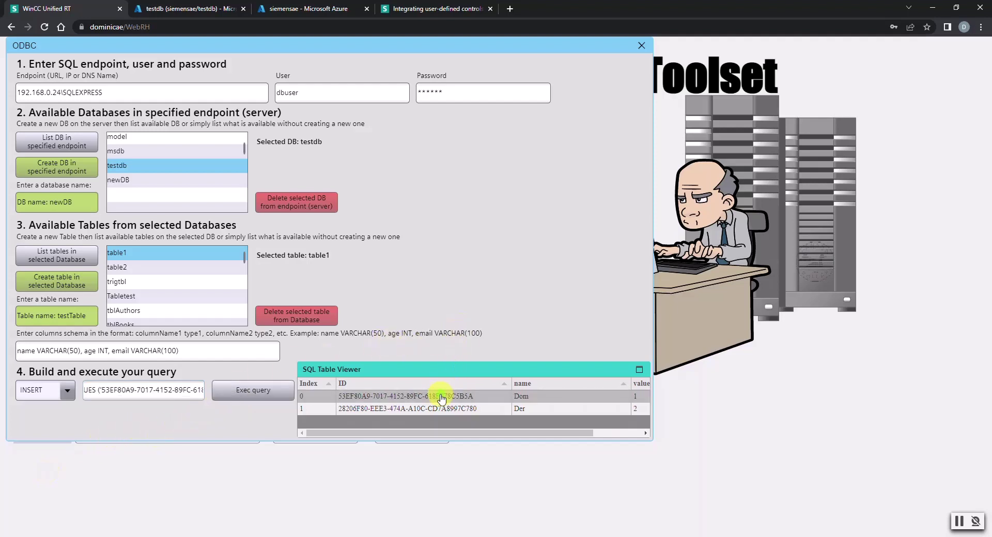
left_click(262, 397)
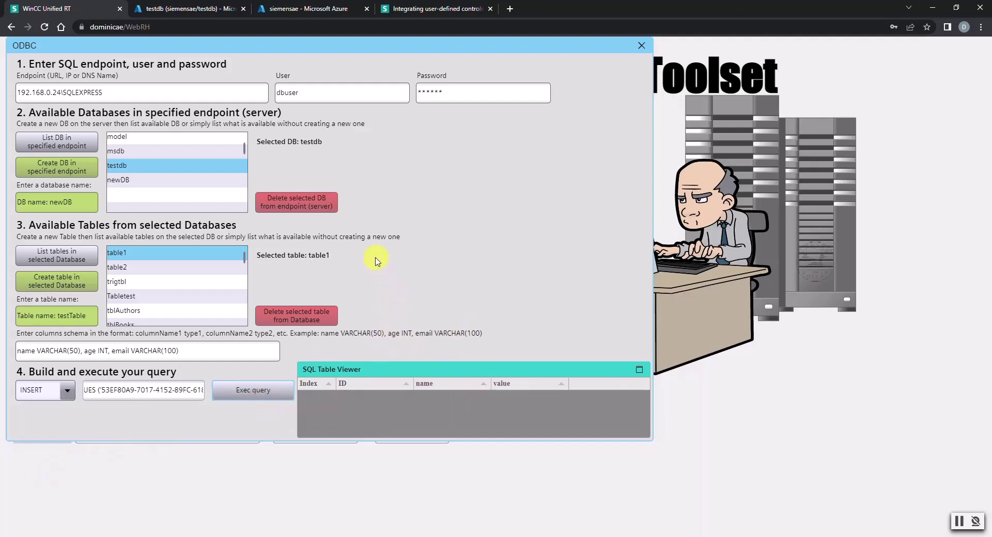
- Execute a SELECT query for all columns (*) on table1 again
left_click(61, 391)
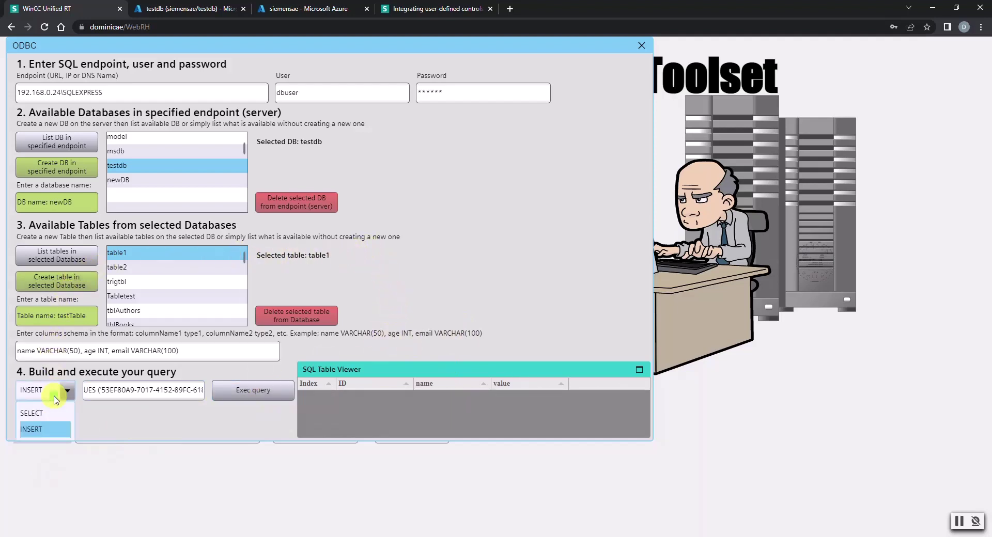
left_click(49, 414)
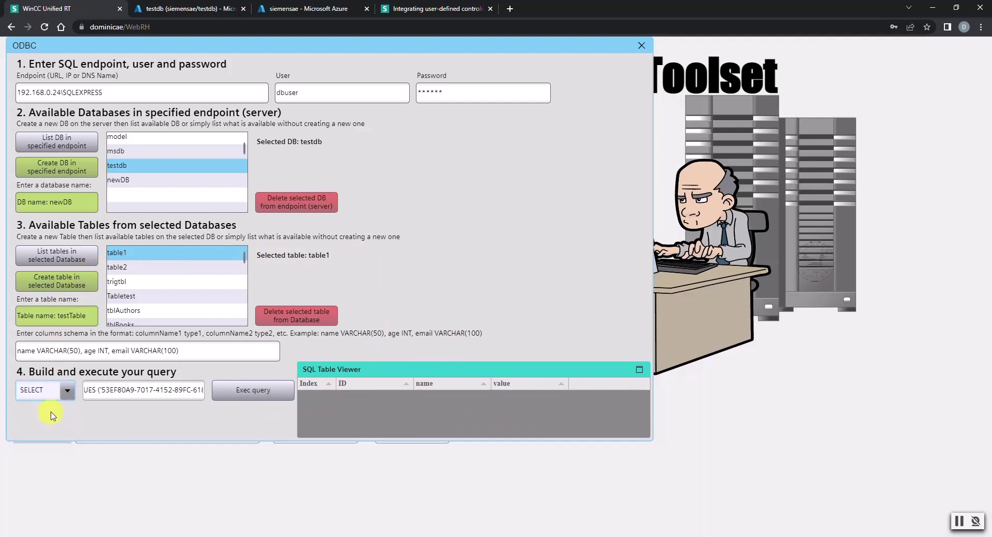
left_click(120, 394)
type("*")
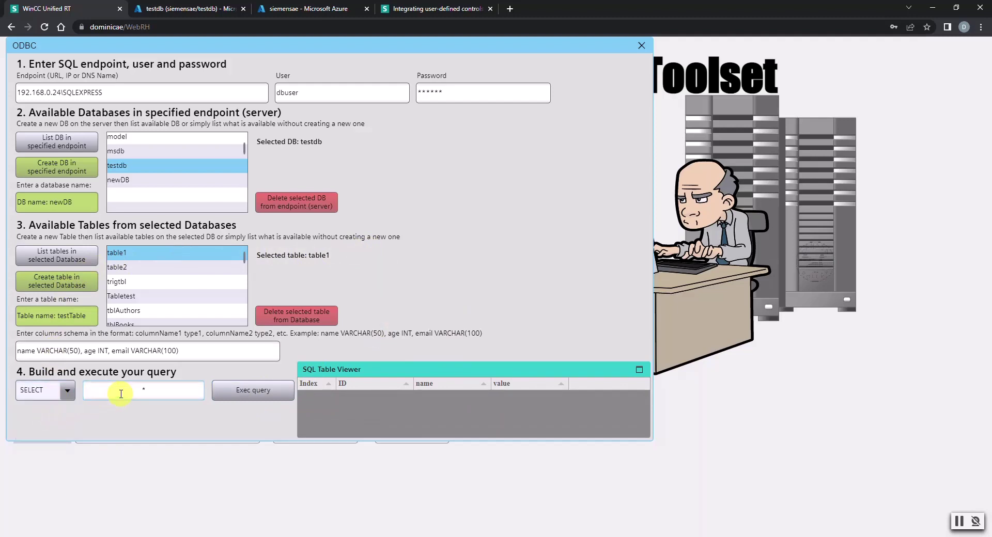
left_click(271, 397)
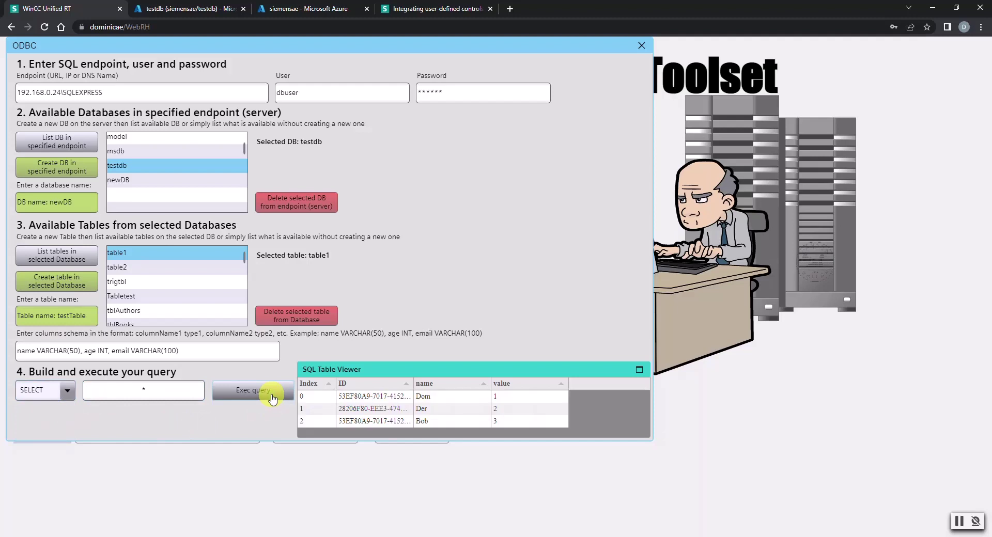
- Check the inserted row in the enlarged SQL Table Viewer with a wider ID column and in the tag arrays behind the ODBC popup
left_click(639, 370)
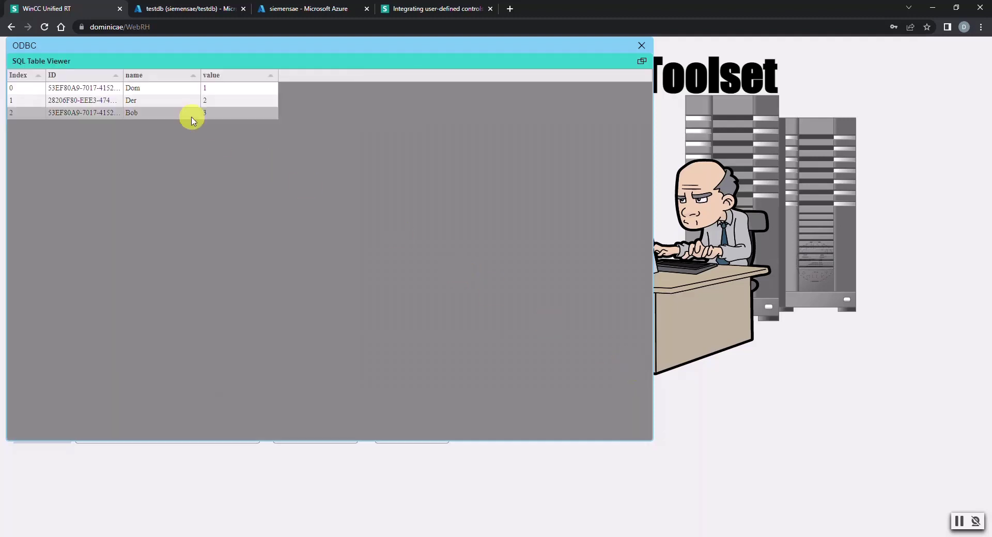
left_click_drag(127, 77, 237, 79)
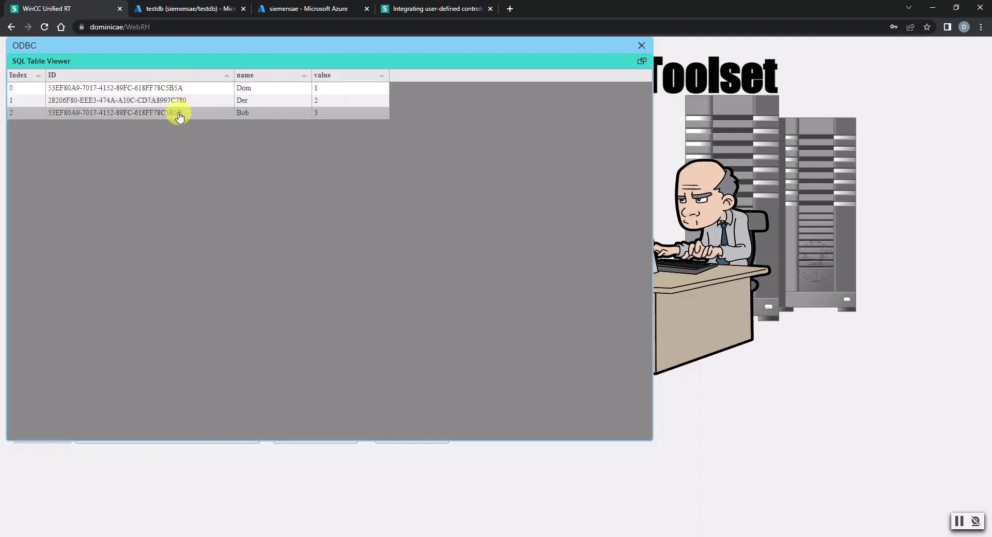
left_click(642, 62)
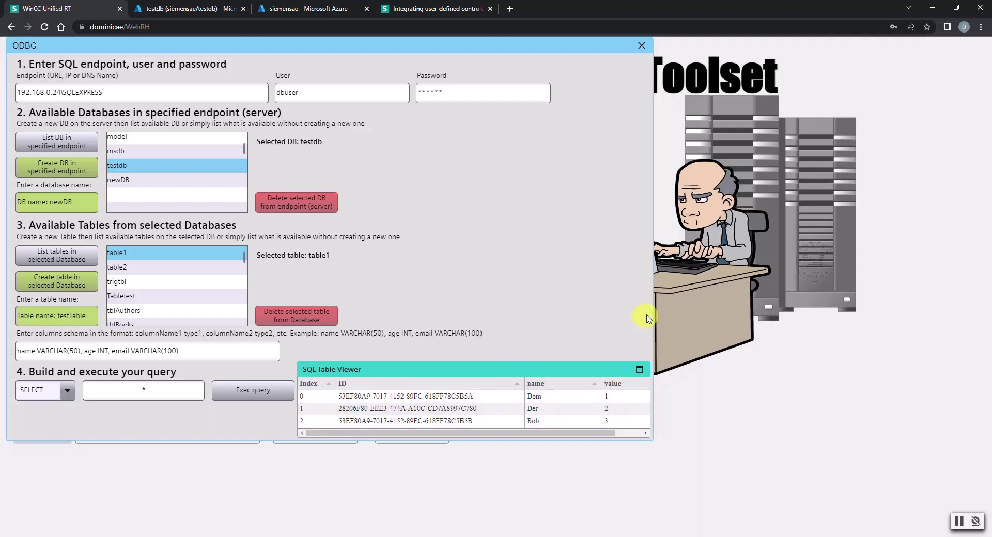
left_click_drag(517, 44, 706, 178)
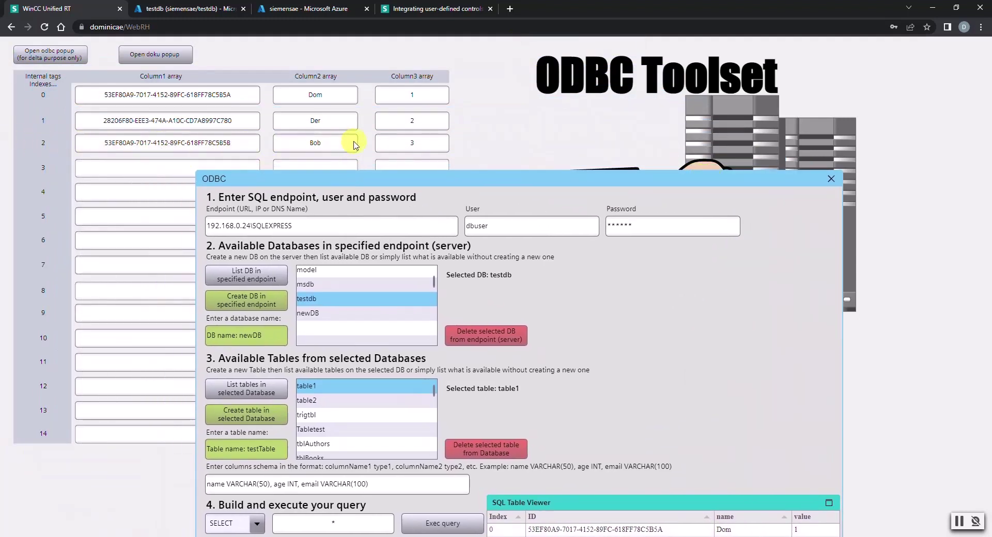
left_click_drag(469, 179, 282, 52)
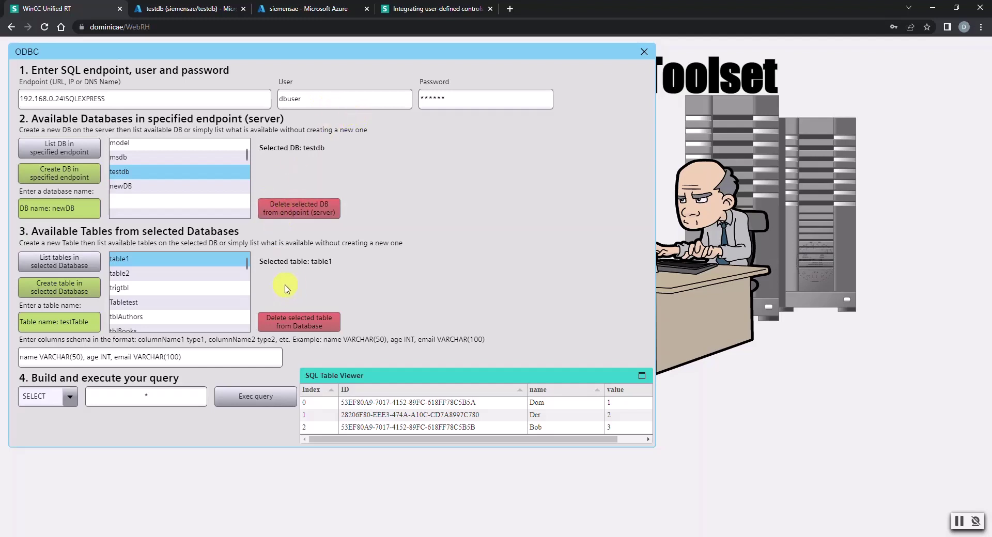
- Execute a SELECT query for TOP (500) * on the tblAuthors table
left_click(200, 320)
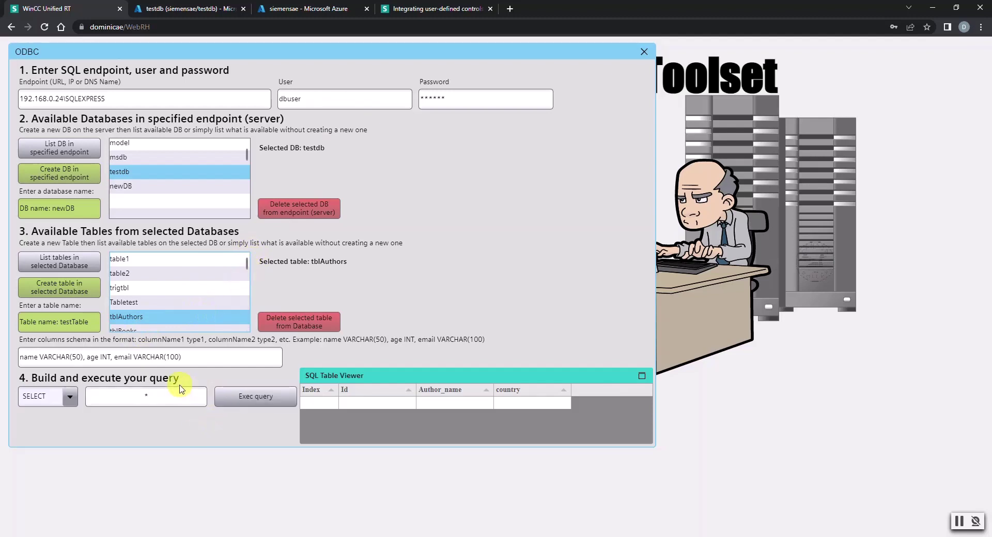
left_click(166, 397)
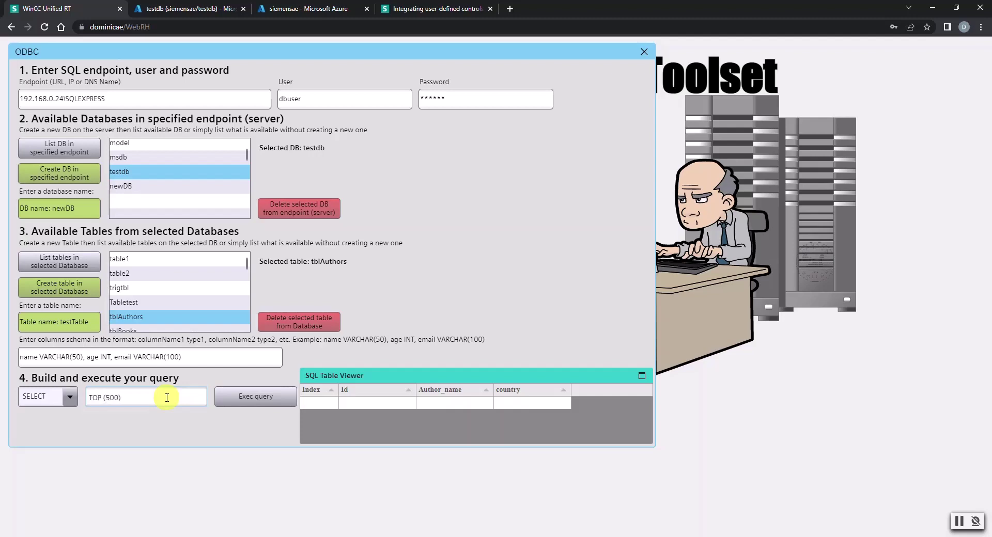
key("Return")
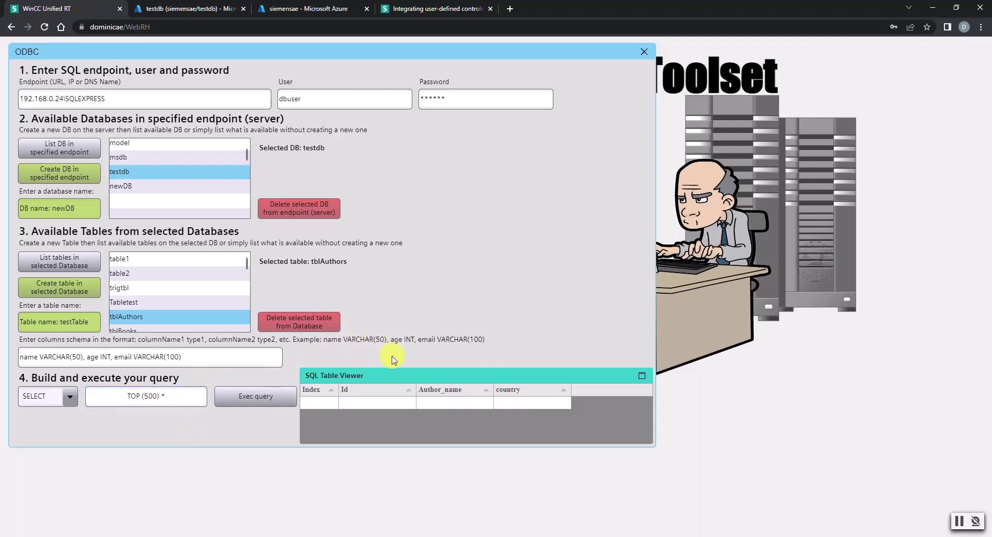
left_click(288, 389)
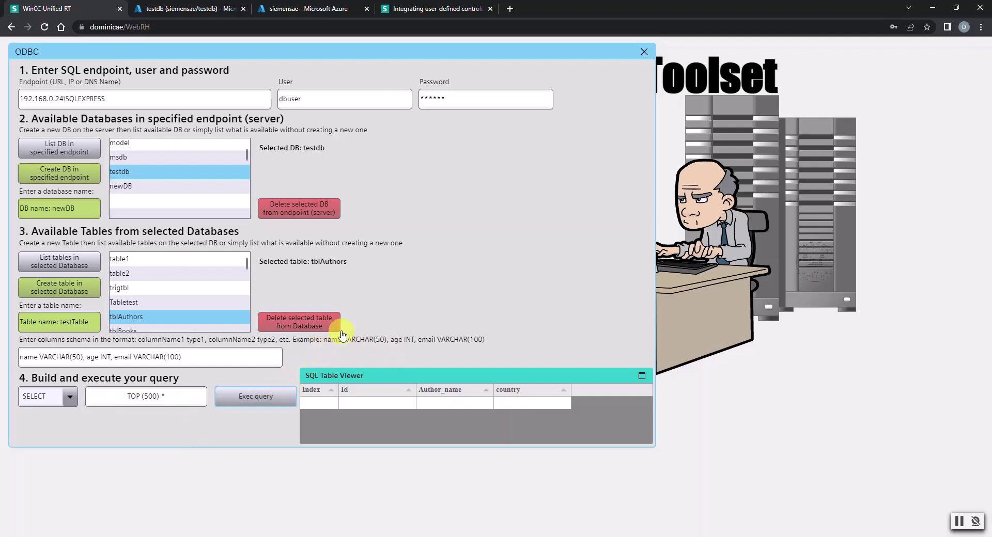
- Check the tblAuthors rows in the enlarged SQL Table Viewer and in the tag arrays behind the ODBC popup
left_click(642, 375)
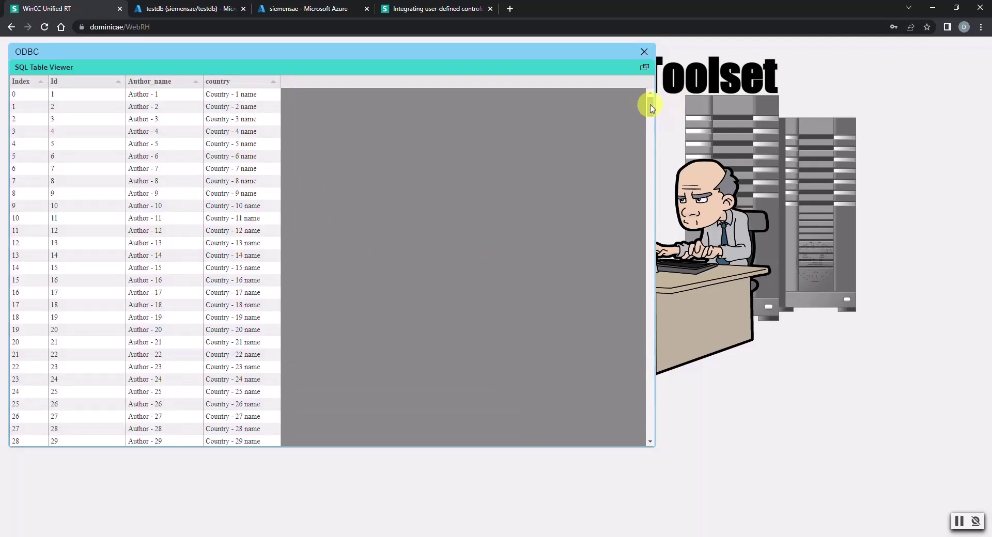
left_click_drag(649, 102, 635, 86)
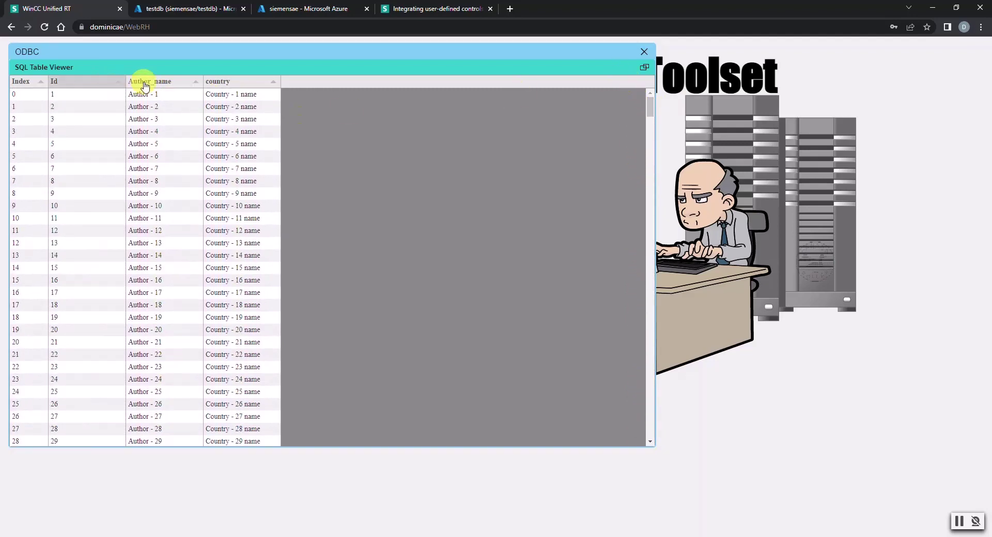
left_click(643, 68)
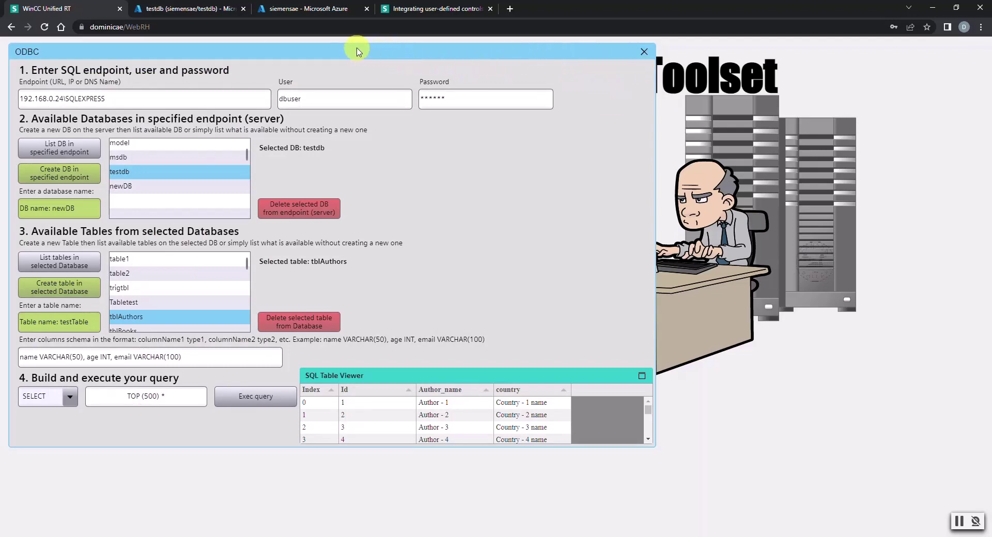
left_click_drag(356, 51, 807, 87)
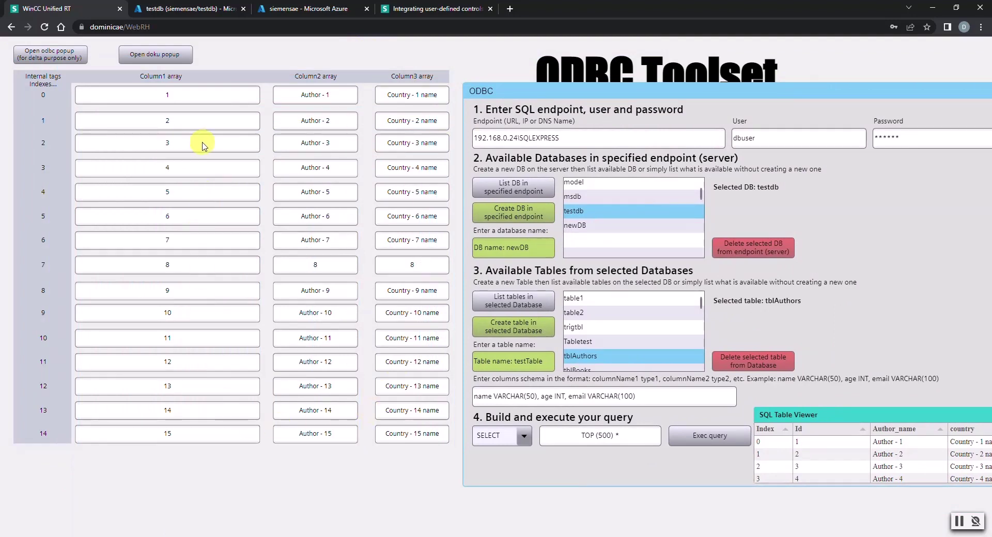
left_click_drag(613, 89, 166, 49)
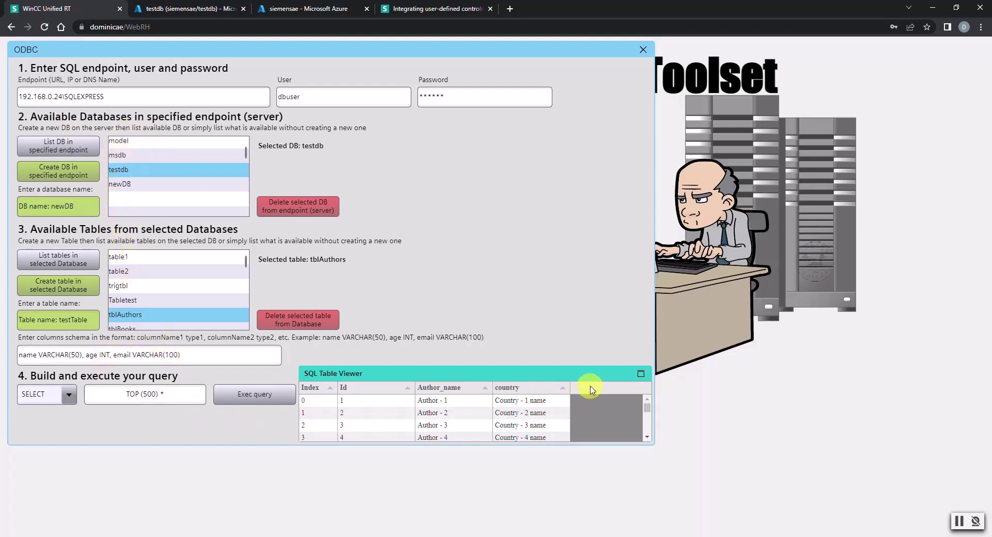
- Compare the enlarged SQL Table Viewer's rows with the Column1 to Column3 tag arrays again, dismissing the license error message
left_click(641, 373)
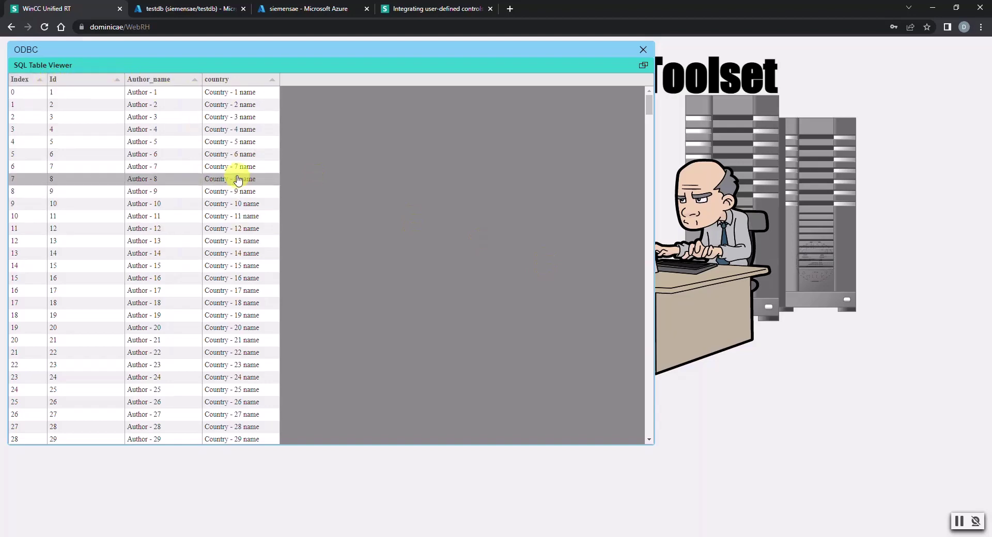
left_click(643, 66)
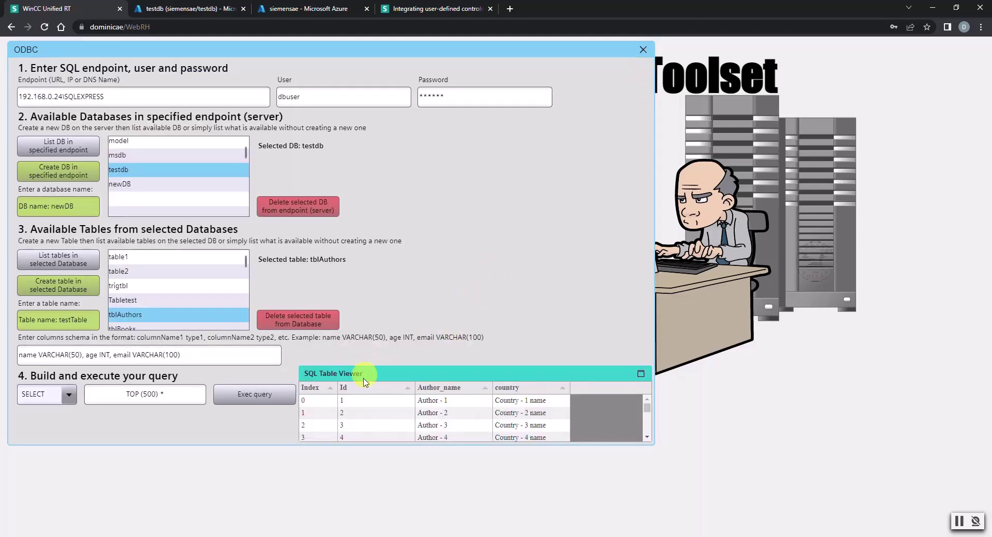
left_click_drag(398, 49, 614, 153)
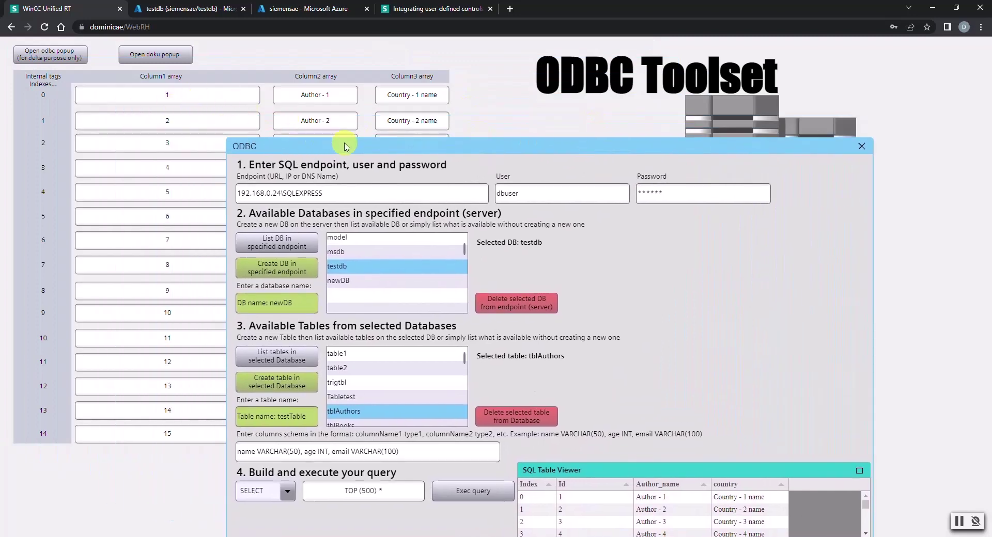
left_click_drag(358, 145, 140, 51)
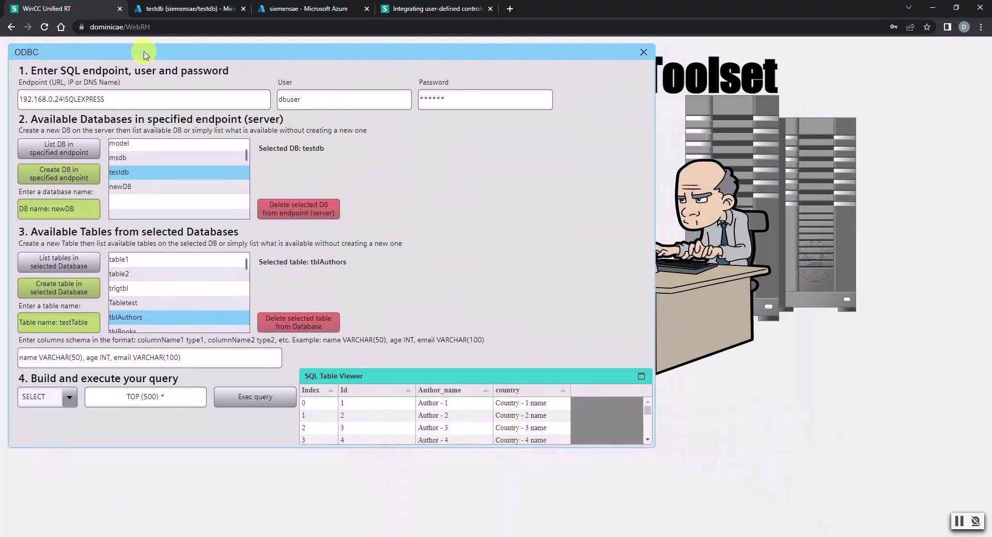
left_click(642, 377)
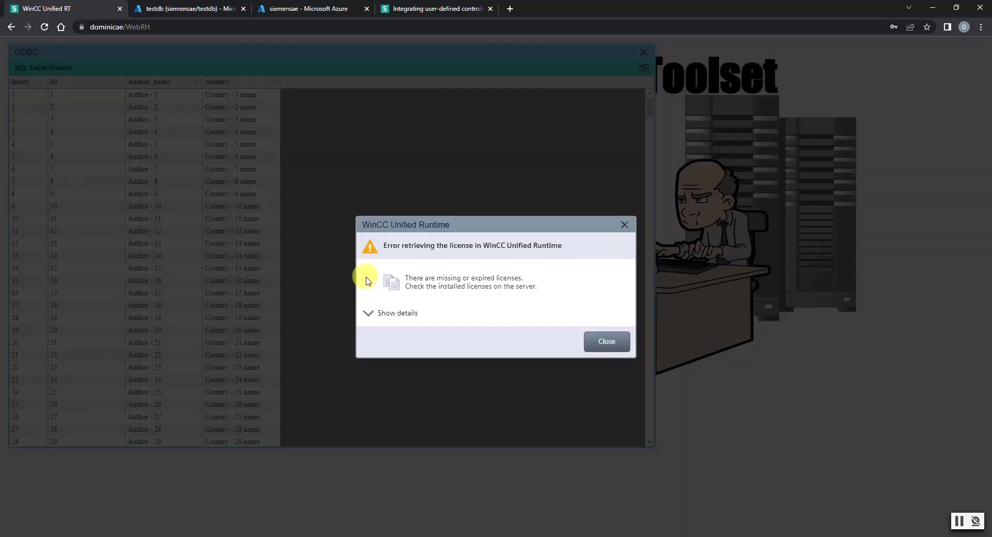
left_click(605, 341)
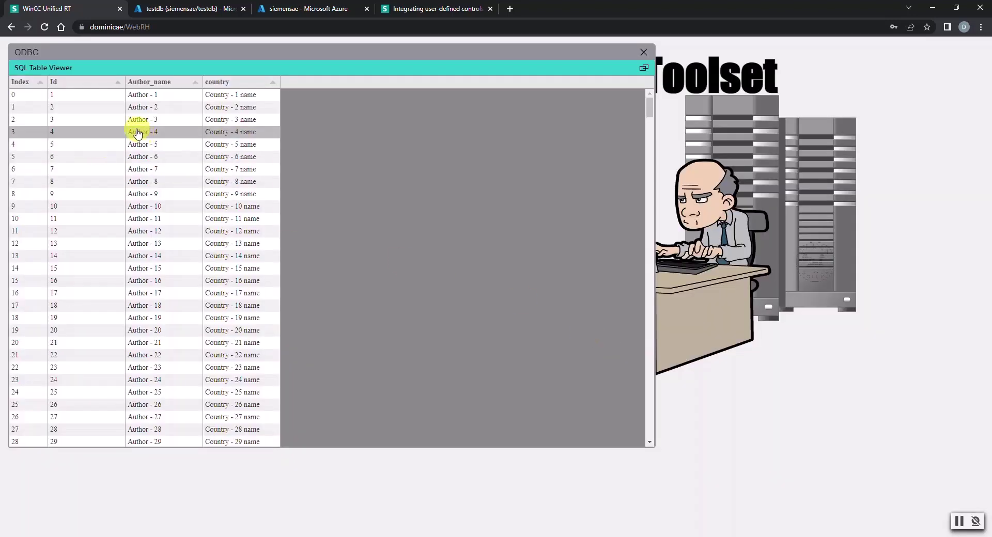
left_click(645, 72)
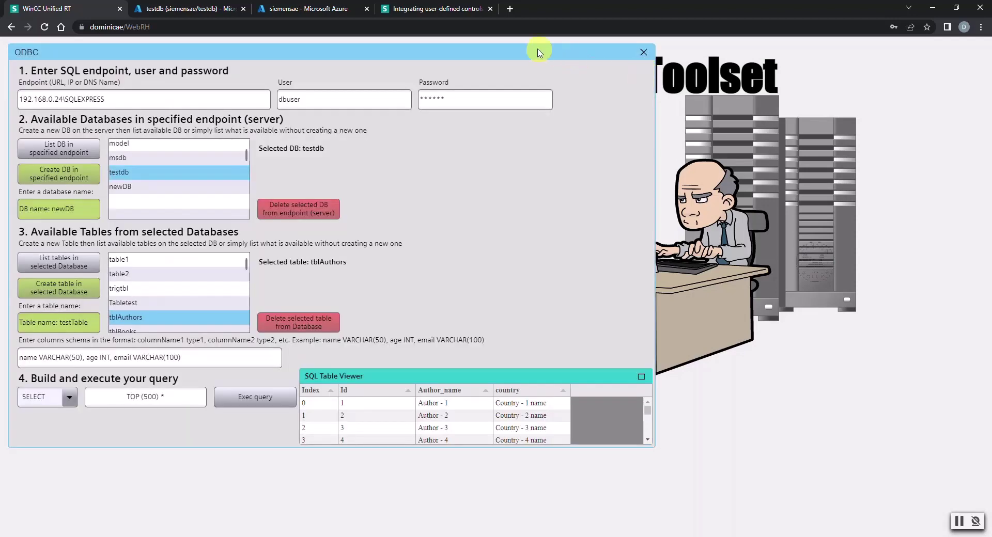
left_click_drag(520, 48, 685, 173)
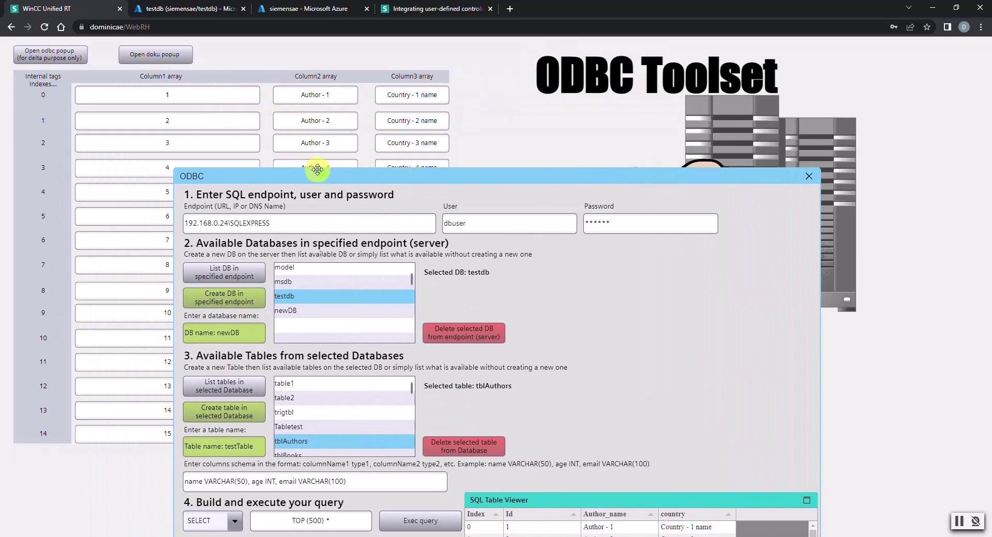
left_click_drag(321, 173, 158, 47)
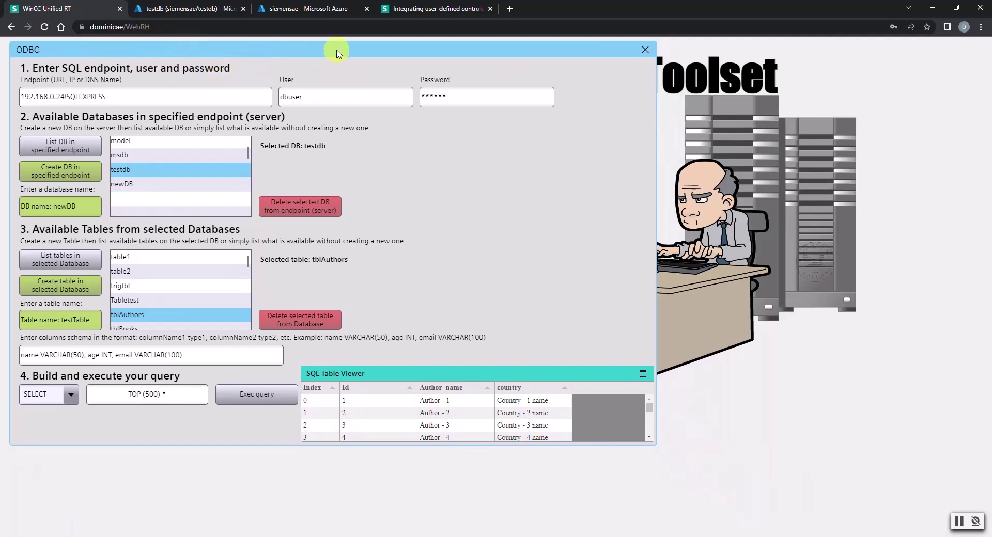
- Switch to the siemensae SQL server in the Azure portal and open its Networking settings
left_click(290, 7)
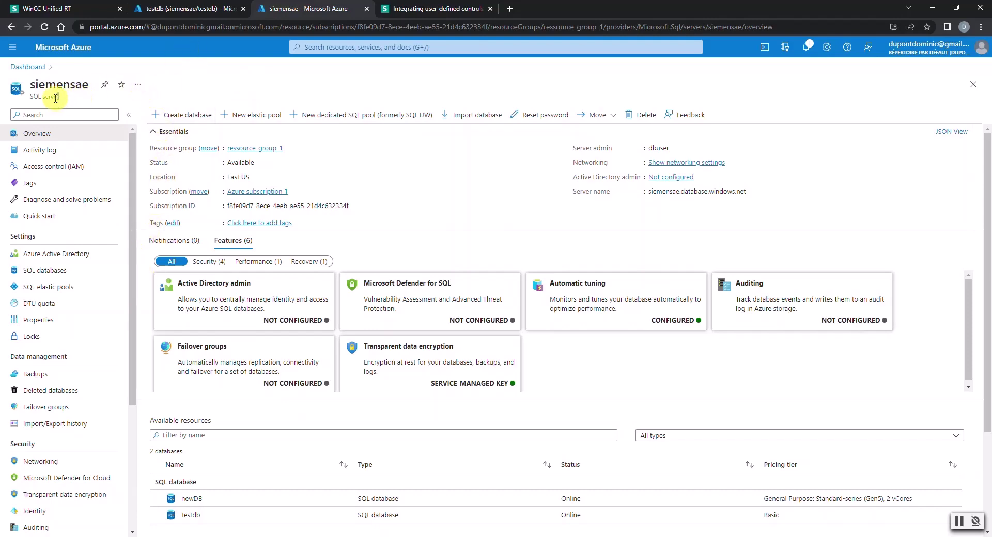
left_click_drag(30, 97, 45, 85)
left_click(80, 101)
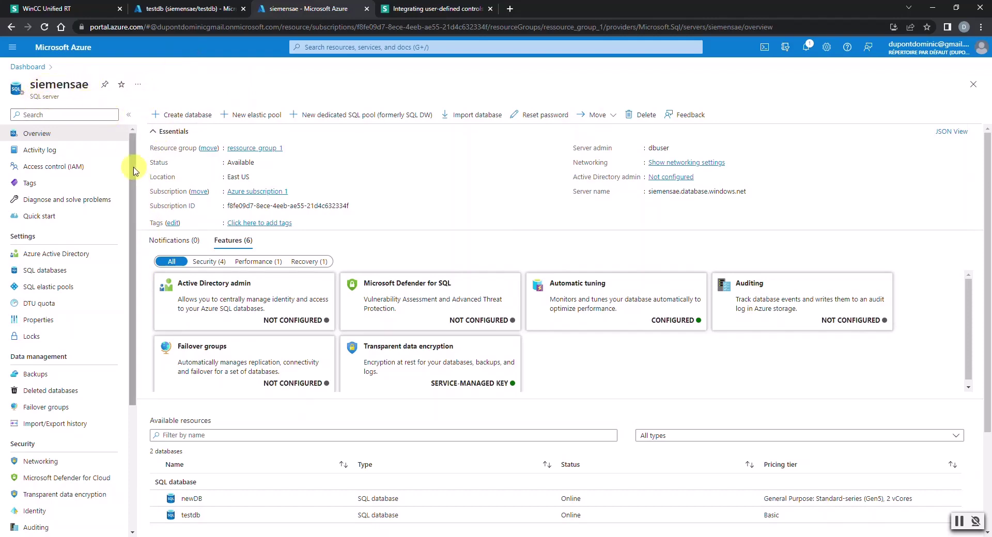
left_click_drag(133, 166, 132, 292)
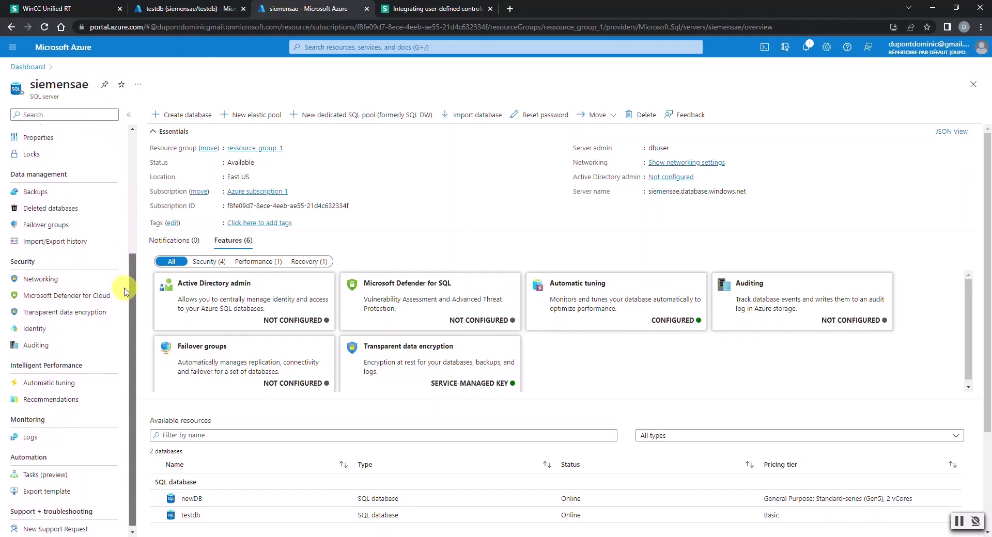
left_click(64, 282)
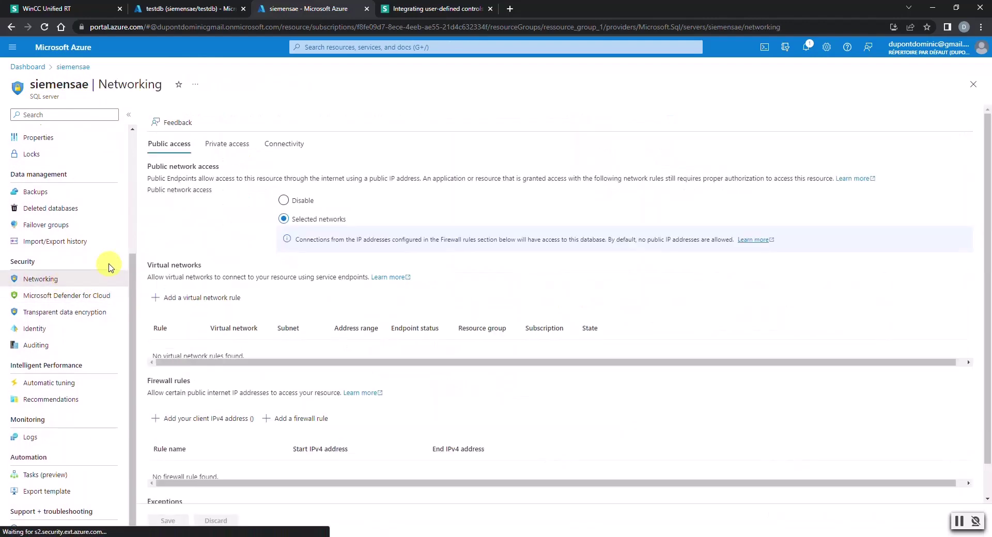
- Examine the start and end IPv4 addresses of the firewall rule ALL on the server's public access page
scroll(374, 399, "down", 1)
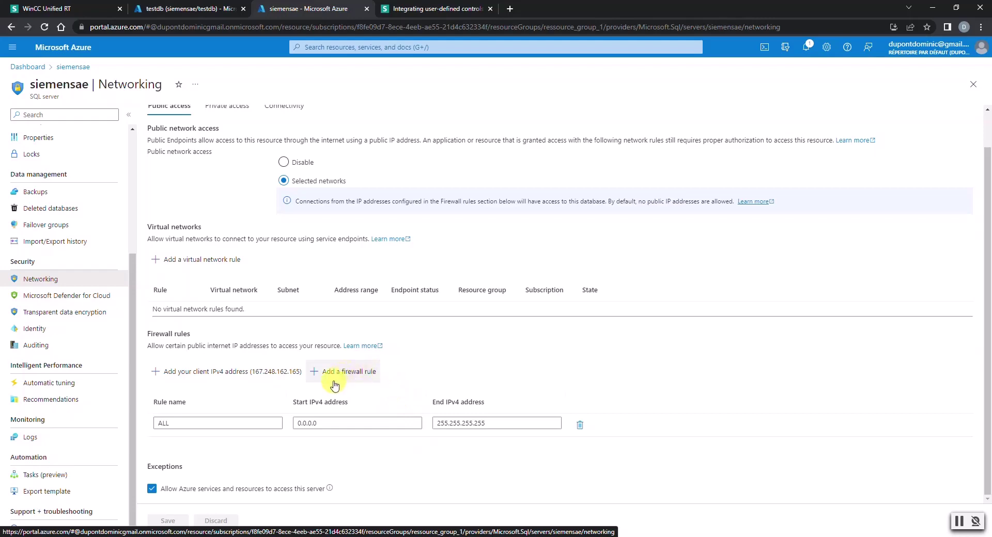
left_click_drag(333, 423, 289, 423)
left_click_drag(497, 424, 427, 425)
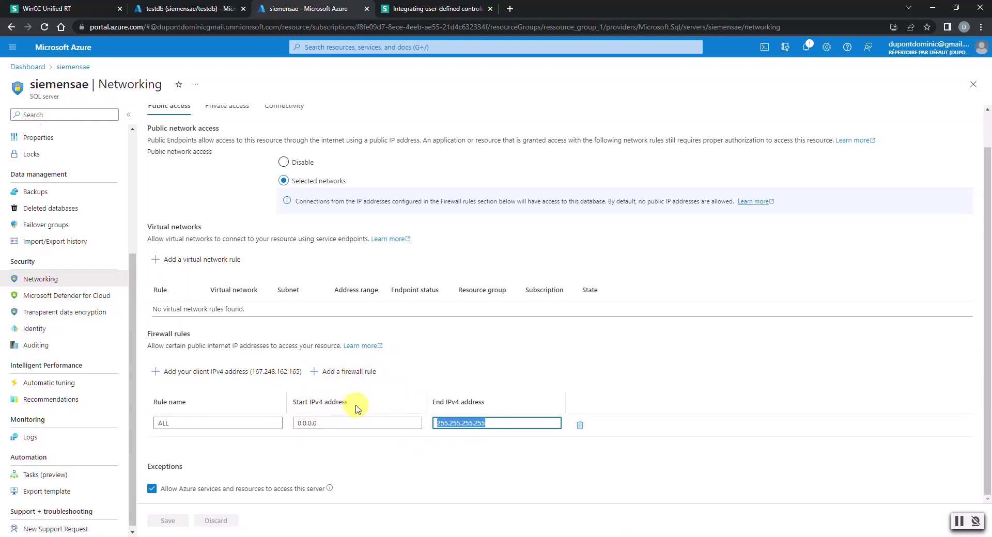
left_click(372, 446)
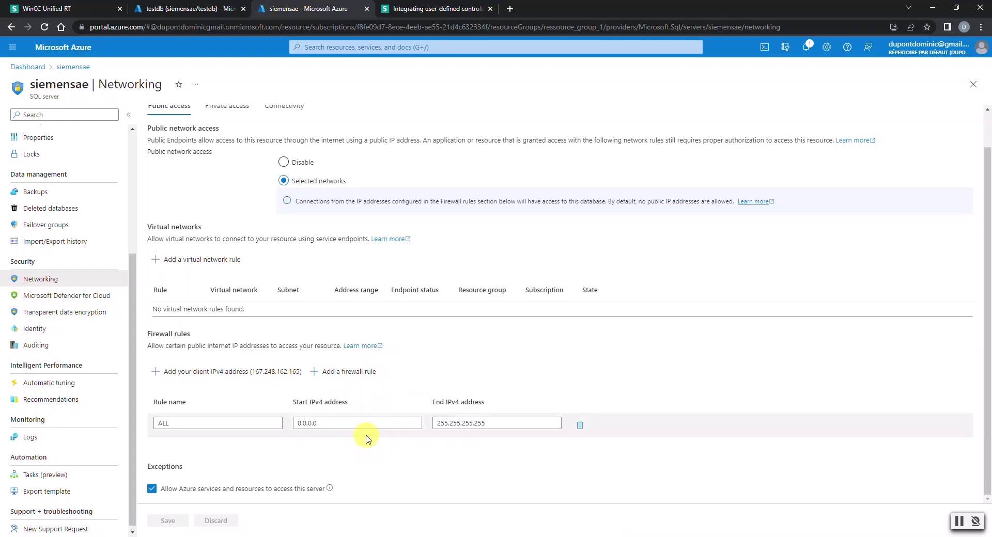
double_click(328, 423)
left_click(330, 428)
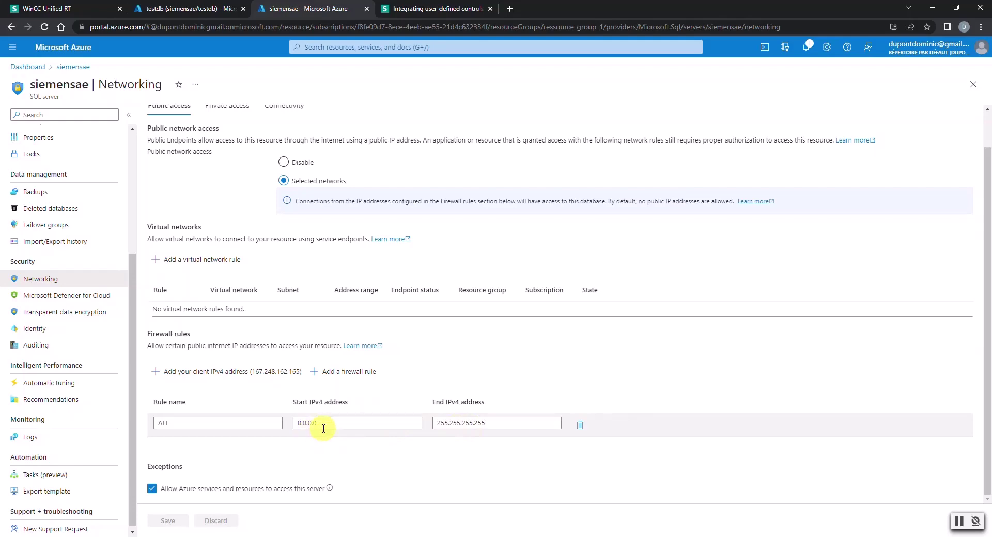
scroll(203, 360, "up", 1)
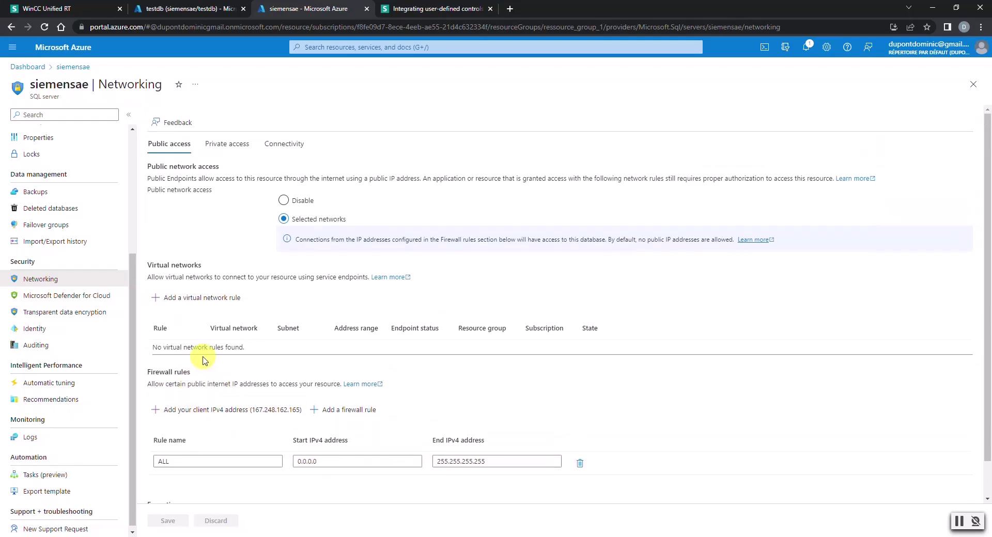
scroll(95, 261, "up", 4)
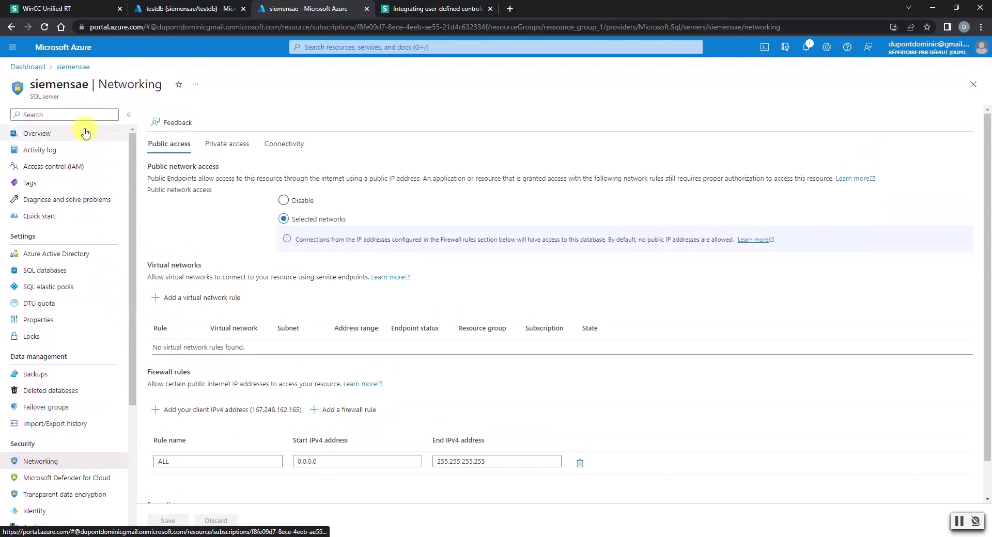
- Switch to the testdb query editor in Azure, refresh its object explorer and expand the Tables folder
double_click(48, 97)
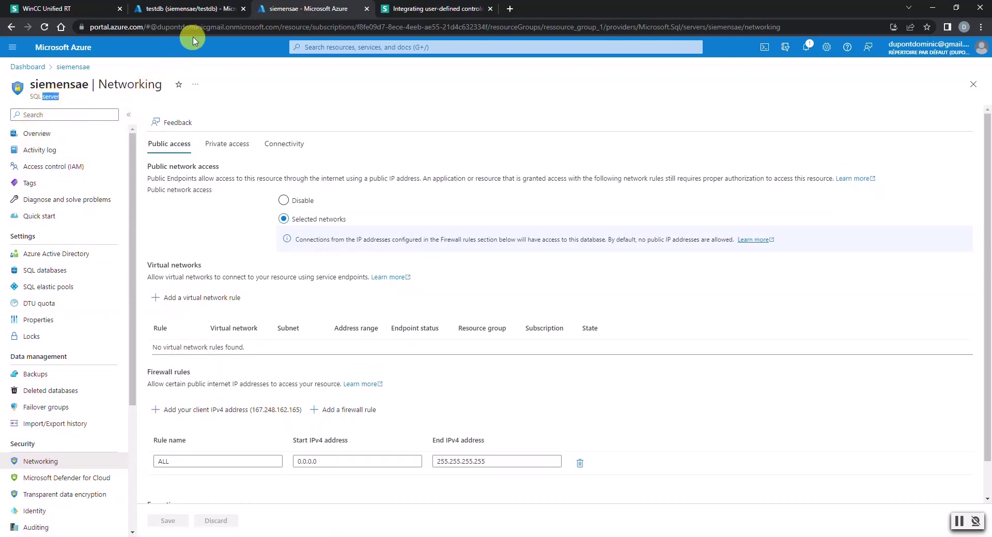
left_click(192, 20)
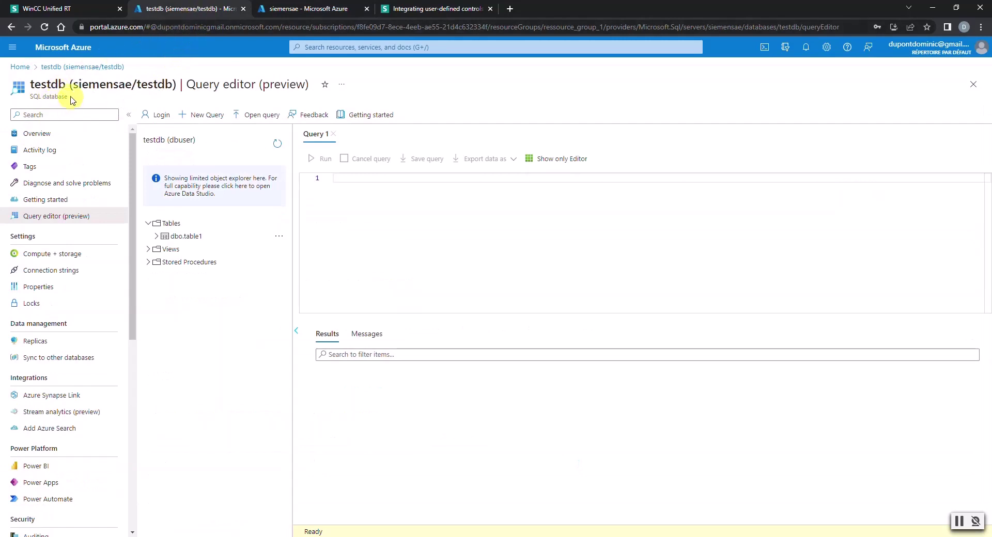
left_click_drag(67, 97, 32, 86)
left_click(43, 92)
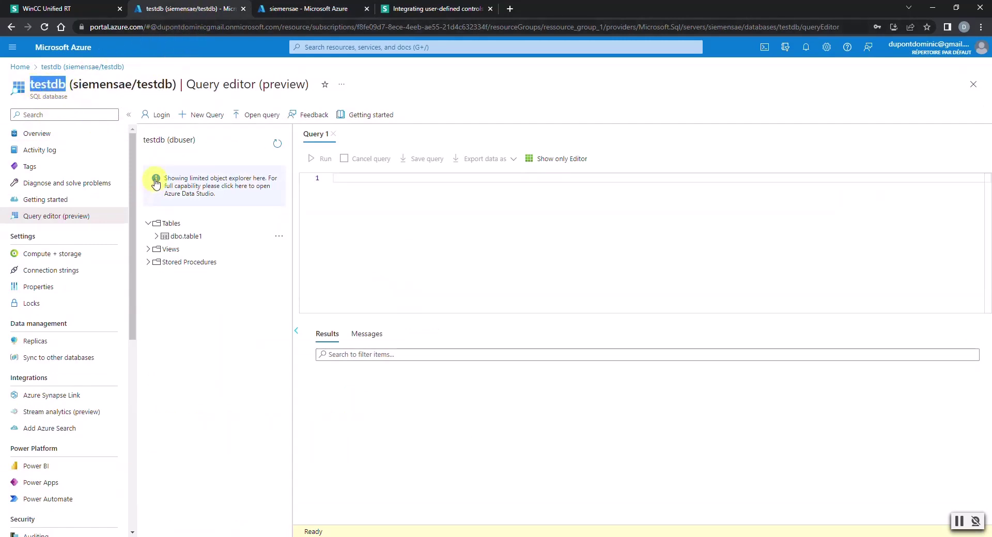
left_click(278, 144)
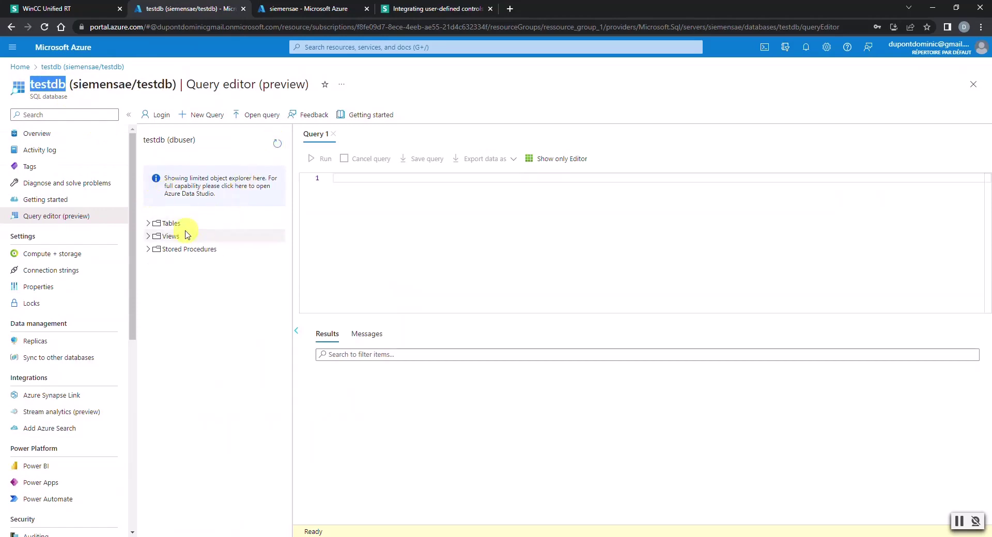
left_click(149, 223)
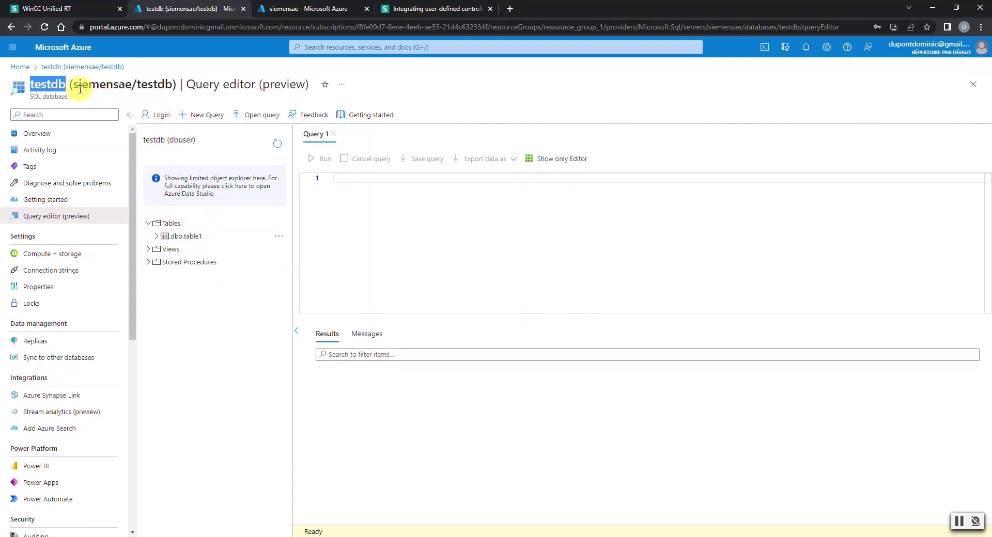
left_click(50, 86)
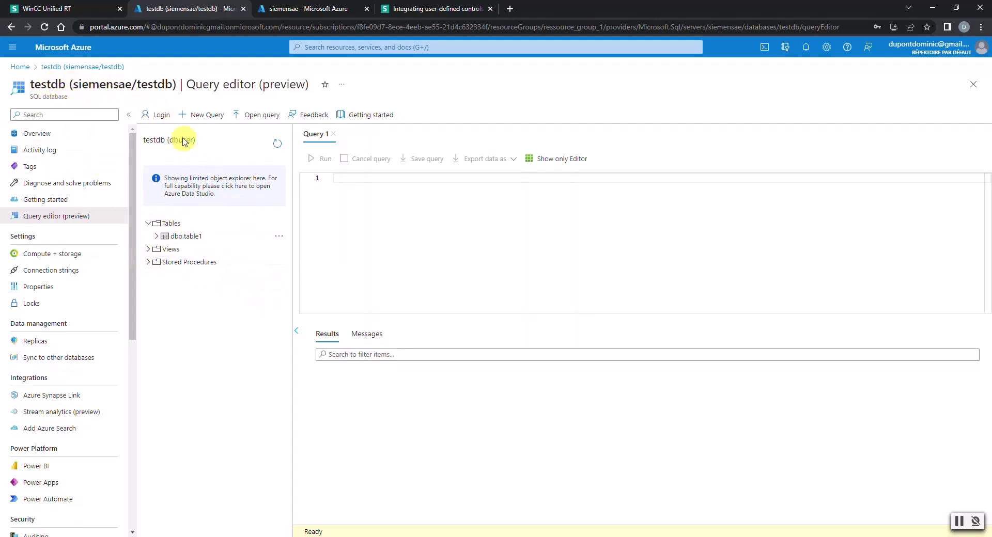
- Open testdb's connection strings in Azure, discarding unsaved query edits, and examine the driver version in the ODBC string
left_click(95, 271)
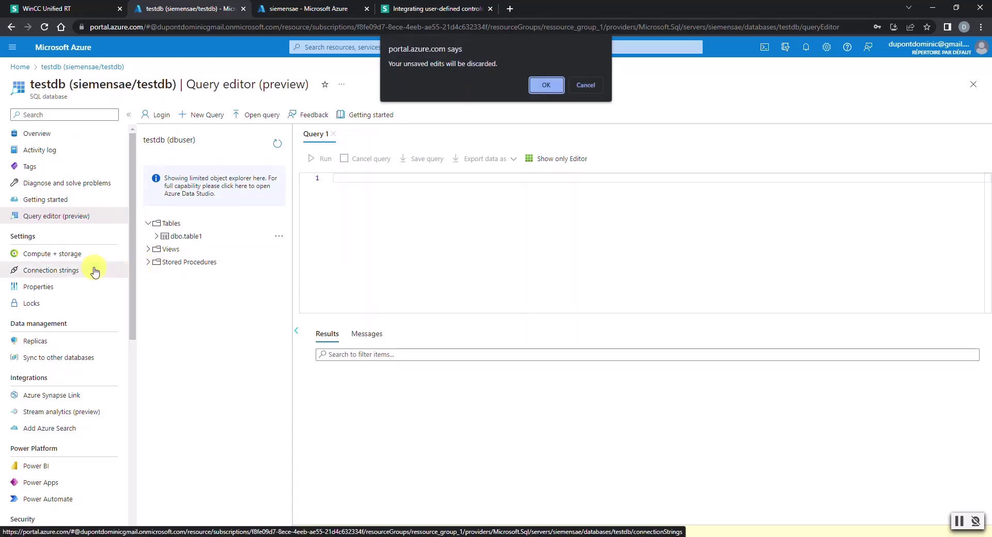
left_click(539, 86)
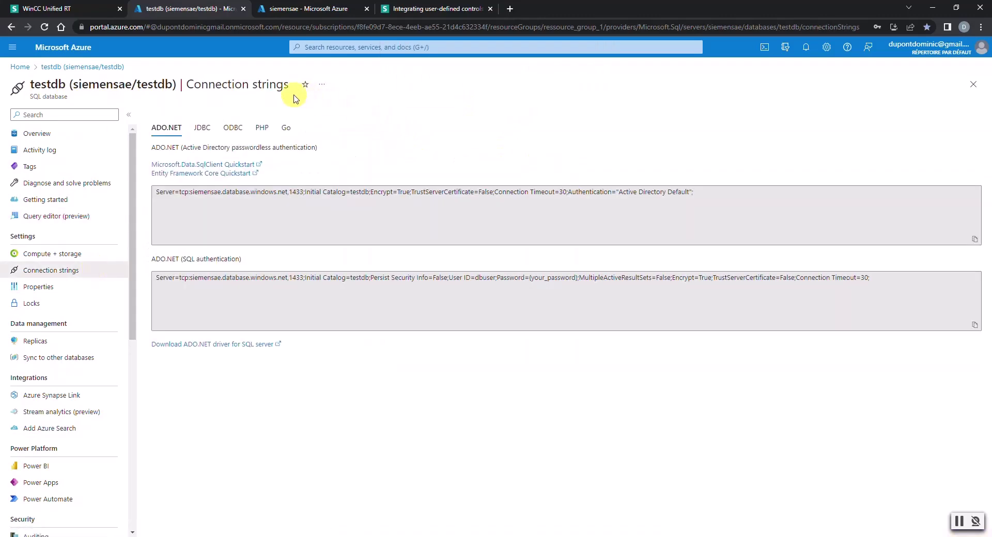
left_click(233, 133)
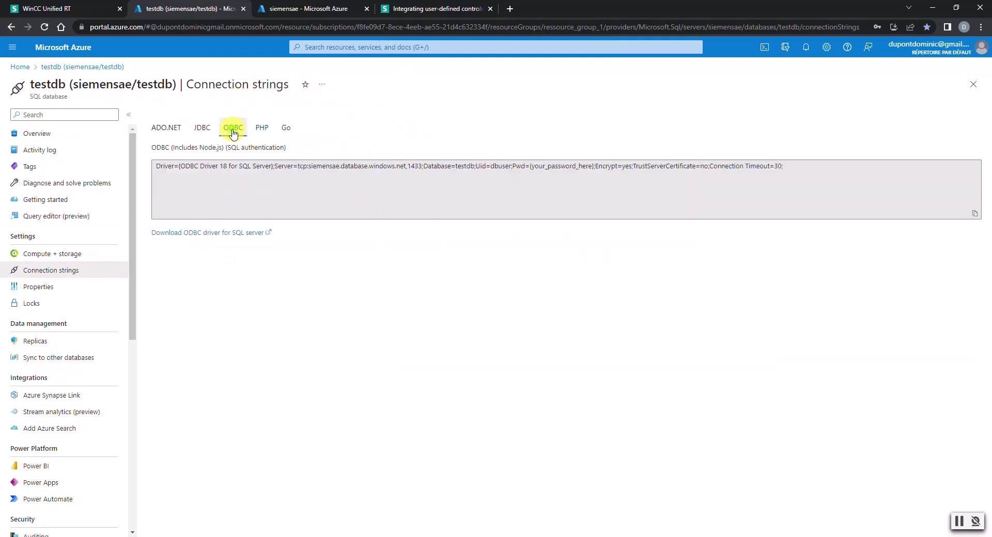
left_click(155, 166)
left_click(271, 178)
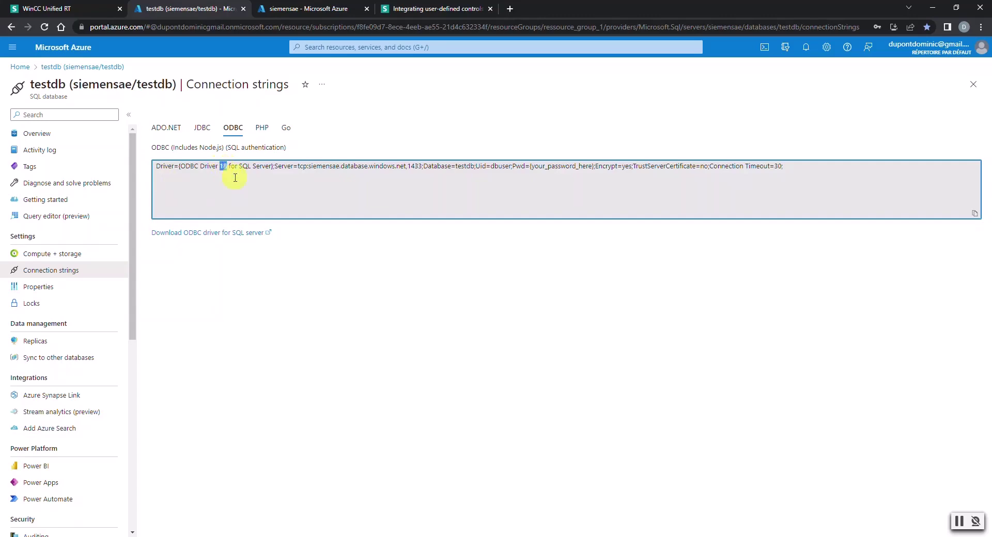
- Check the installed SQL Server drivers in the ODBC Data Source Administrator, picking out ODBC Driver 17, and return to the Azure connection string
key("super")
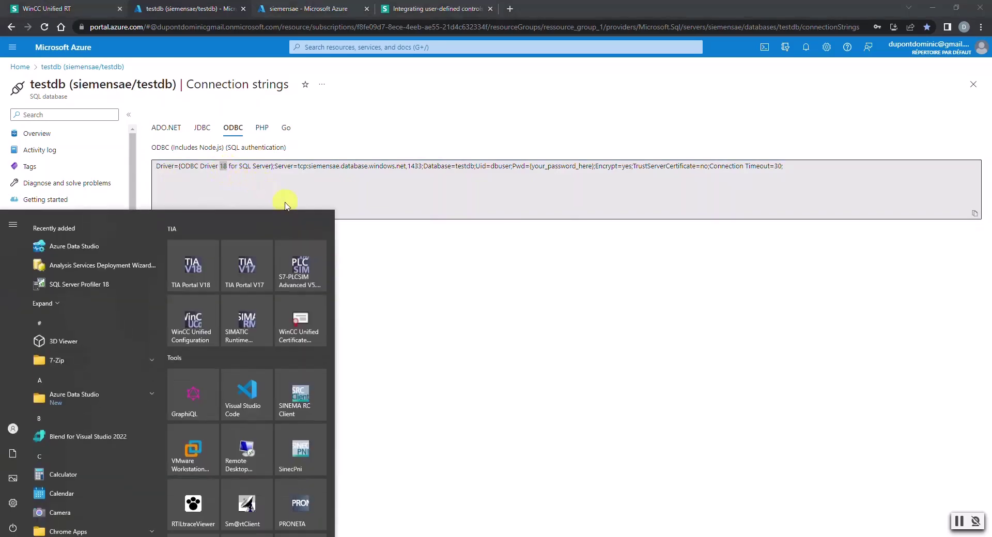
type("odbc")
key("Return")
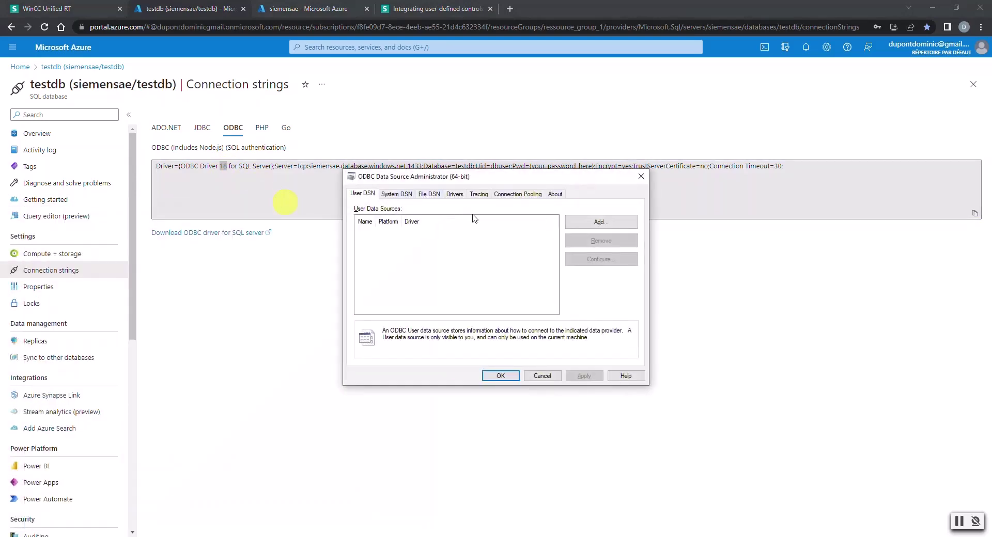
left_click(462, 196)
left_click(431, 233)
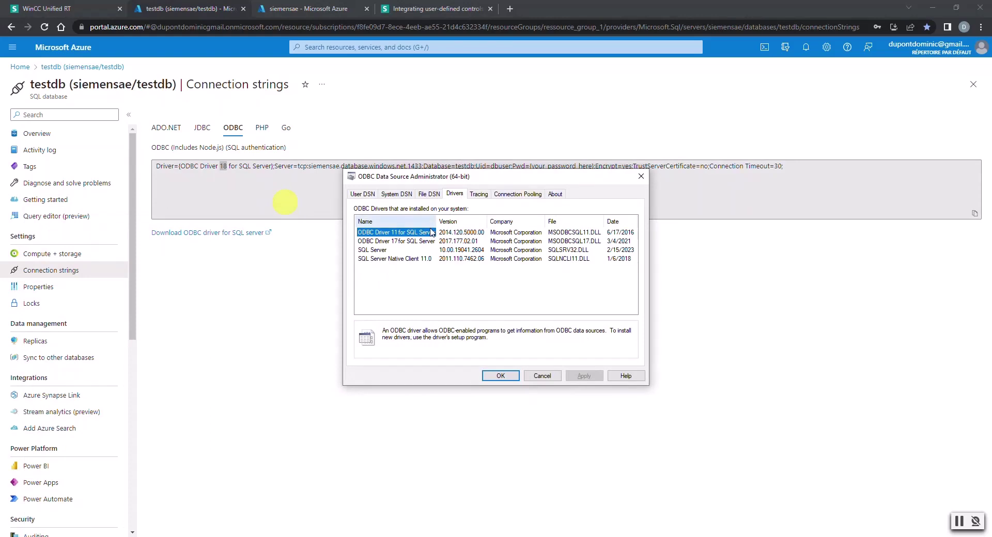
left_click(382, 241)
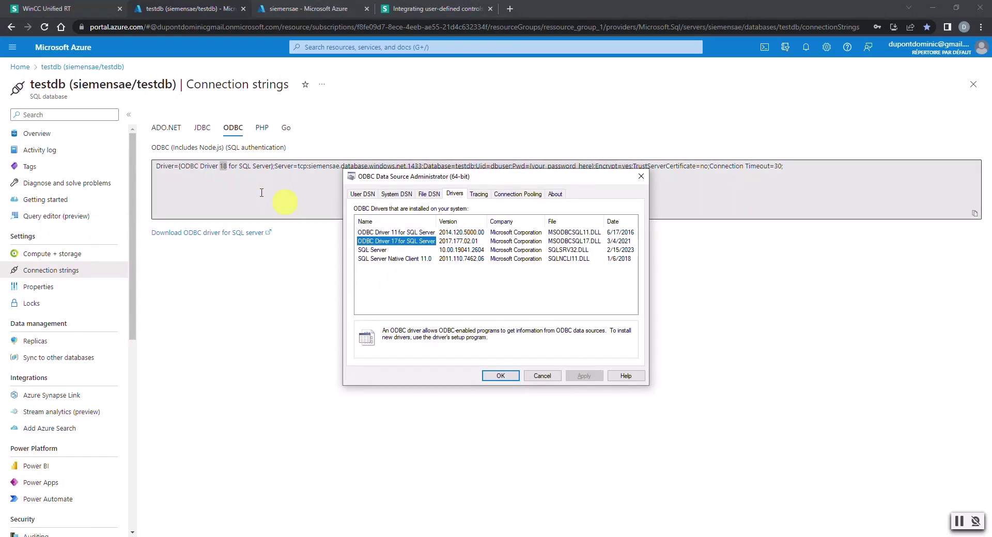
left_click(568, 177)
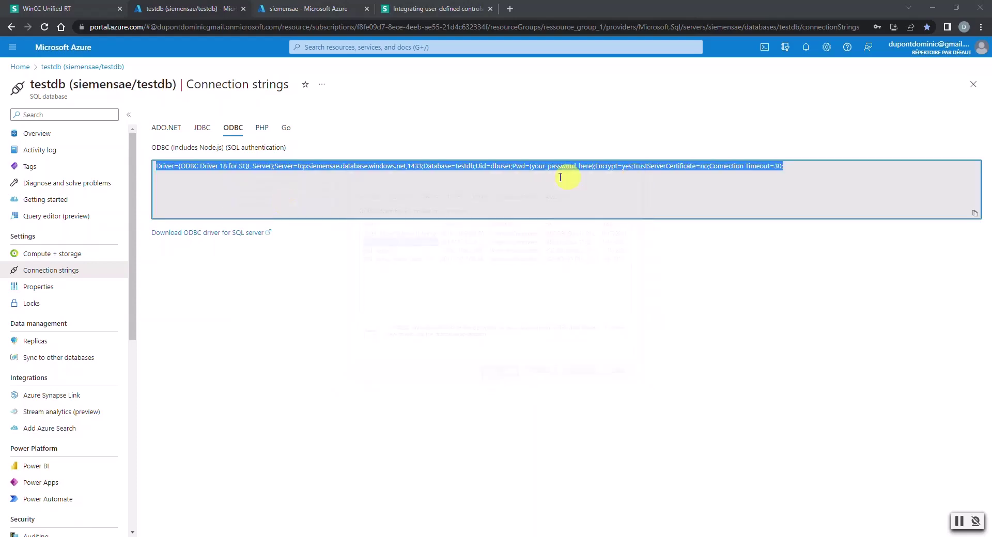
- Copy the server address tcp:siemensae.database.windows.net,1433 from testdb's ODBC connection string
left_click(390, 254)
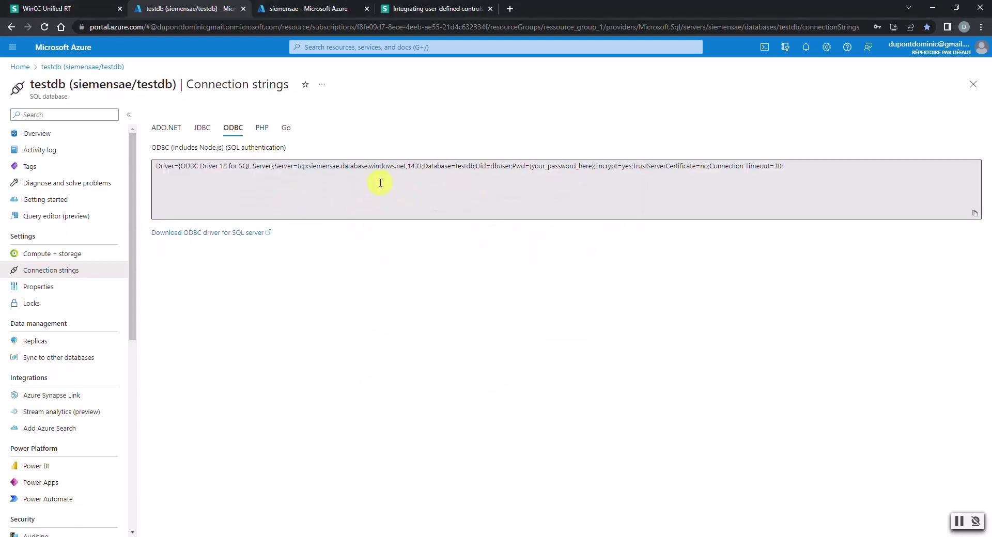
left_click_drag(297, 167, 421, 167)
key("ctrl+c")
left_click(297, 170)
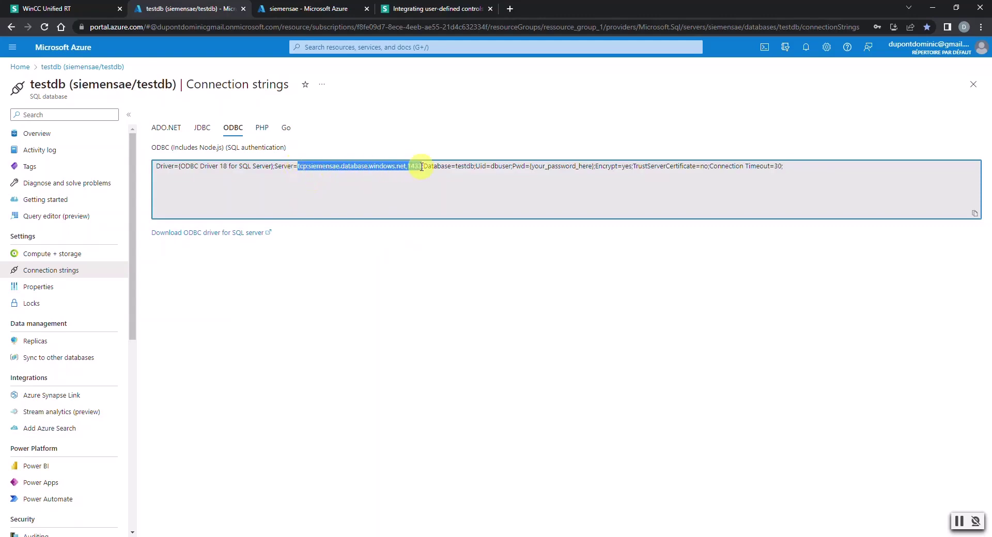
left_click(370, 198)
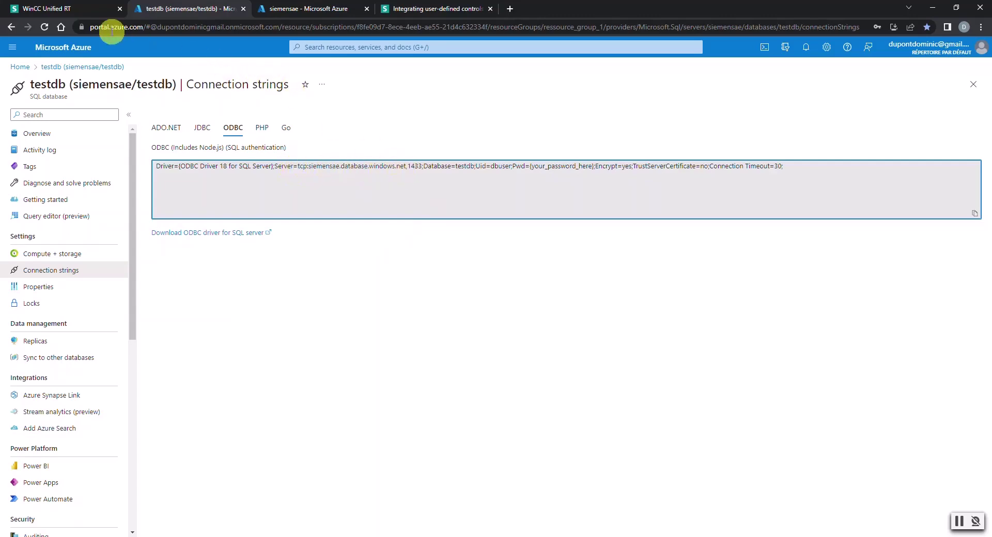
- Switch to WinCC Unified RT, reopen the ODBC window blank and set its endpoint to tcp:siemensae.database.windows.net,1433
left_click(89, 9)
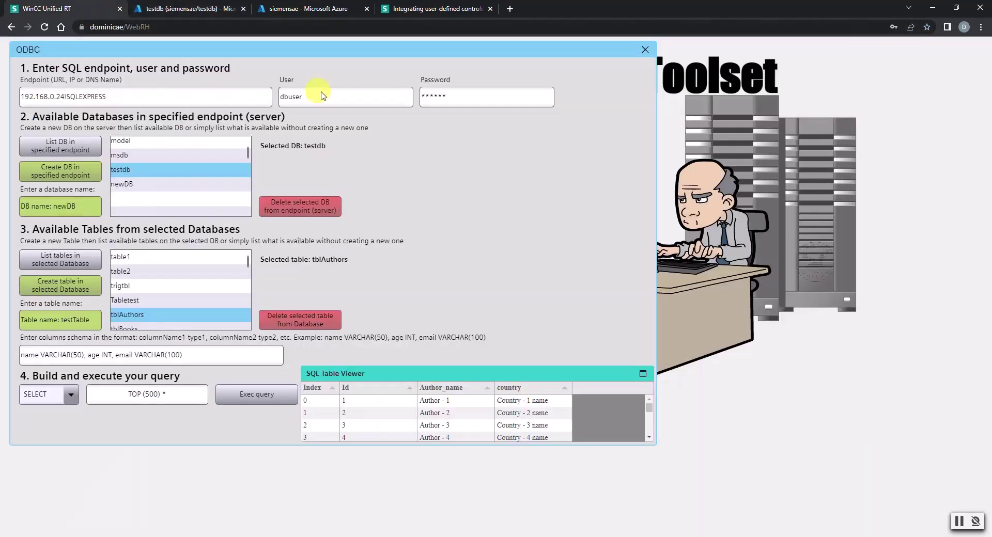
left_click(645, 50)
left_click(48, 62)
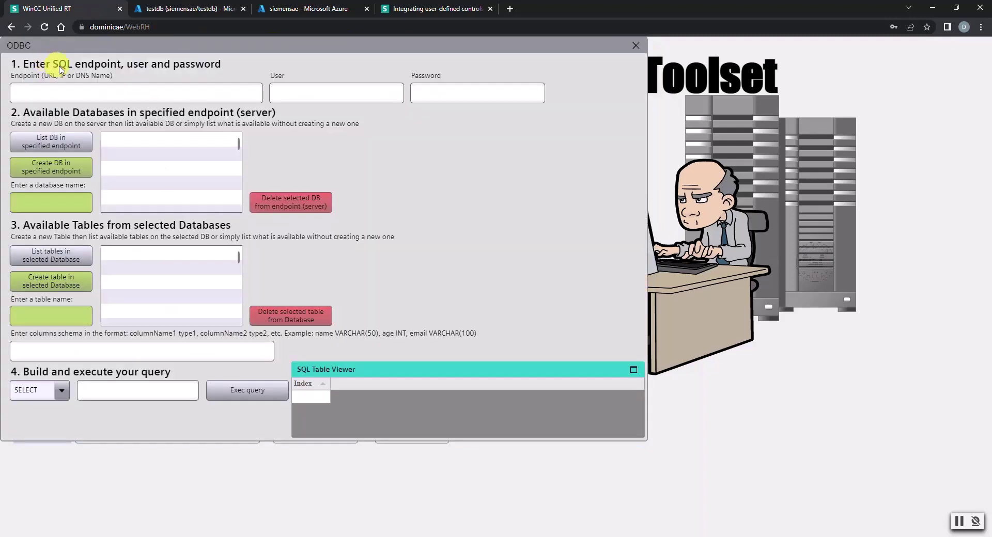
key("ctrl+v")
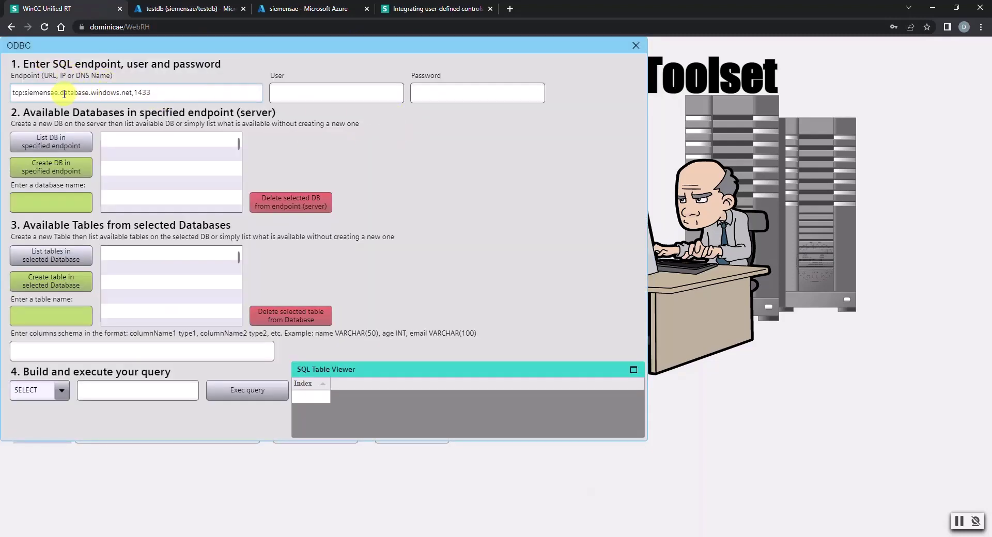
- Enter dbuser as the SQL user and fill in the account password for the Azure endpoint
left_click(345, 87)
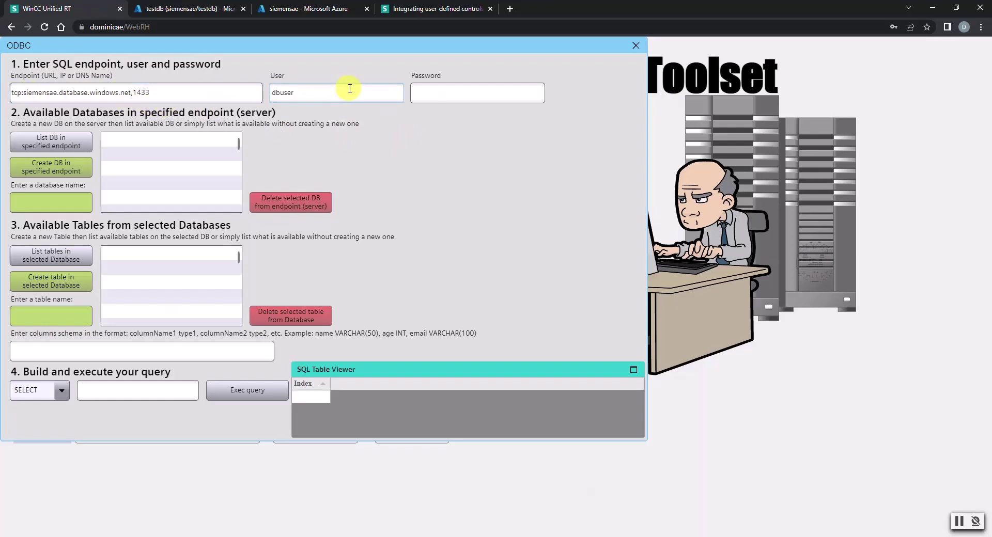
left_click(439, 93)
type("*********")
key("Return")
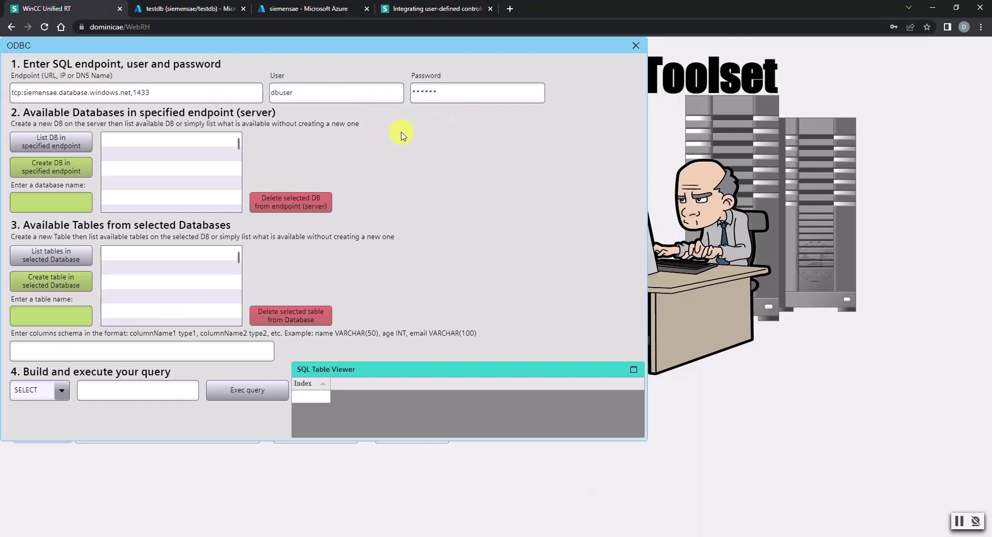
- List the databases on the Azure endpoint, select testdb and choose table1 from its listed tables
left_click(77, 142)
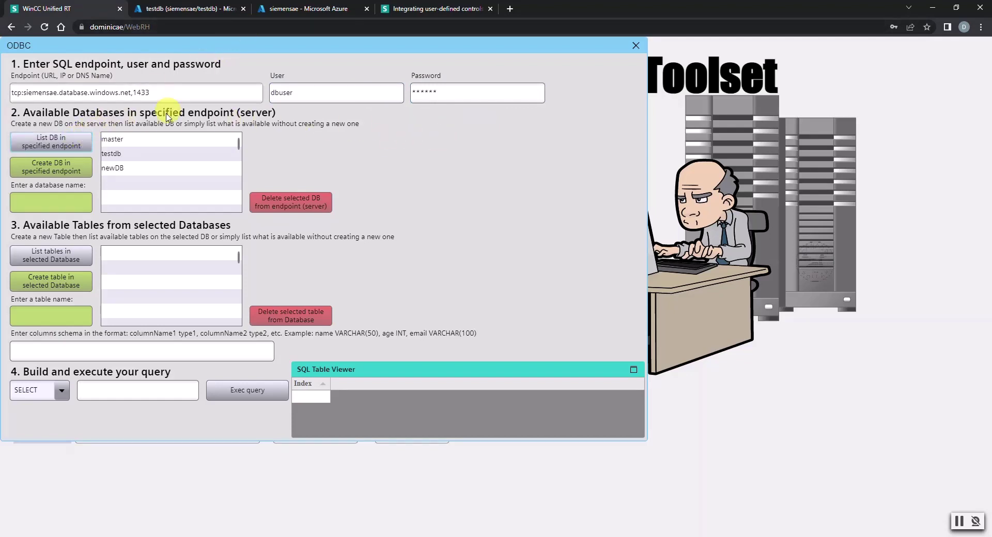
left_click(124, 153)
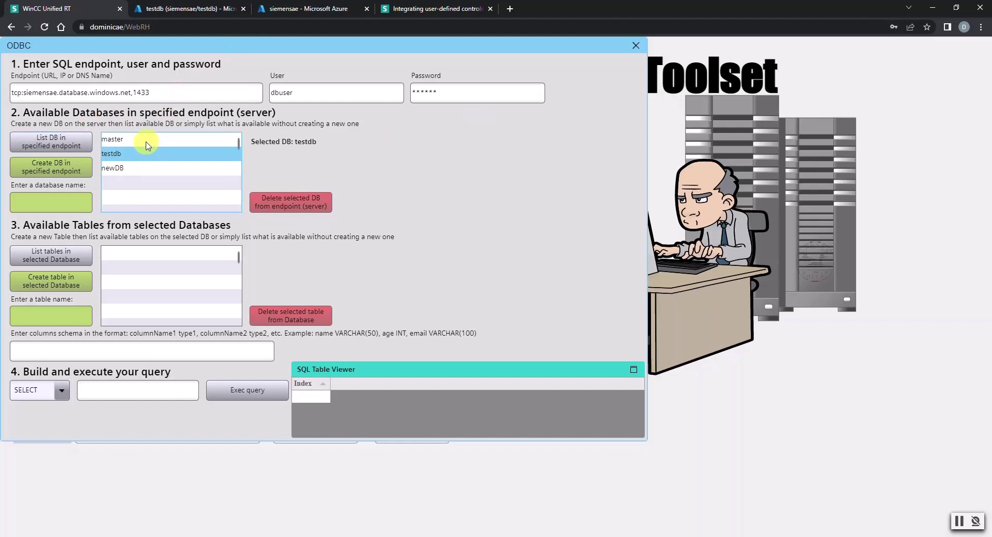
left_click(115, 141)
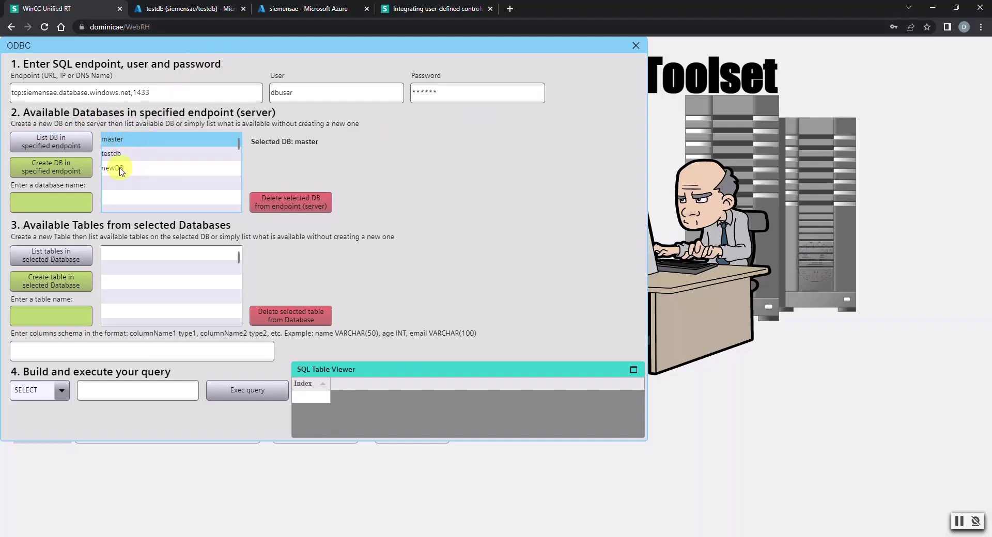
left_click(118, 169)
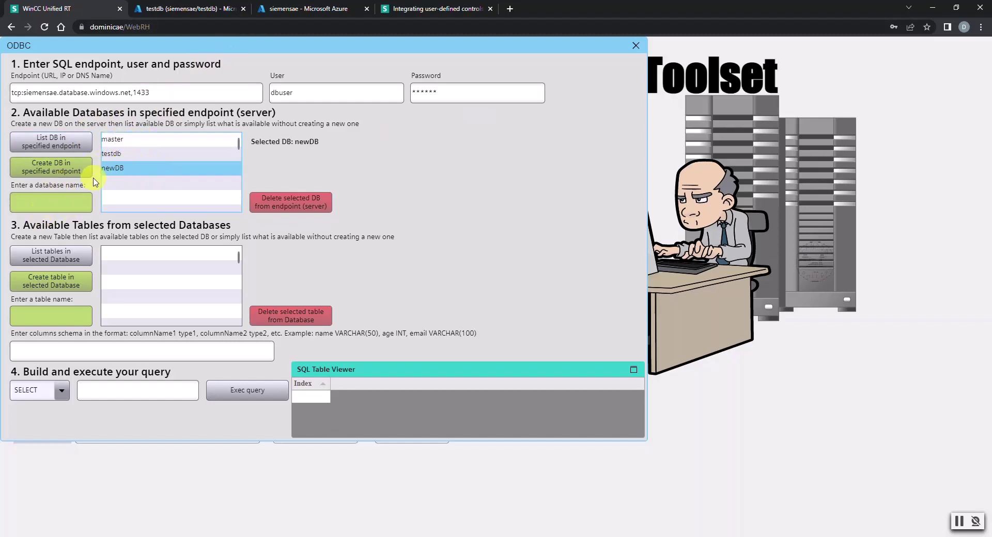
left_click(142, 154)
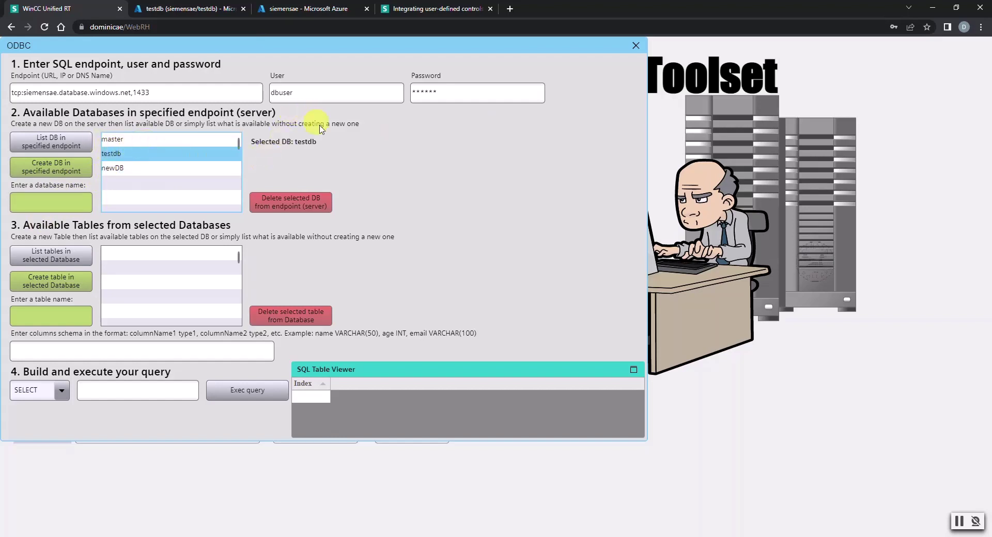
left_click(61, 259)
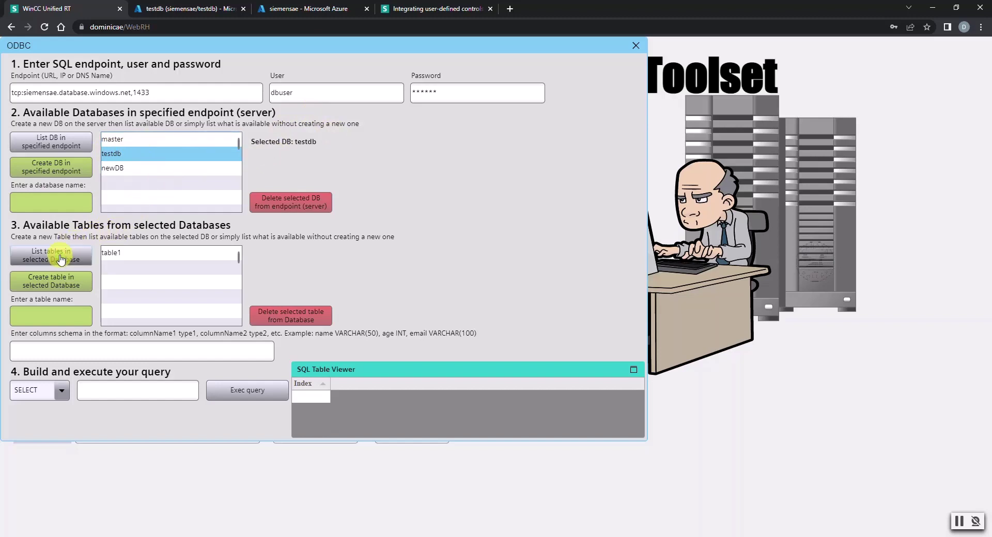
left_click(135, 257)
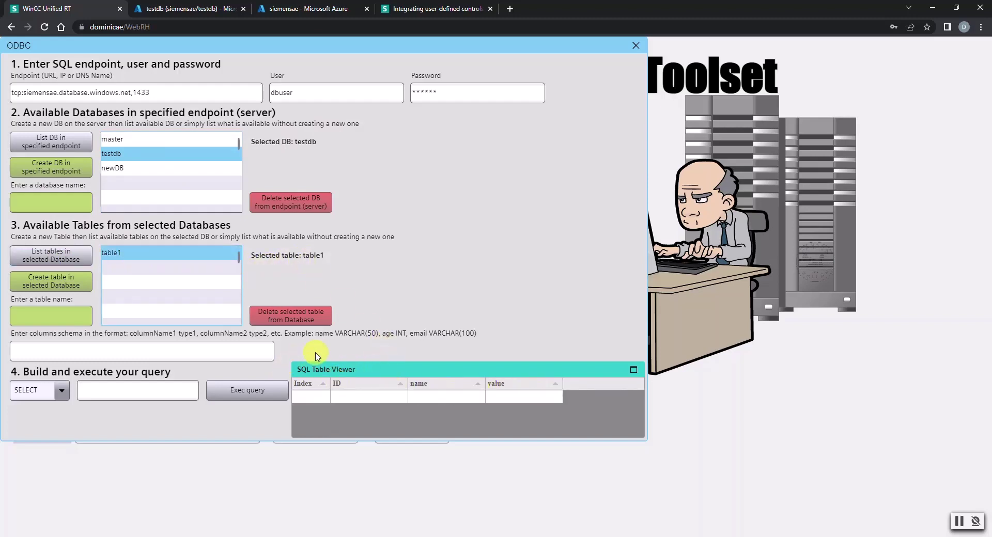
- Build a SELECT query with * for table1 and execute it
left_click(61, 391)
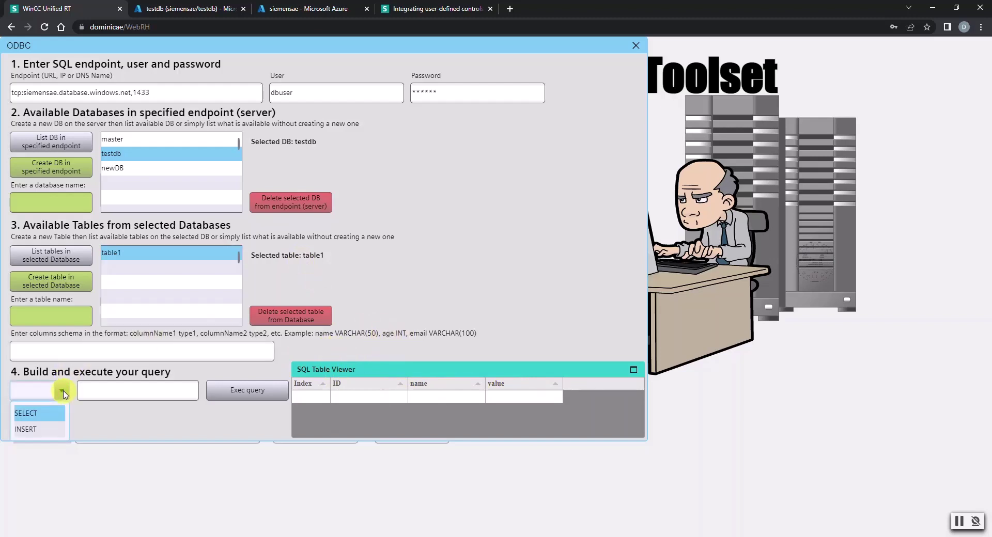
left_click(94, 394)
left_click(61, 391)
left_click(45, 413)
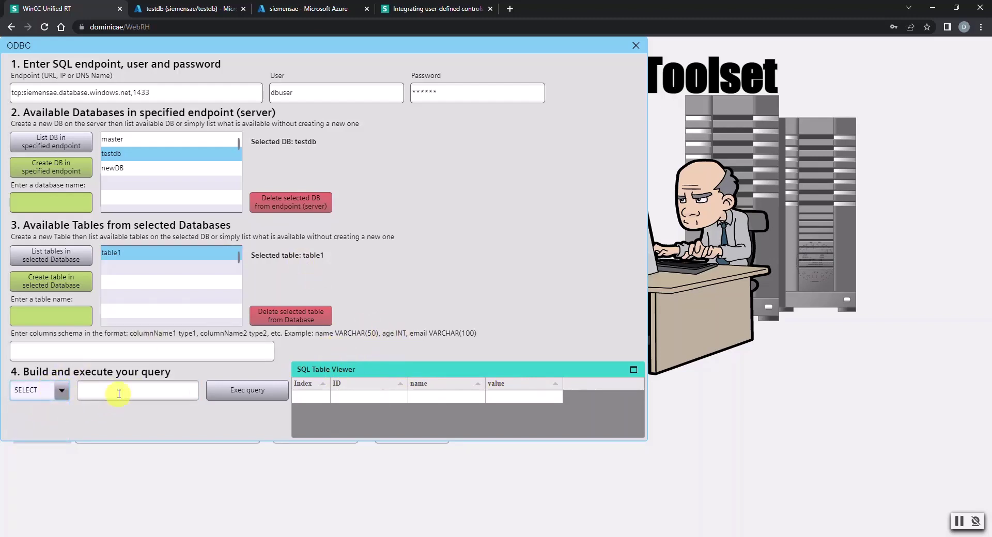
left_click(122, 391)
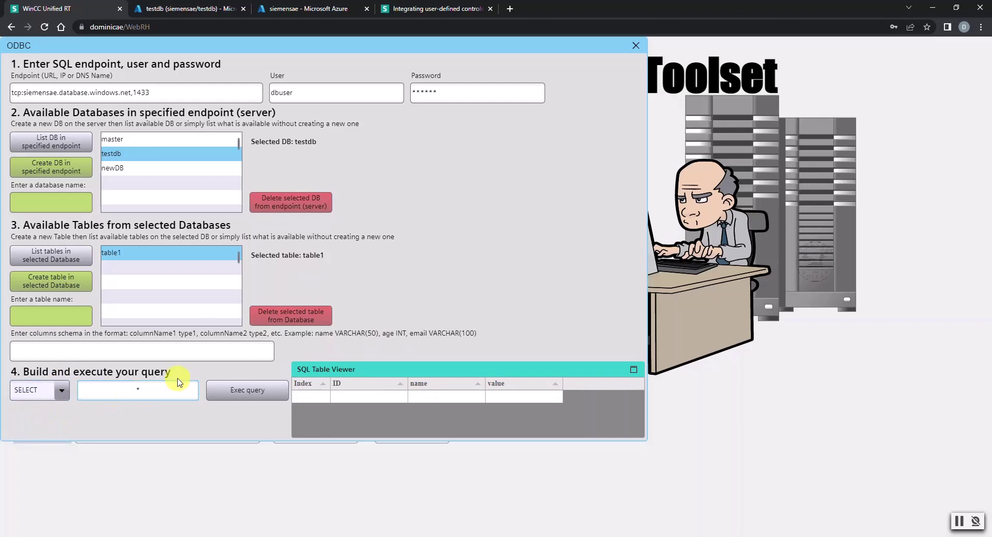
left_click(260, 390)
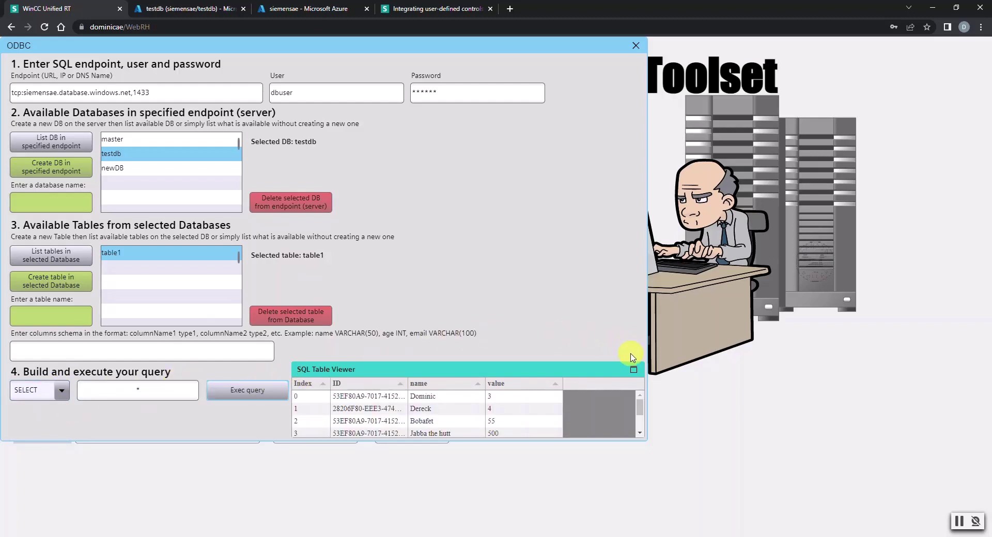
- Examine the query rows in the enlarged SQL Table Viewer, widening the ID and name columns, and restore the viewer's size
left_click(634, 369)
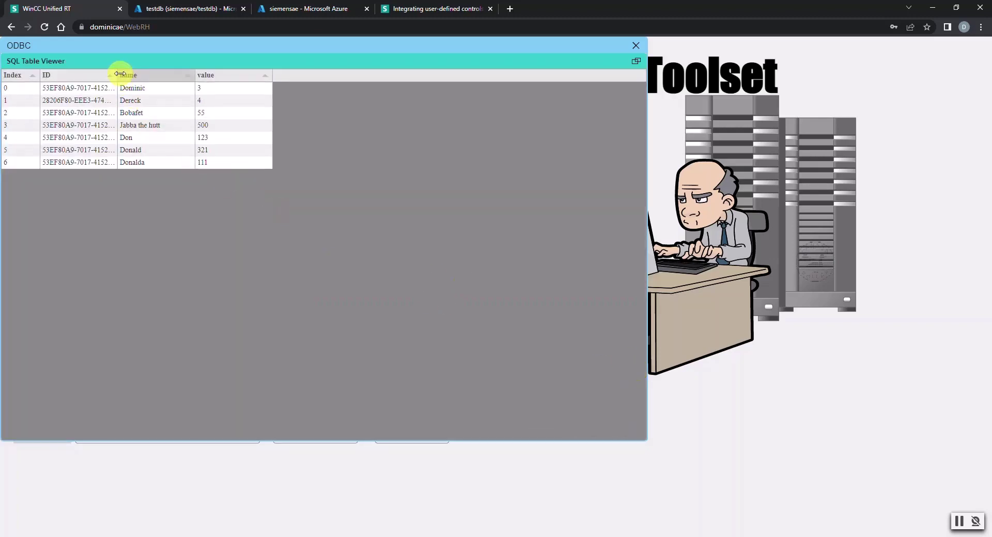
left_click_drag(118, 74, 275, 75)
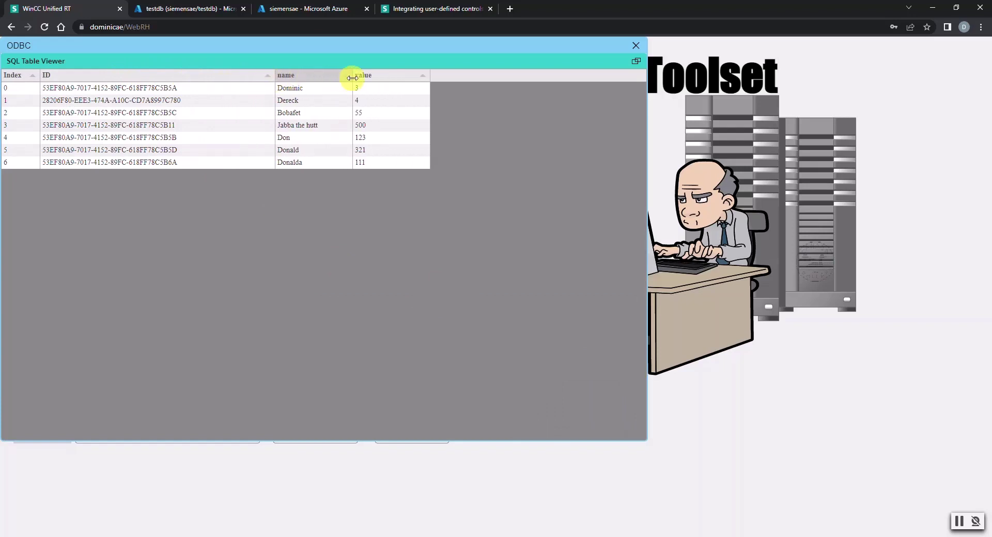
left_click_drag(352, 77, 410, 76)
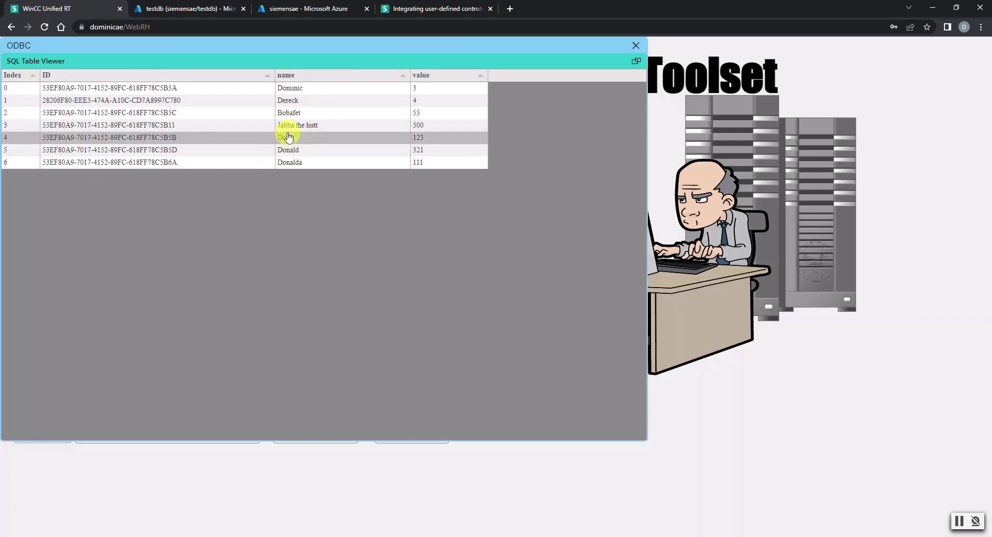
left_click(638, 61)
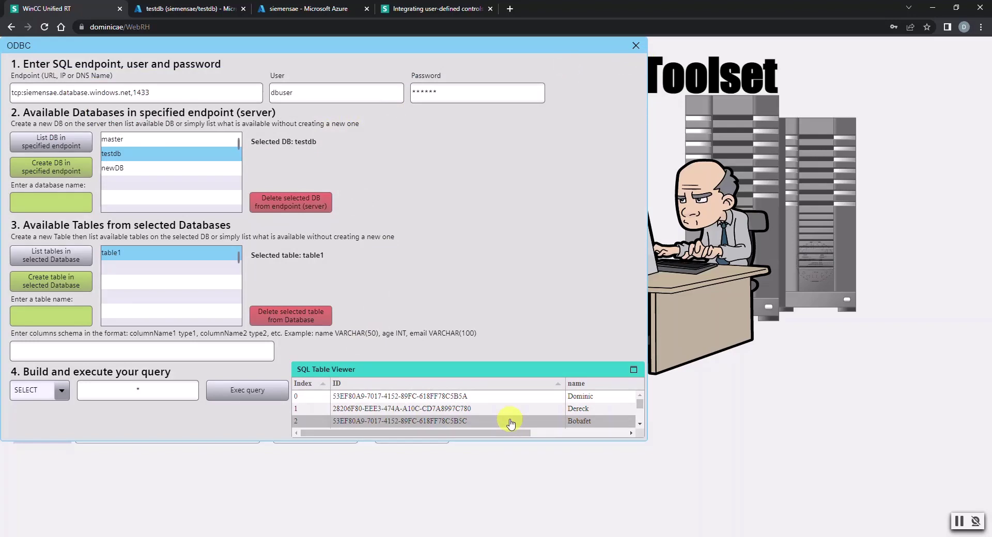
left_click(633, 369)
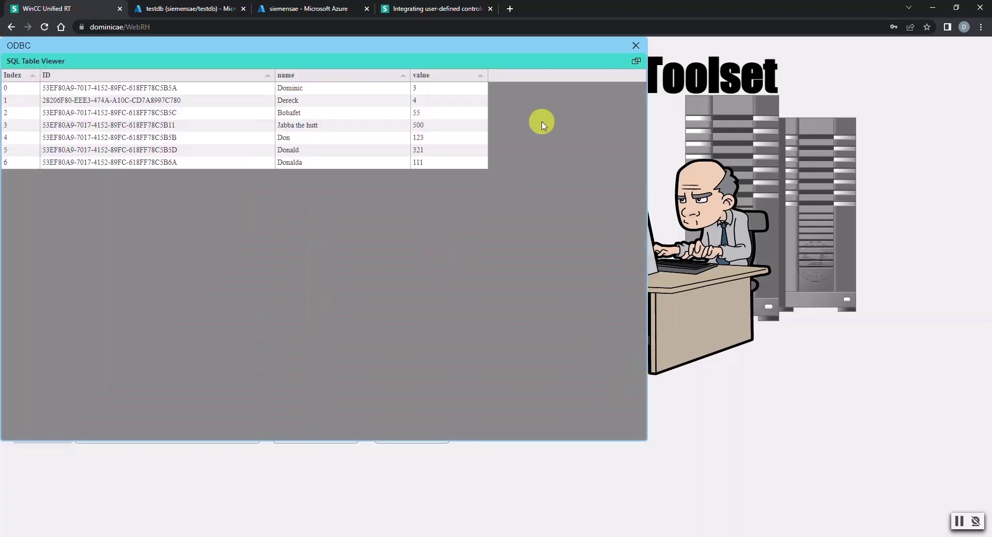
left_click(636, 61)
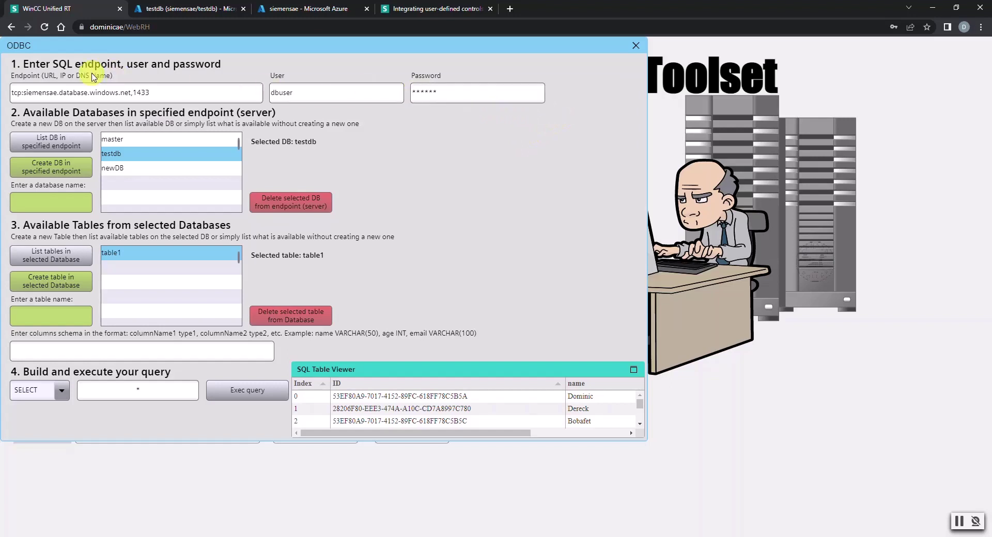
- Copy the SQL endpoint address tcp:siemensae.database.windows.net,1433 and switch to the remote HMI panel session in a maximized window
left_click_drag(153, 94, 12, 94)
key("ctrl+c")
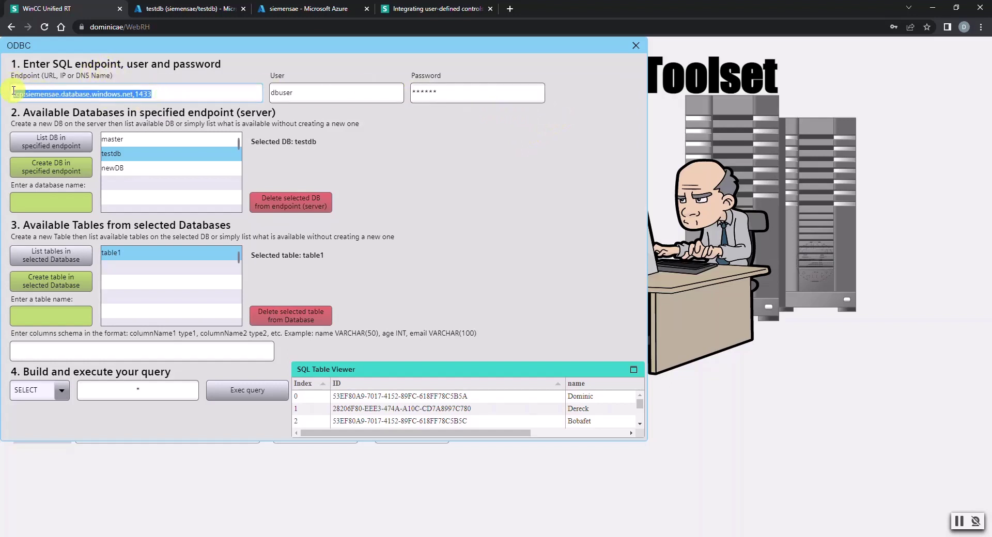
left_click(310, 159)
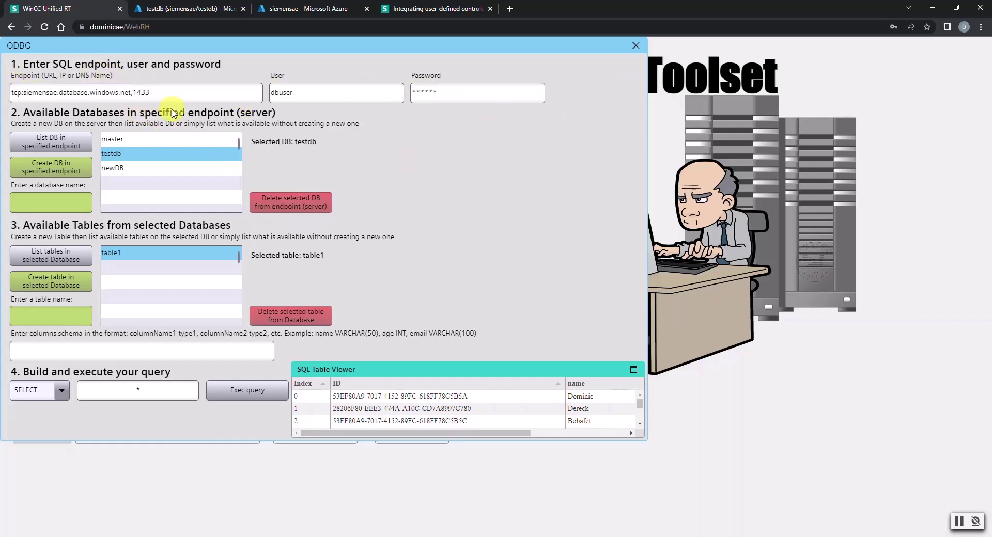
key("alt+Tab")
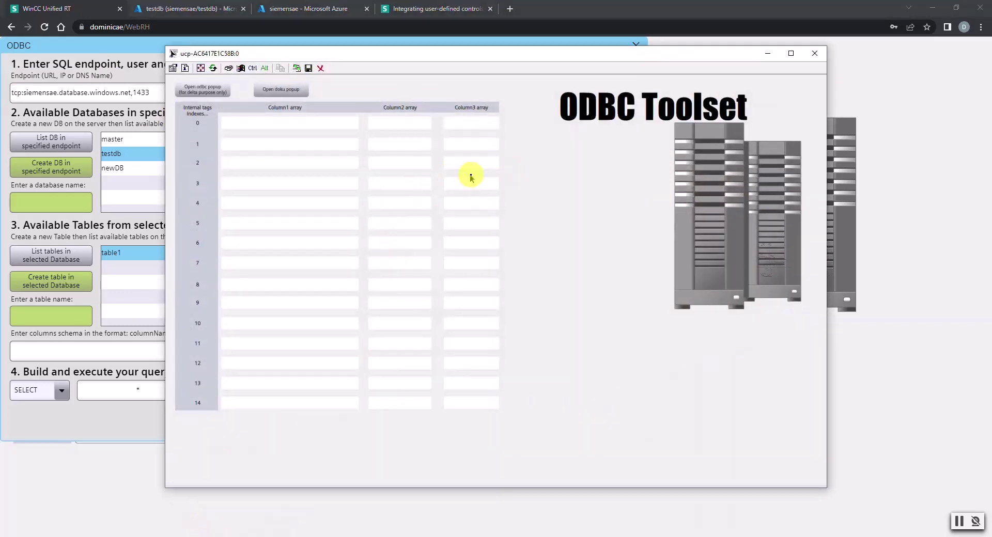
left_click(790, 54)
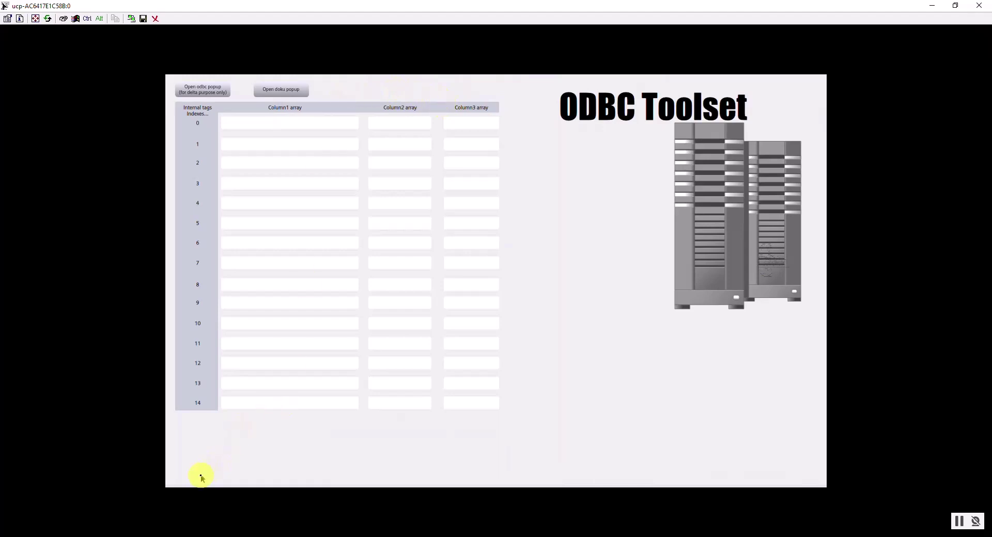
- Check the device type and firmware version in the panel's system properties and return to the runtime
left_click(178, 475)
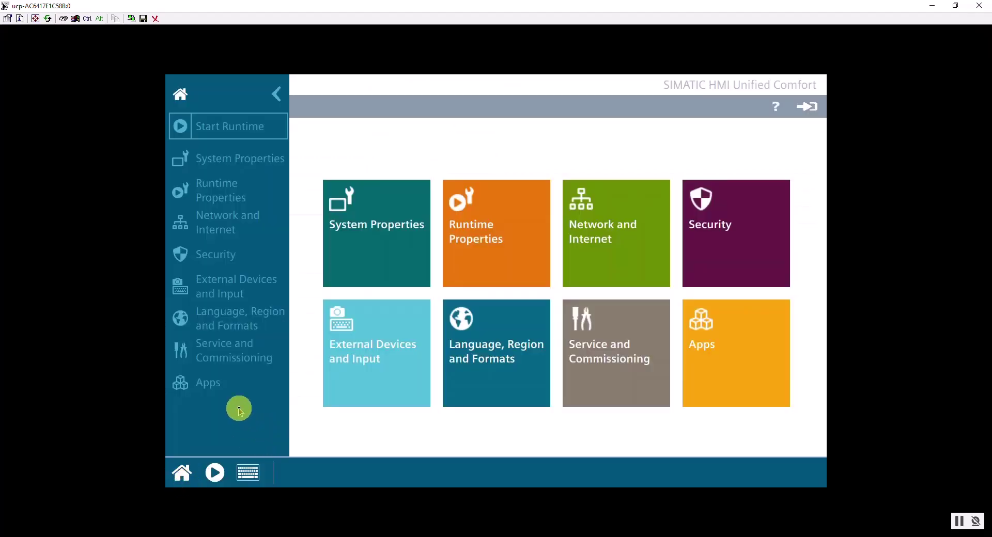
left_click(398, 228)
left_click(390, 201)
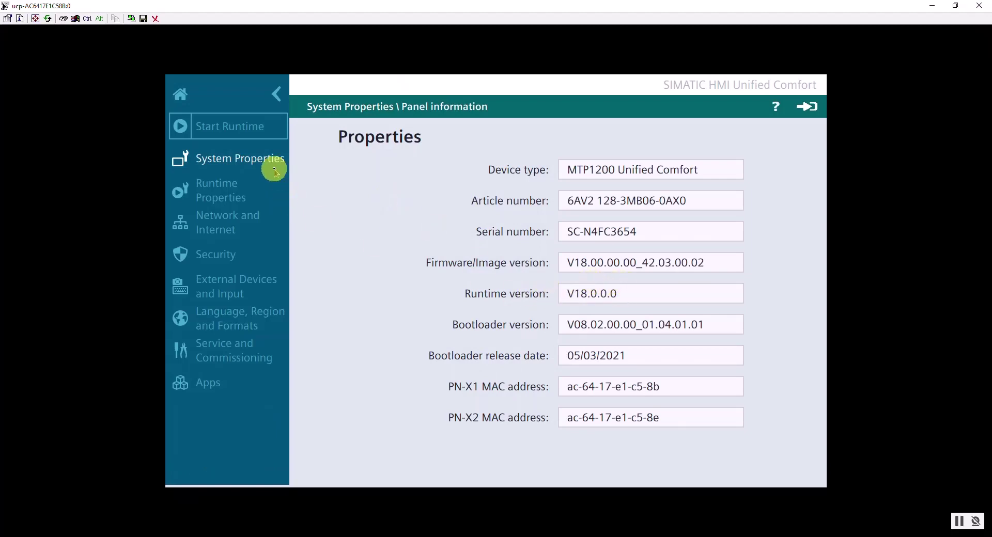
left_click(232, 130)
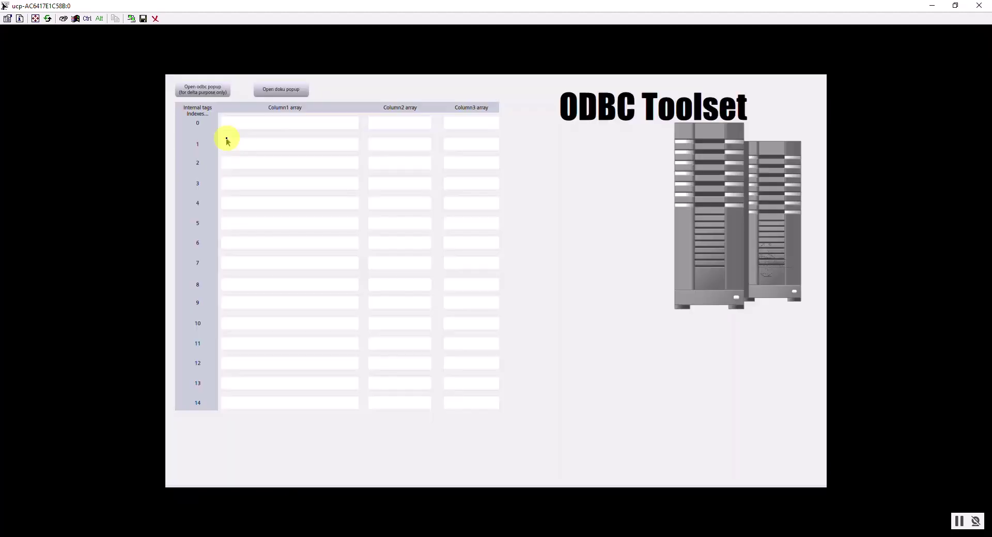
- Open the ODBC popup on the panel and paste tcp:siemensae.database.windows.net,1433 as its endpoint
left_click(203, 92)
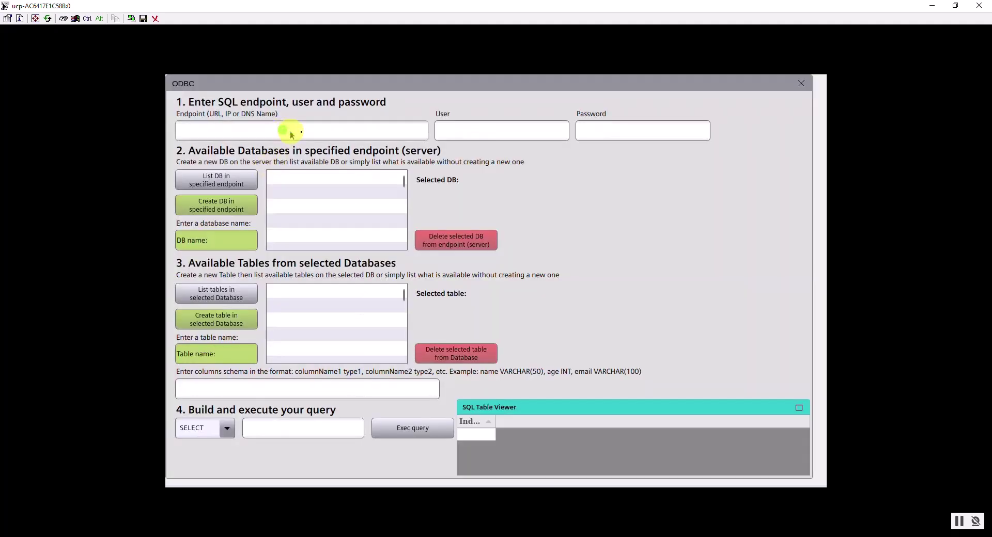
left_click(325, 134)
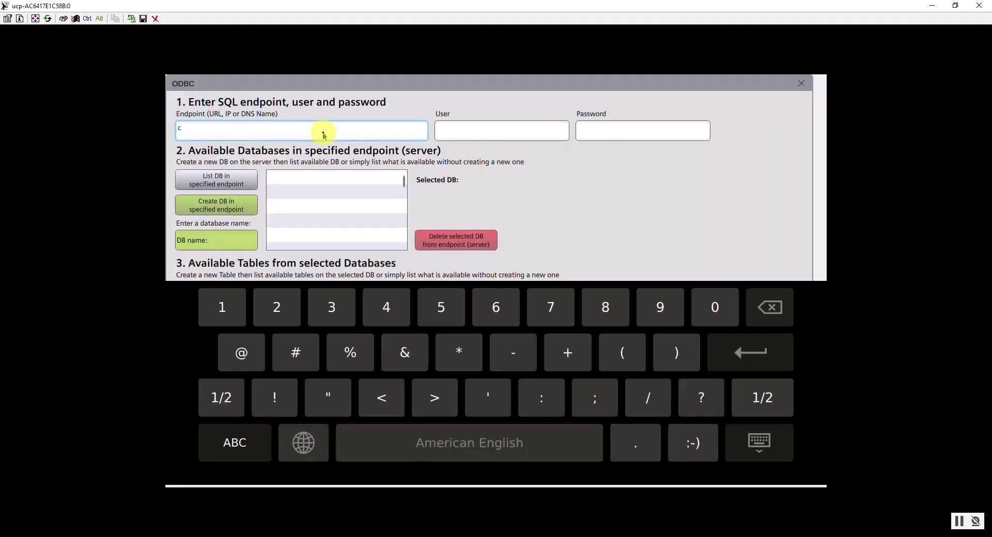
key("ctrl+v")
key("Return")
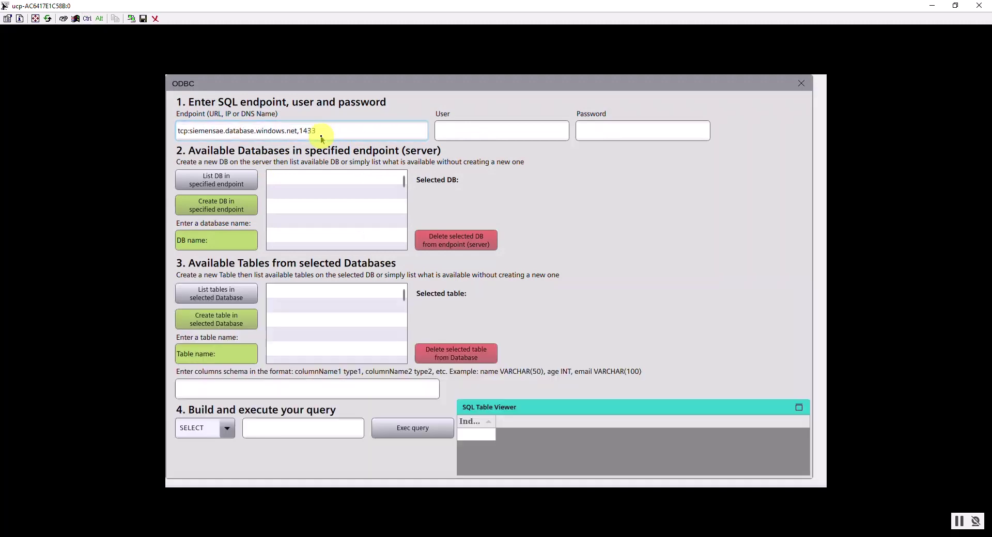
- Enter dbuser as the SQL user and fill in the account password in the panel's ODBC popup
left_click(499, 135)
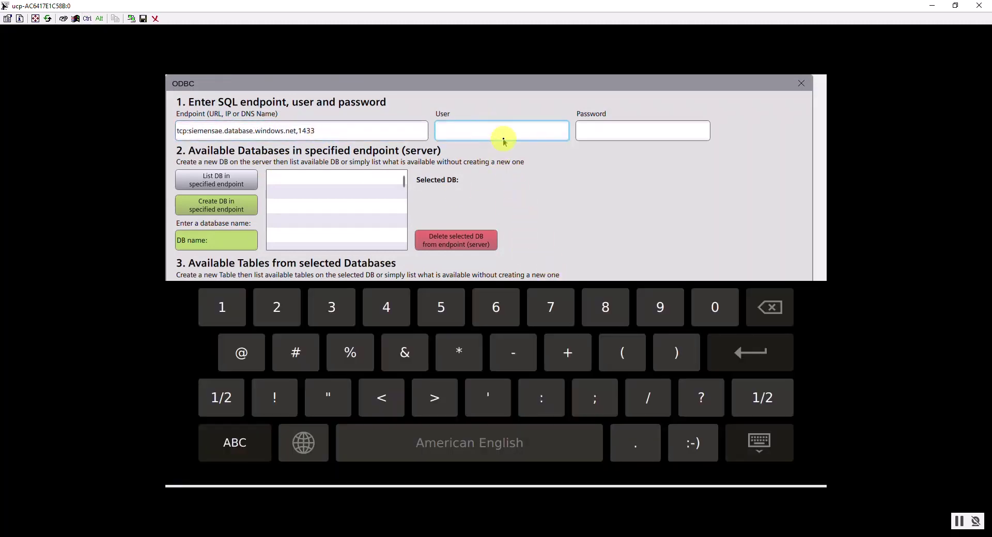
left_click(624, 130)
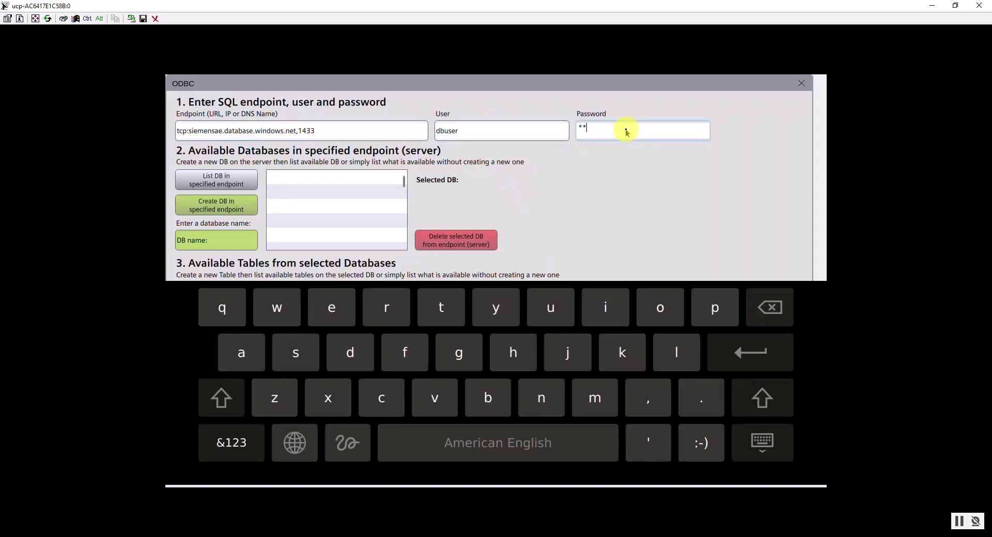
type("*")
key("Return")
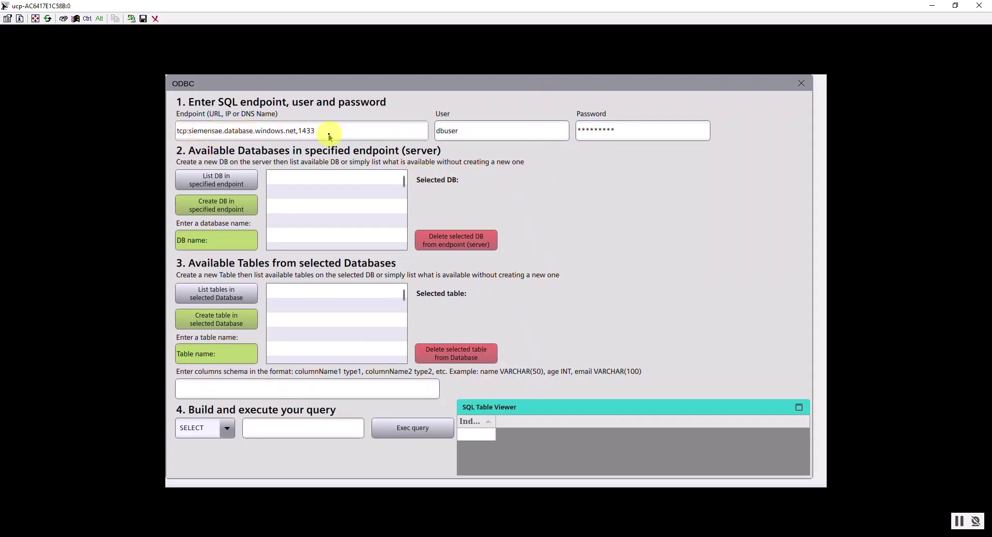
- Try to list the databases on the Azure endpoint, revisiting the password field before a second attempt
left_click(230, 185)
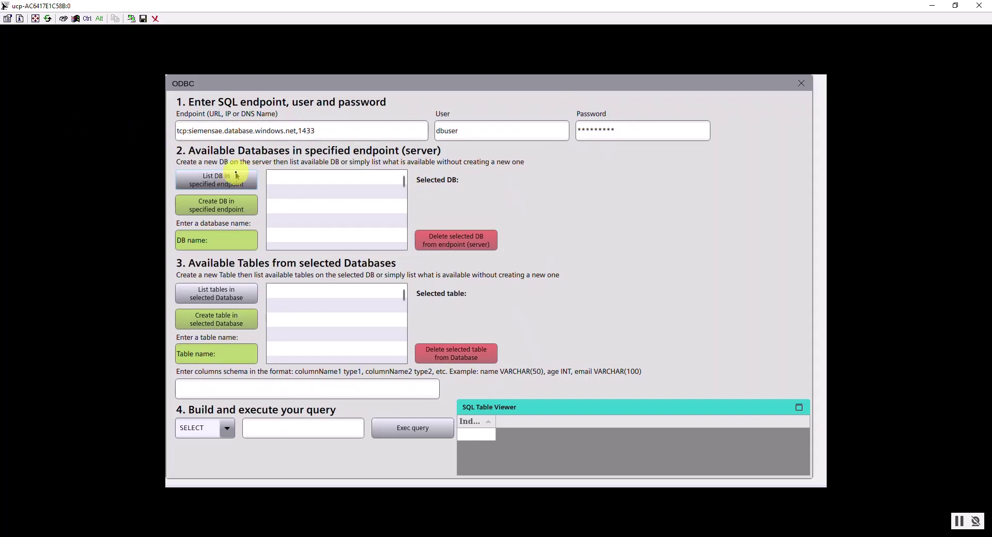
left_click(642, 133)
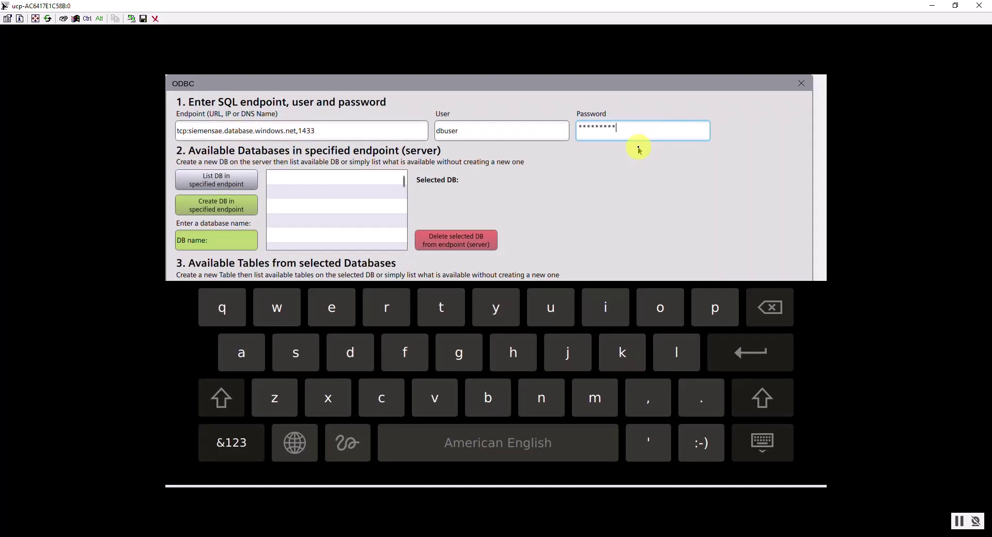
left_click(639, 150)
left_click(234, 177)
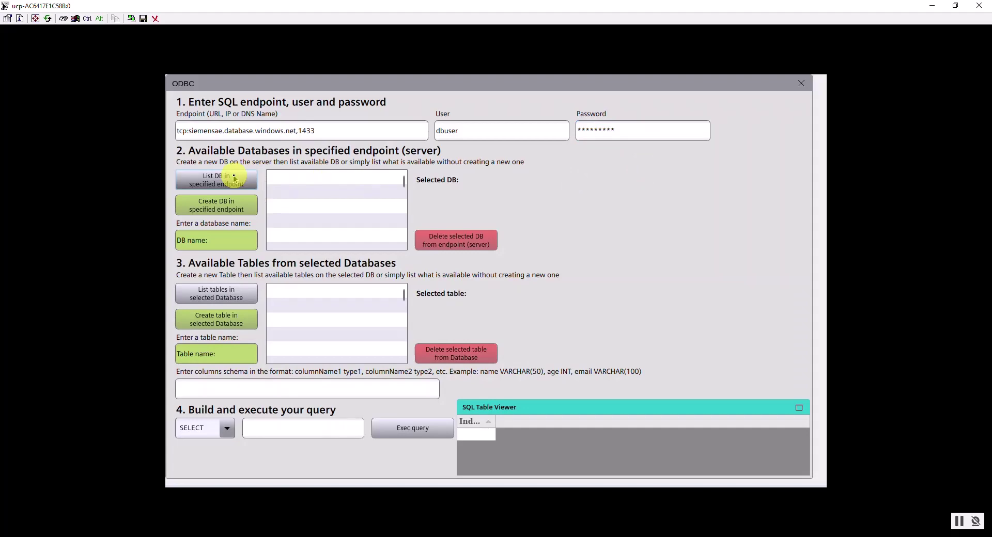
- Open the panel's network settings for PN-X2 and switch its addressing to a specified IP address and back to DHCP
mouse_move(266, 492)
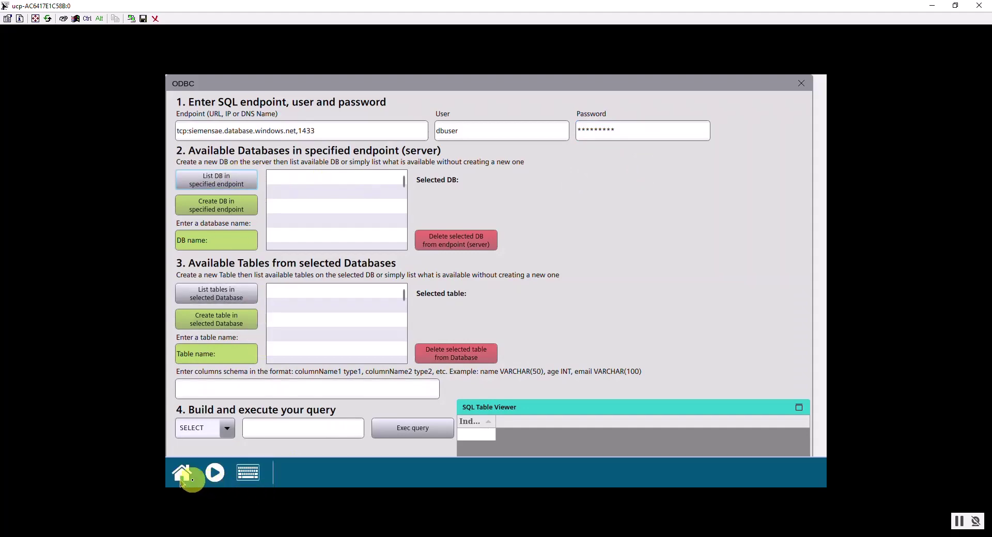
left_click(181, 478)
left_click(200, 215)
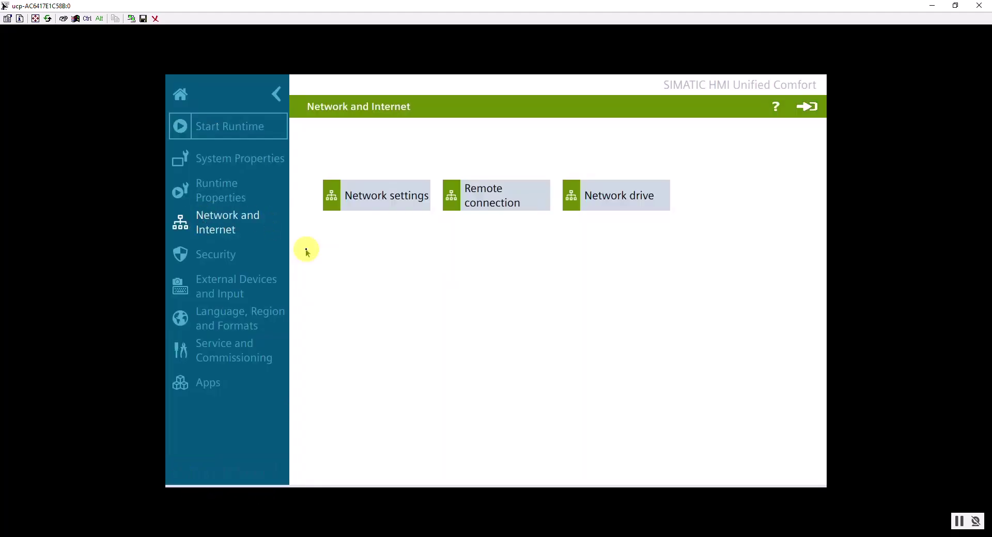
left_click(500, 197)
left_click(223, 220)
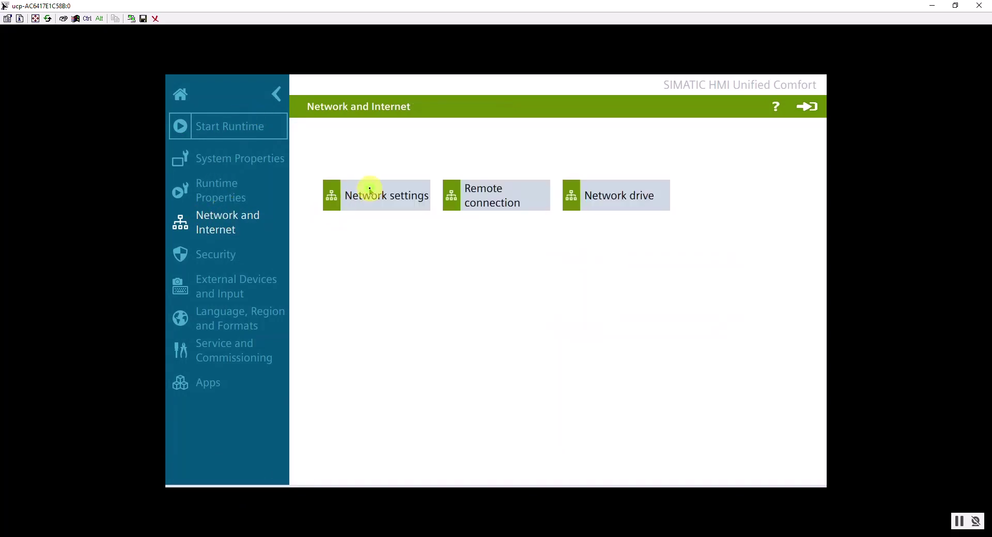
left_click(370, 190)
left_click(555, 149)
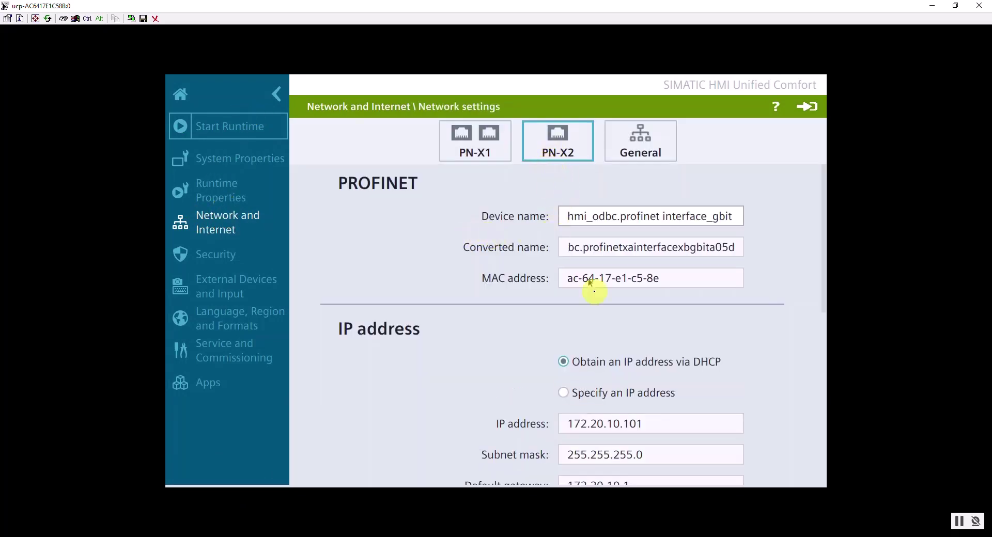
left_click(624, 396)
left_click(620, 361)
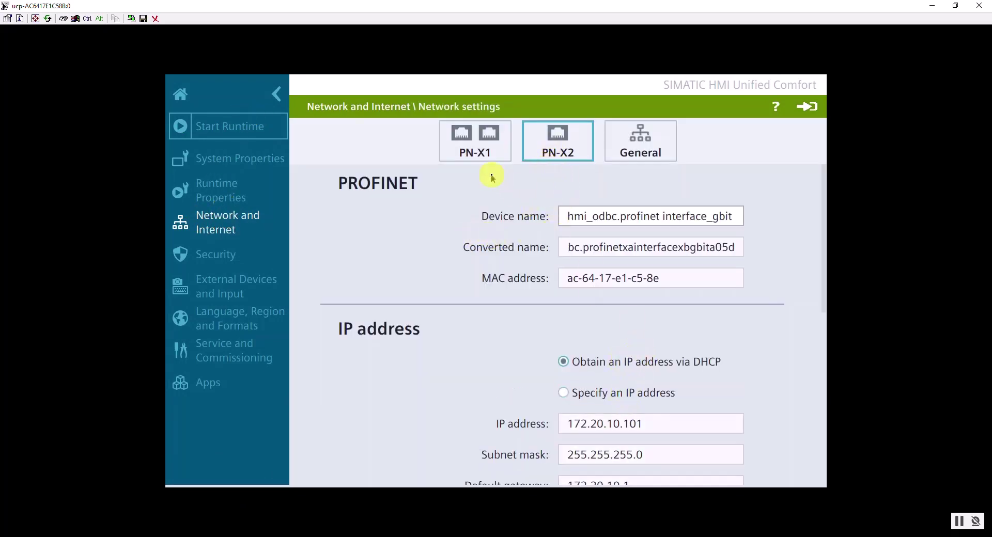
- Compare the PN-X1 and PN-X2 network settings and return to the runtime
left_click(470, 144)
left_click(557, 144)
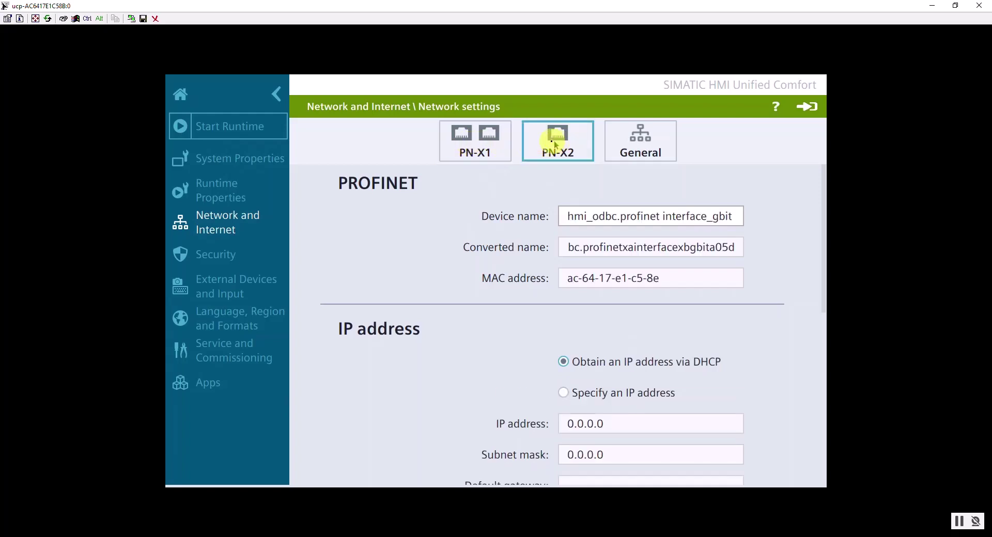
left_click(472, 147)
left_click(539, 146)
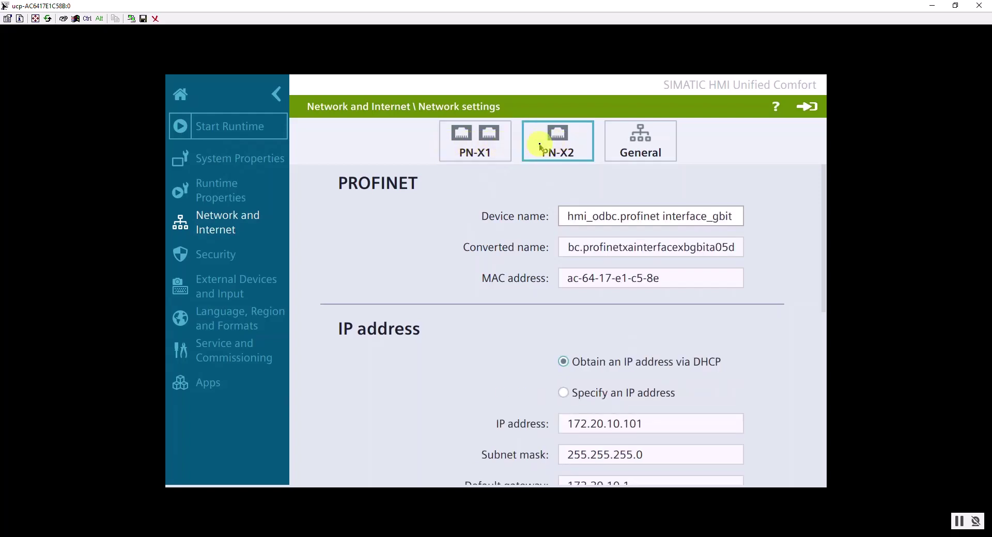
left_click(245, 126)
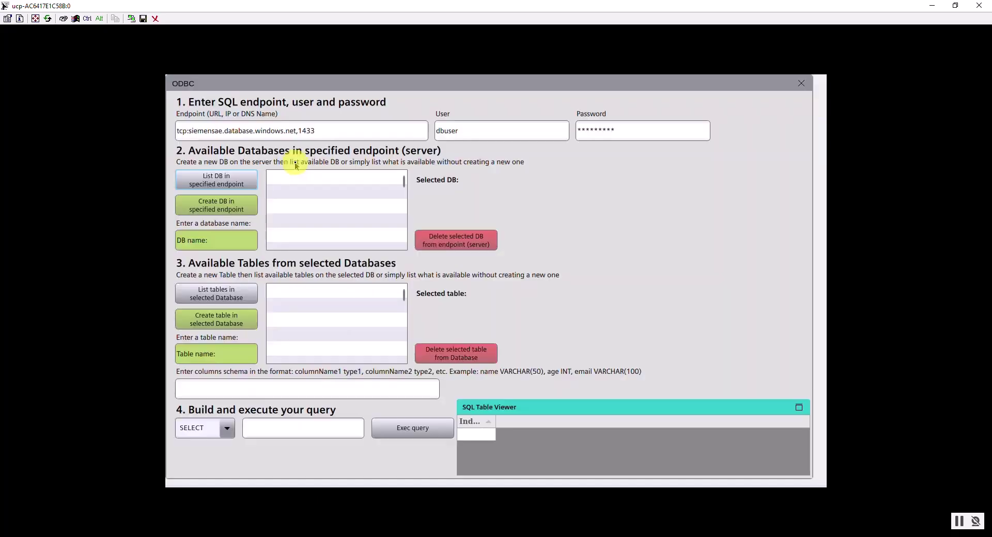
- List the databases on the Azure endpoint from the panel, select testdb and choose table1 from its listed tables
left_click(216, 181)
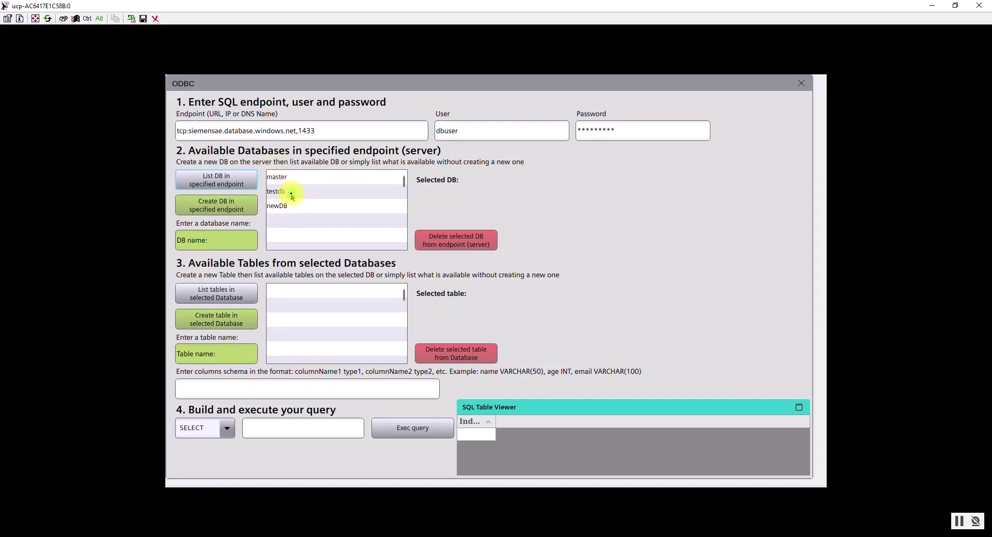
left_click(291, 195)
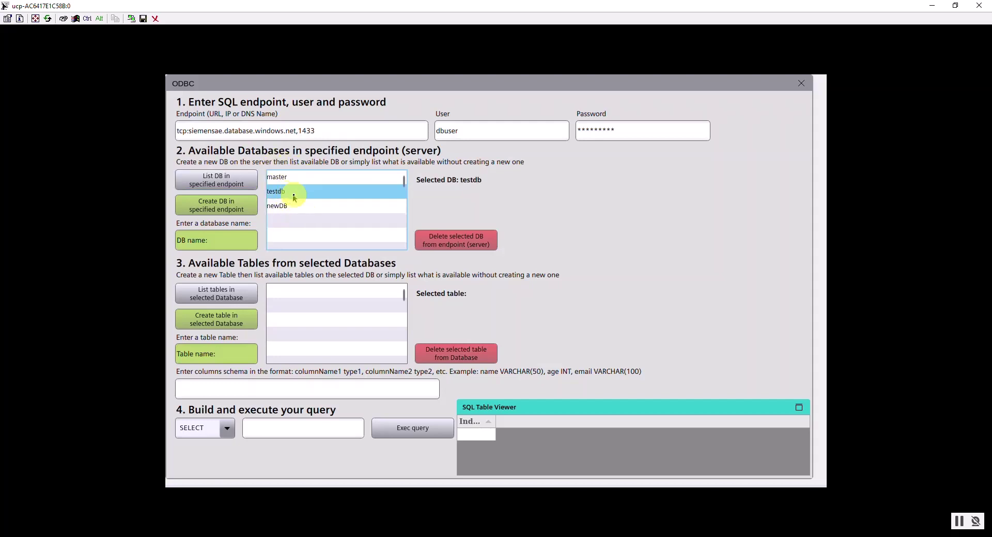
left_click(239, 297)
left_click(315, 294)
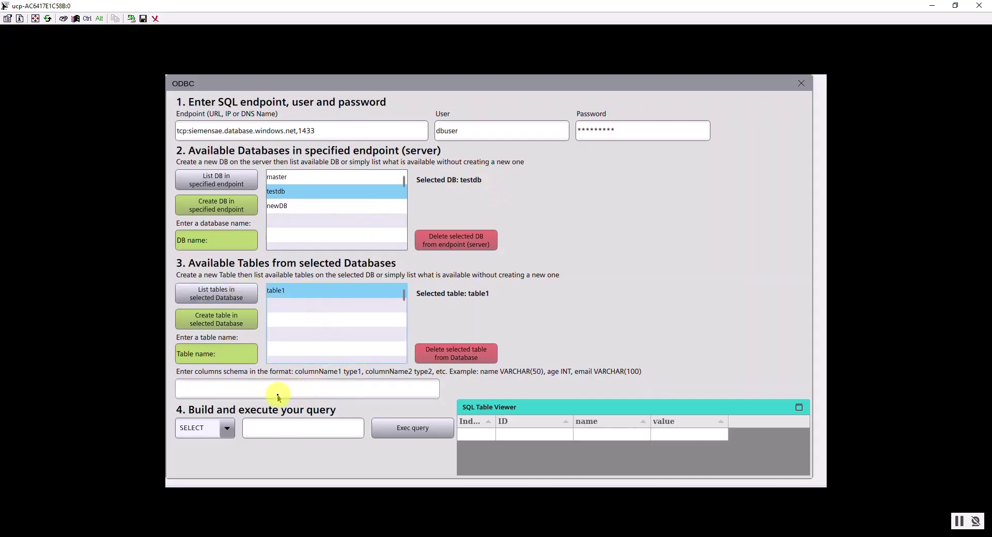
- Enter * for the SELECT query on table1 and execute it on the panel
left_click(356, 428)
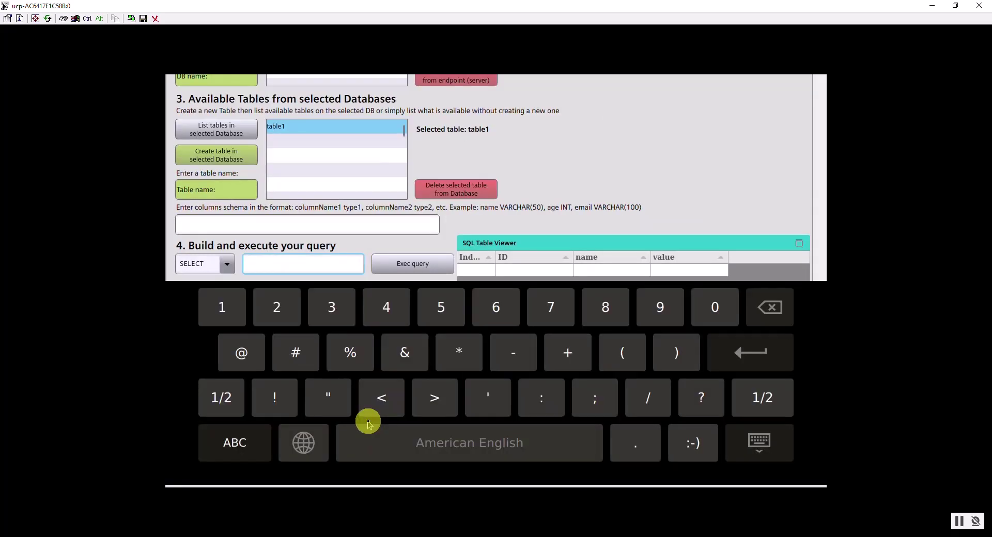
key("Return")
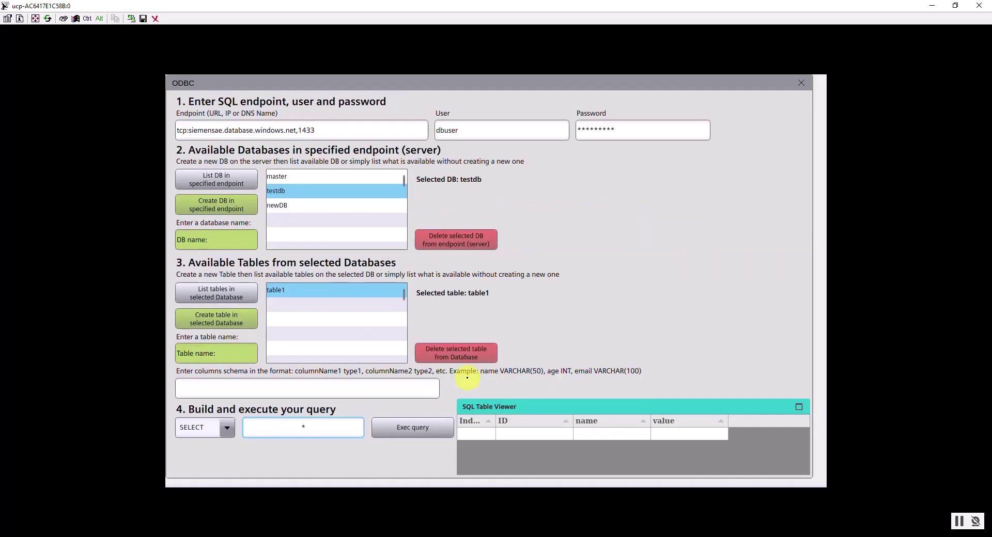
left_click(419, 437)
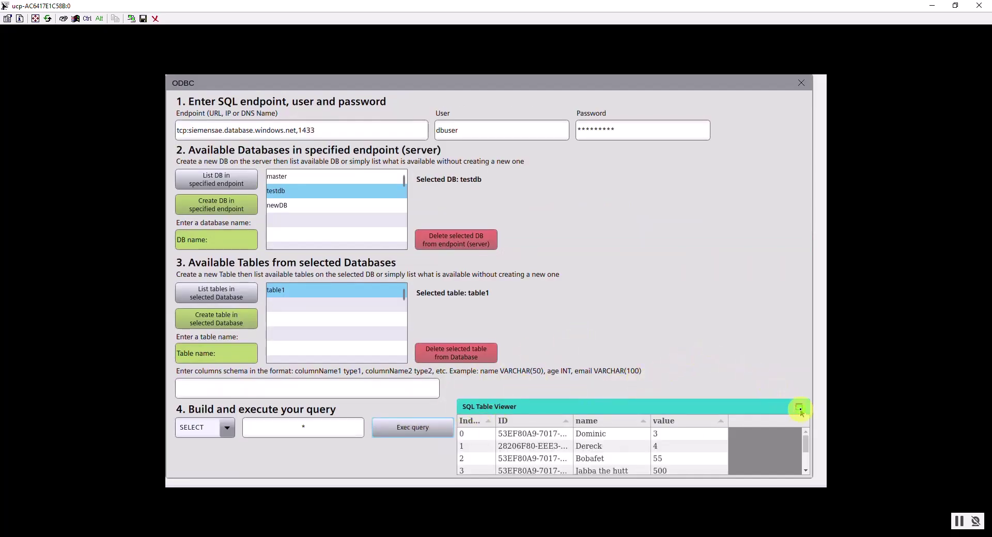
- Examine the query rows in the enlarged SQL Table Viewer with a widened ID column, and restore the viewer's size
left_click(799, 407)
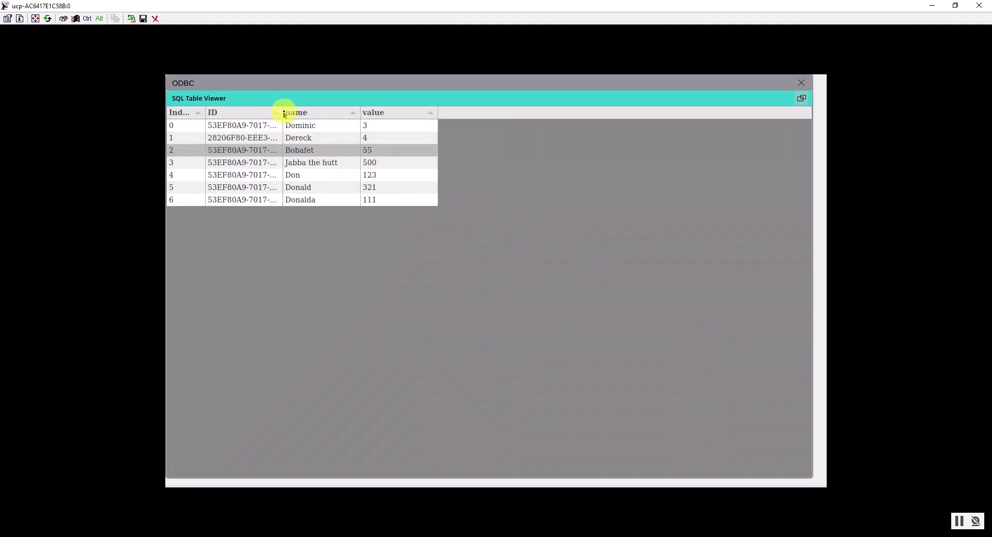
left_click_drag(284, 112, 438, 116)
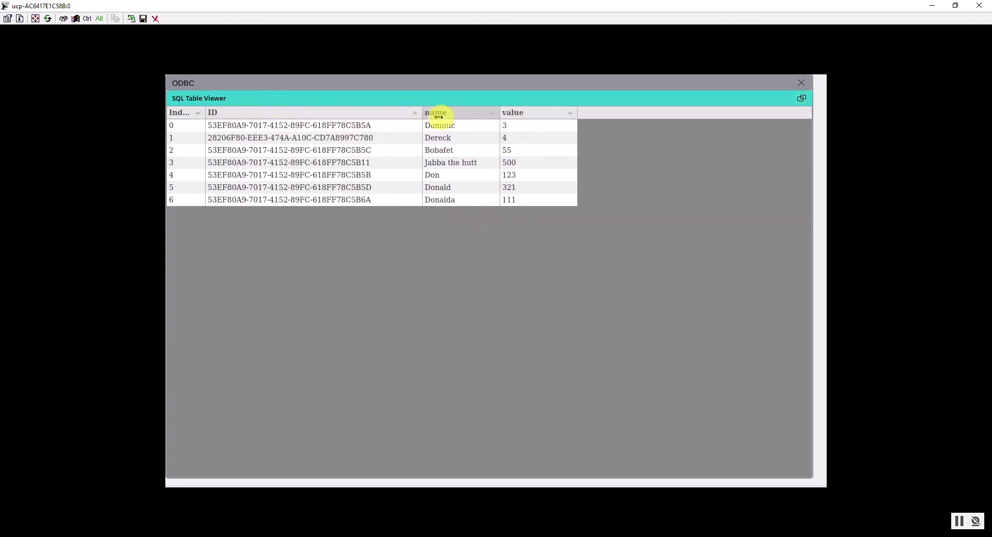
left_click(409, 151)
left_click(752, 106)
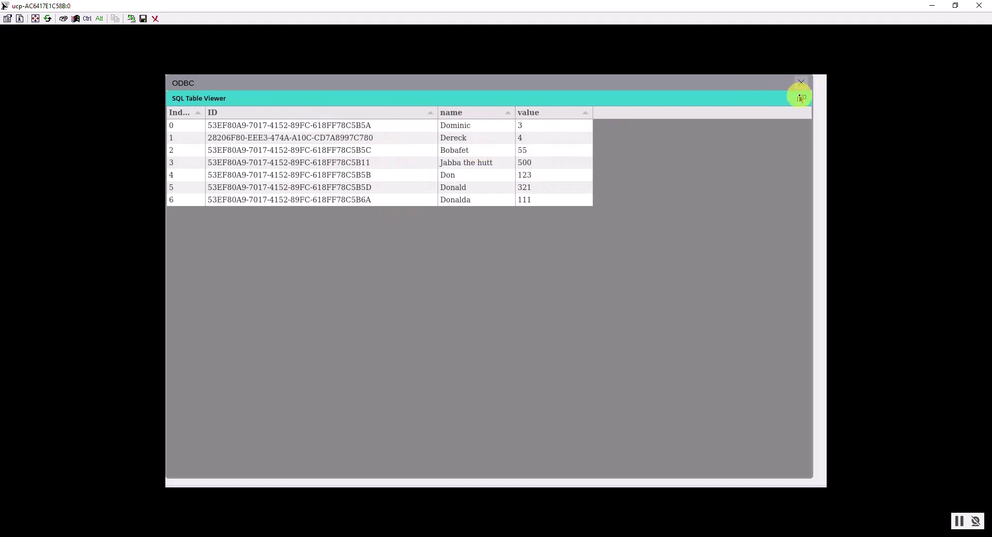
left_click(801, 99)
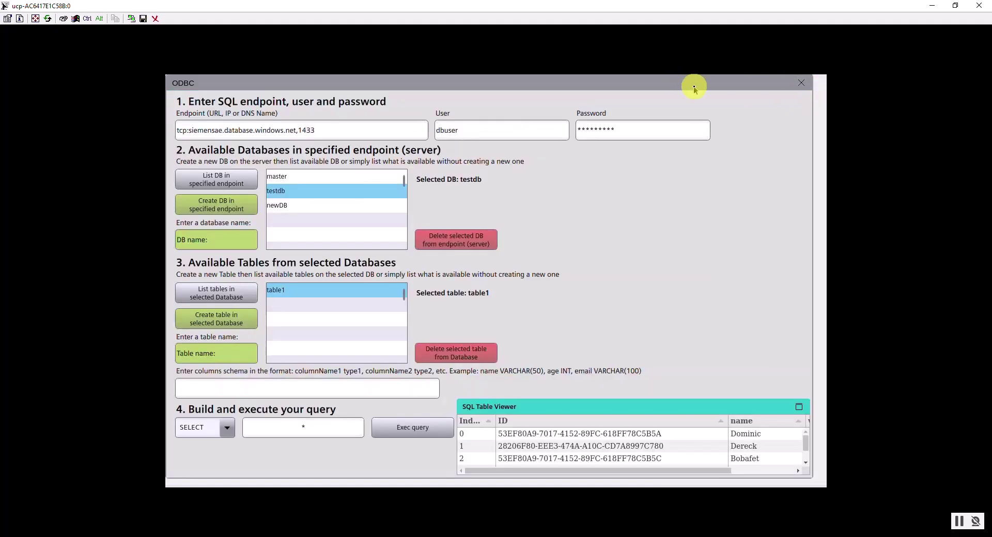
- Move the ODBC popup aside to check the internal tag arrays on the panel, and close the popup
scroll(692, 159, "up", 5)
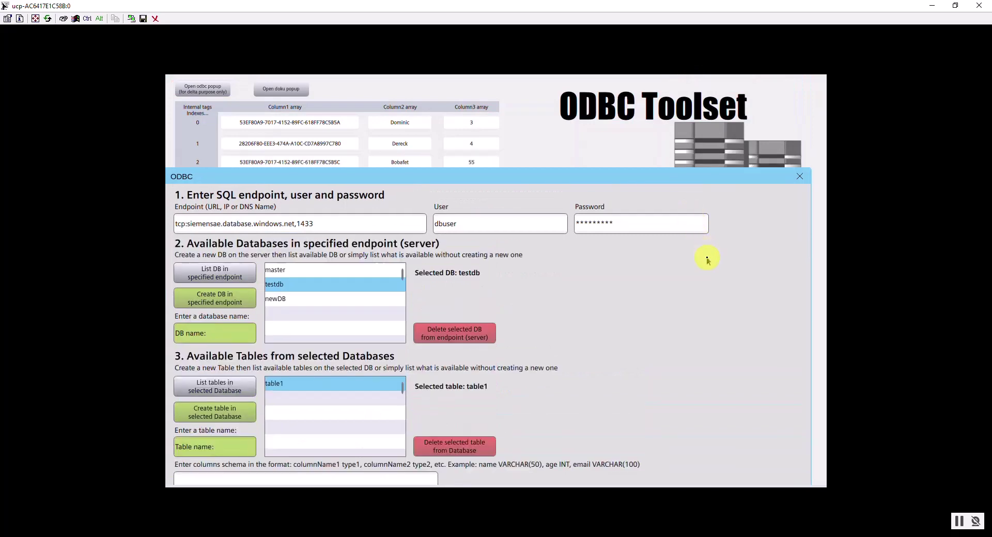
scroll(721, 311, "up", 3)
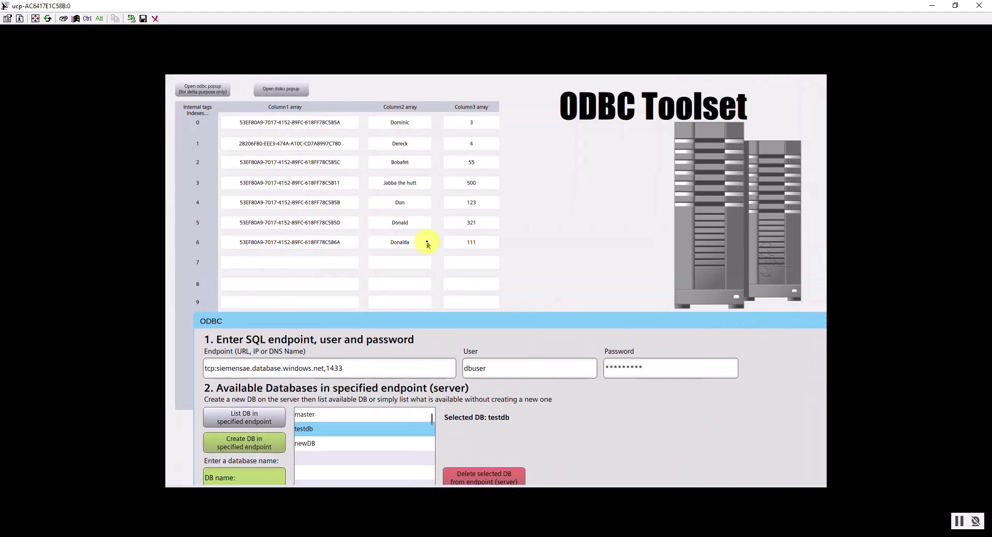
left_click_drag(576, 323, 522, 89)
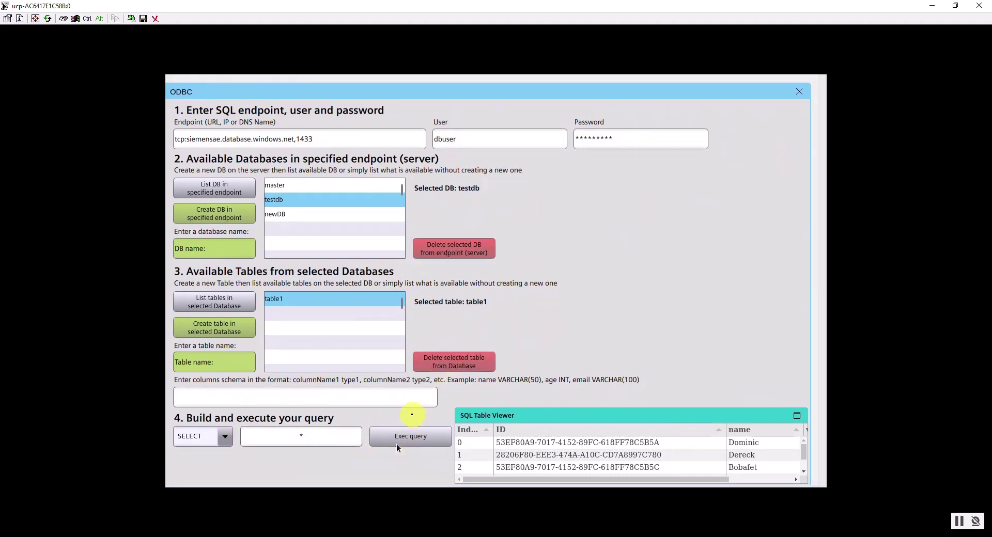
left_click(798, 93)
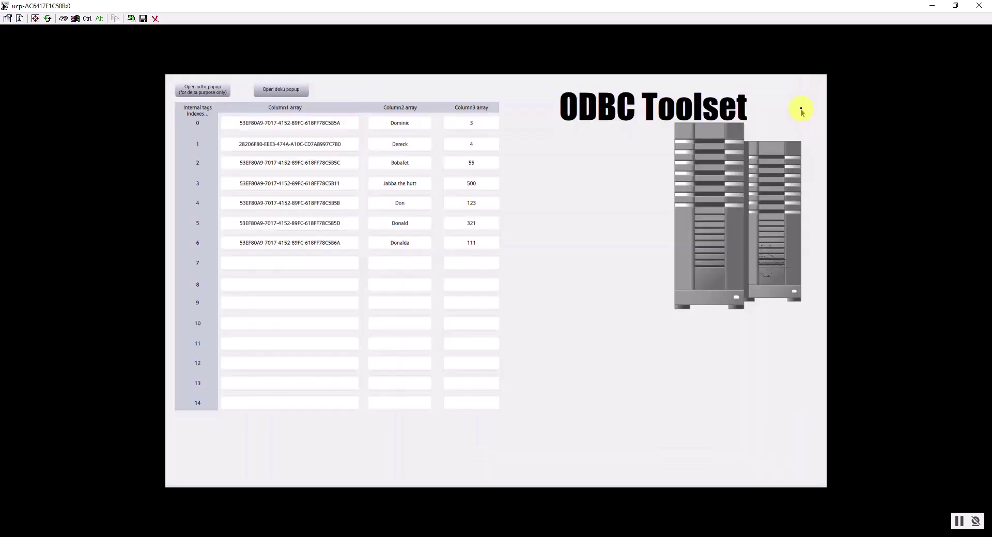
- Close the panel's remote view and enlarge the SQL Table Viewer in the PC runtime
double_click(877, 6)
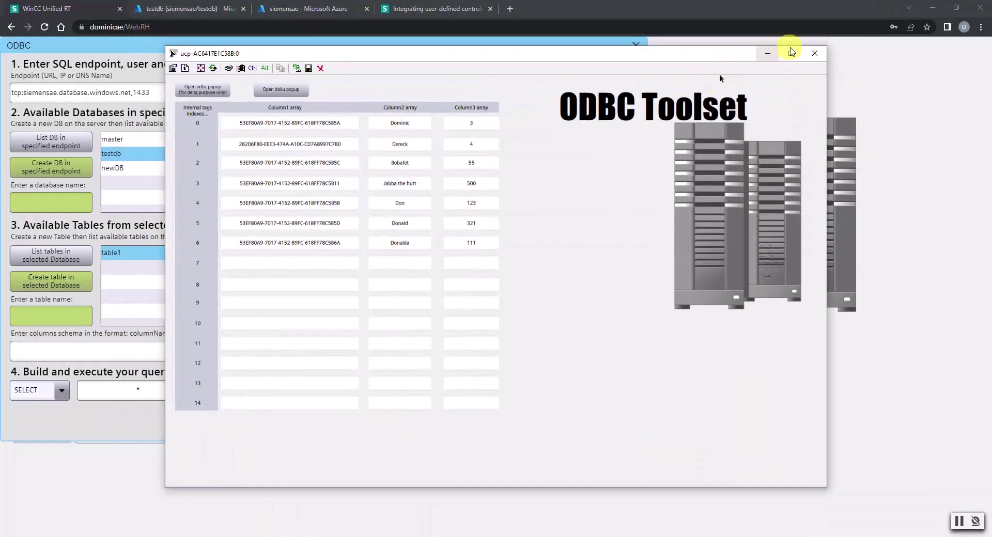
left_click(814, 54)
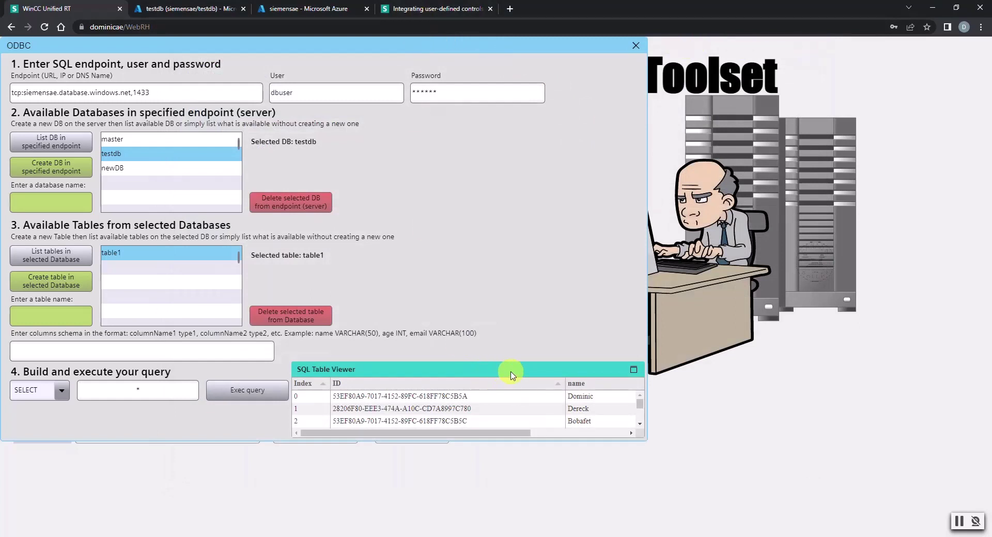
left_click(633, 369)
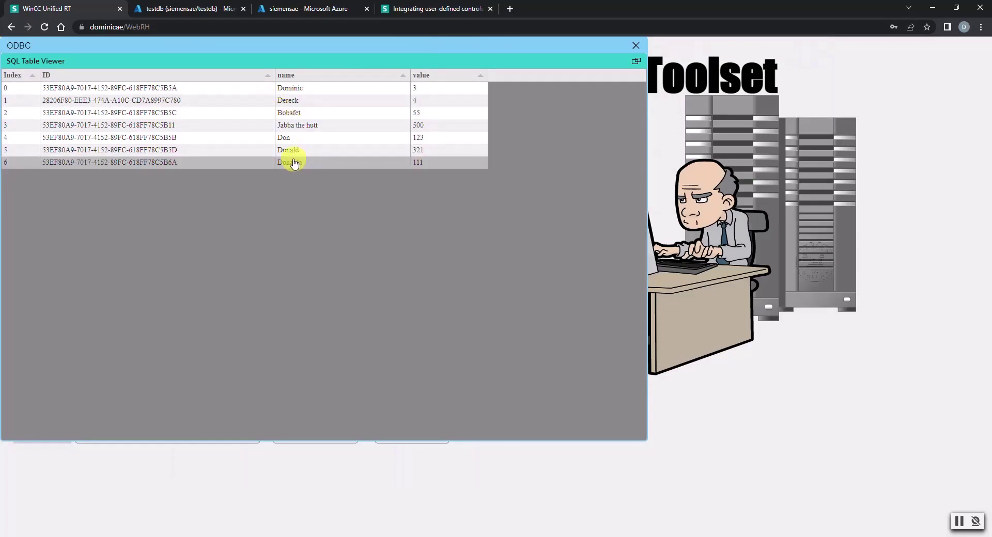
- Review the Siemens support page on integrating Custom Web Controls into WinCC Unified, down to the Table Custom Web Control download
left_click(432, 10)
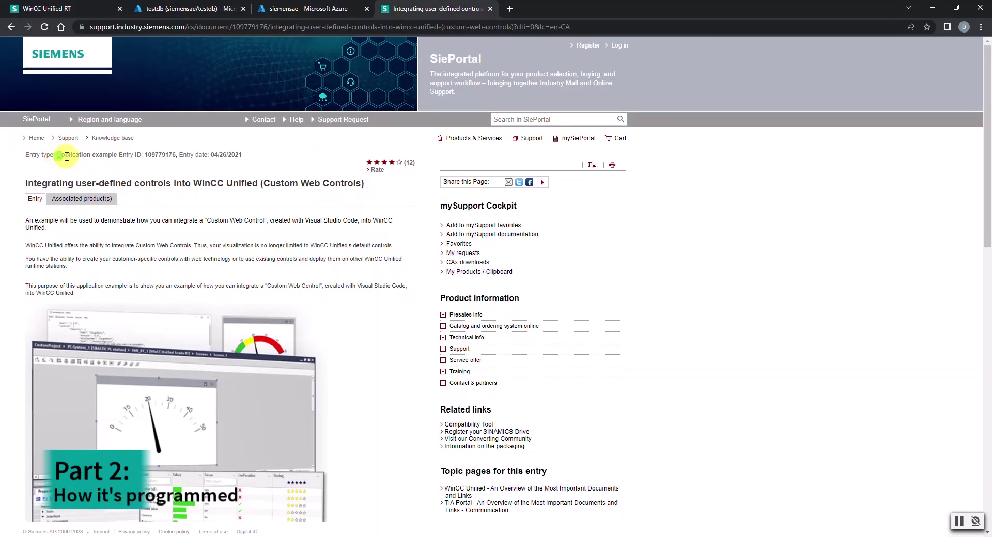
left_click_drag(57, 155, 113, 156)
scroll(130, 166, "down", 1)
left_click_drag(194, 132, 362, 132)
scroll(324, 166, "down", 6)
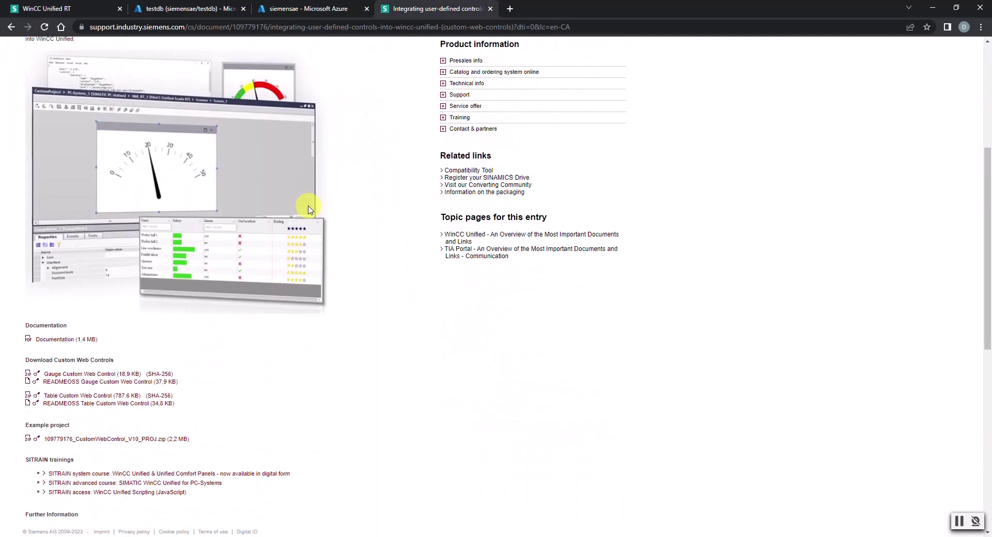
left_click_drag(184, 290, 42, 290)
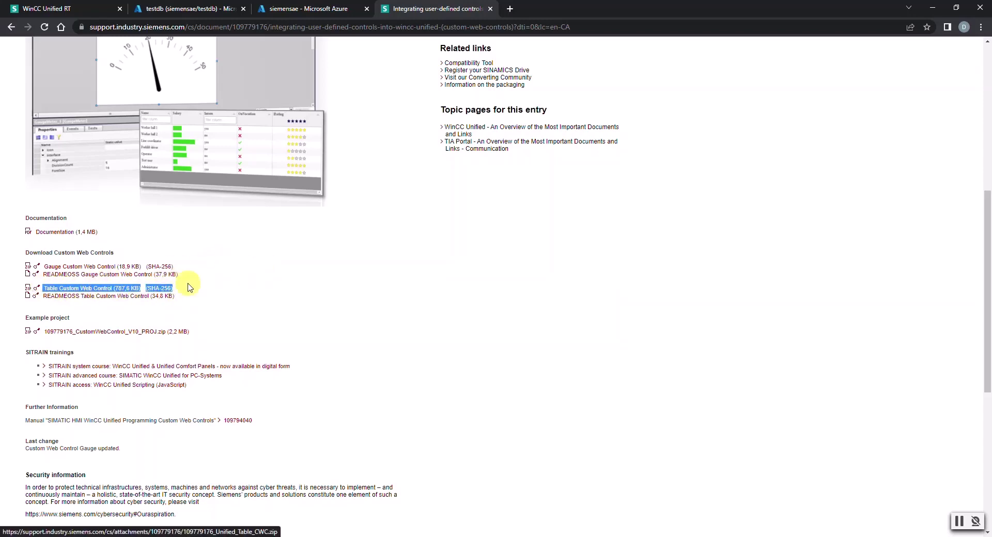
left_click(120, 289)
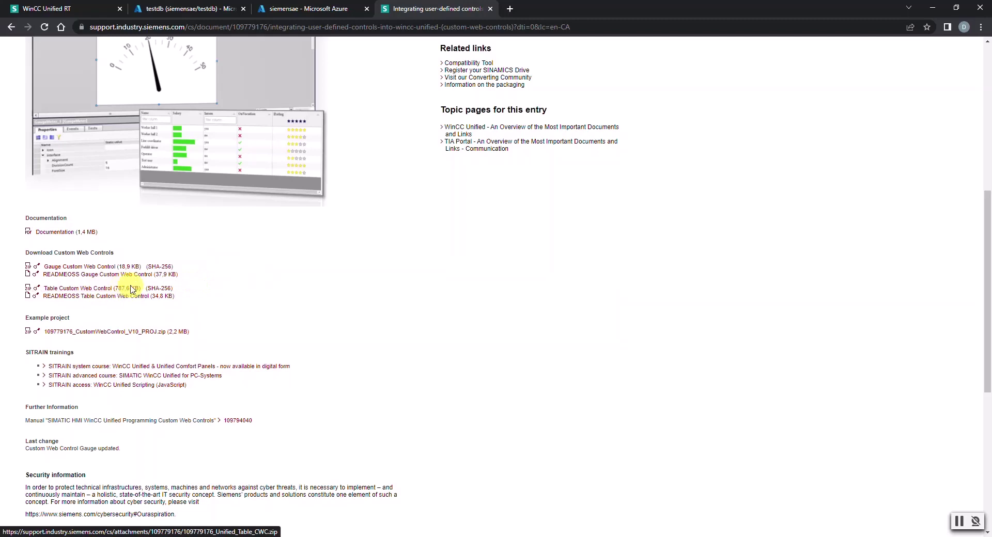
- Switch to the ODBC_UnifRT_UCP project in TIA Portal, show the odbc screen and expand My controls in the toolbox to list all custom controls
mouse_move(115, 536)
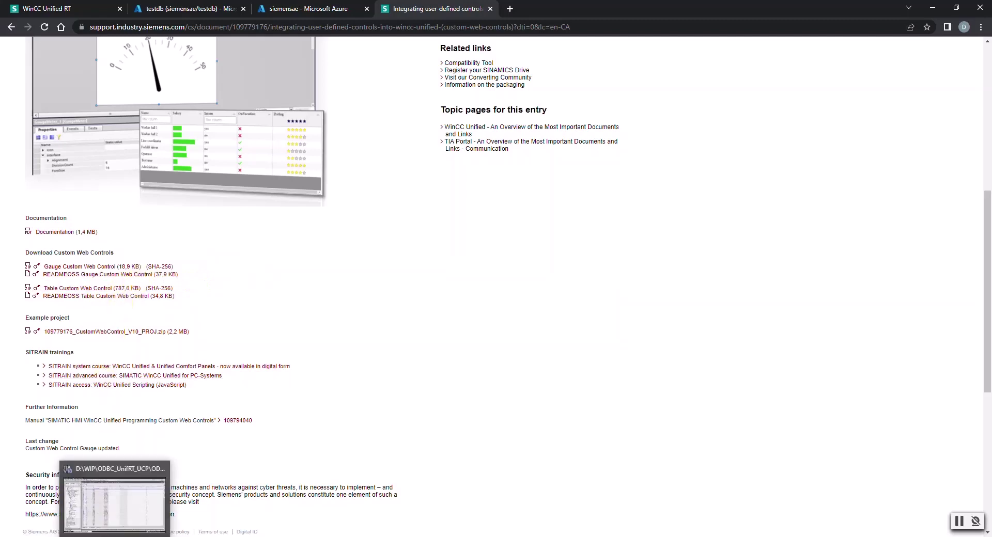
left_click(114, 496)
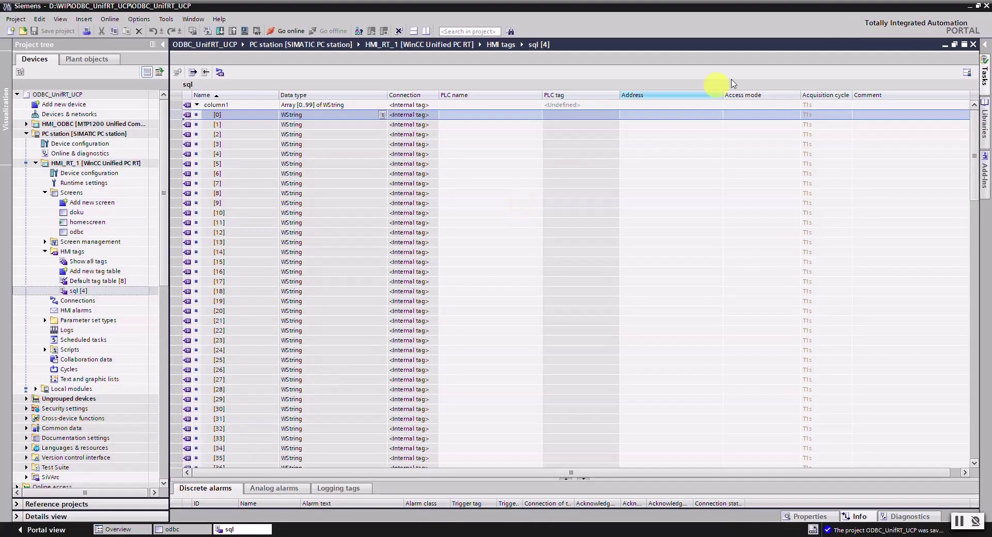
left_click(945, 45)
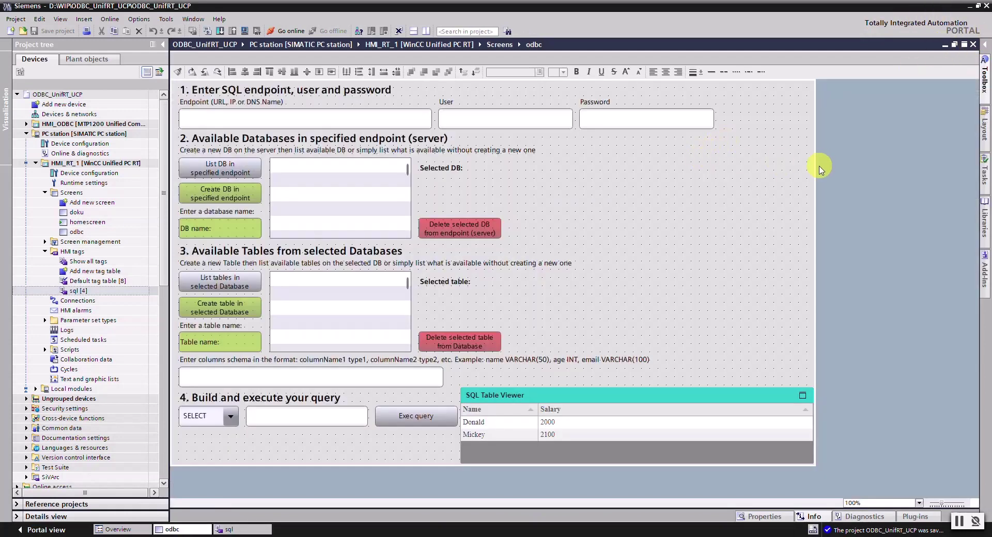
left_click(985, 77)
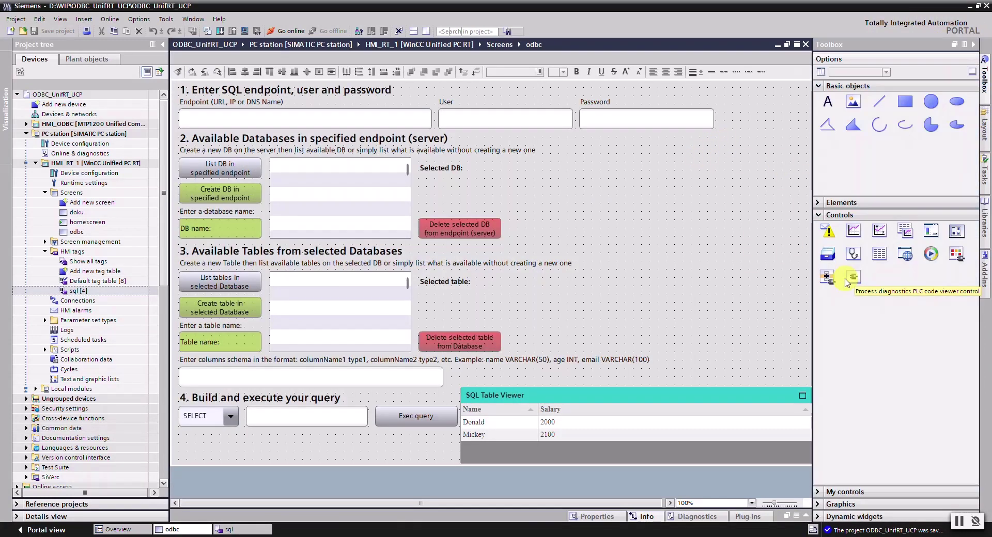
left_click(866, 493)
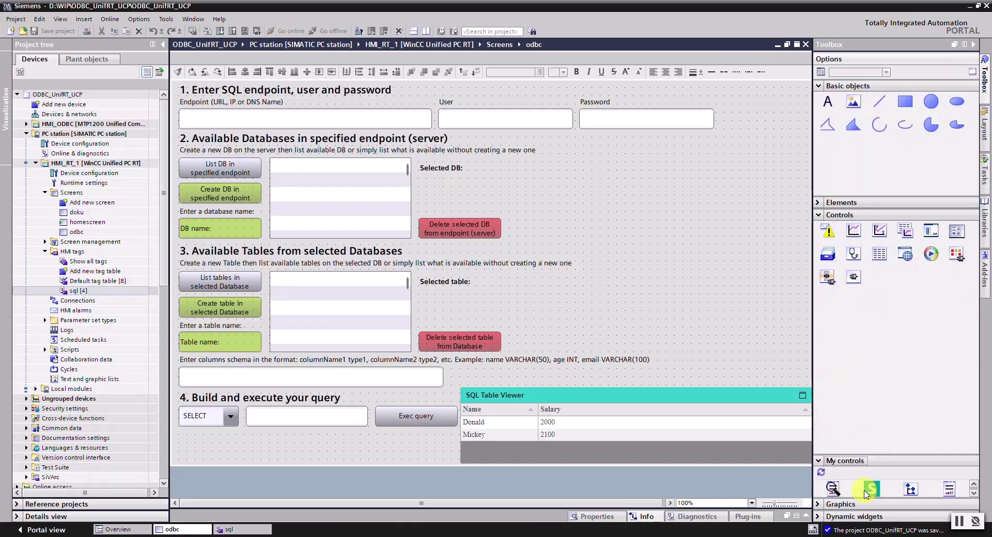
left_click_drag(886, 454, 892, 324)
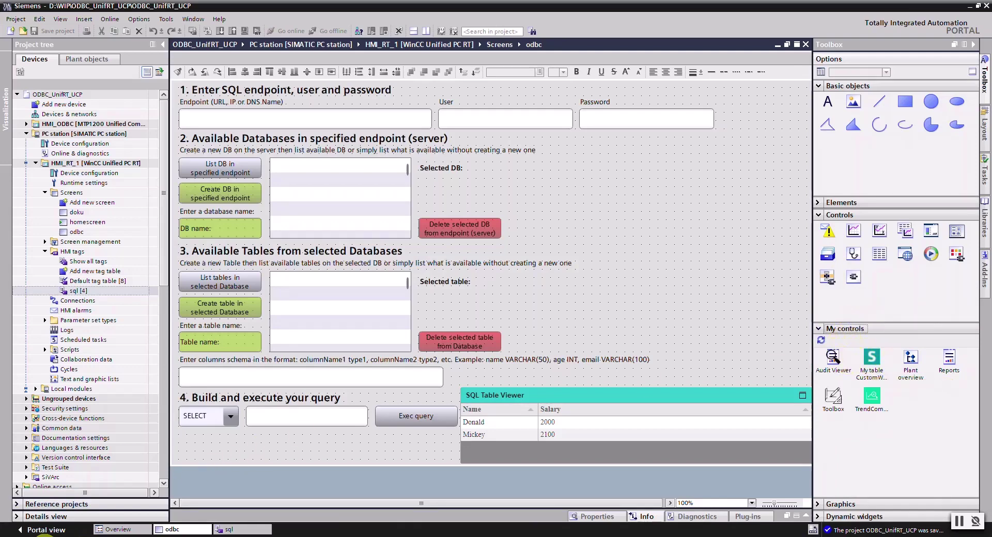
- In File Explorer, inspect the control zip files in WIP\ODBC_UnifRT_UCP\UserFiles\CustomControls with full names visible, and close the window
key("super+e")
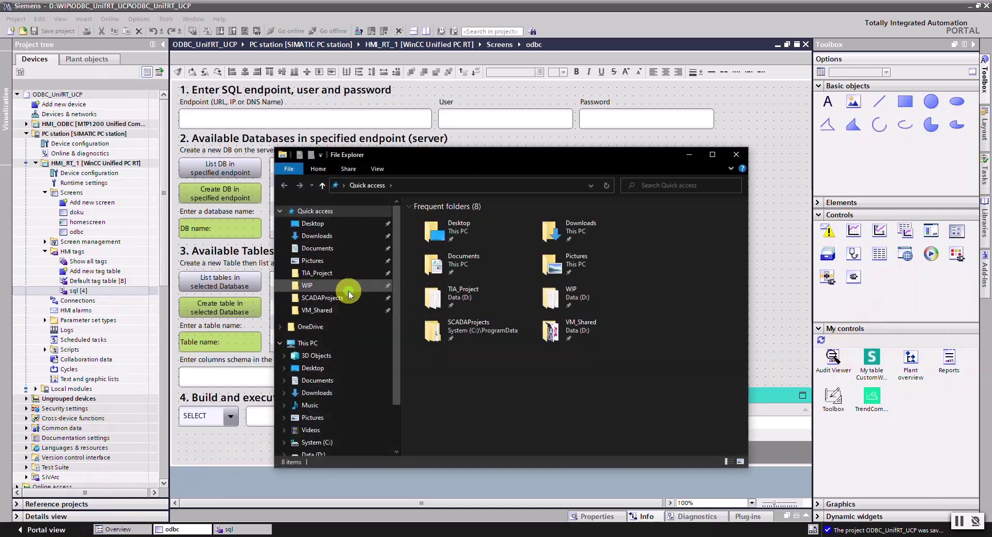
left_click(349, 289)
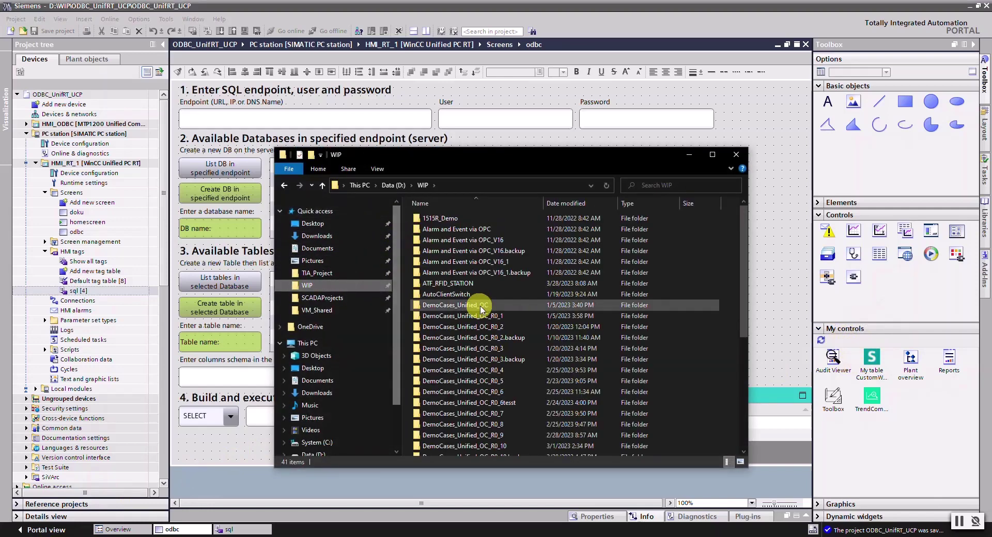
scroll(434, 289, "down", 6)
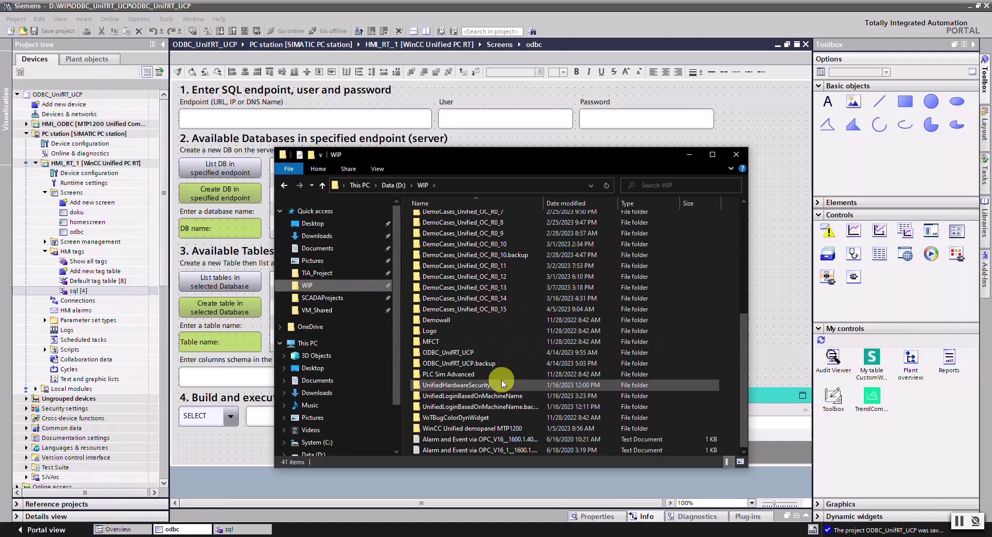
double_click(486, 363)
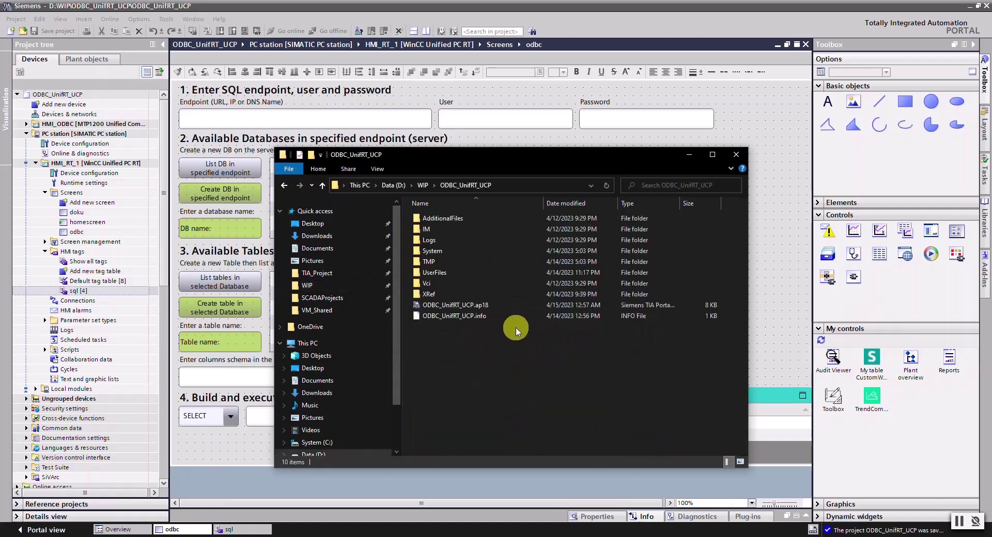
double_click(472, 273)
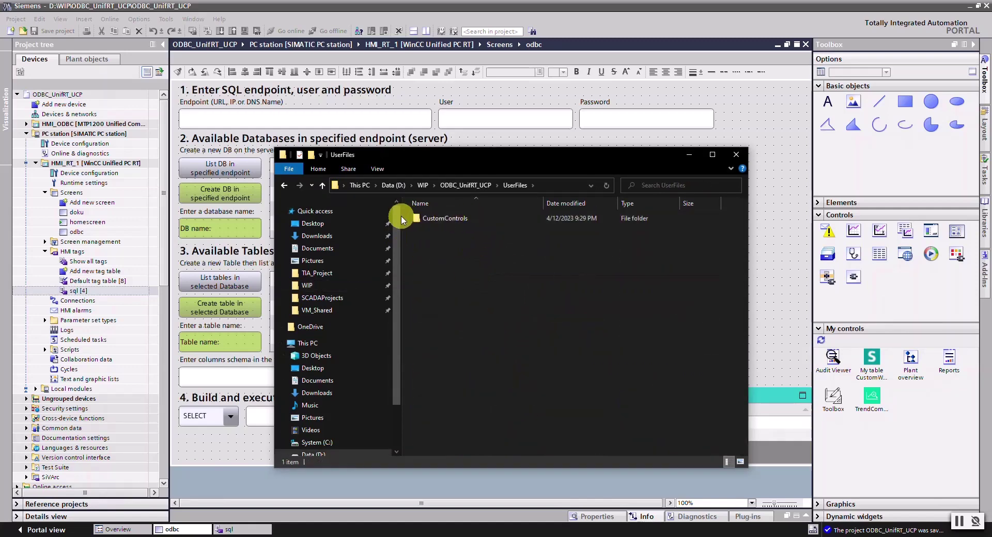
left_click_drag(399, 215, 299, 213)
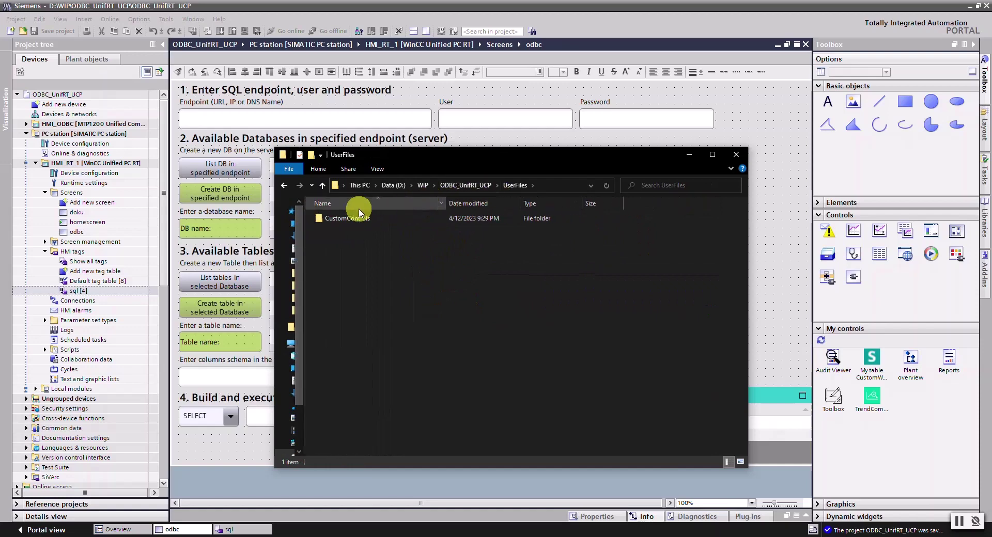
double_click(345, 220)
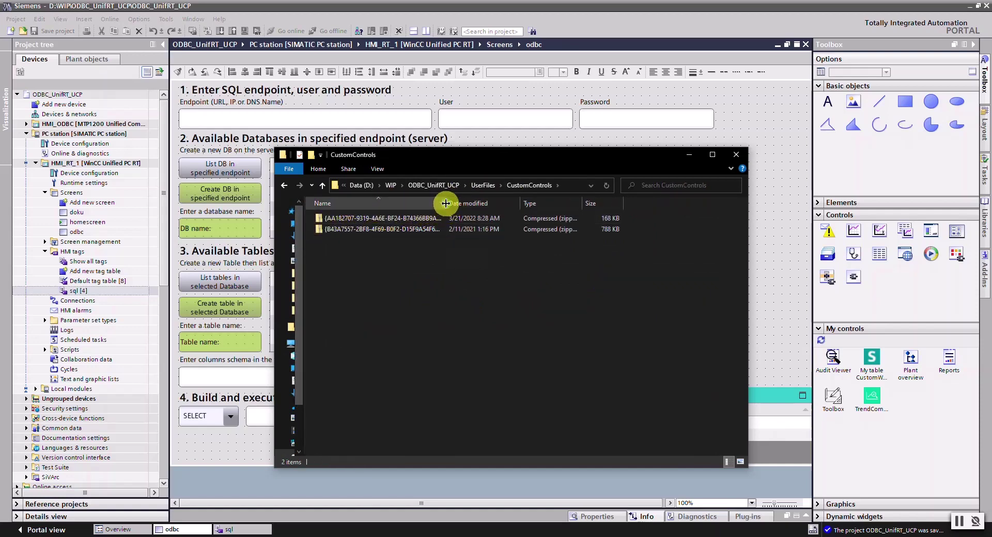
left_click_drag(446, 203, 480, 203)
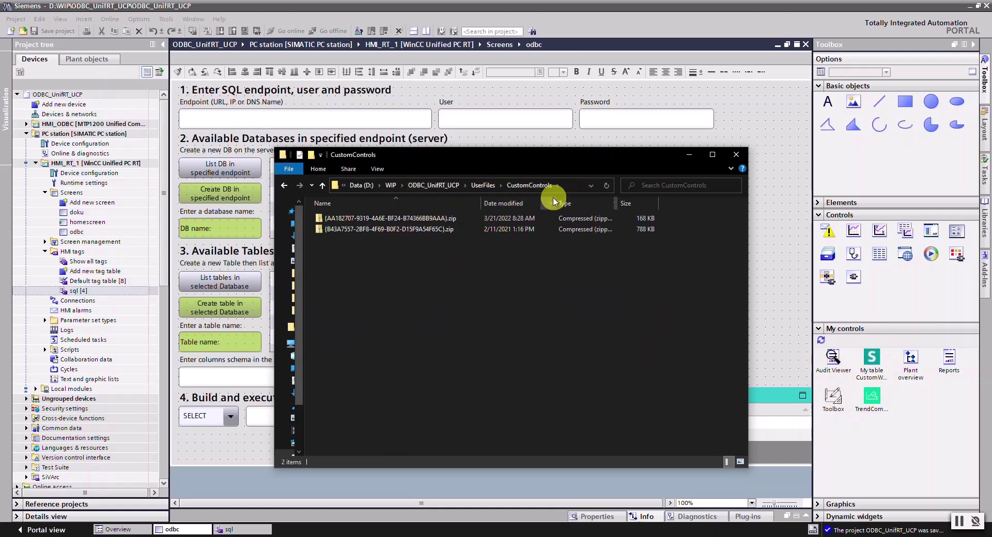
left_click_drag(304, 214, 388, 220)
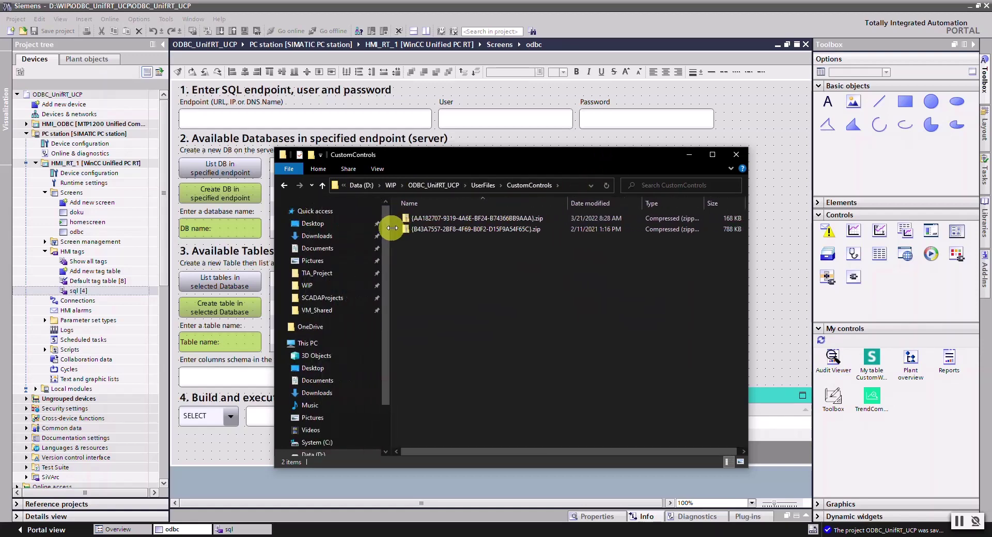
left_click(732, 154)
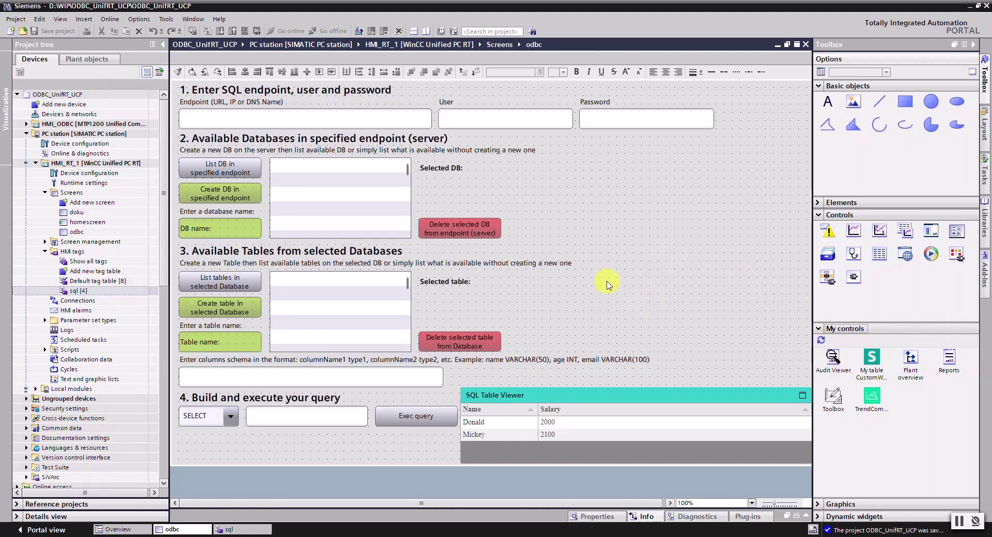
- Collapse the toolbox and show the odbc screen's properties in a reduced-height area below the screen editor
left_click(986, 61)
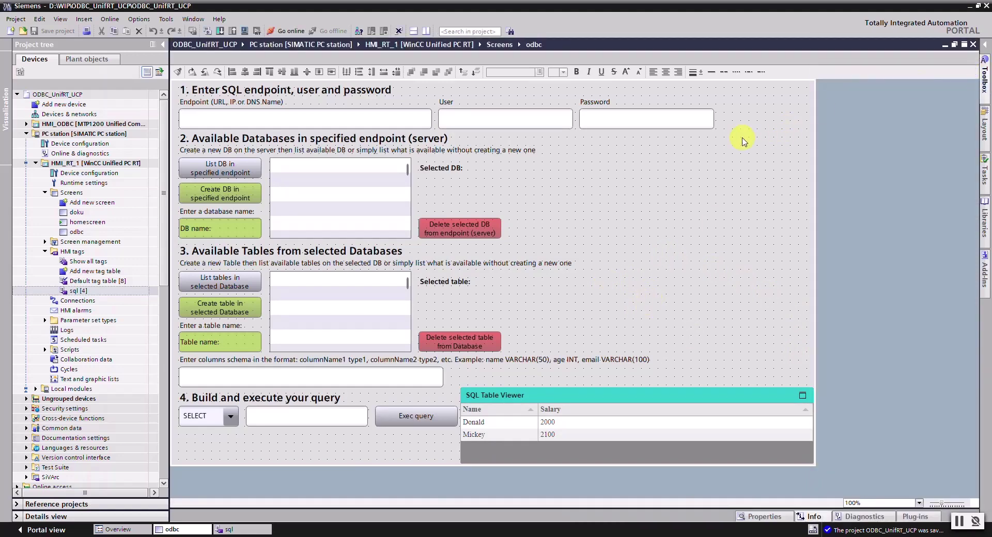
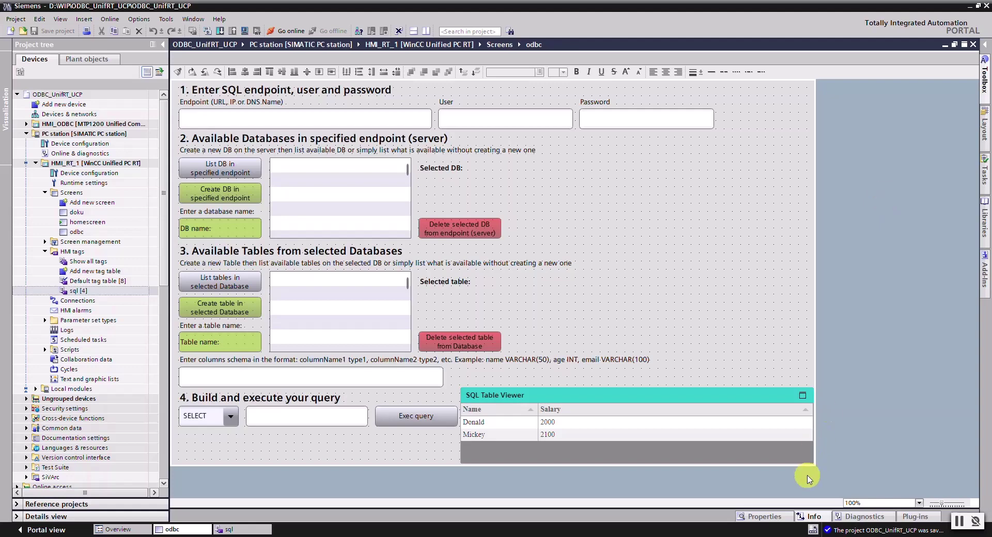
left_click(768, 517)
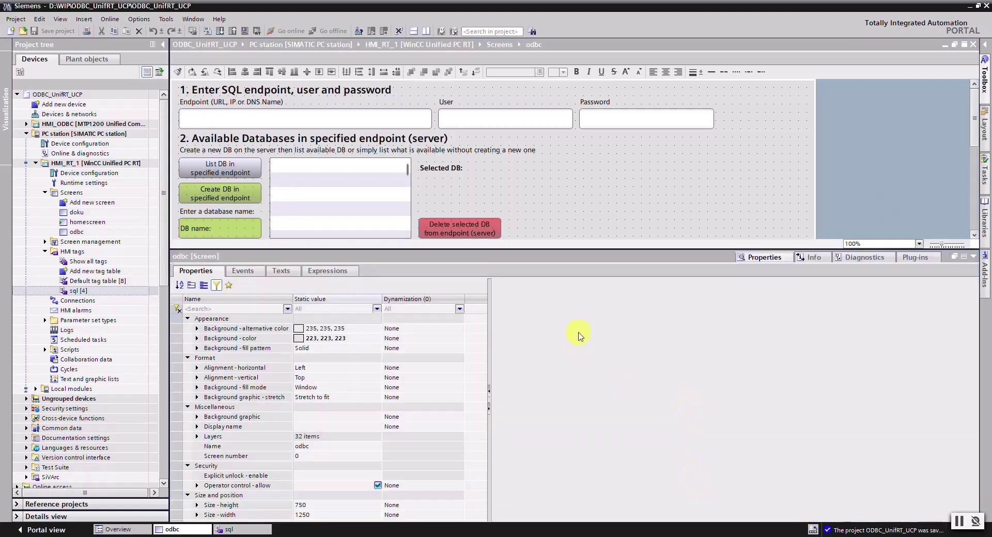
left_click_drag(607, 250, 600, 346)
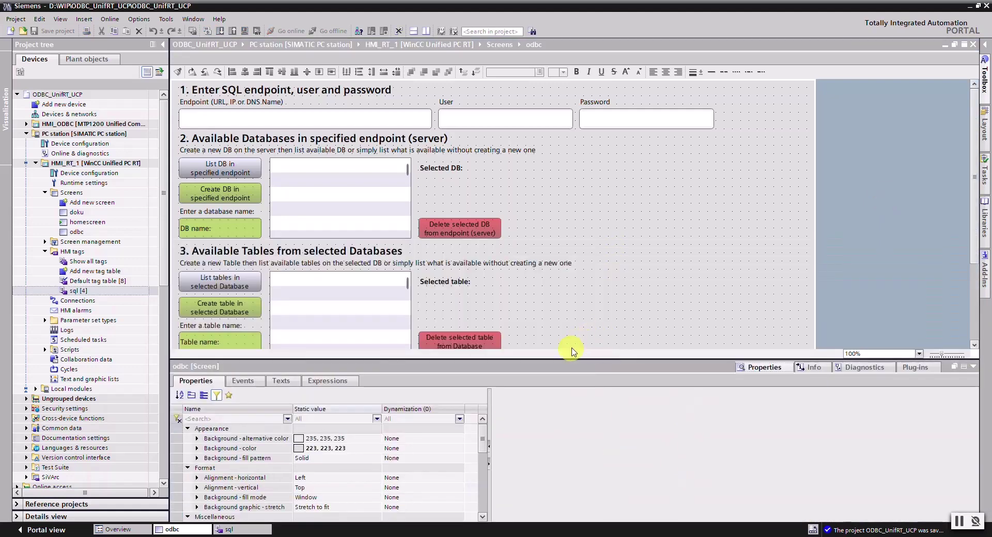
- Review the odbc screen layout and open the left-click event script of the Exec query button in an enlarged editor
scroll(546, 251, "down", 3)
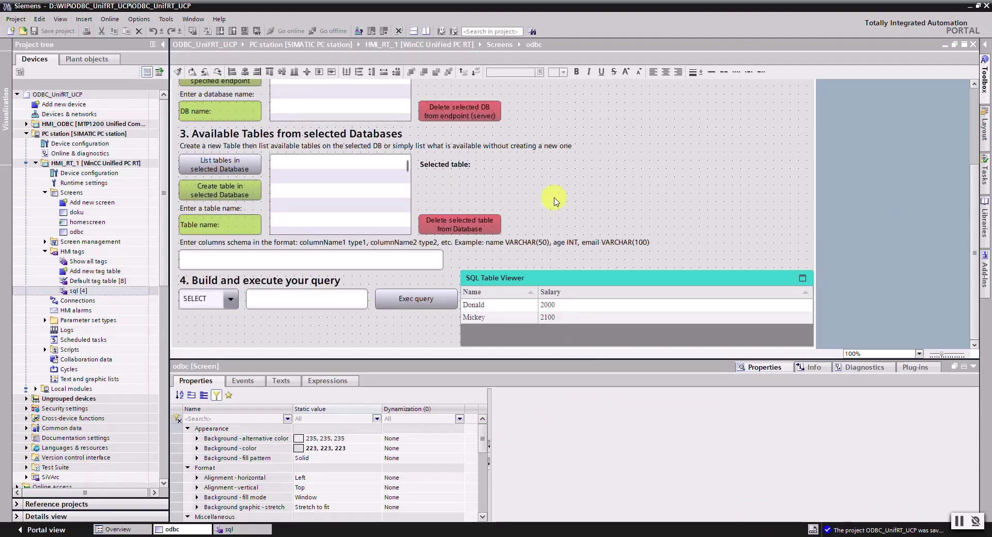
scroll(584, 191, "up", 5)
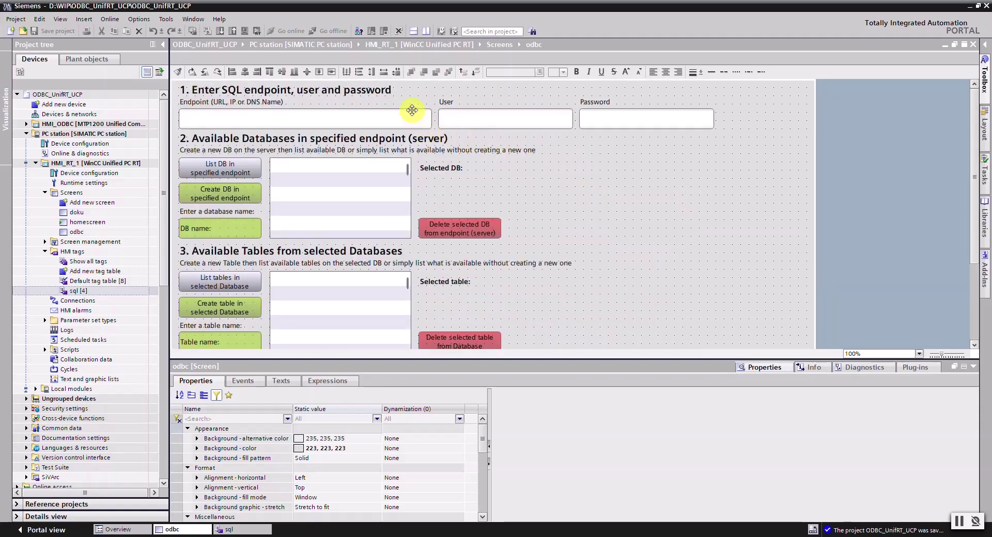
scroll(409, 175, "down", 5)
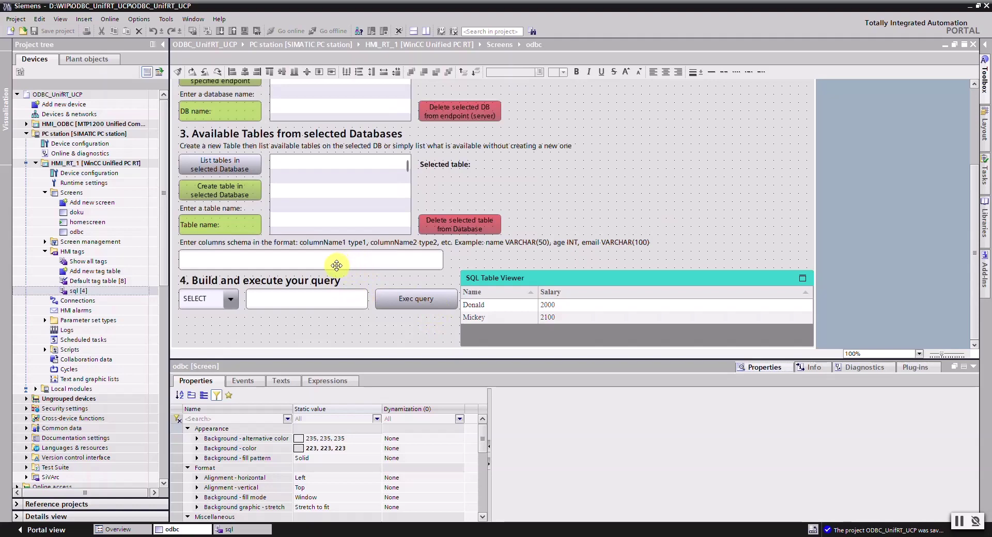
left_click(387, 299)
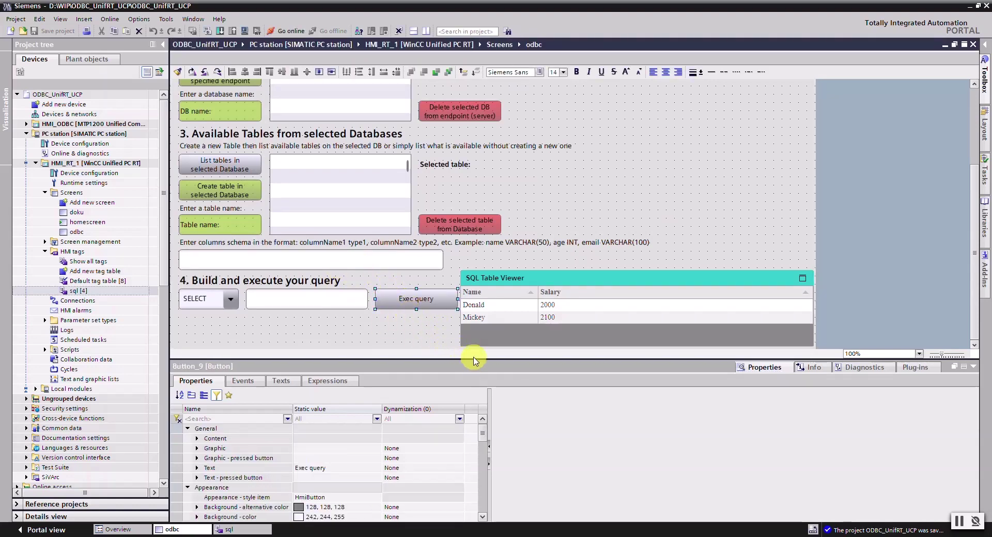
left_click_drag(473, 359, 393, 106)
left_click(243, 128)
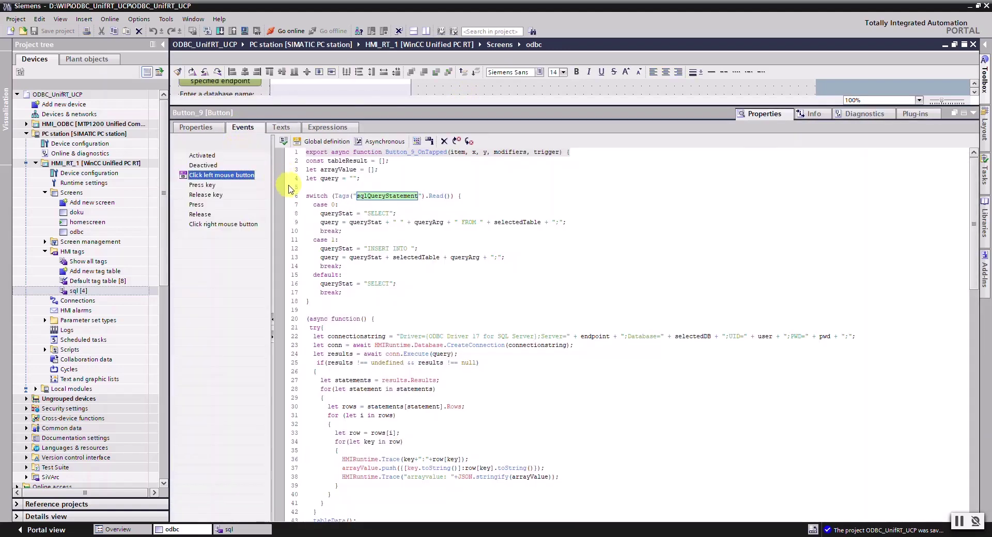
left_click(575, 280)
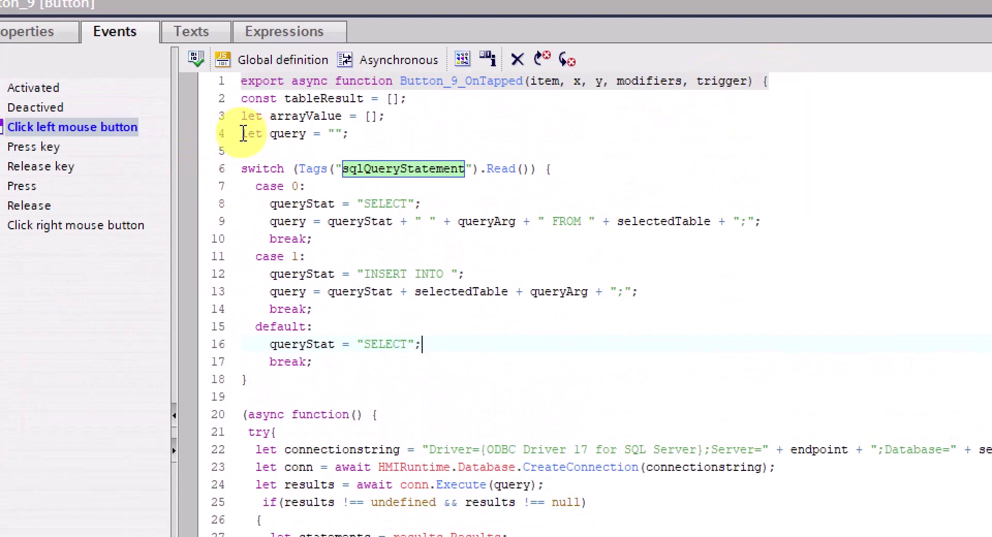
- Examine the query variable declaration and the SELECT and INSERT INTO cases of the sqlQueryStatement switch
left_click_drag(242, 134, 362, 133)
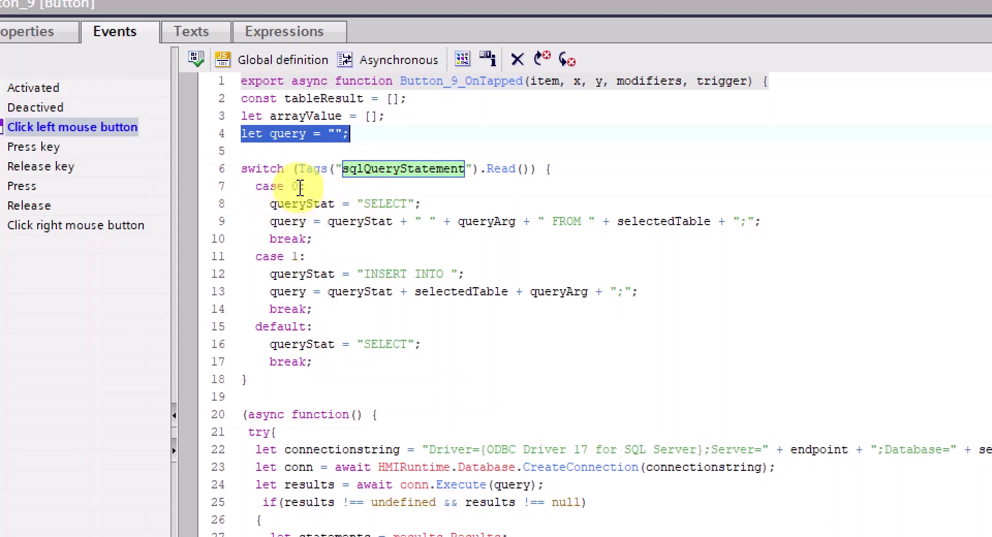
left_click_drag(407, 203, 371, 203)
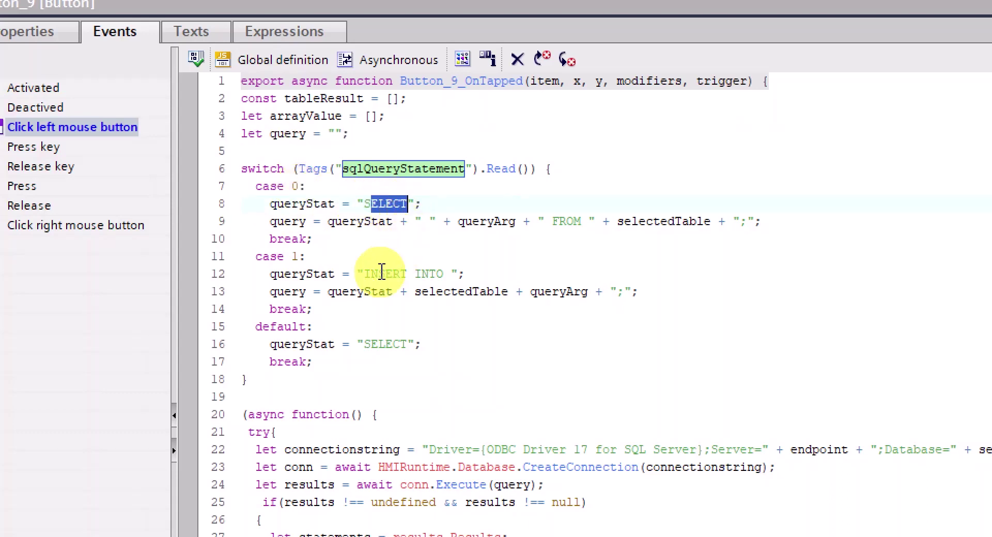
left_click_drag(371, 274, 453, 272)
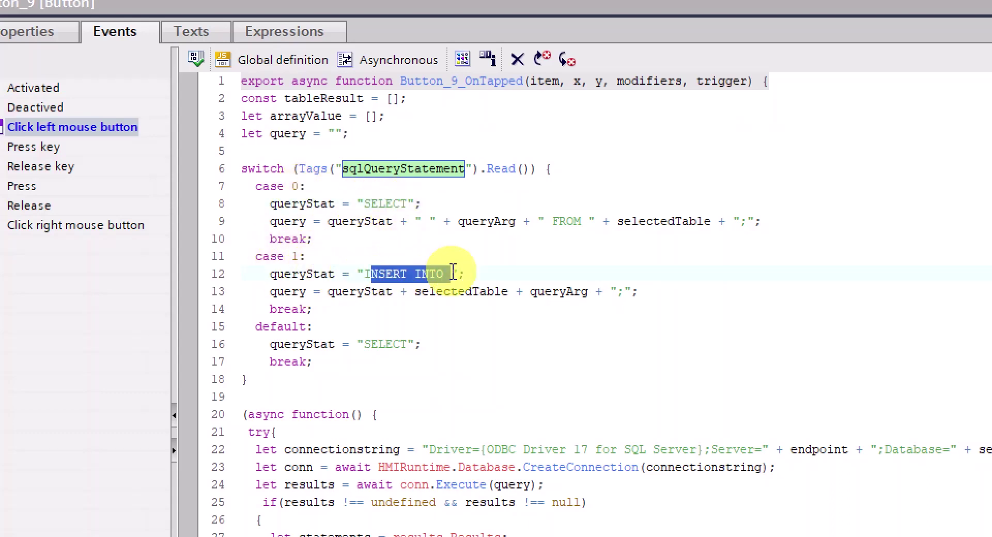
left_click(533, 272)
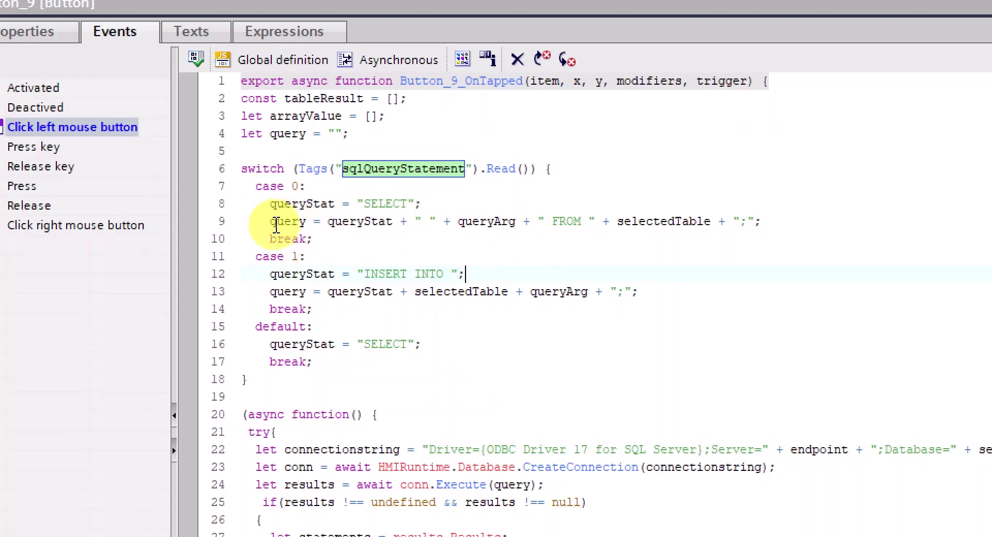
- Examine how case 0 builds the query from the SELECT keyword, queryStat and queryArg
left_click_drag(271, 225, 380, 223)
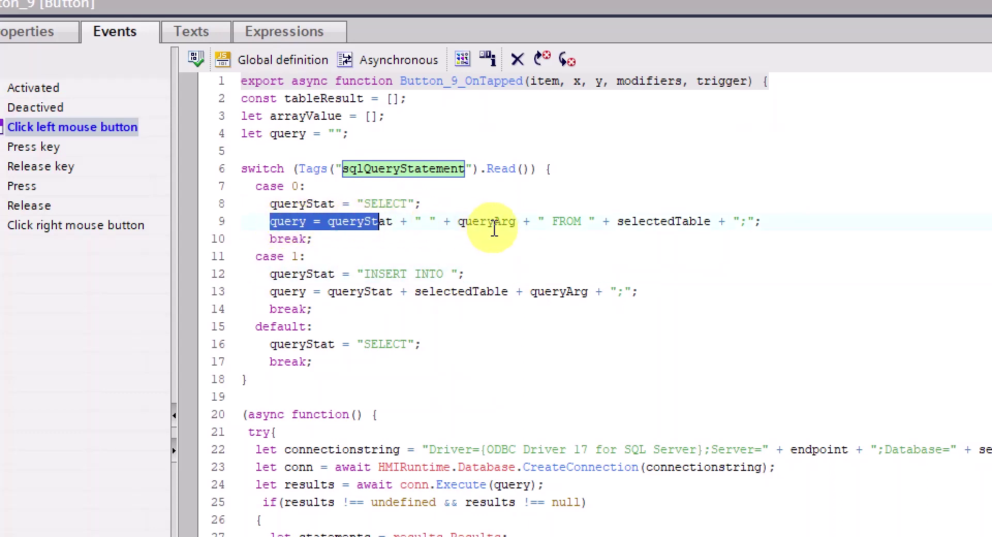
double_click(393, 203)
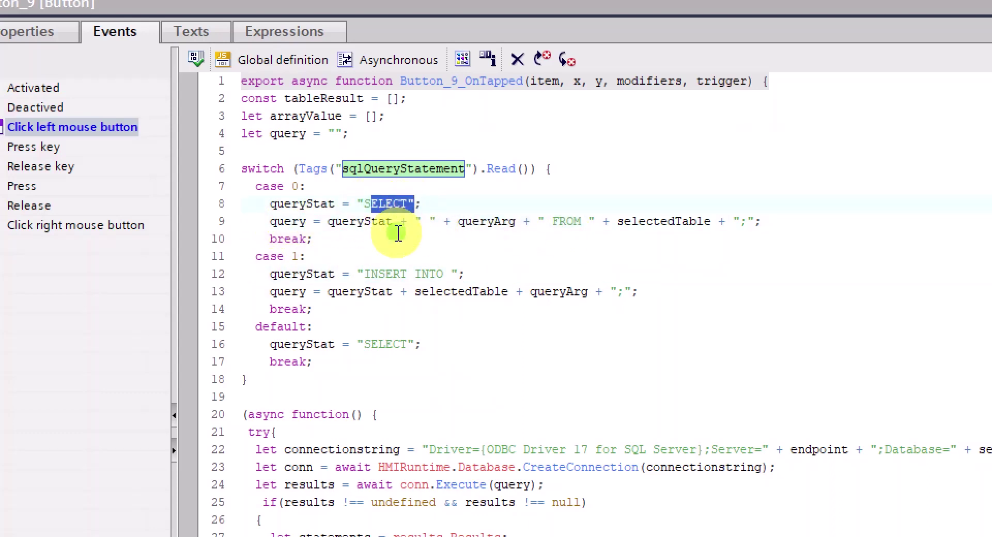
left_click(362, 238)
double_click(361, 222)
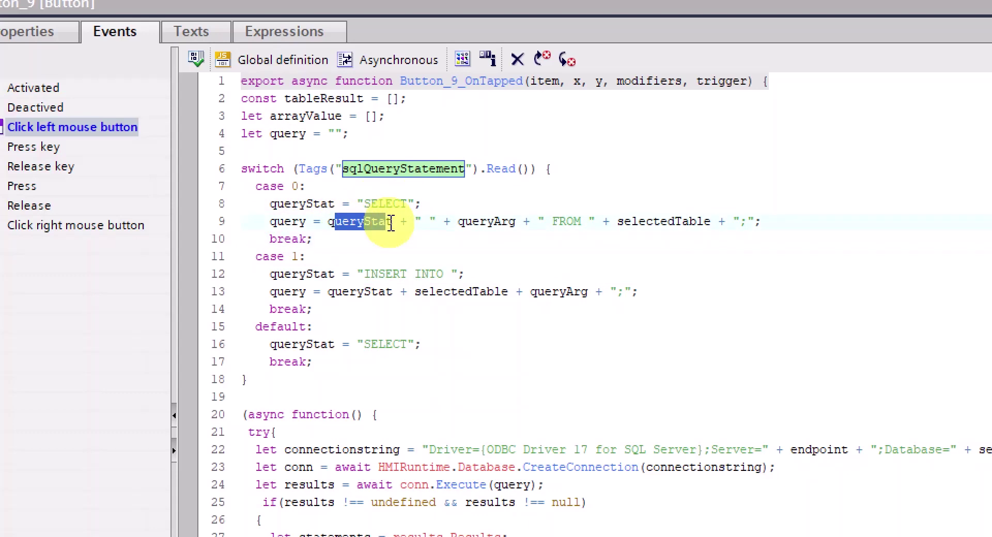
left_click(421, 224)
left_click_drag(421, 223, 518, 226)
left_click(473, 221)
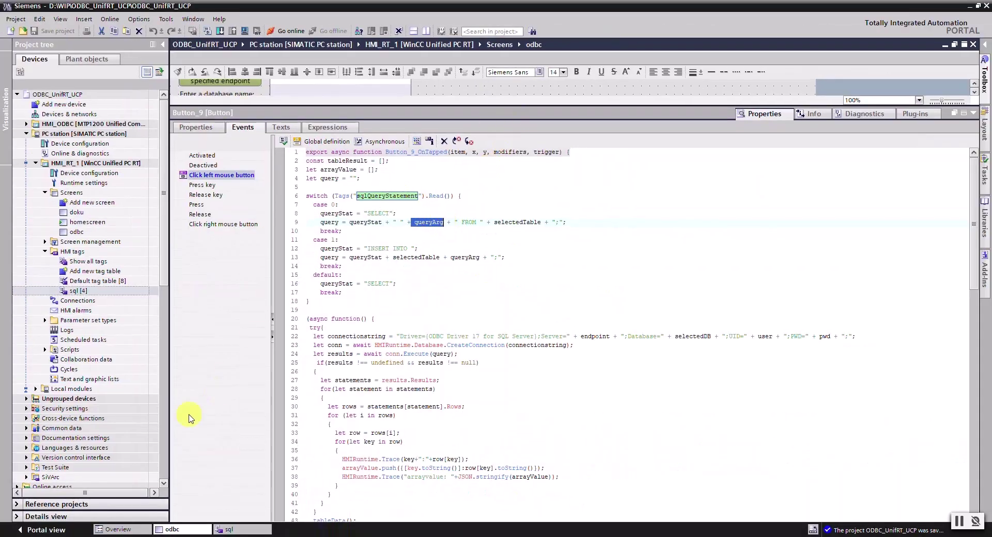
- Switch to the WinCC Unified RT page in the browser, inspect the query argument field, and return to the script in TIA Portal
mouse_move(97, 533)
left_click(82, 501)
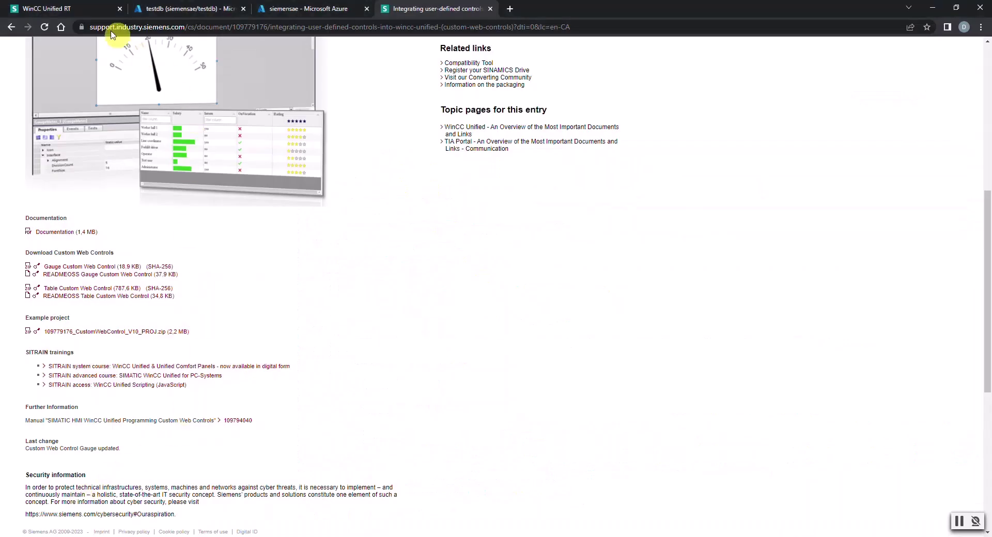
left_click(98, 9)
left_click(636, 61)
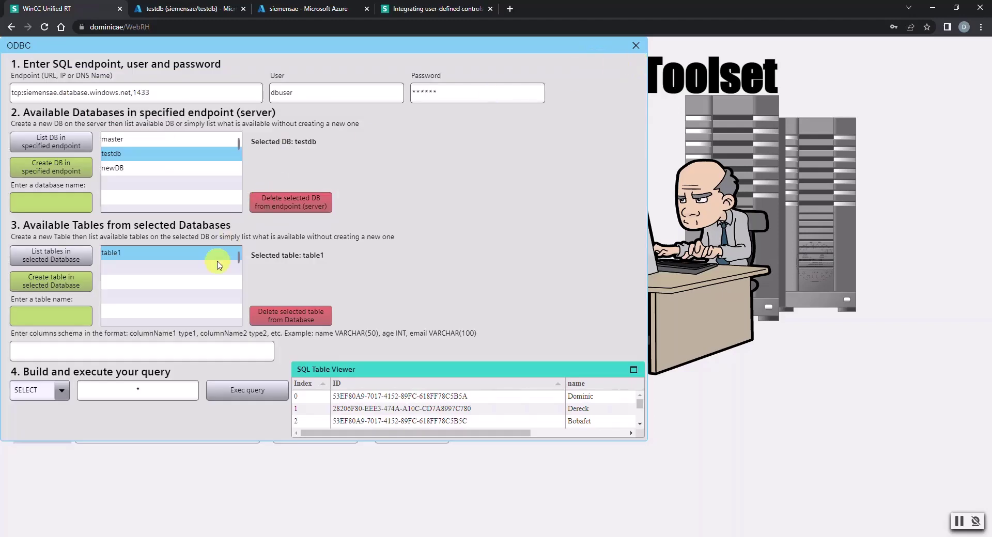
left_click(89, 389)
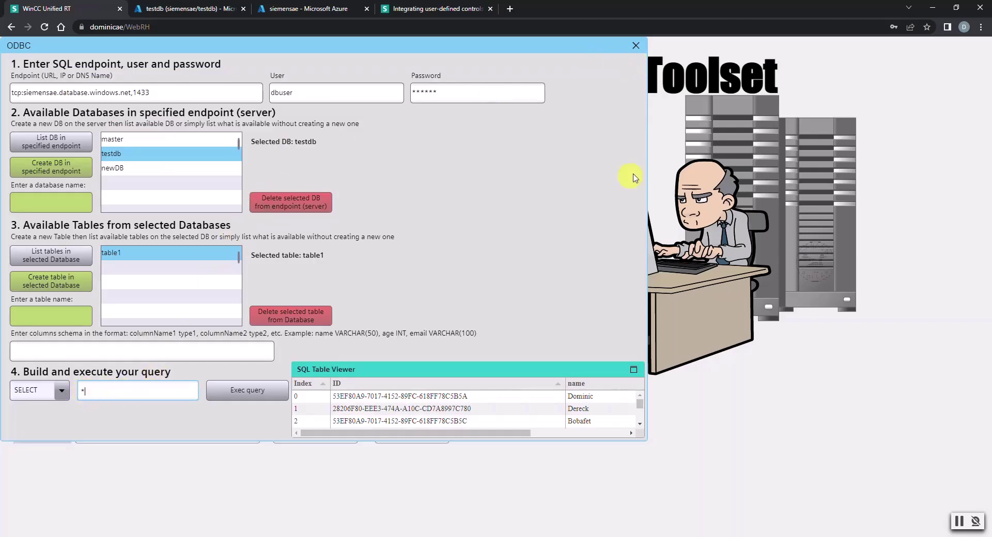
left_click(933, 8)
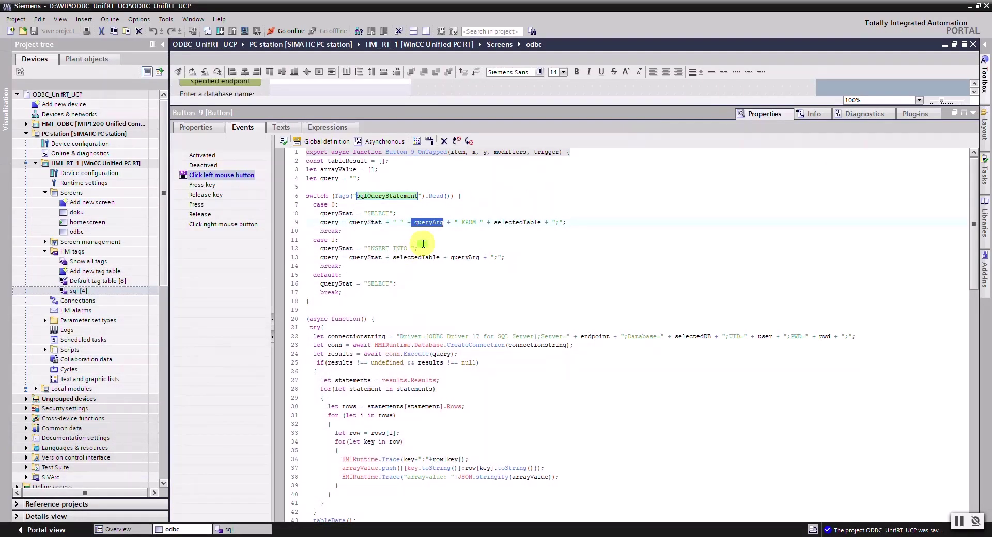
- Examine the FROM keyword and the selectedTable variable in the query of case 0
left_click(423, 244)
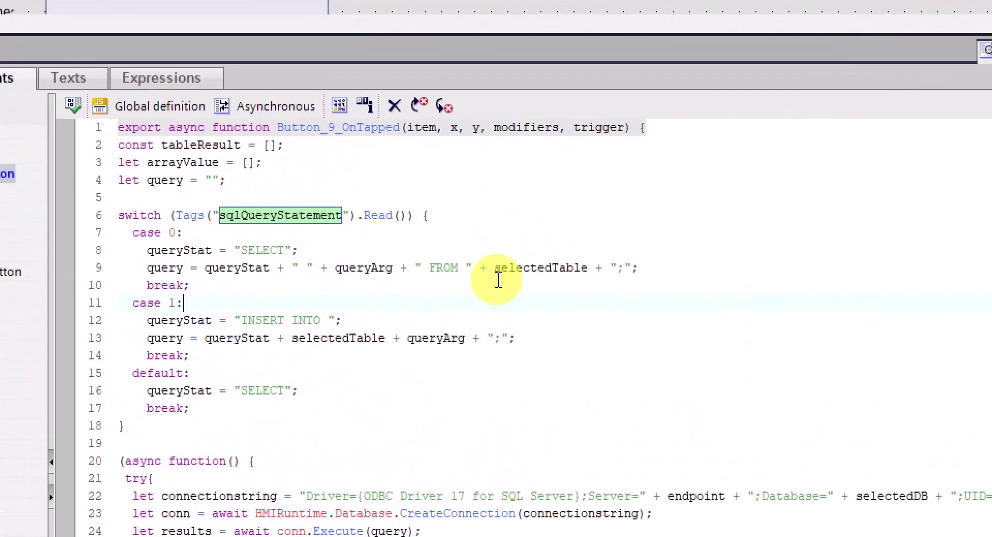
double_click(455, 268)
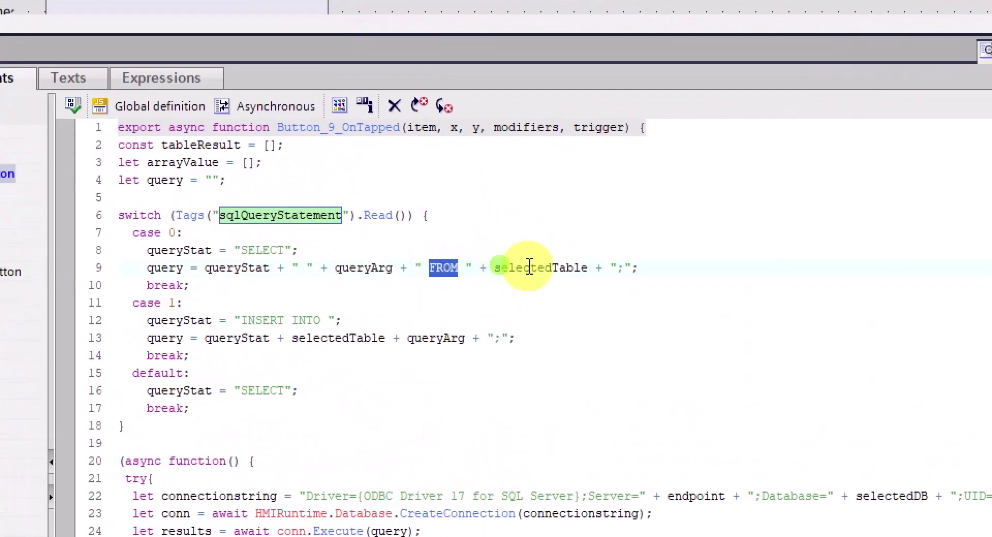
left_click_drag(501, 267, 596, 268)
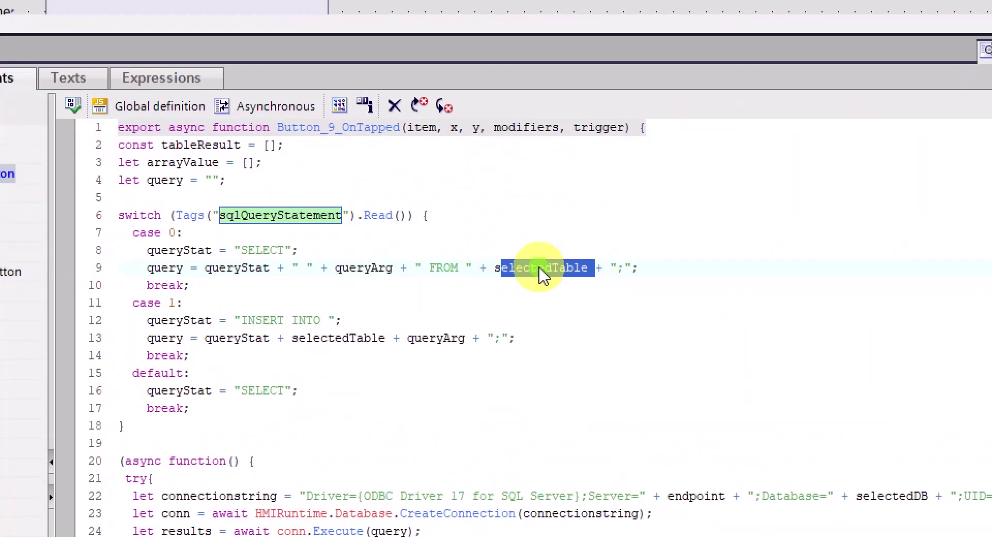
left_click(478, 267)
double_click(574, 268)
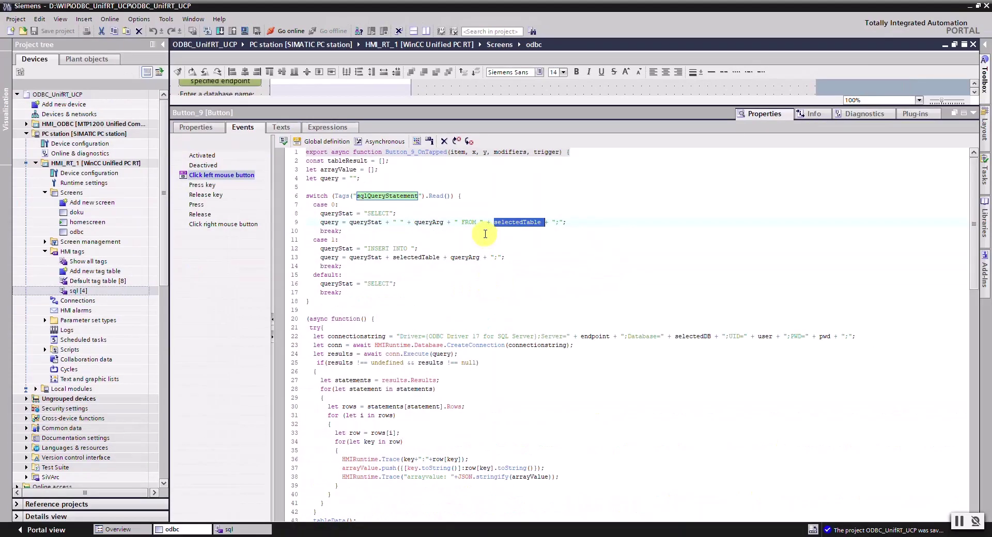
- Check the selected table label on the running ODBC page in the browser and return to the script in TIA Portal
key("alt+Tab")
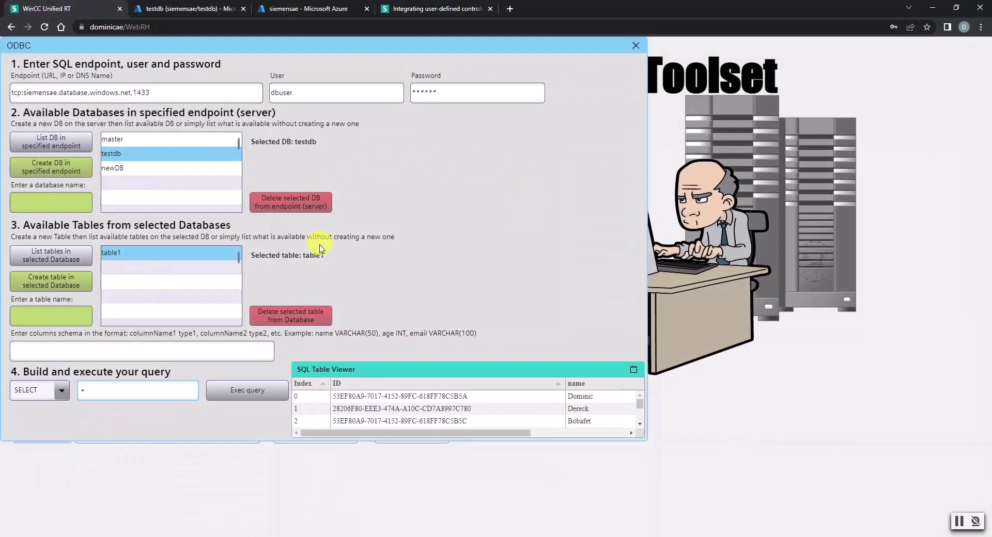
left_click(319, 258)
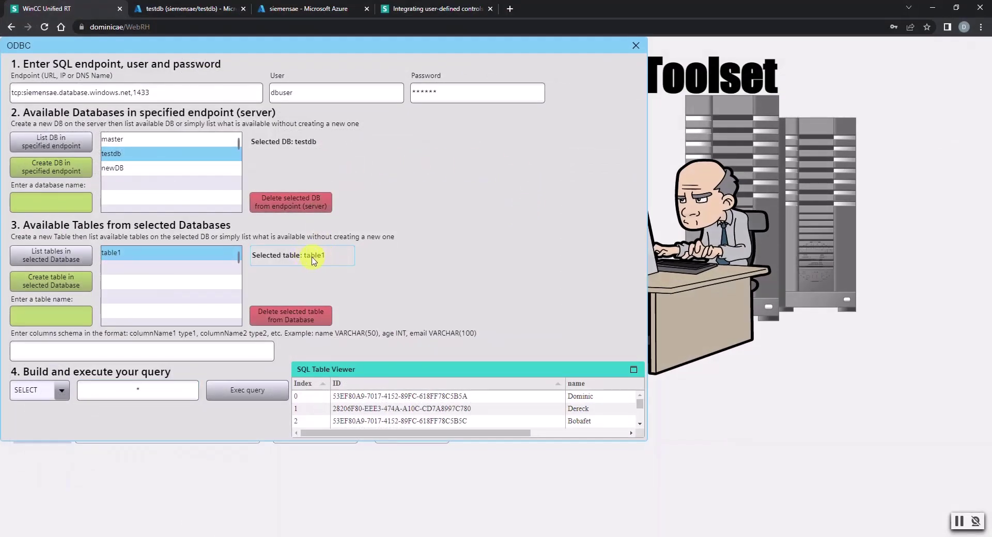
key("alt+Tab")
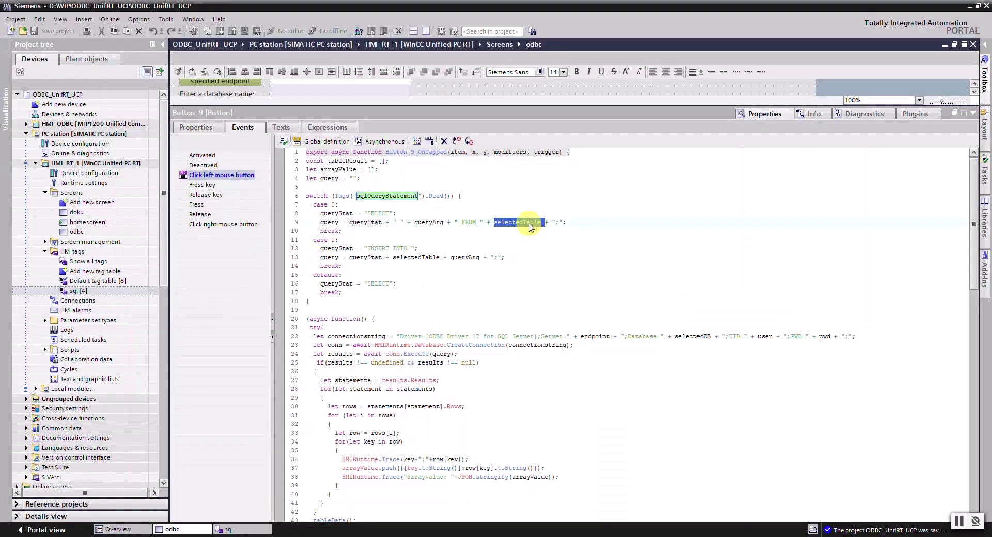
- Examine the endpoint, Database, UID and PWD parts of the ODBC connection string in the async function
left_click(424, 233)
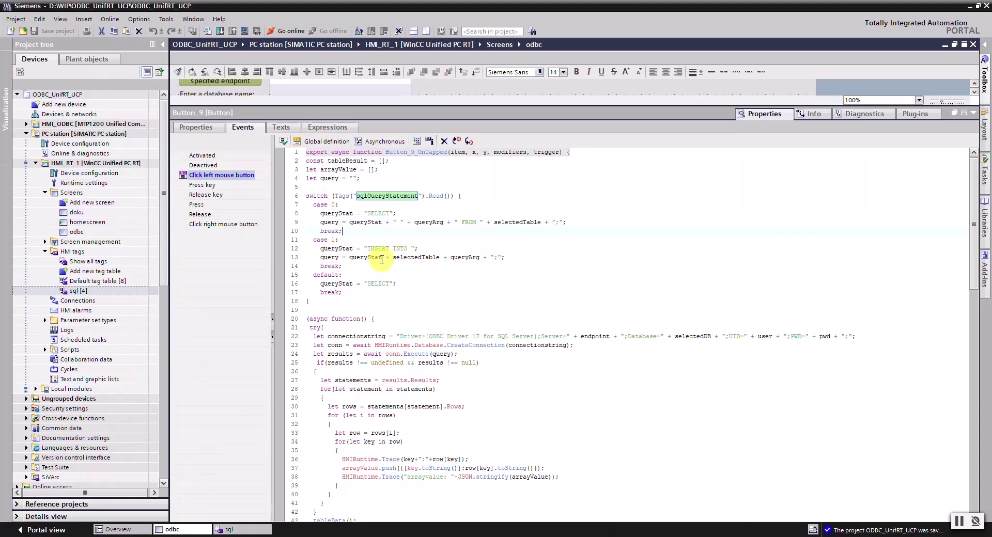
scroll(385, 256, "down", 2)
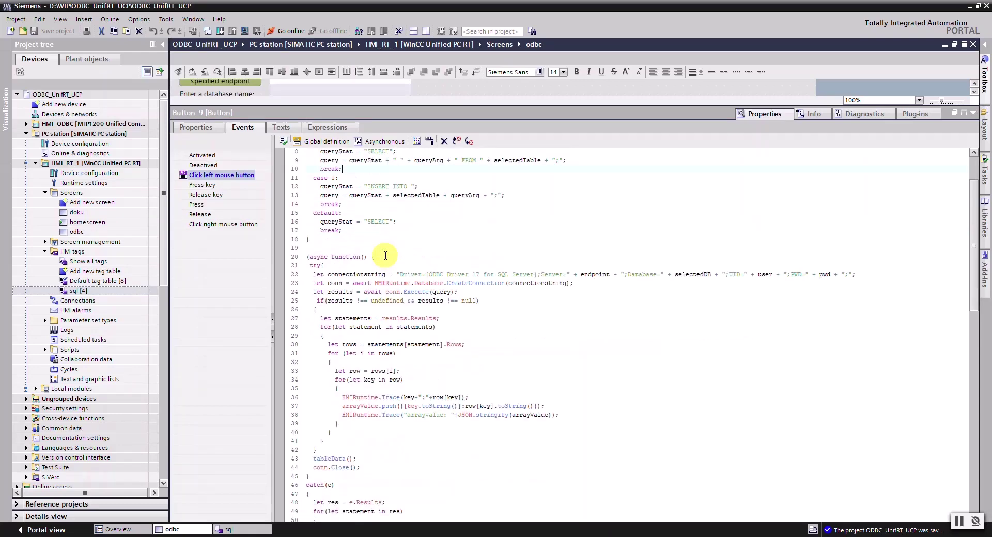
scroll(436, 265, "down", 2)
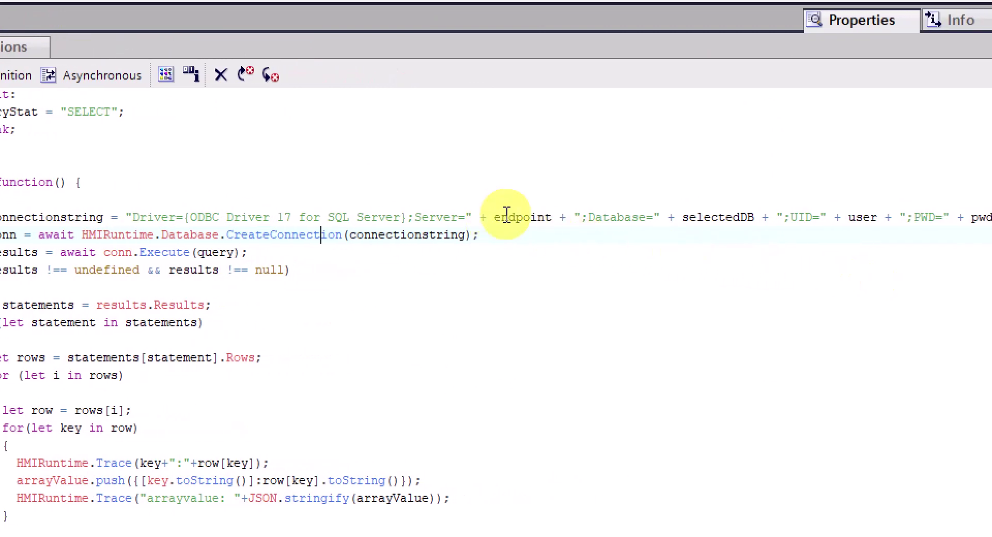
double_click(517, 217)
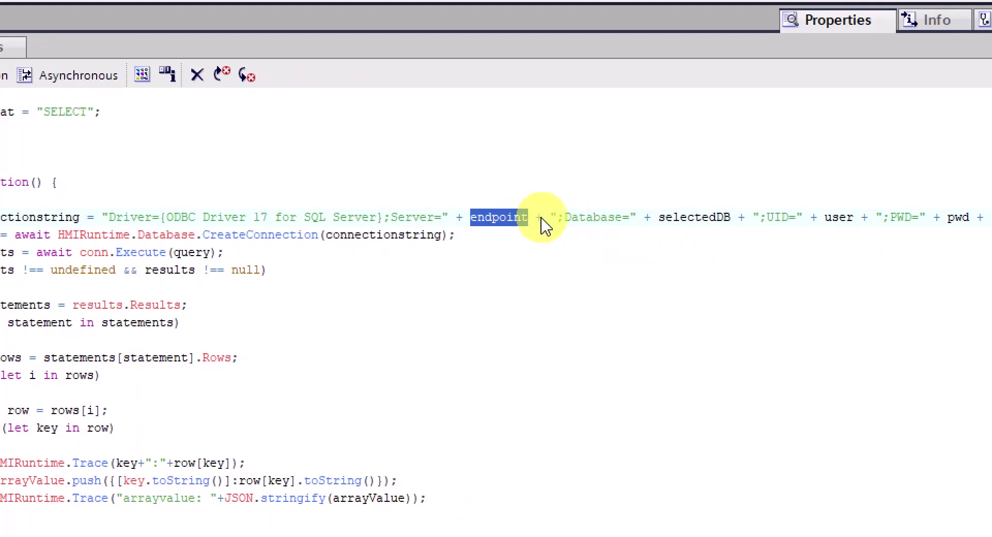
left_click_drag(557, 218, 728, 226)
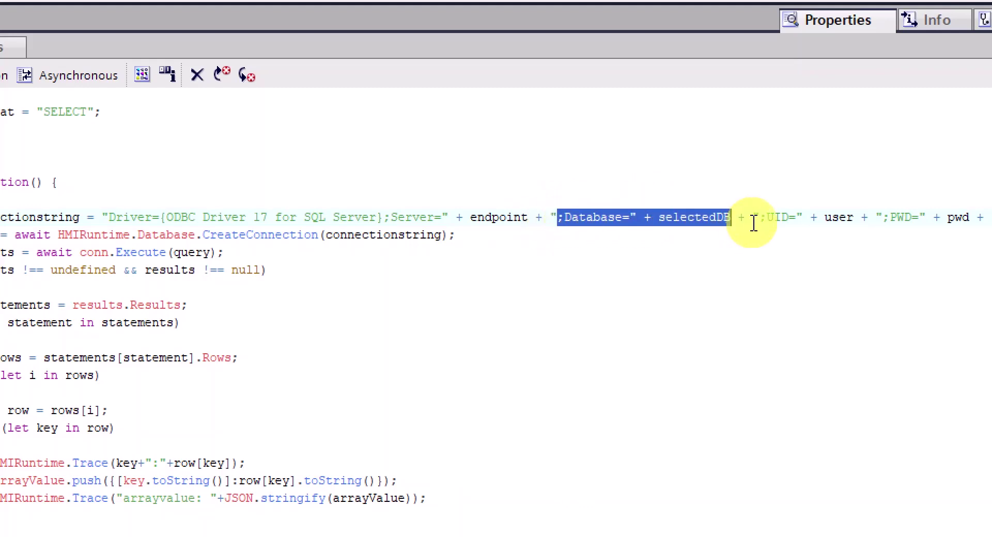
left_click(702, 220)
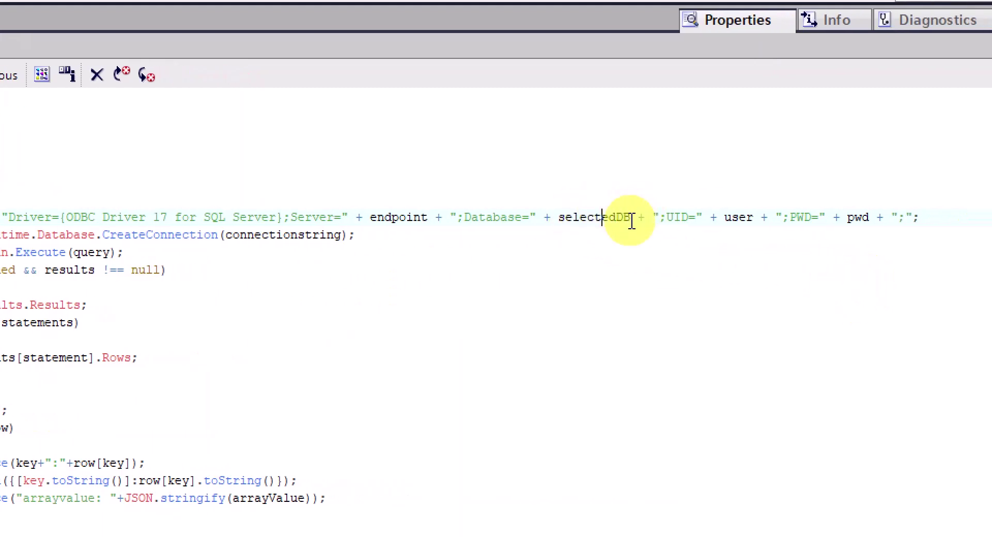
left_click_drag(631, 219, 464, 226)
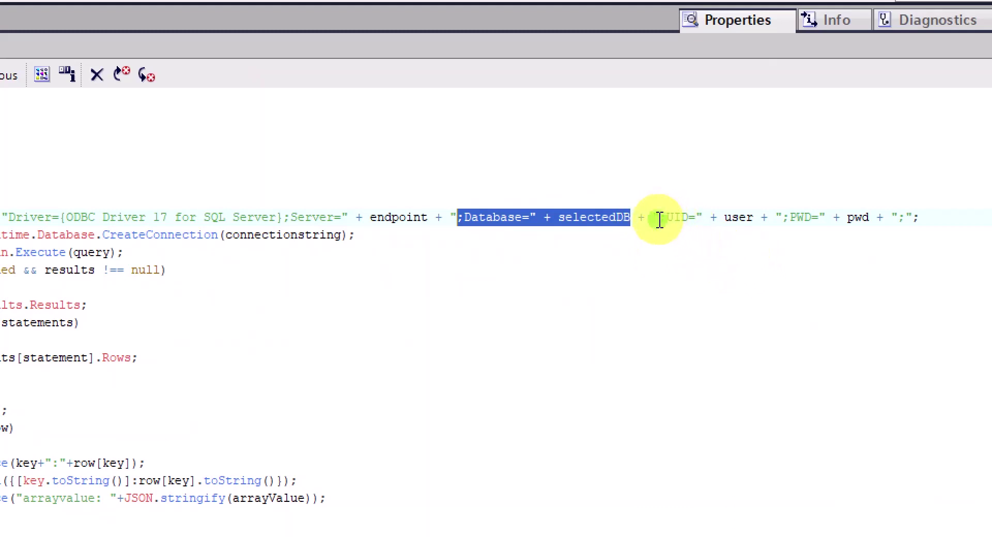
left_click_drag(660, 219, 871, 226)
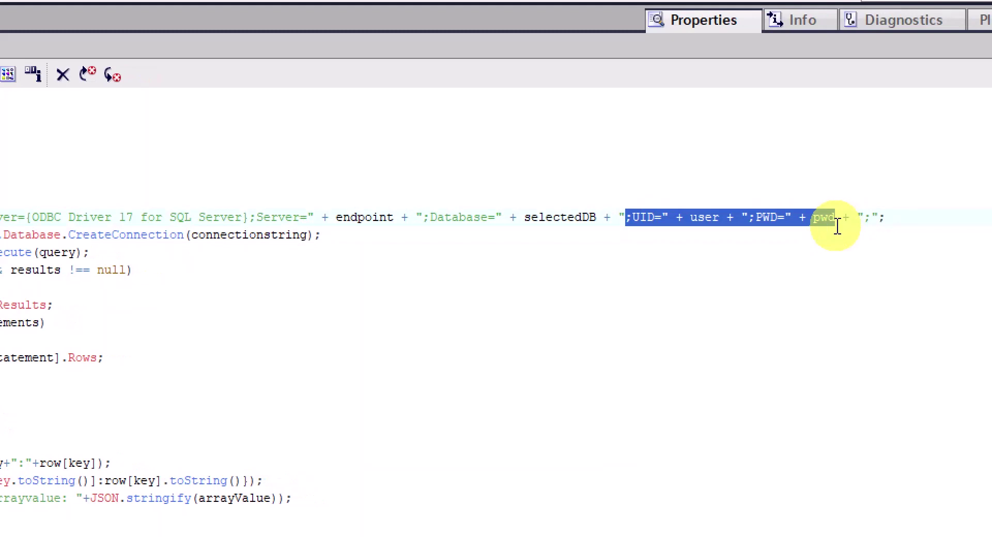
- Examine the arrayValue.push line in the loop that goes through the keys of each result row
left_click(676, 222)
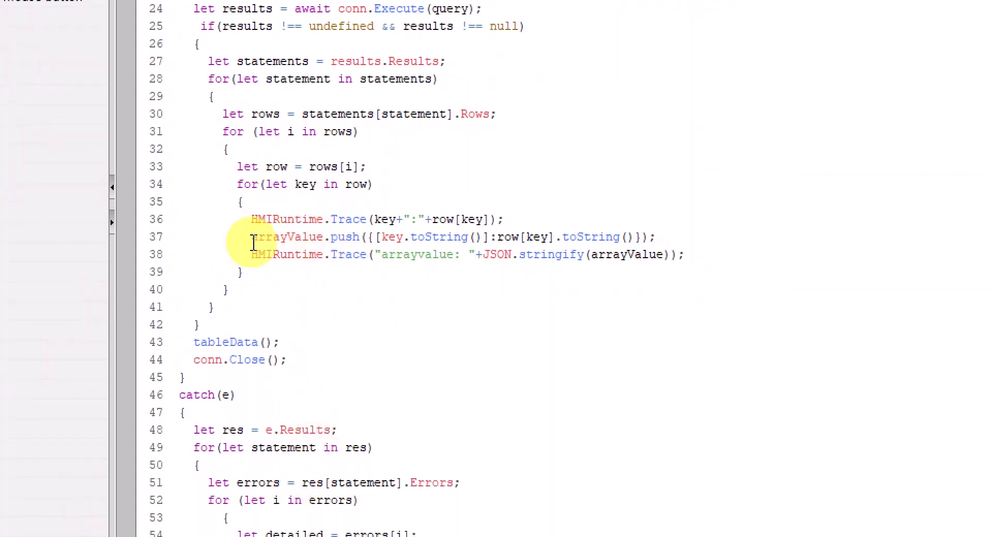
left_click_drag(252, 238, 645, 240)
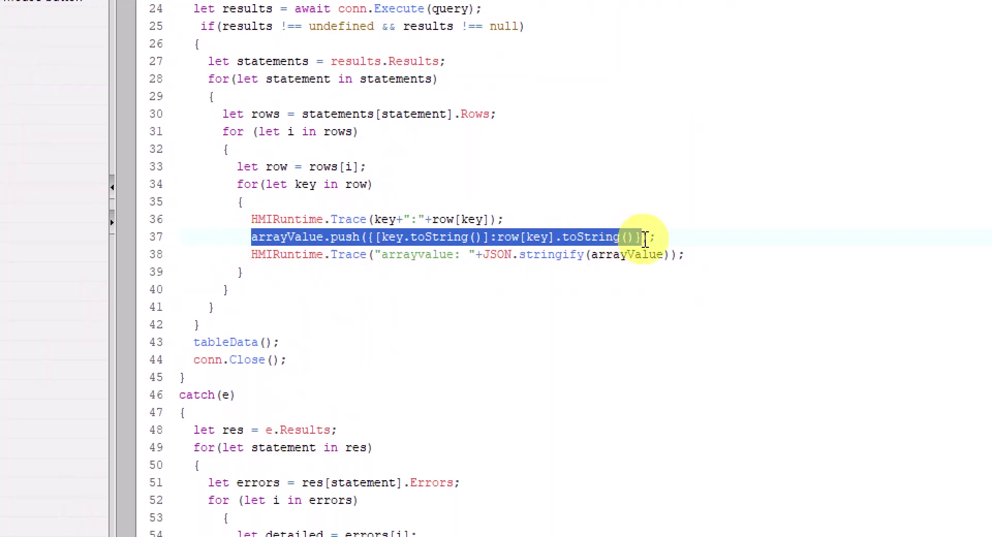
- Examine the empty arrayValue declaration at the start of the script that the row loop fills
left_click(287, 201)
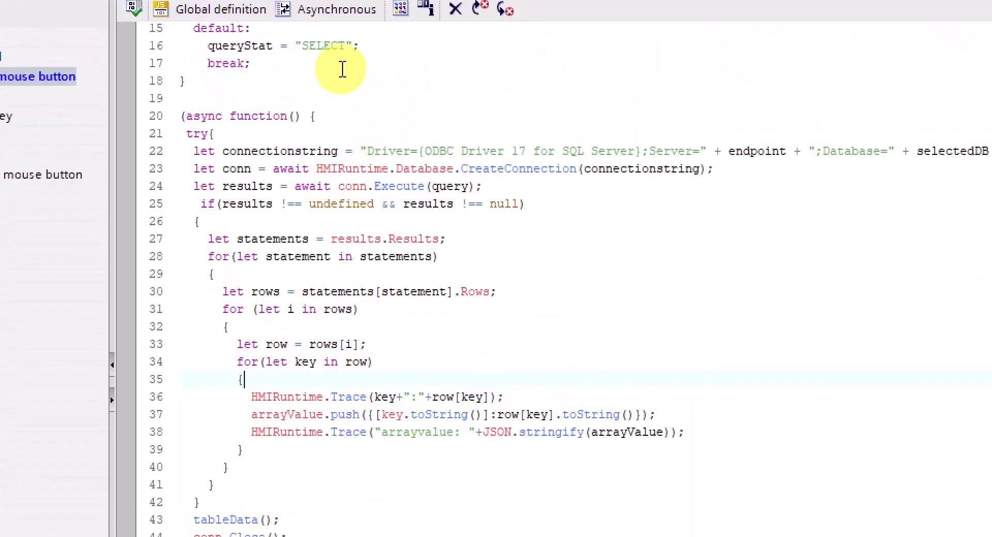
scroll(361, 154, "up", 5)
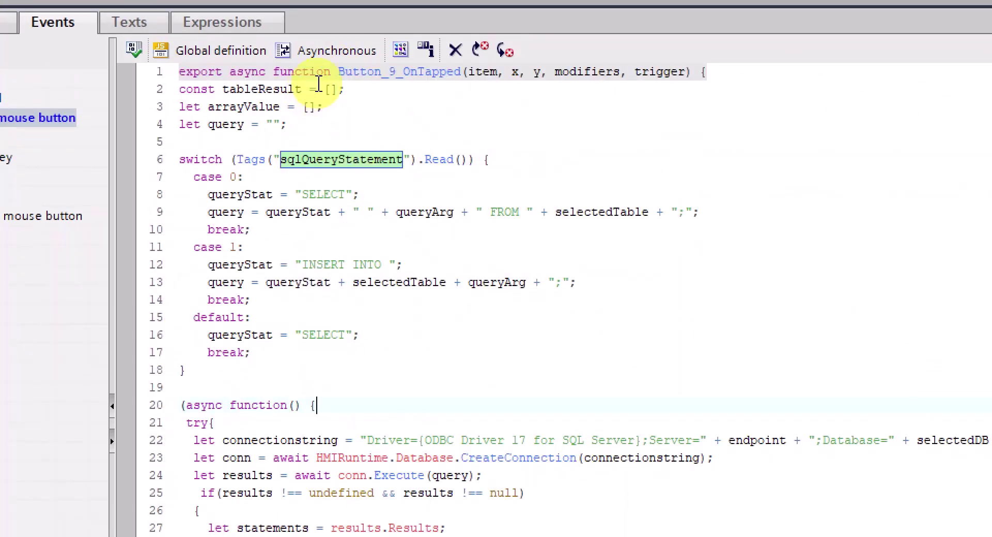
left_click(173, 107)
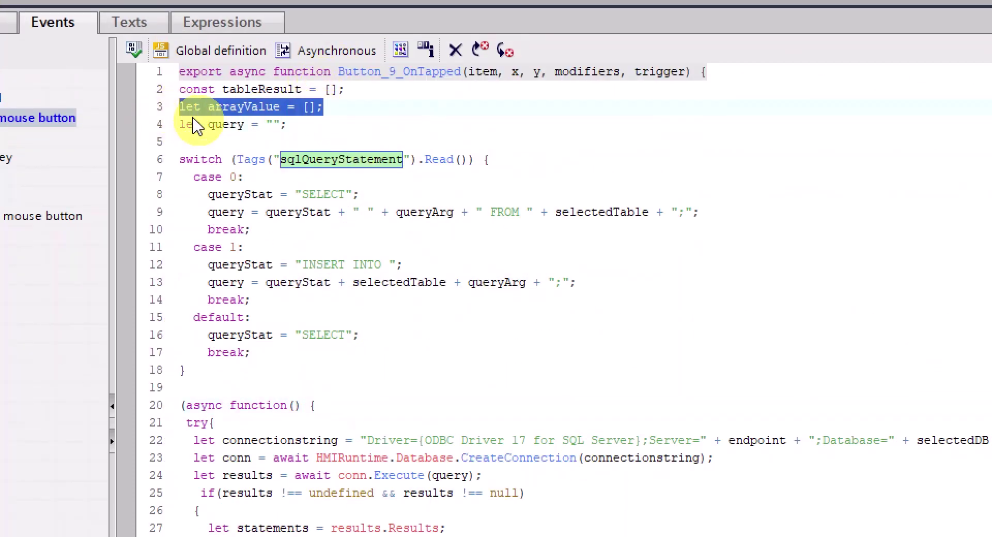
left_click(356, 198)
scroll(357, 198, "down", 7)
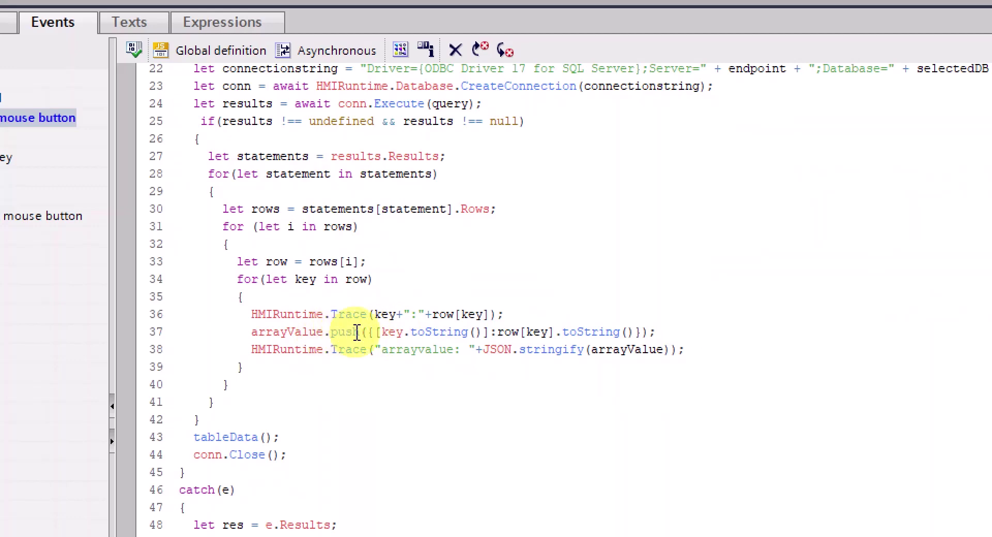
- Examine the tableData() call and the conn.Close() line that follow the result loops
scroll(351, 329, "down", 2)
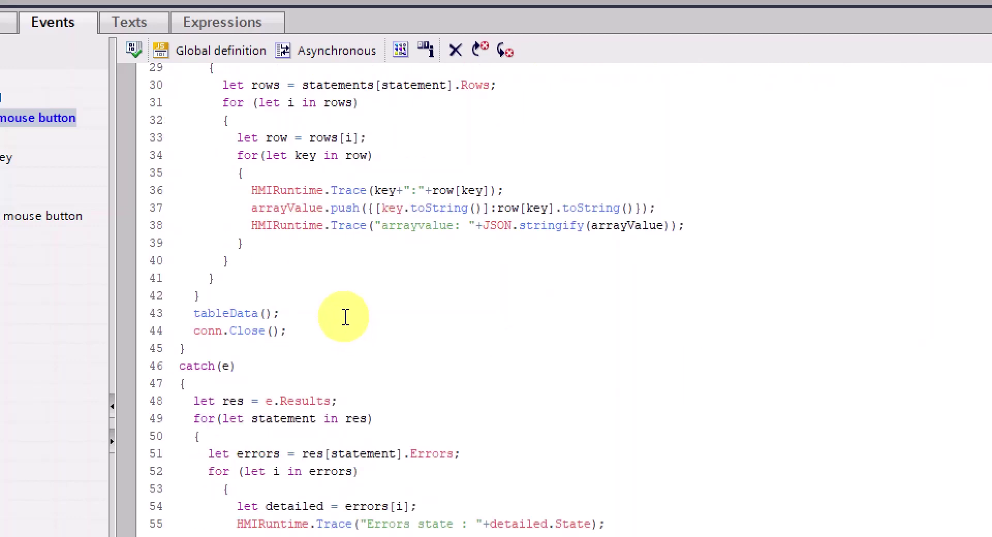
scroll(279, 228, "down", 2)
scroll(284, 239, "up", 2)
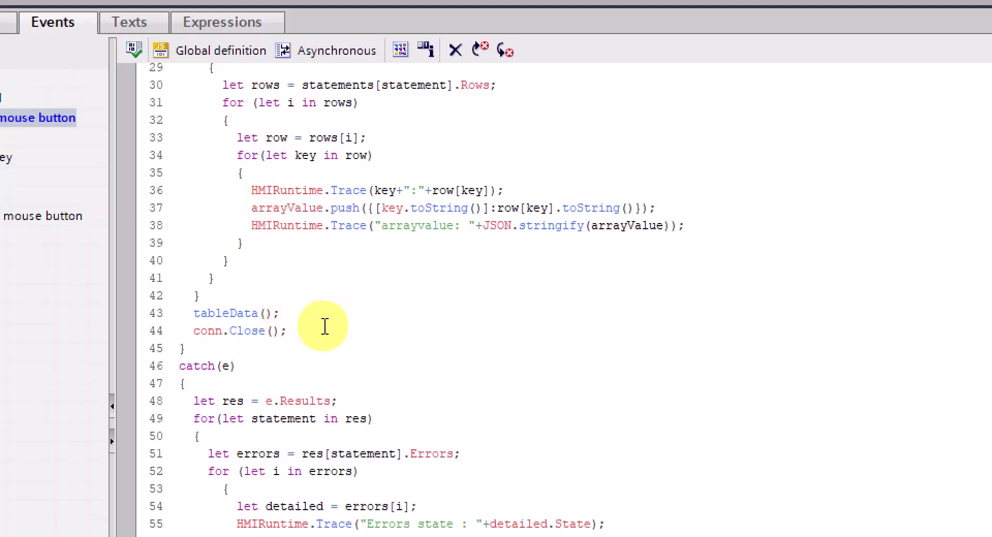
left_click_drag(283, 313, 160, 314)
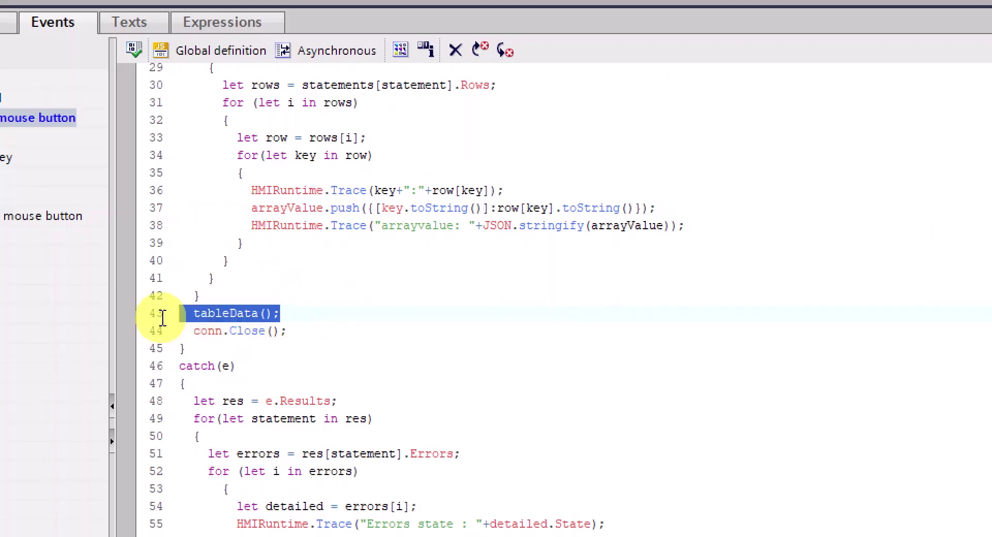
left_click(355, 315)
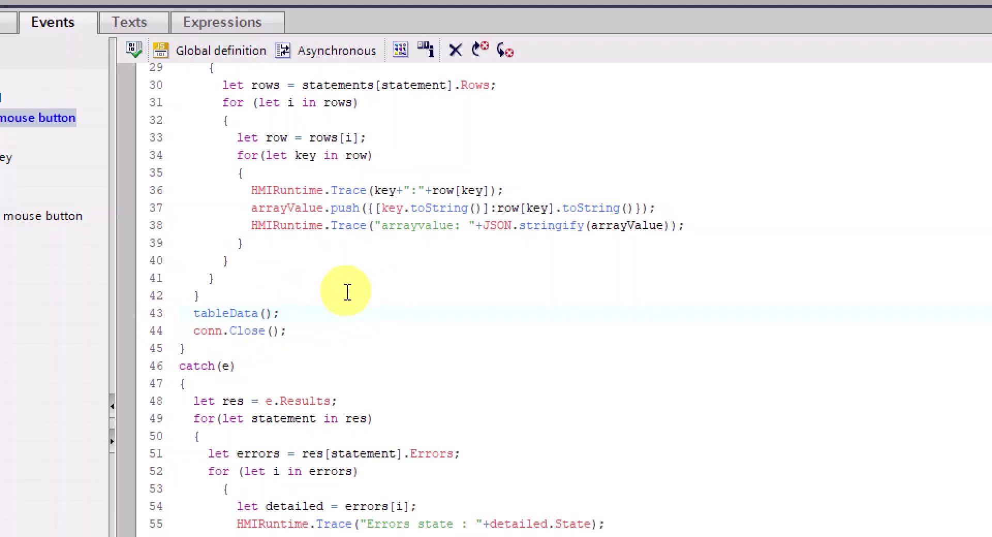
left_click_drag(257, 214, 356, 214)
left_click(333, 310)
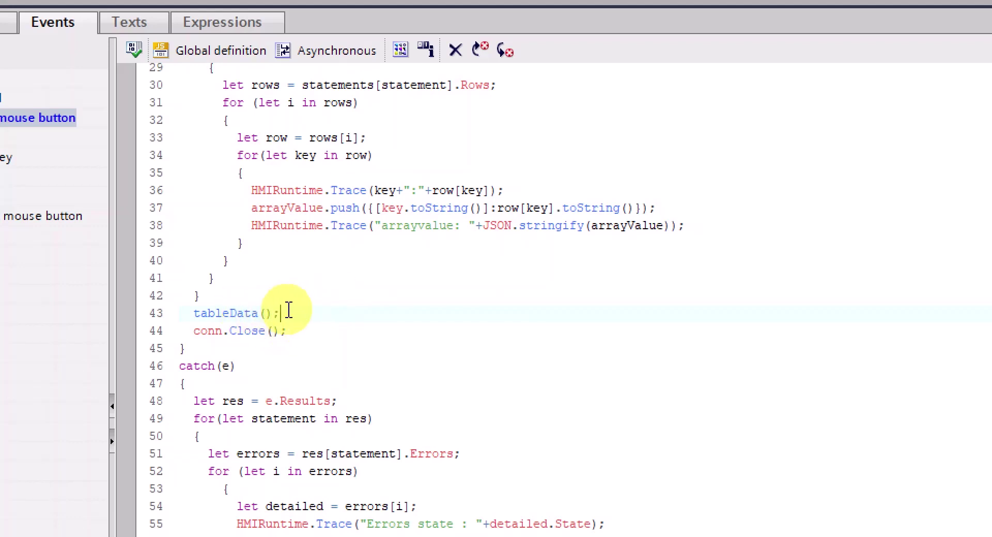
triple_click(205, 313)
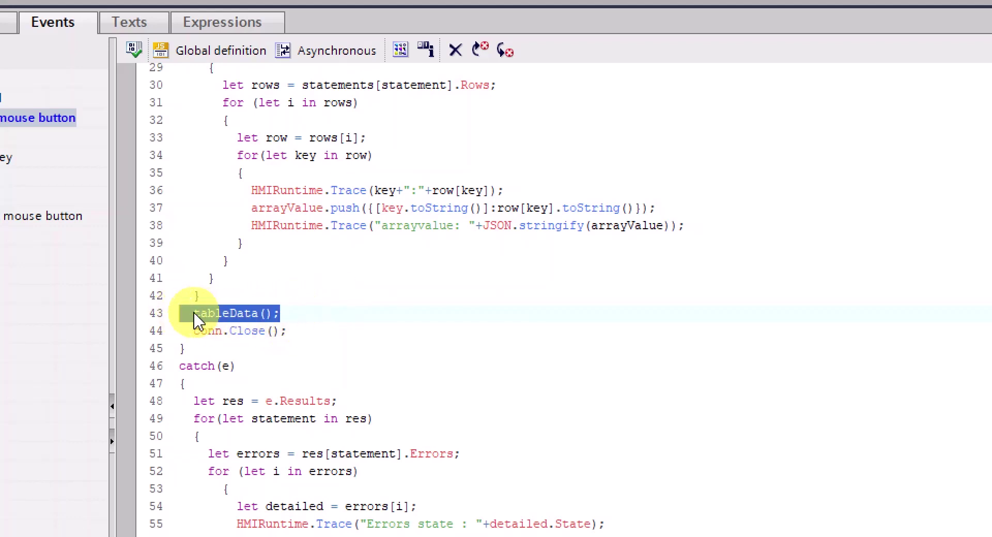
left_click(289, 331)
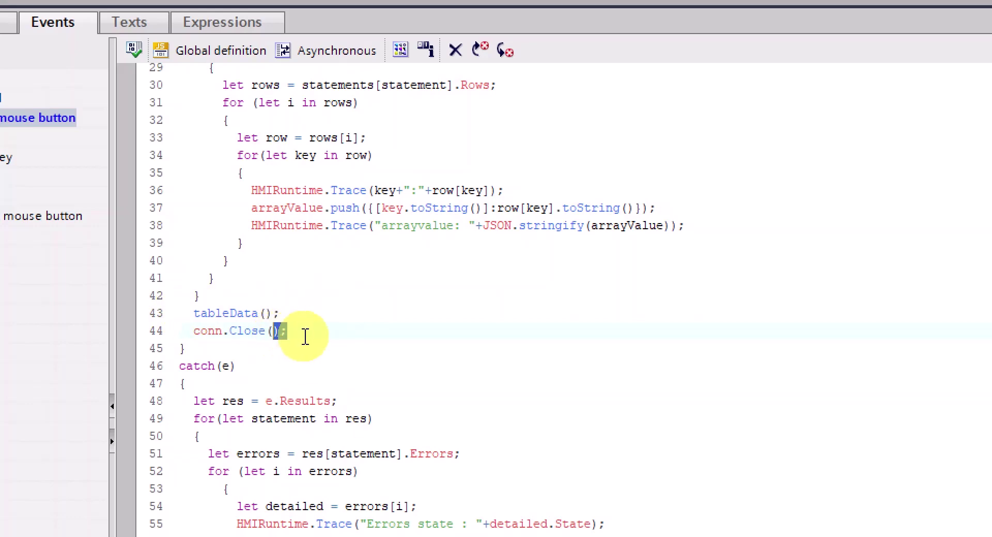
- Examine the catch block that traces the error state and error message when the try block fails
scroll(351, 326, "down", 2)
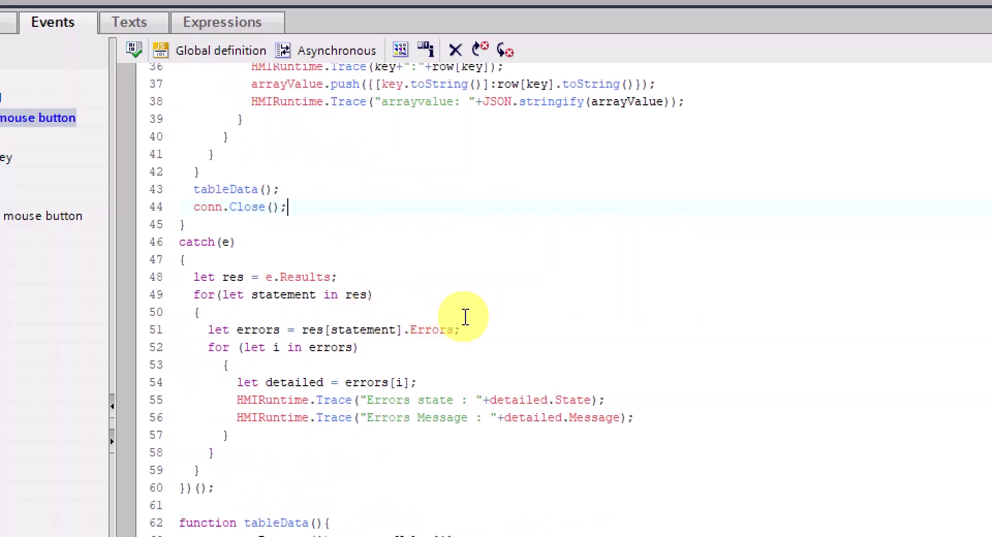
scroll(482, 305, "down", 2)
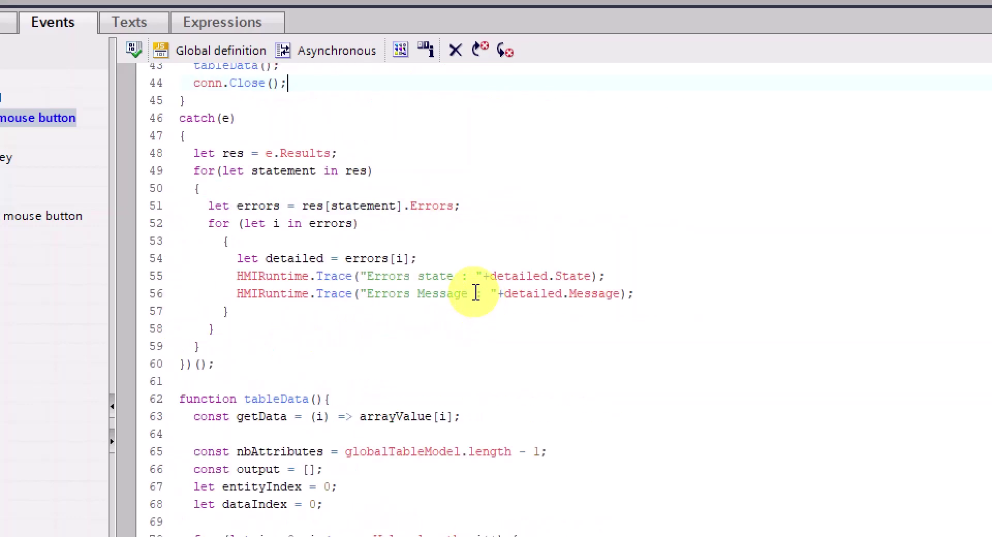
scroll(183, 162, "up", 2)
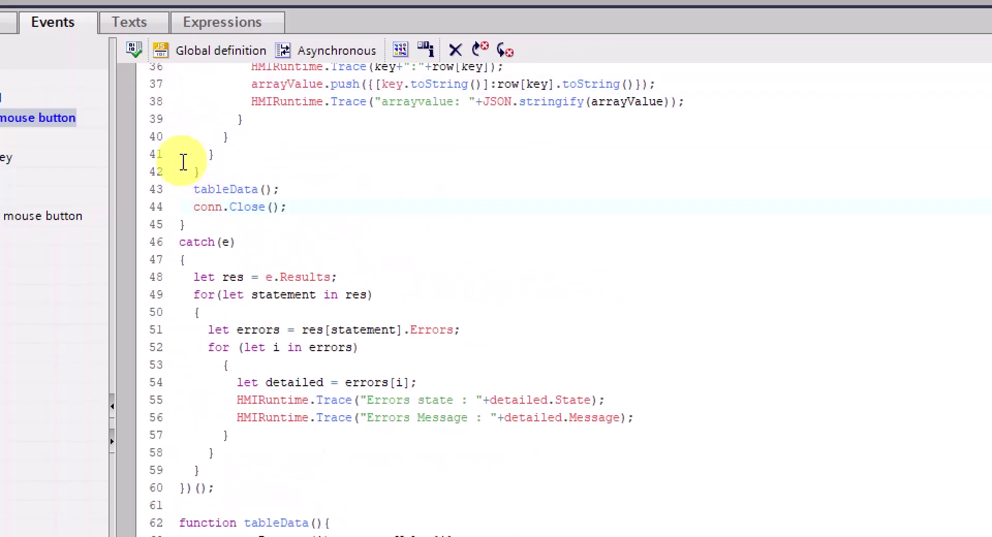
scroll(246, 181, "up", 6)
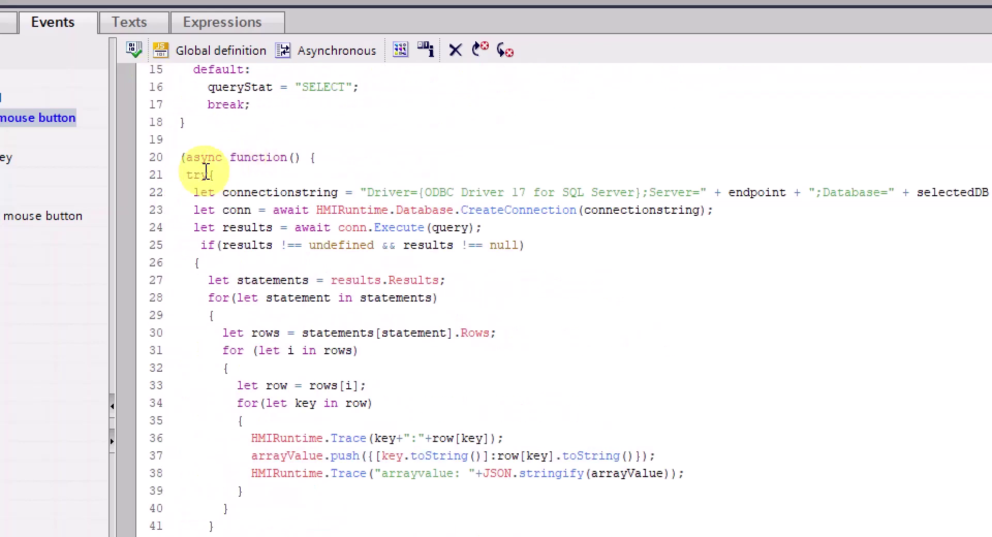
scroll(215, 206, "down", 8)
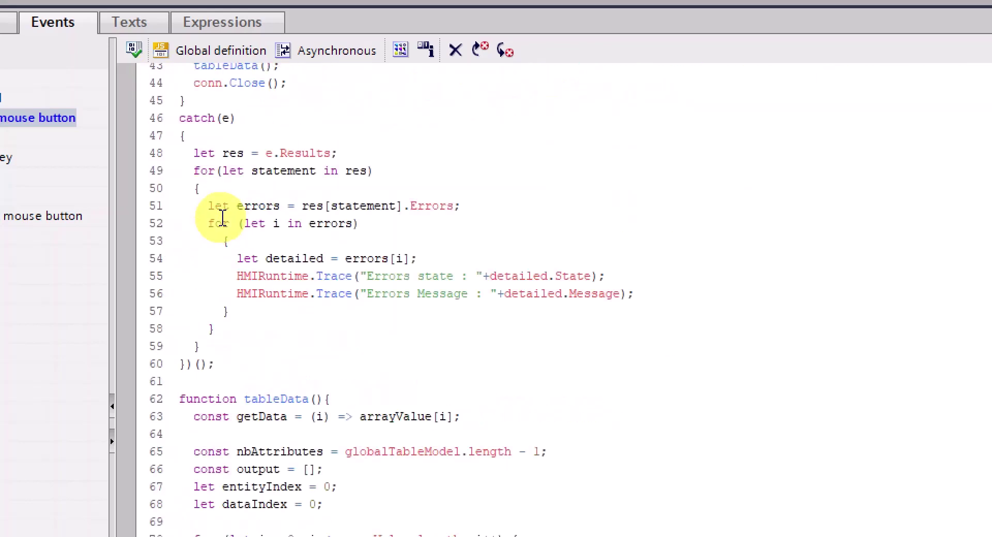
left_click(187, 135)
left_click(475, 293, "shift")
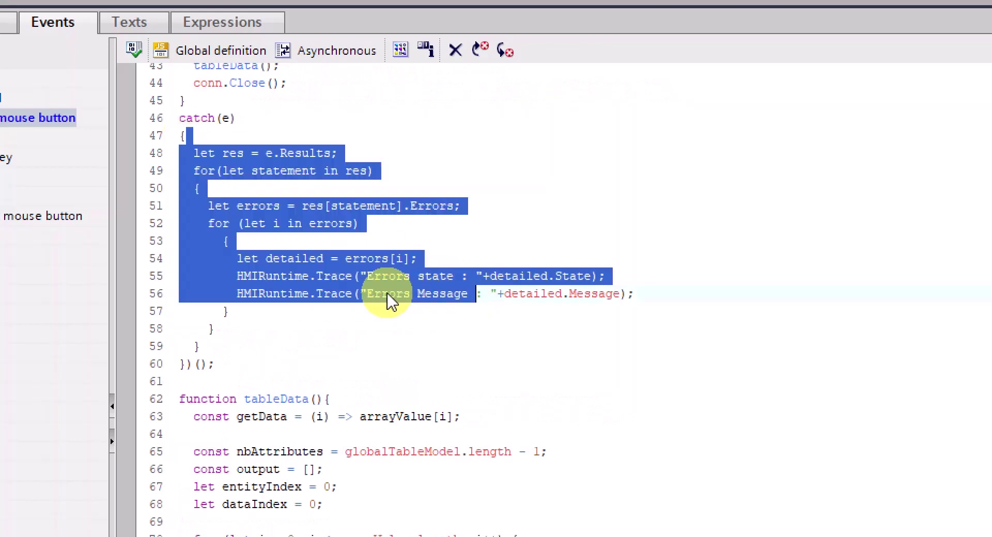
left_click(388, 295)
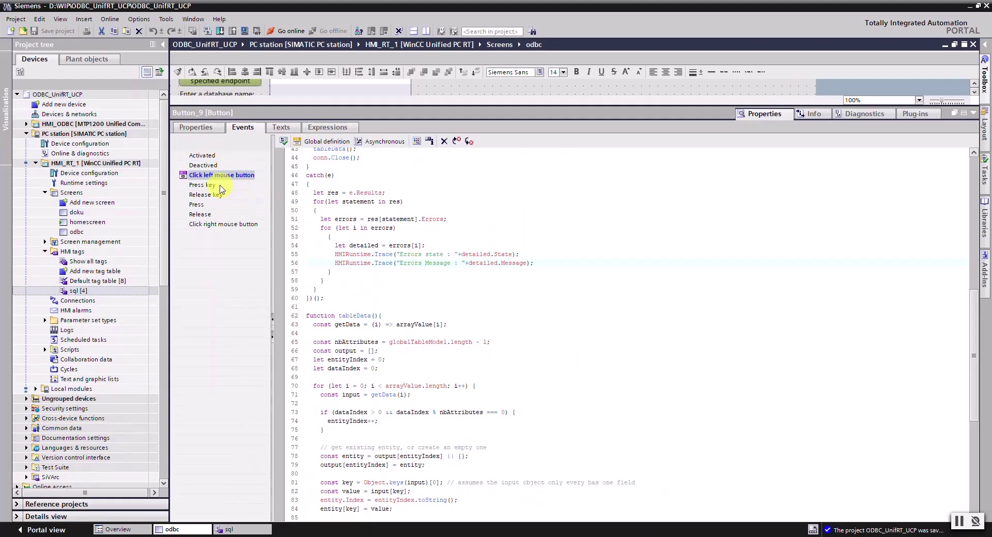
- Create a script for the button's Press key event and insert the HMI Runtime database access snippet Select Statement
left_click(203, 185)
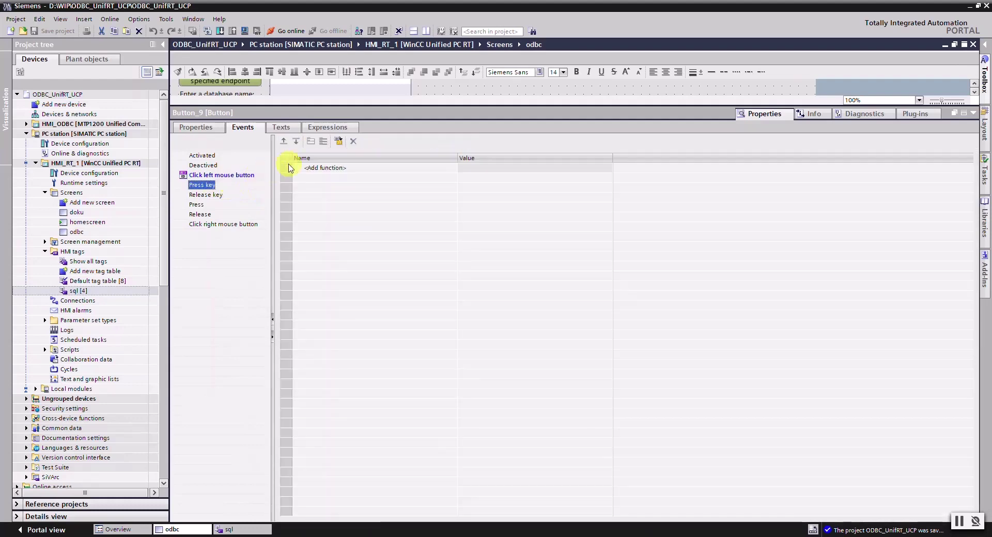
left_click(338, 142)
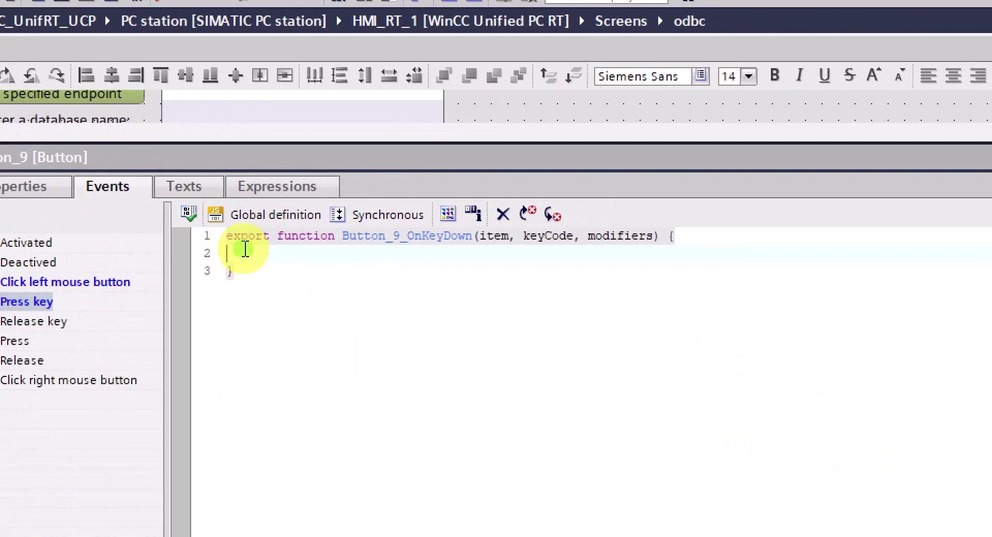
right_click(245, 250)
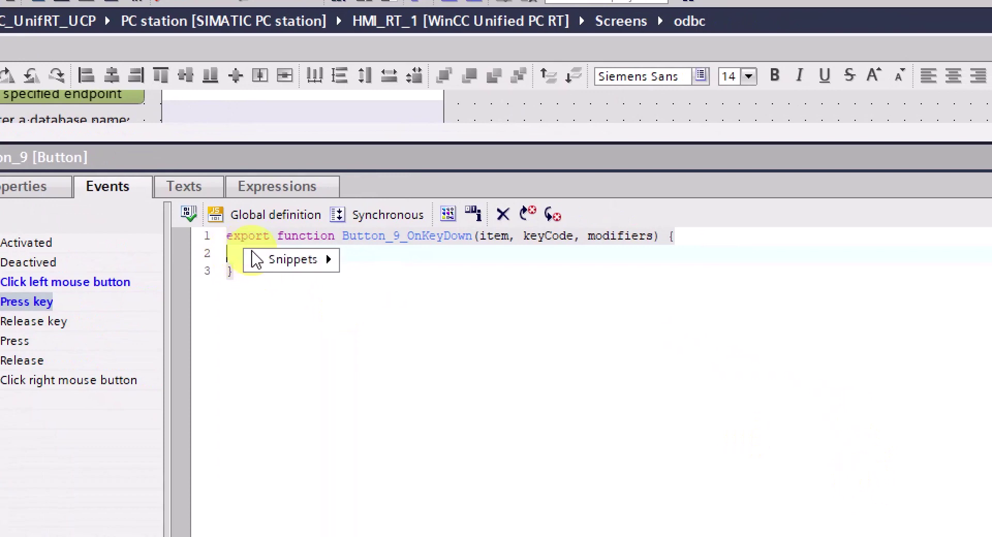
mouse_move(305, 260)
mouse_move(434, 279)
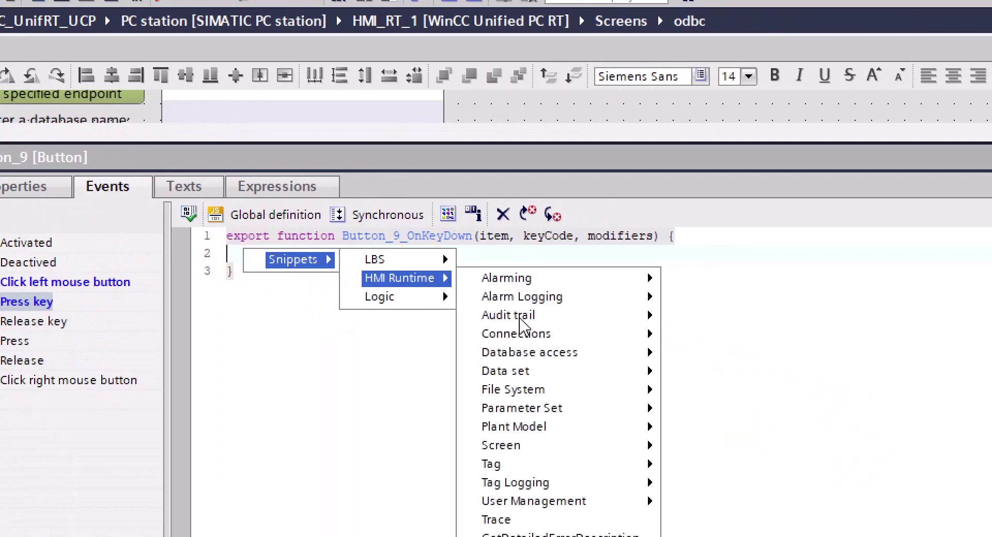
mouse_move(557, 357)
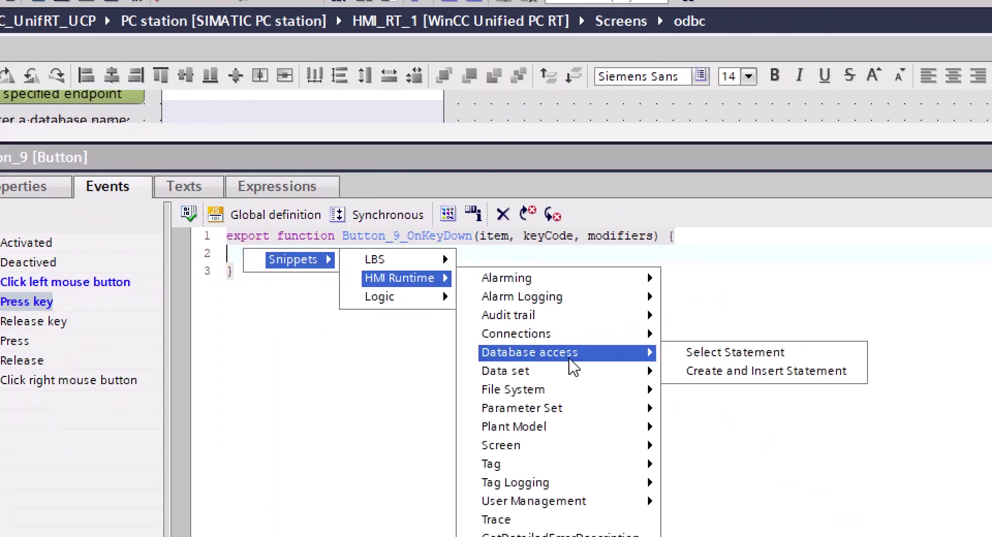
left_click(711, 357)
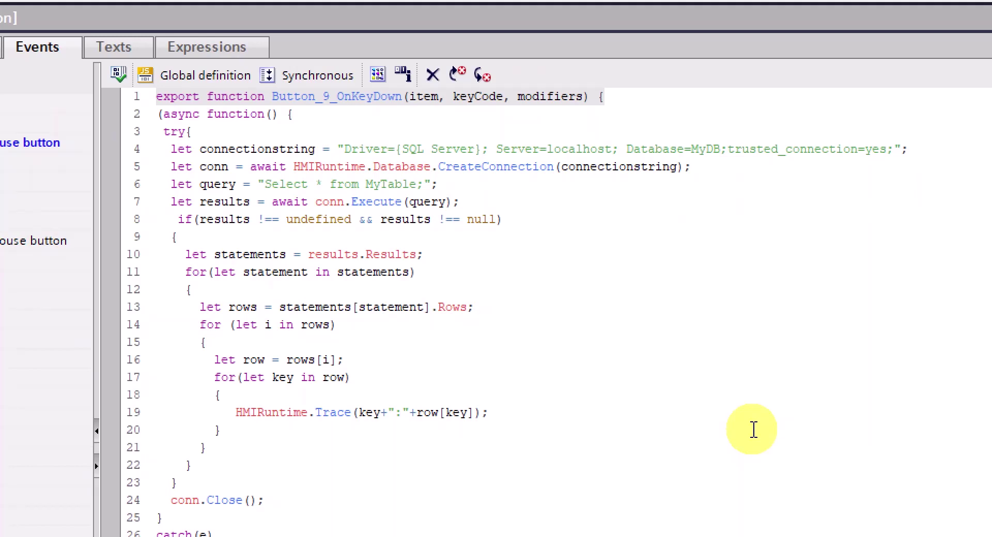
- Examine the driver, server and database parts of the connection string in the inserted snippet
left_click(135, 153)
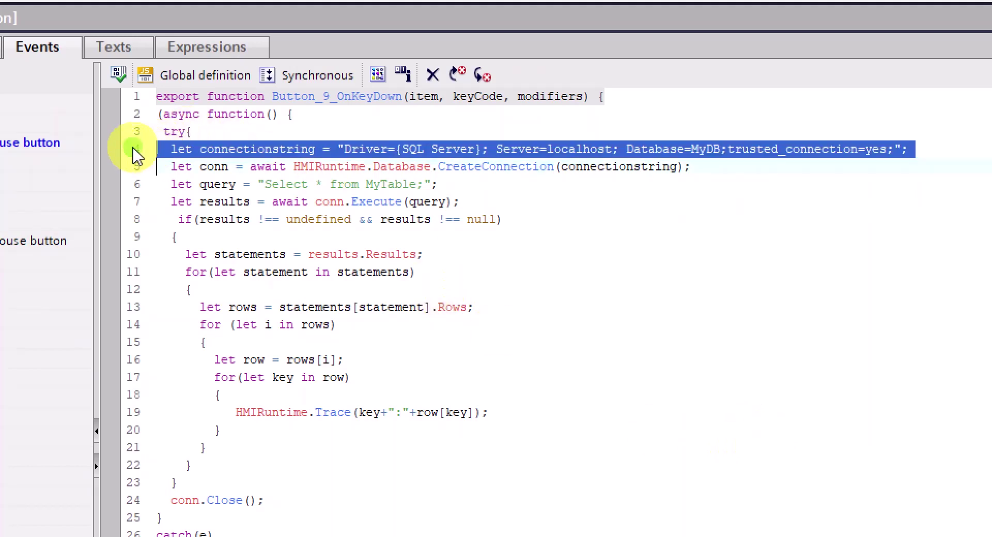
left_click(280, 184)
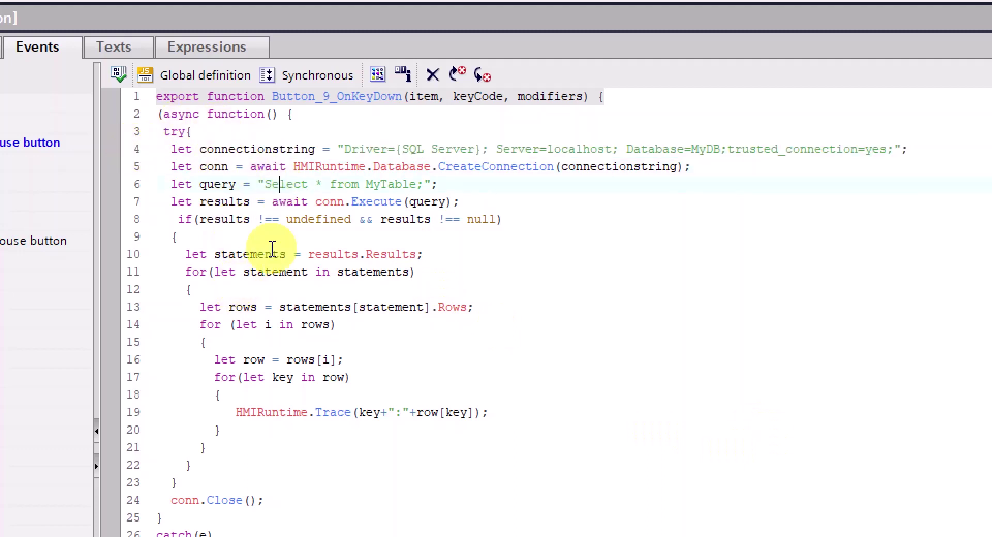
left_click_drag(337, 149, 366, 150)
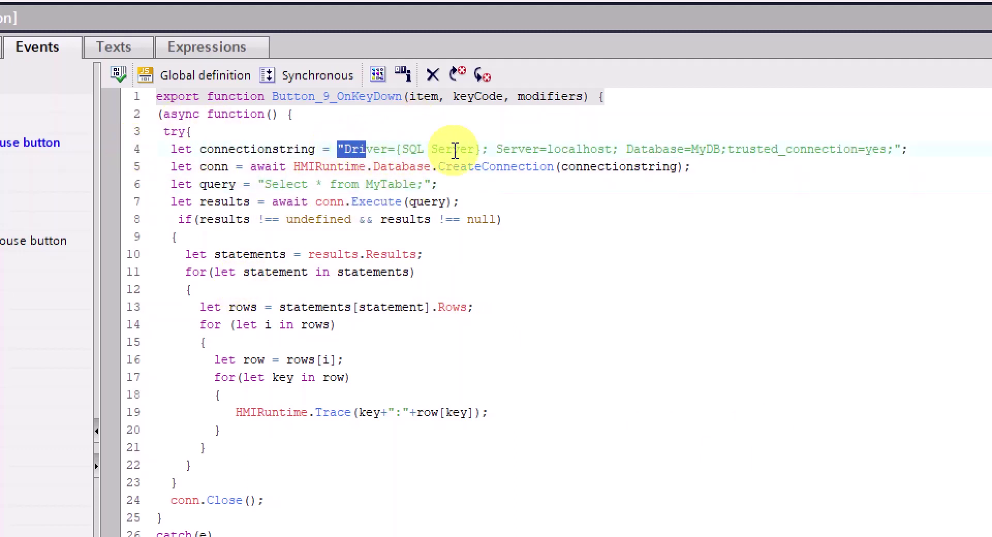
left_click_drag(455, 150, 875, 154)
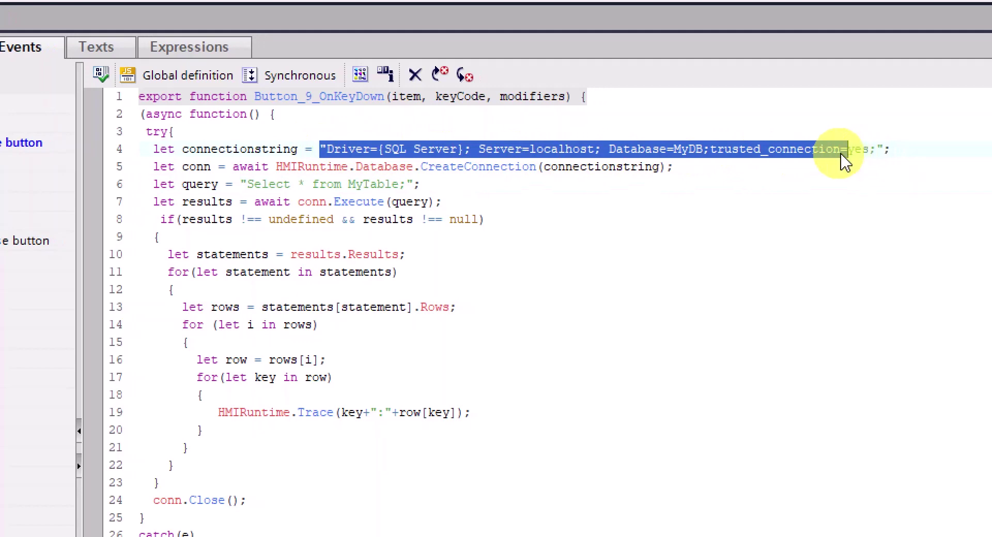
left_click_drag(493, 150, 581, 150)
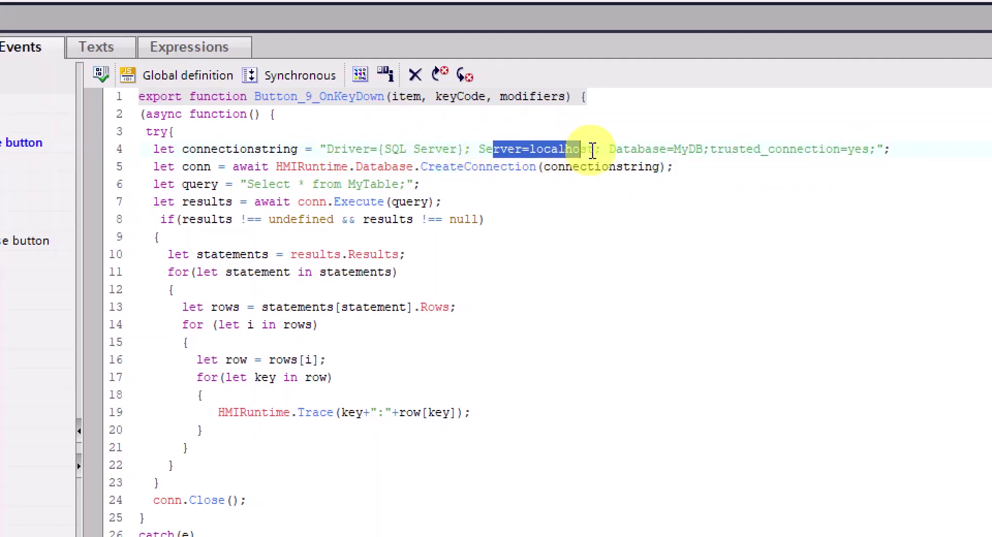
left_click(601, 149)
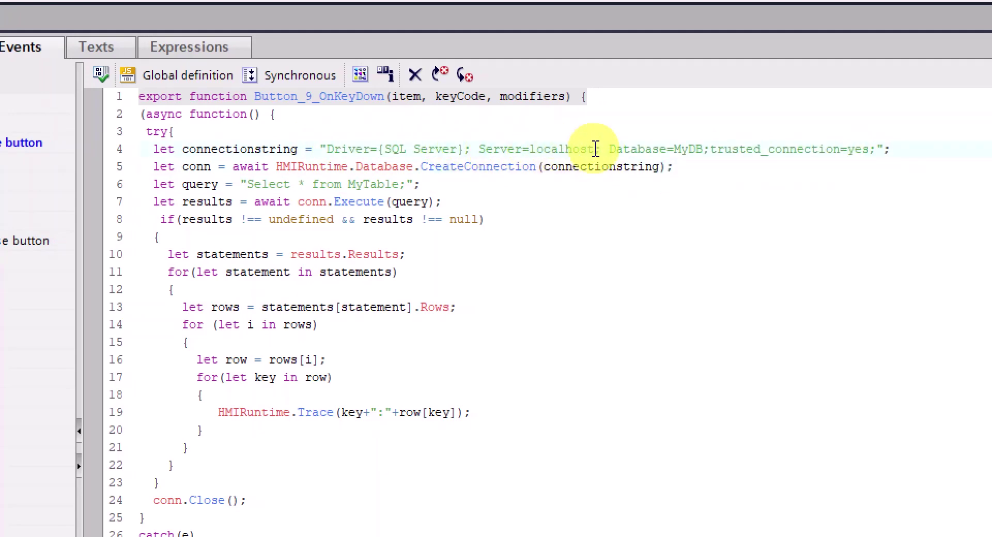
left_click_drag(611, 151, 702, 157)
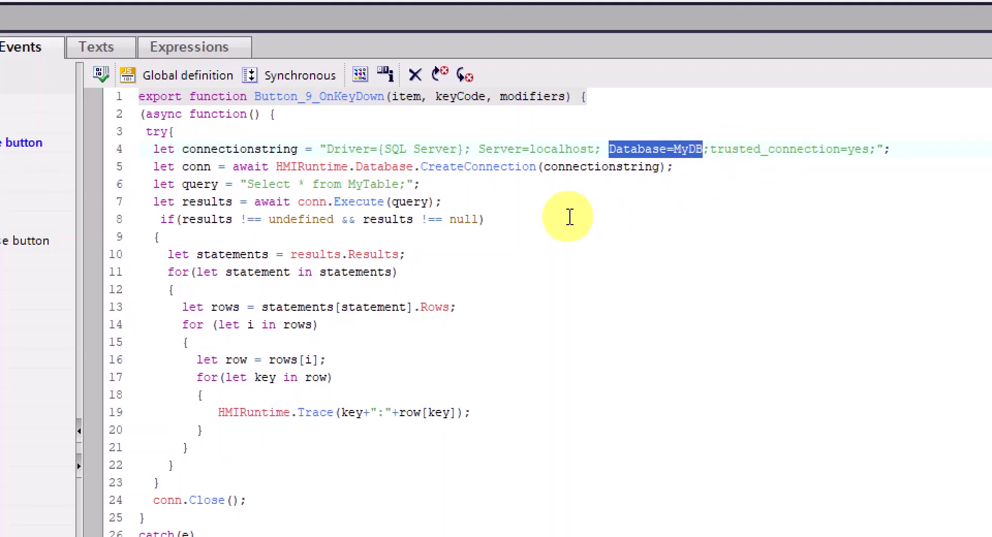
- Examine the query line of the snippet with its Select statement on MyTable
left_click(248, 184)
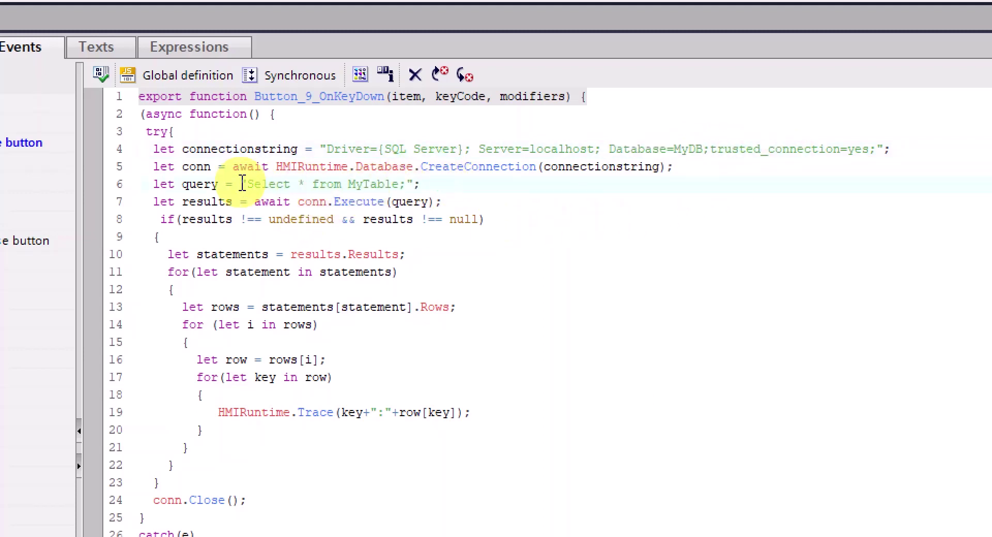
left_click(133, 186)
left_click_drag(249, 184, 406, 179)
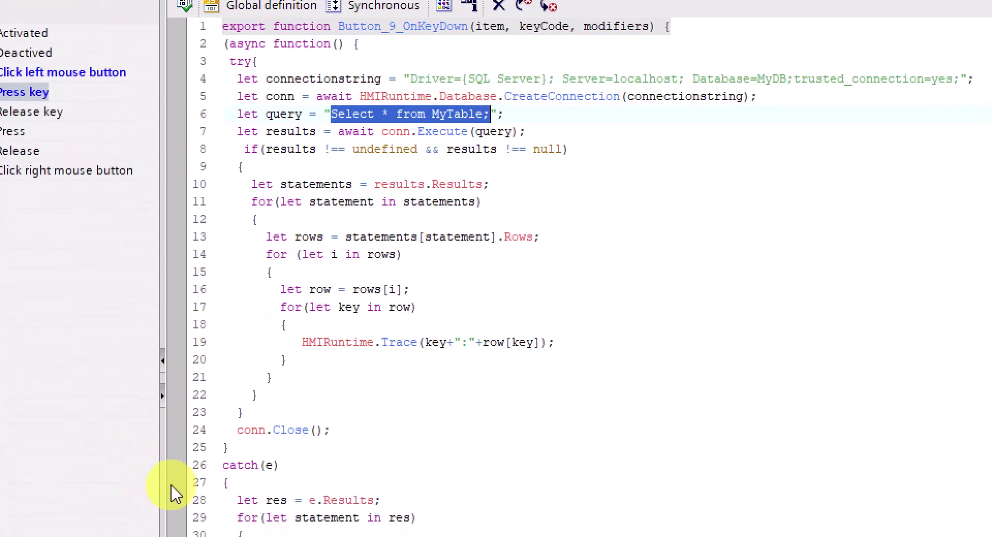
- Examine the HMIRuntime.Trace line inside the snippet's innermost key loop
left_click_drag(316, 232, 558, 238)
left_click(558, 237)
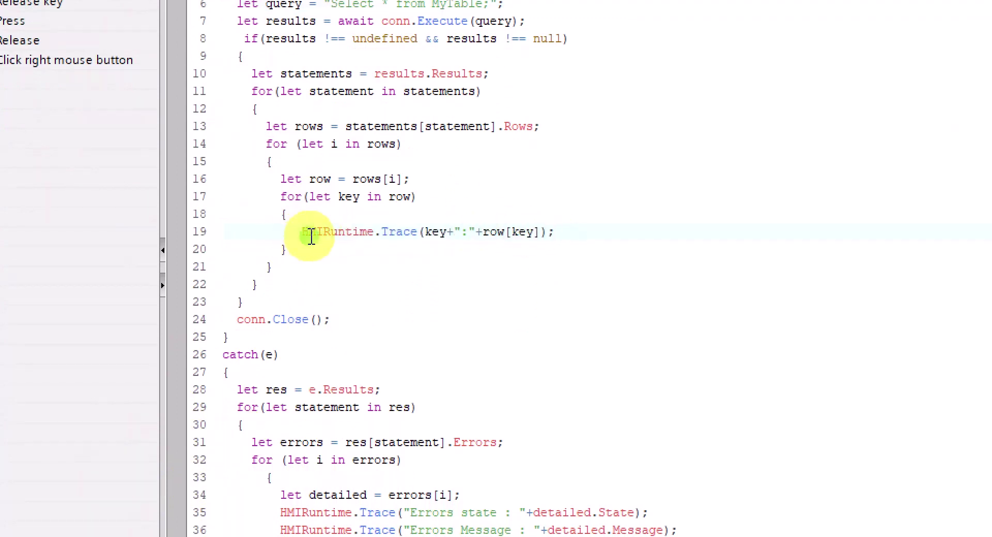
left_click(309, 232)
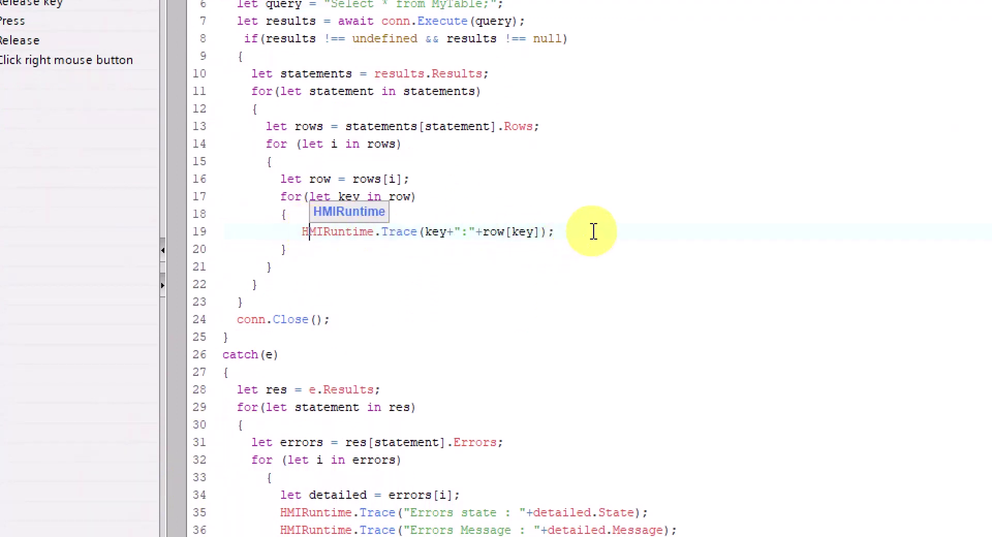
- Delete the script from the button's Press key event and open the Click left mouse button event script
left_click(562, 234)
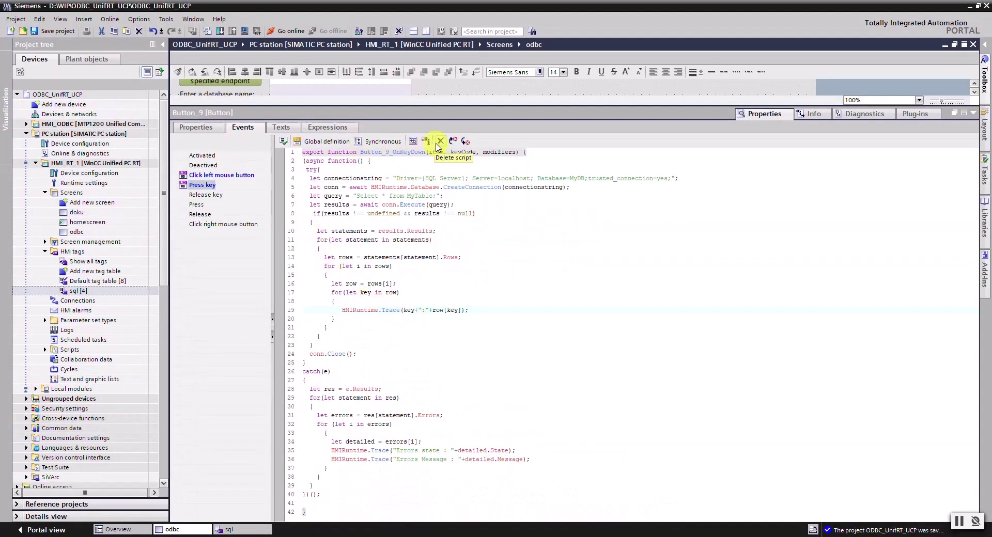
left_click(439, 140)
left_click(256, 176)
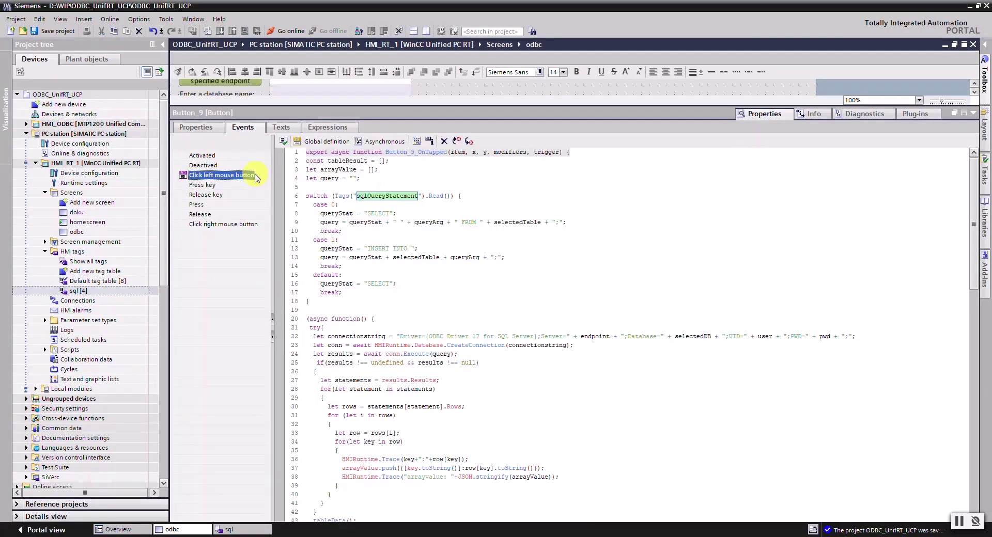
- Examine the tableData() call placed before conn.Close() in the left mouse button script
scroll(444, 290, "down", 5)
scroll(444, 290, "down", 4)
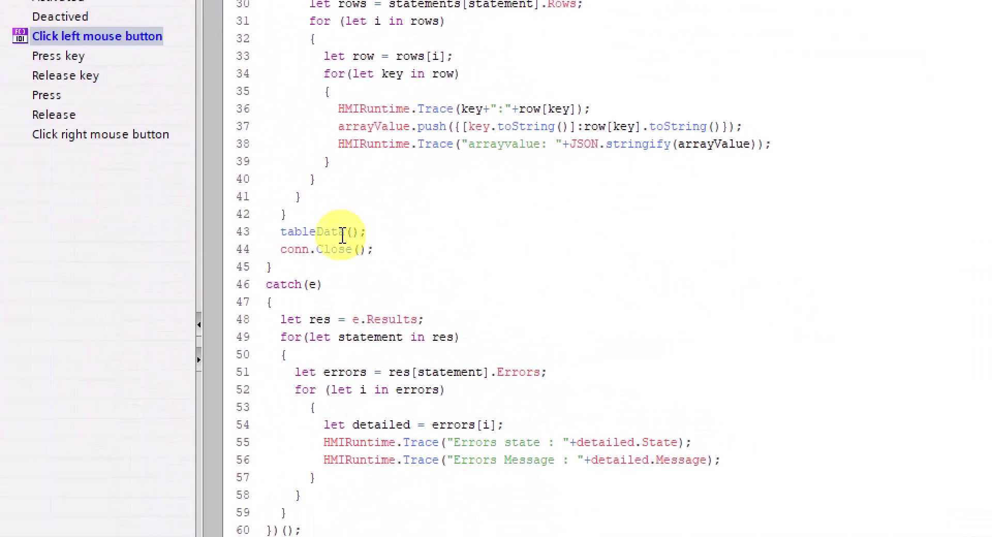
left_click_drag(377, 231, 265, 231)
left_click(426, 231)
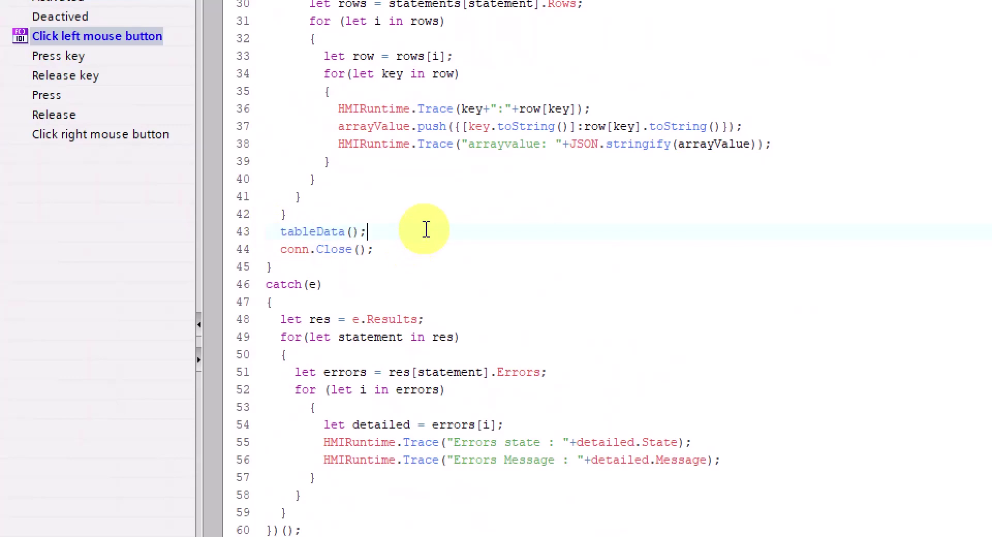
- Examine the arrayValue[i] and globalTableModel references at the start of the tableData function
scroll(457, 204, "down", 7)
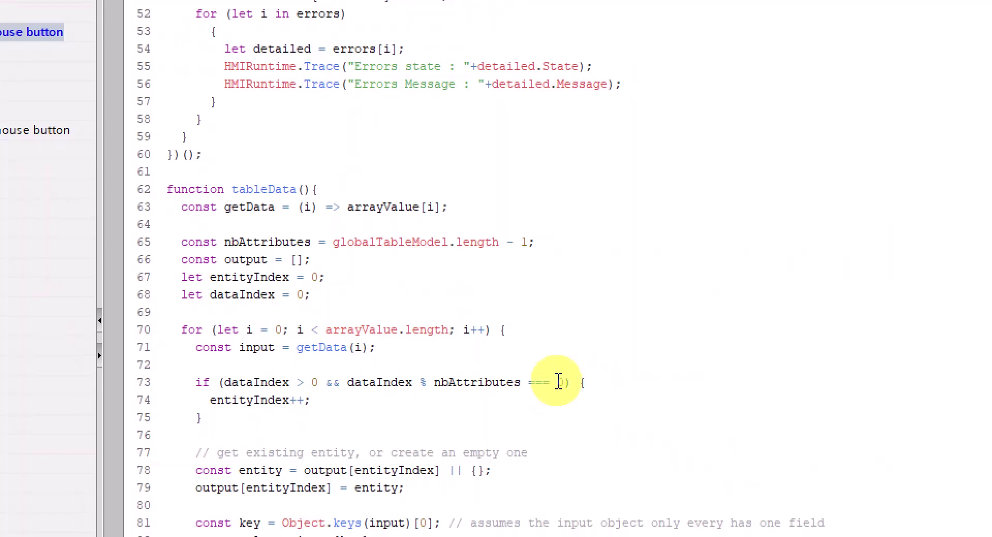
left_click_drag(347, 206, 442, 207)
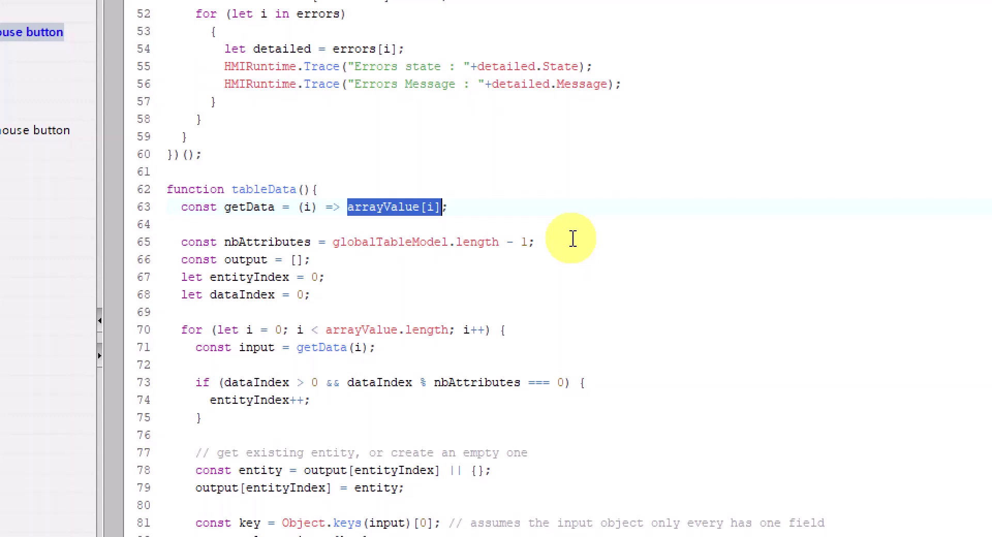
left_click_drag(326, 243, 450, 247)
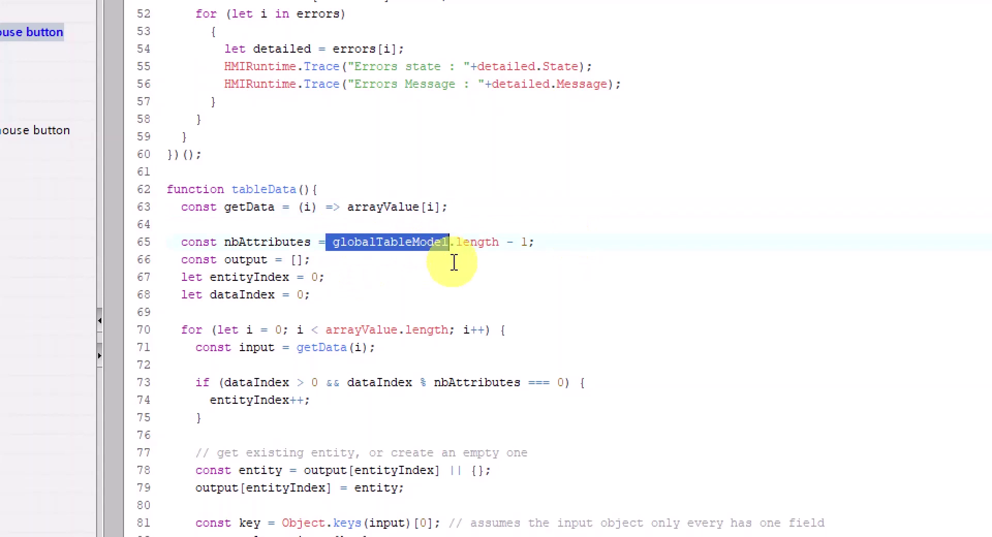
left_click(453, 260)
double_click(352, 243)
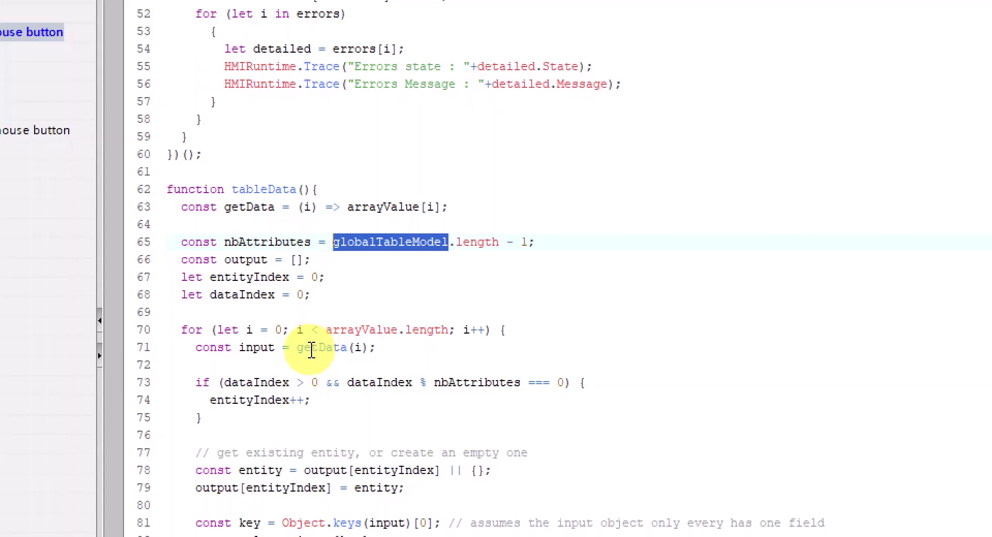
scroll(465, 482, "down", 2)
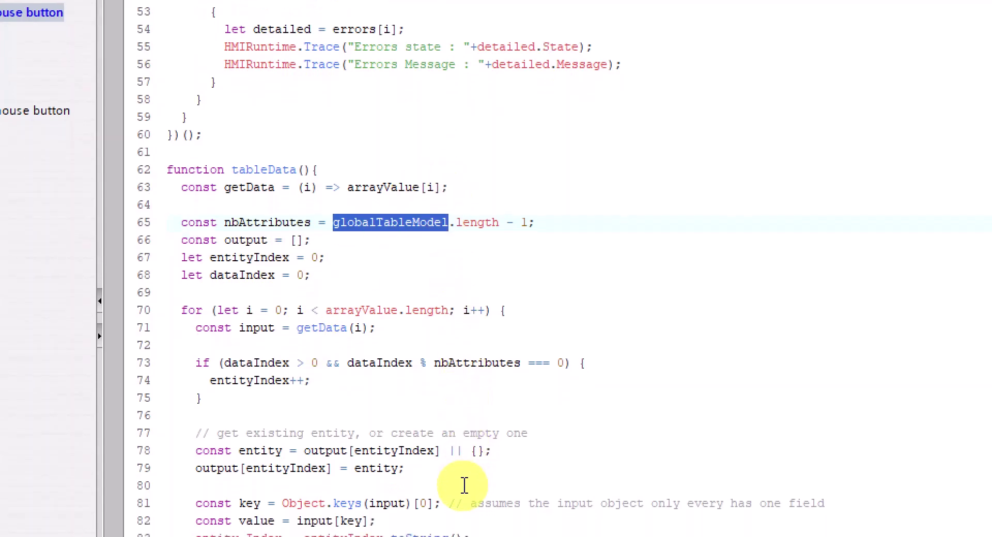
scroll(458, 486, "down", 1)
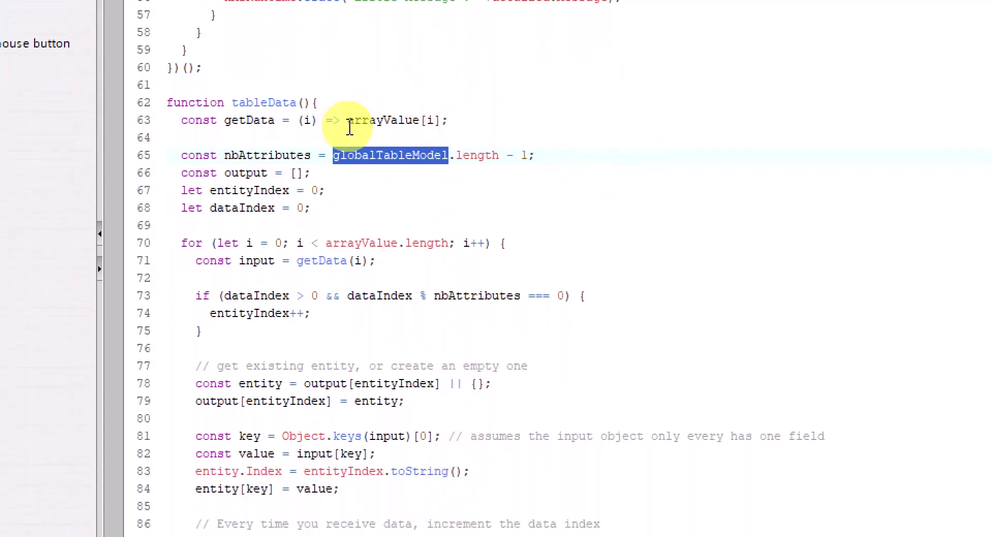
left_click(407, 127)
left_click_drag(347, 124, 437, 127)
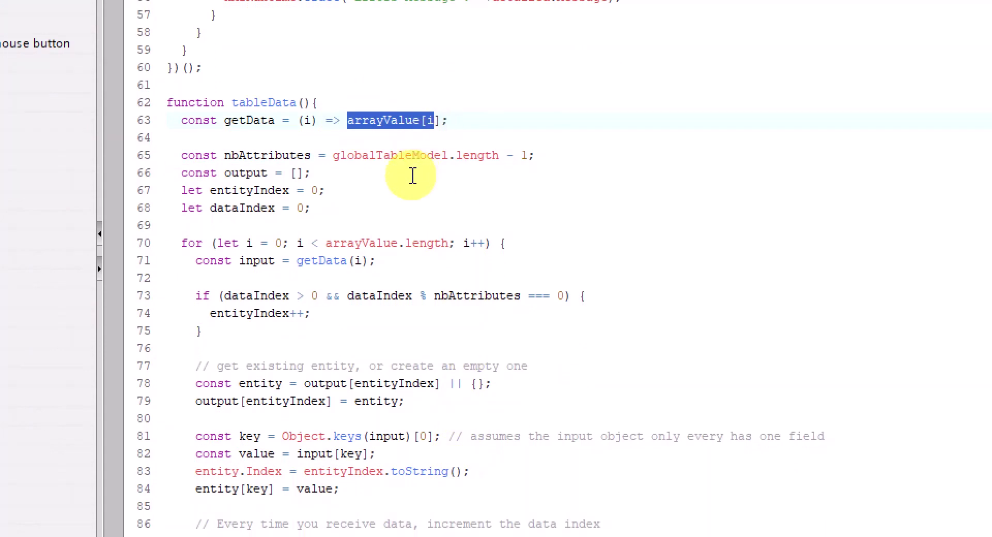
- Examine the entity.Index assignment inside the tableData function's arrayValue loop
scroll(442, 481, "down", 3)
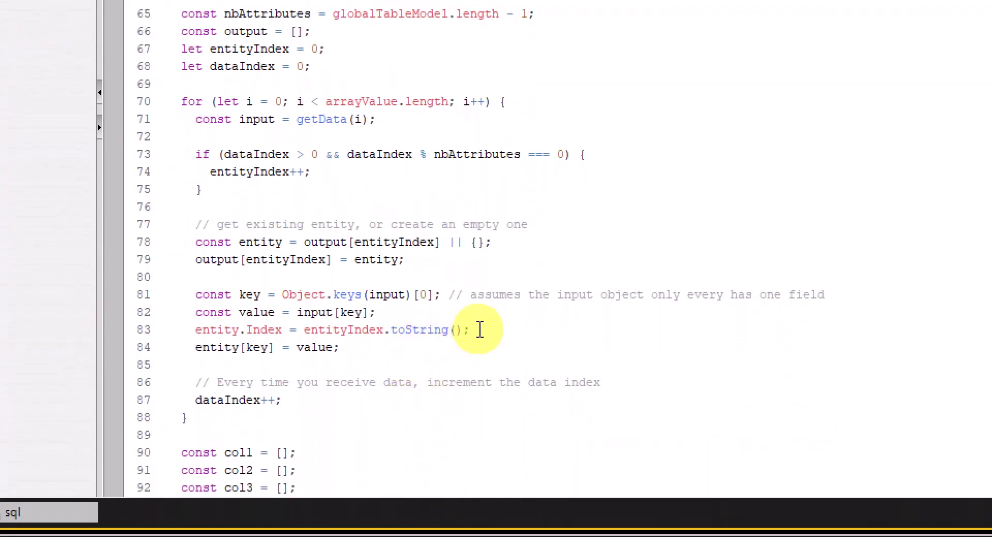
left_click_drag(476, 331, 159, 328)
left_click(155, 329)
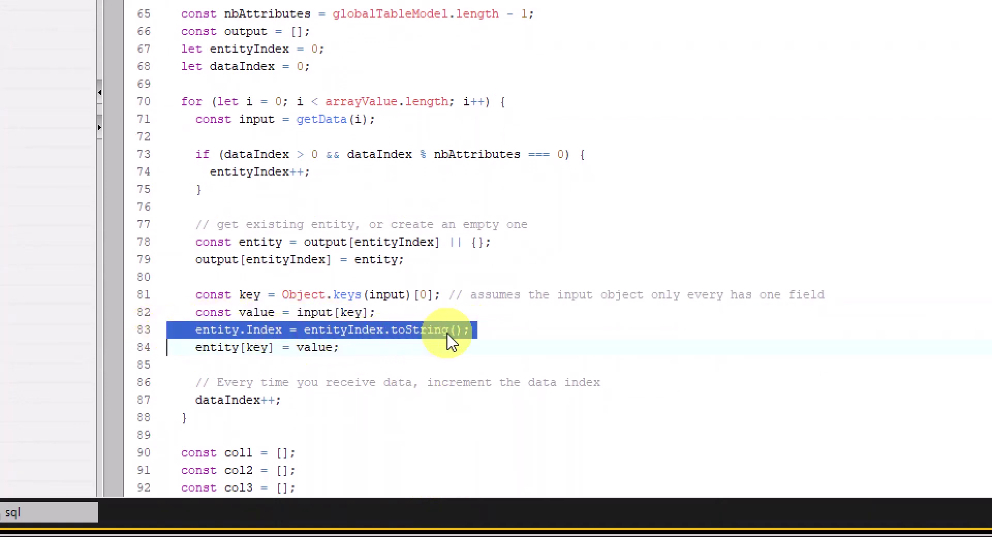
left_click(499, 331)
left_click(188, 330, "shift")
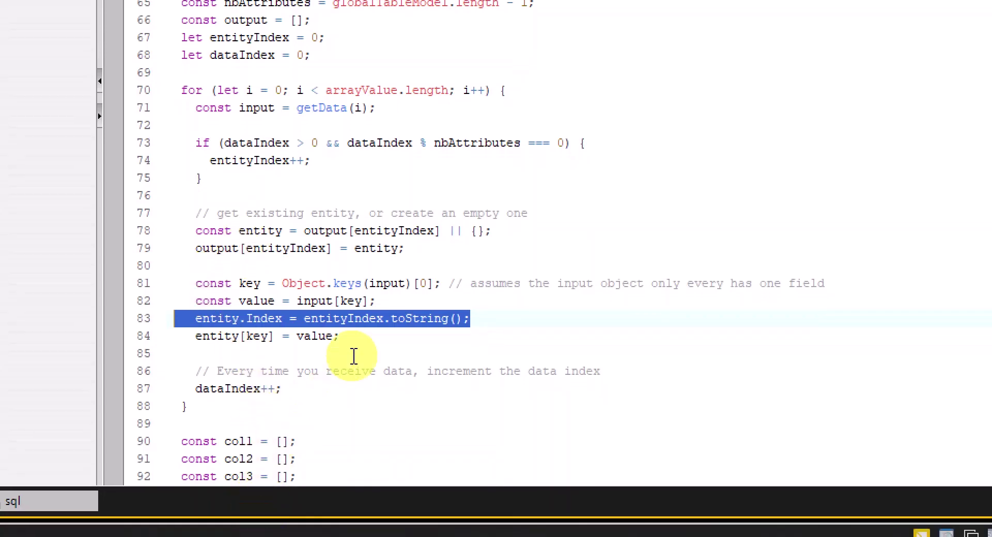
left_click(336, 355)
scroll(321, 279, "down", 3)
scroll(312, 289, "up", 3)
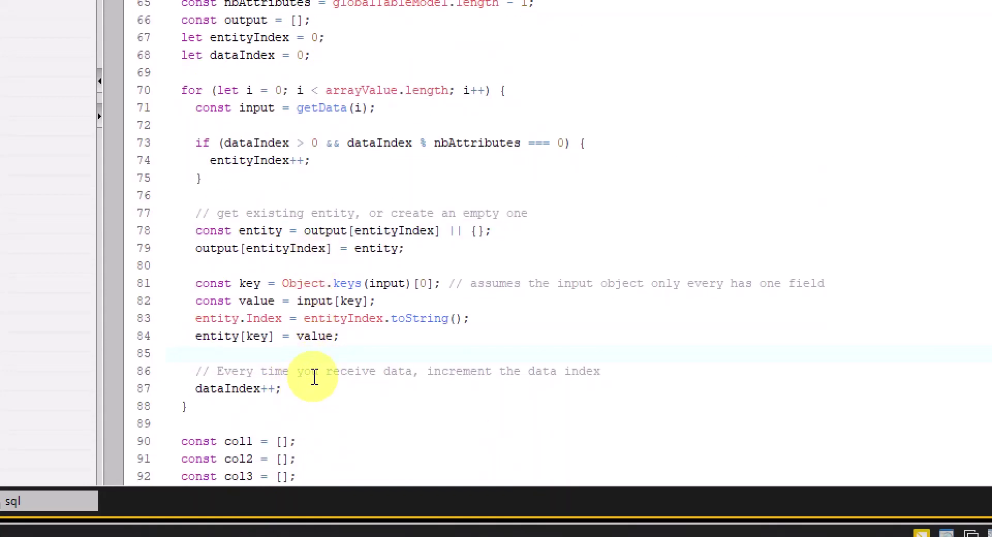
- Examine the col1 to col3 array declarations and the loop that pushes the output values into them
scroll(315, 376, "down", 5)
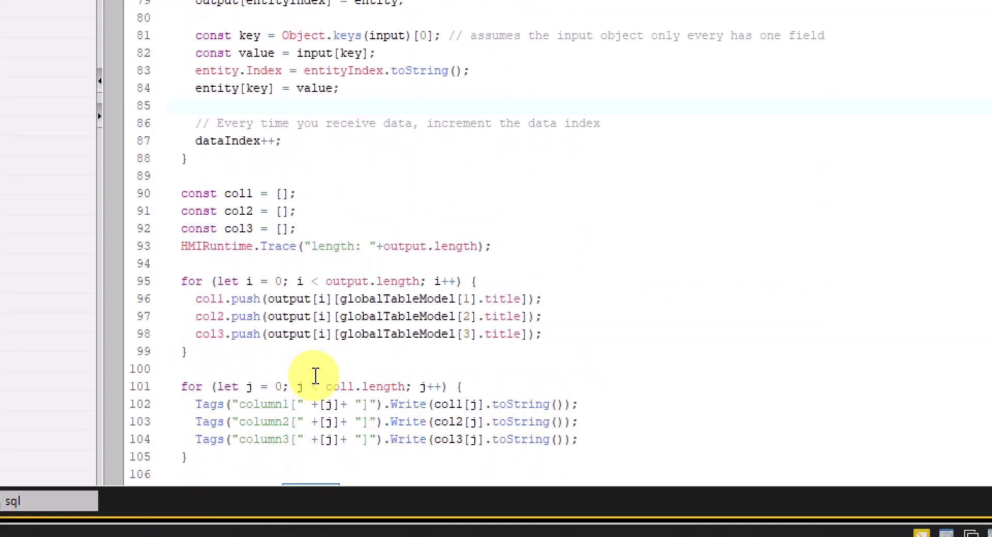
scroll(193, 177, "down", 2)
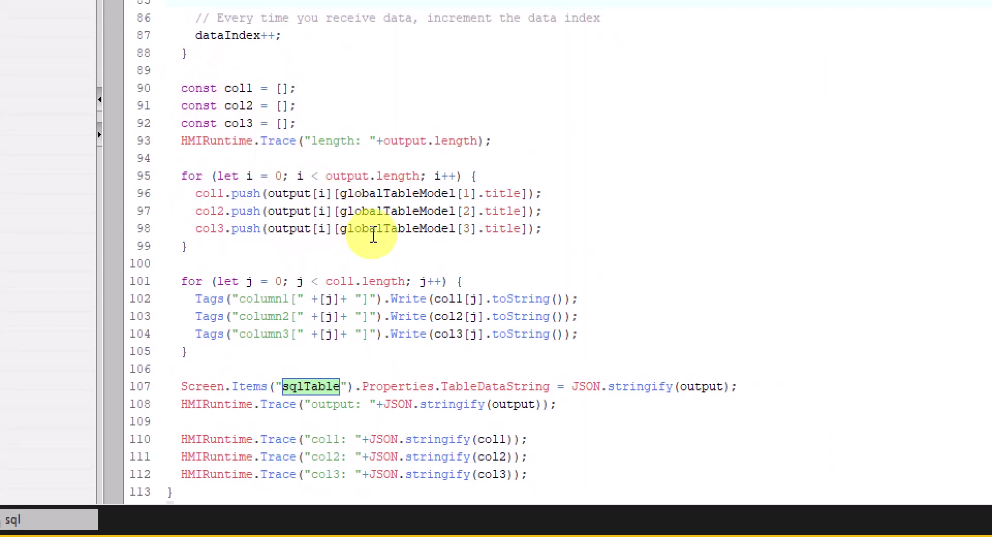
left_click_drag(296, 124, 182, 94)
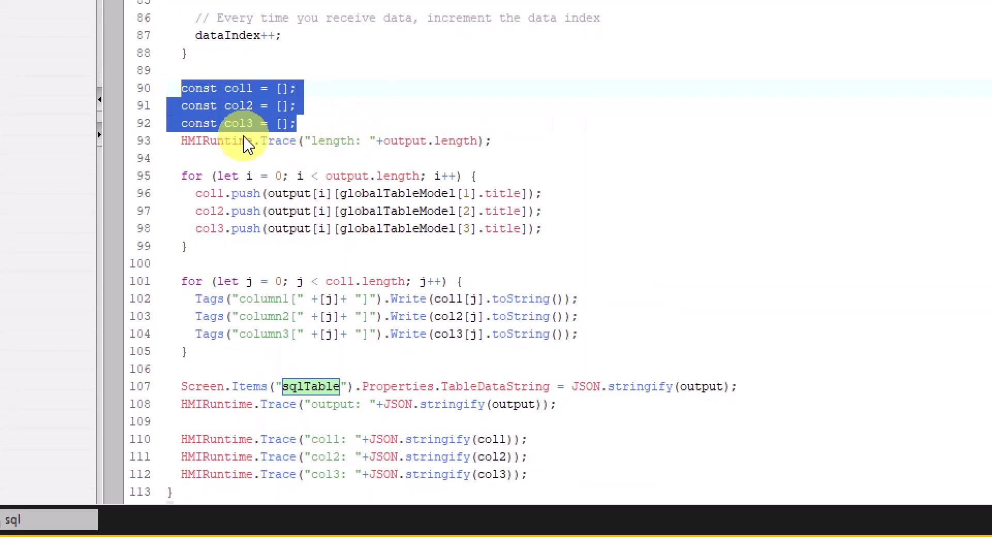
left_click(239, 211)
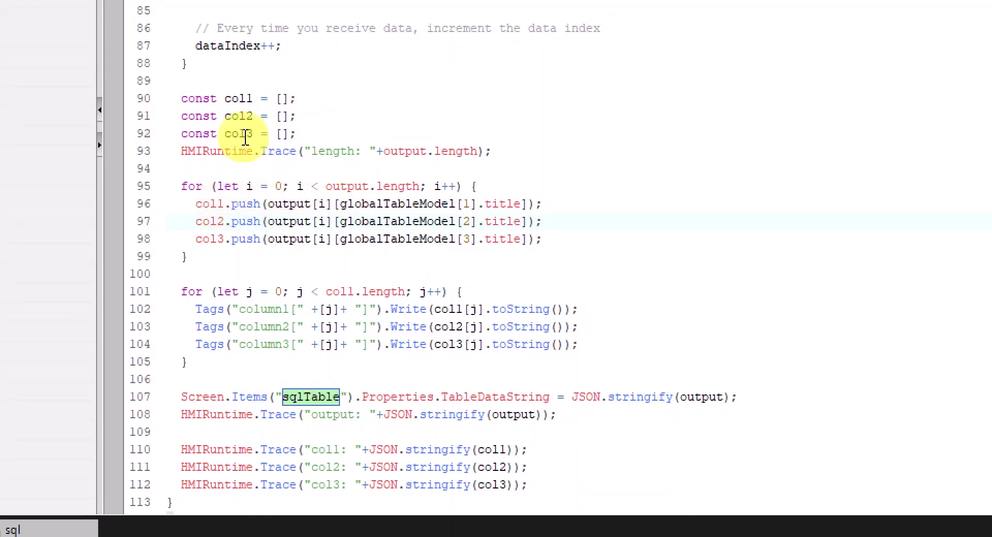
- Add the declaration "const col4 = [];" below the col3 array declaration
left_click(378, 125)
key("Return")
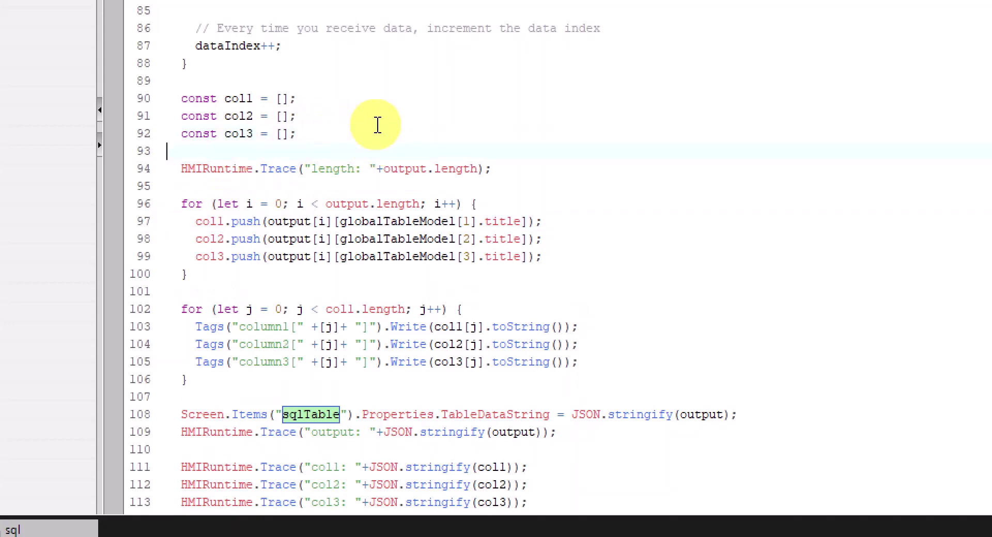
type("const col4 = [];")
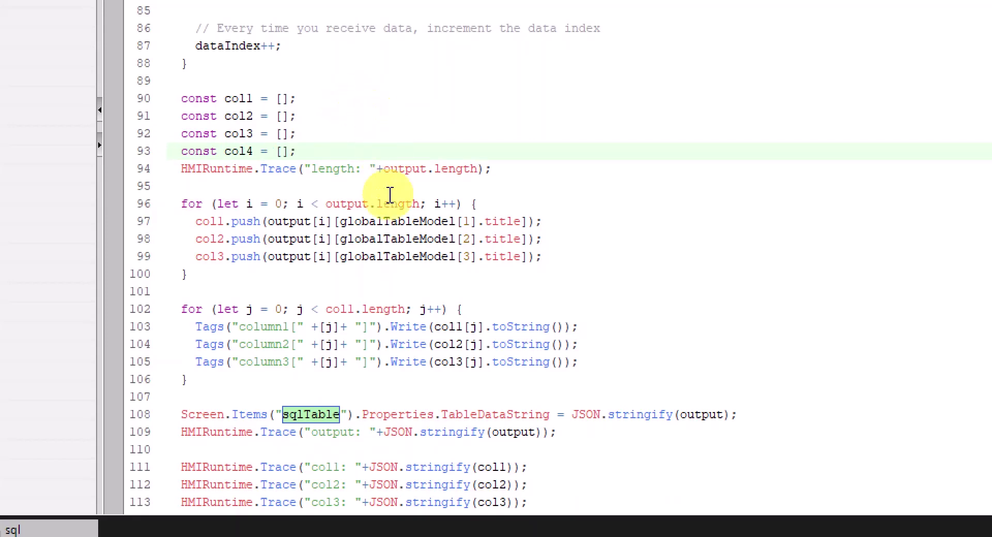
- Duplicate the col3.push line in the output loop and change the copy to col4 with globalTableModel index 4
left_click(118, 257)
key("ctrl+c")
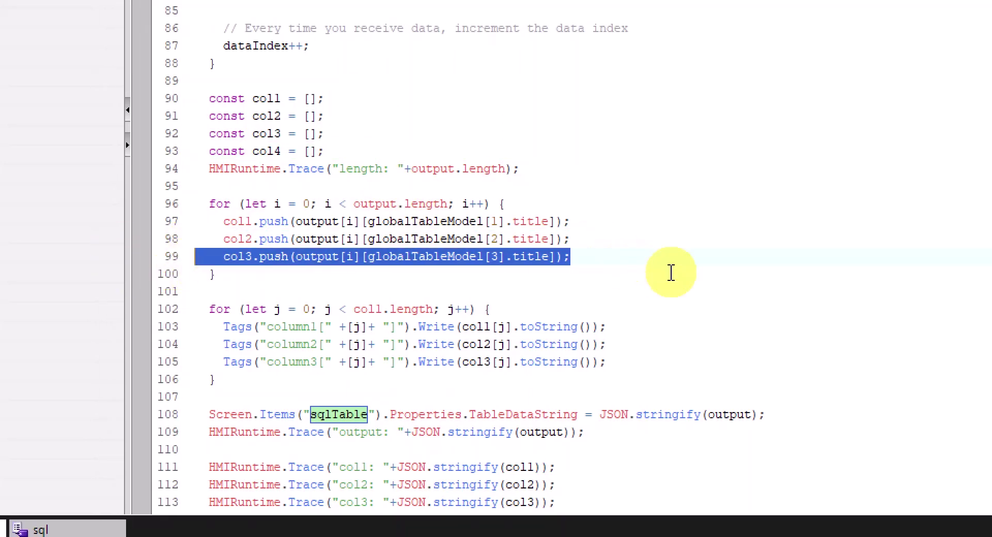
left_click(617, 259)
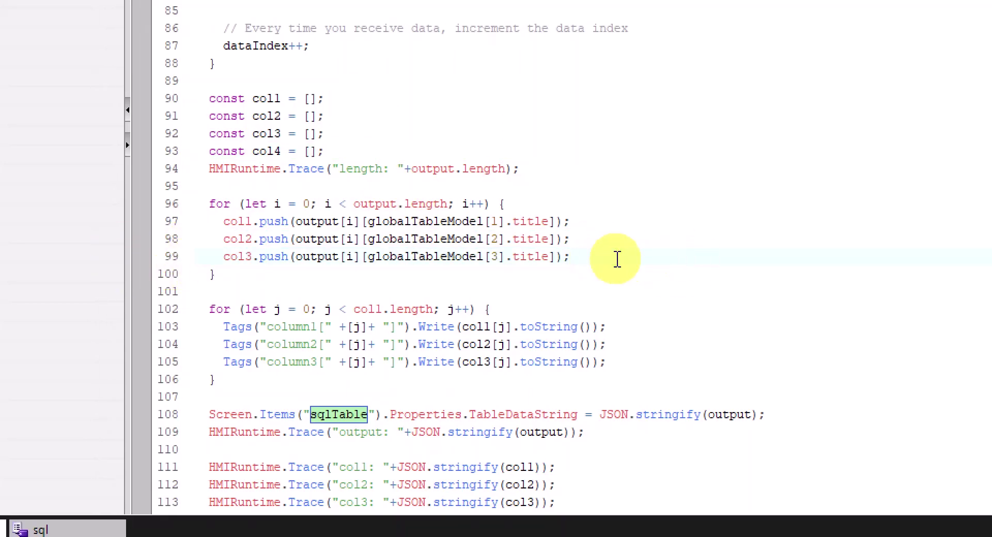
key("Return")
key("ctrl+v")
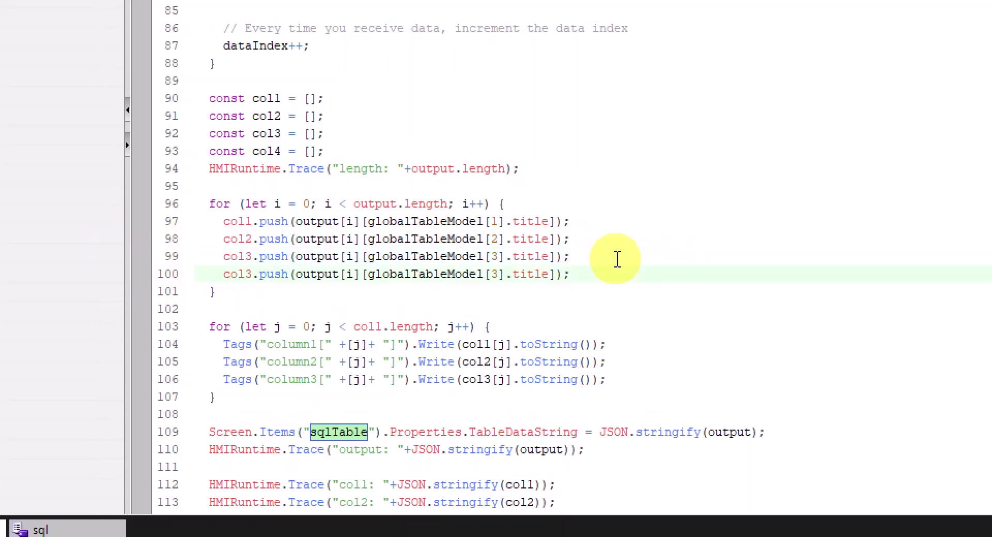
left_click(499, 275)
key("BackSpace")
type("4")
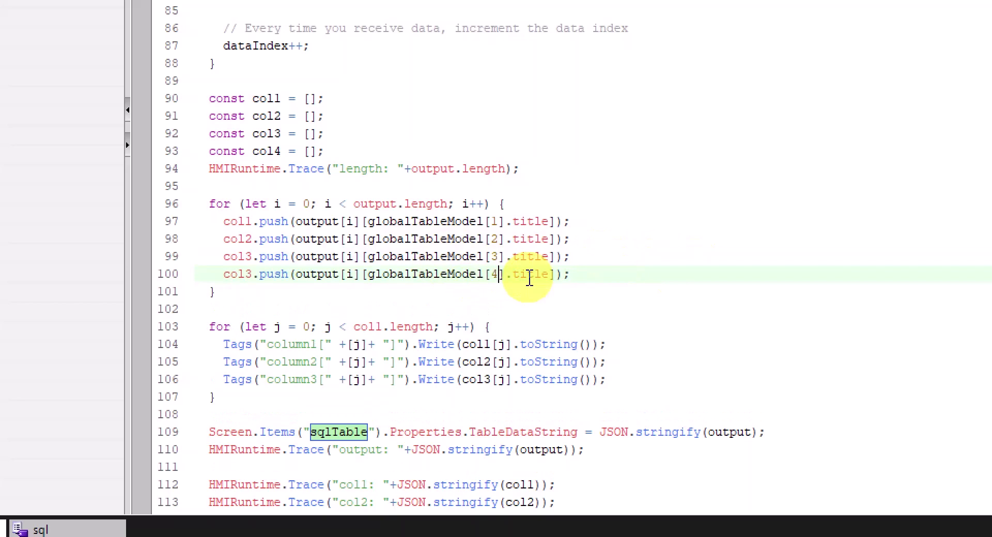
left_click(254, 275)
key("BackSpace")
type("4")
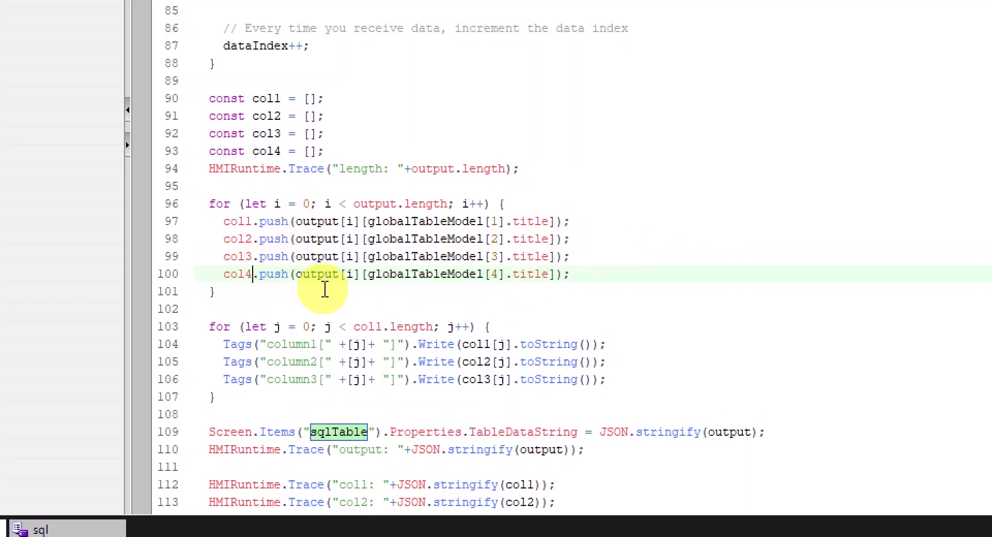
- Duplicate the column3 tag write line and change the copy to write col4 to the column4 tag
left_click_drag(607, 380, 195, 381)
key("ctrl+c")
left_click(682, 380)
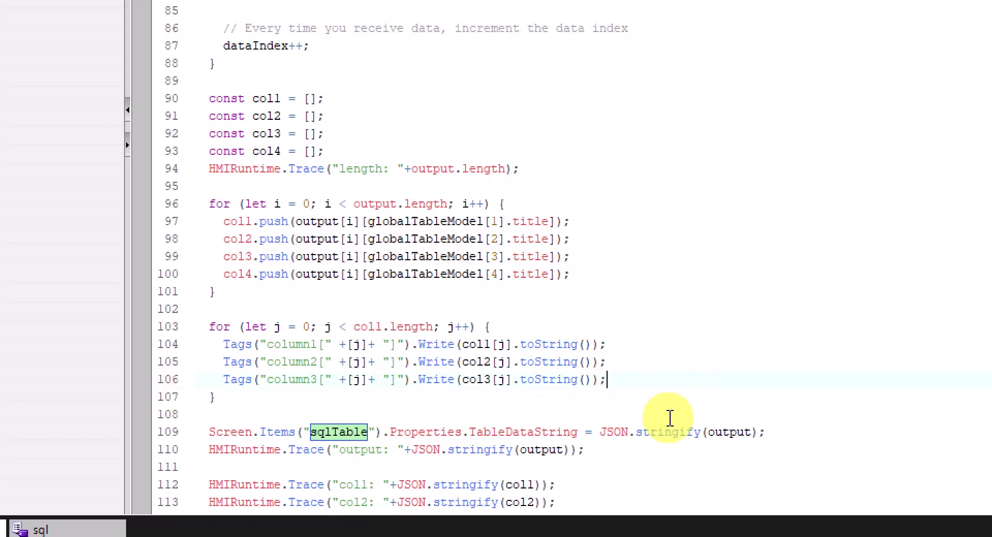
key("Return")
key("ctrl+v")
left_click(492, 398)
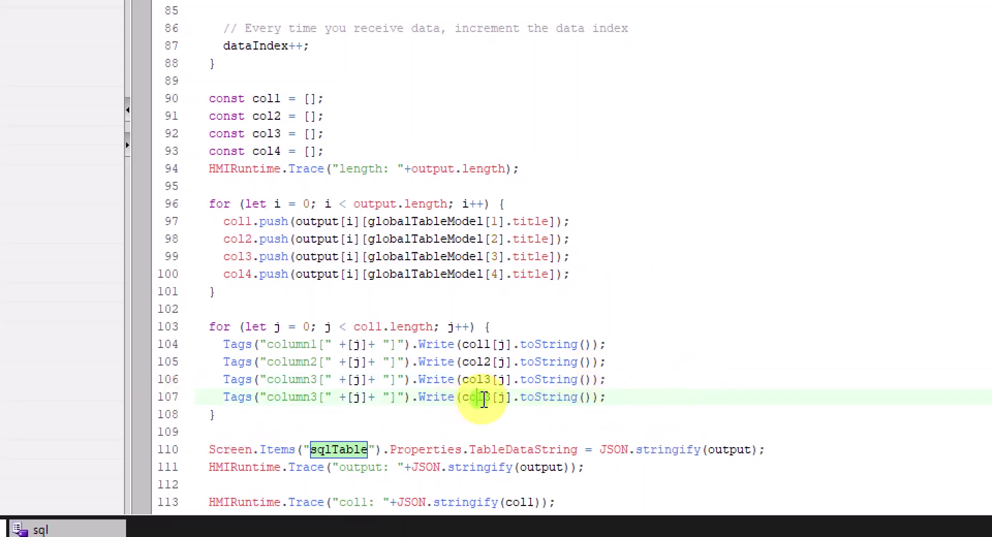
key("BackSpace")
type("4")
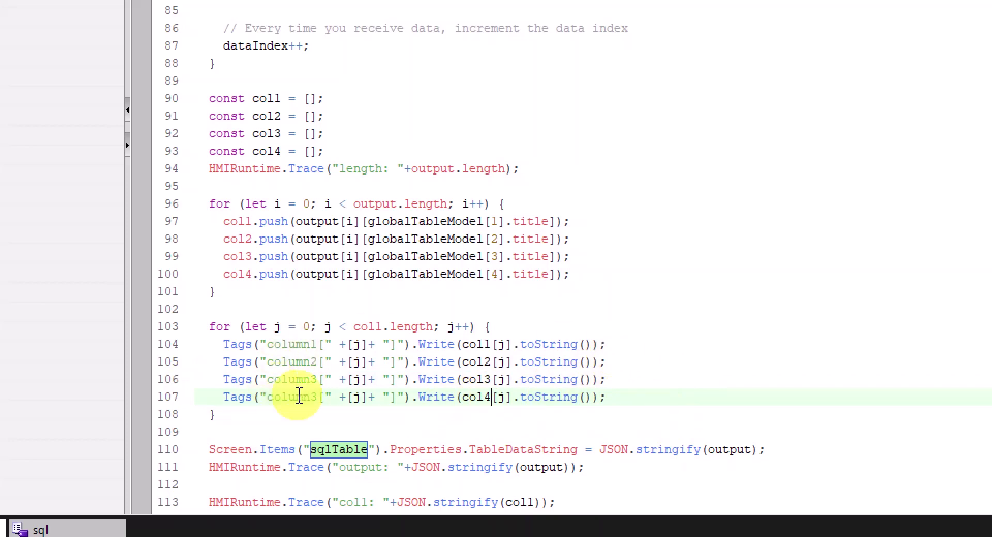
left_click(317, 397)
key("BackSpace")
type("4")
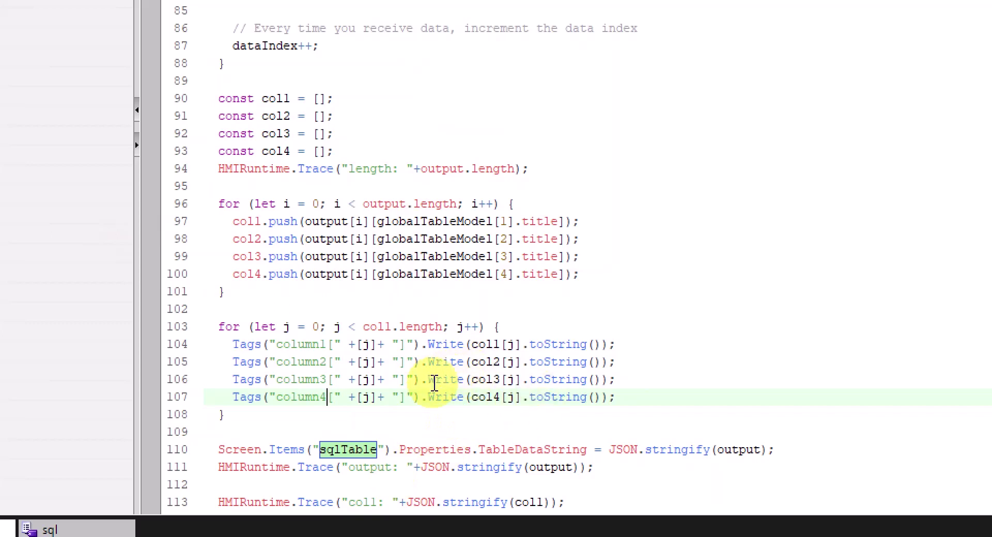
- Examine the col1.length condition of the tag-writing loop and the column array declarations
left_click_drag(320, 328, 465, 327)
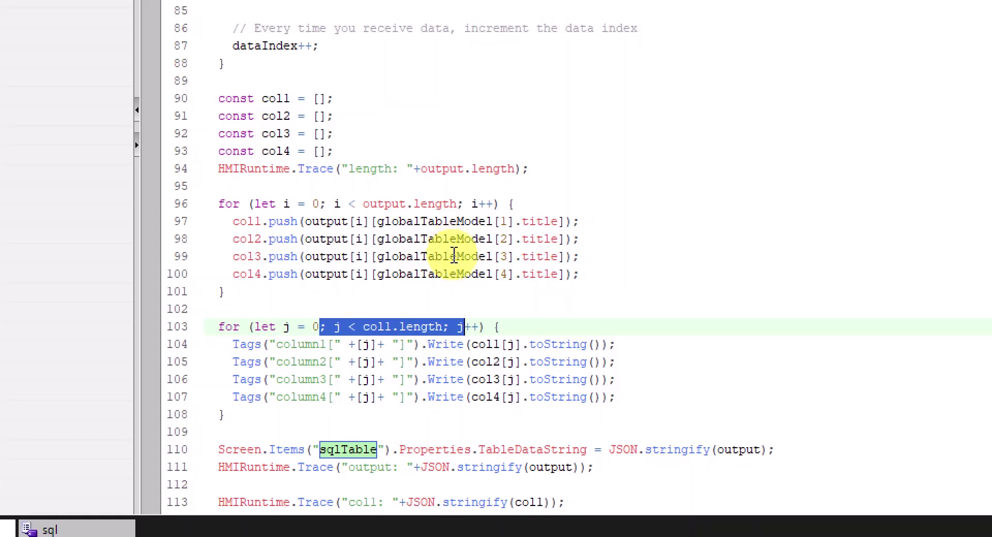
left_click(395, 327)
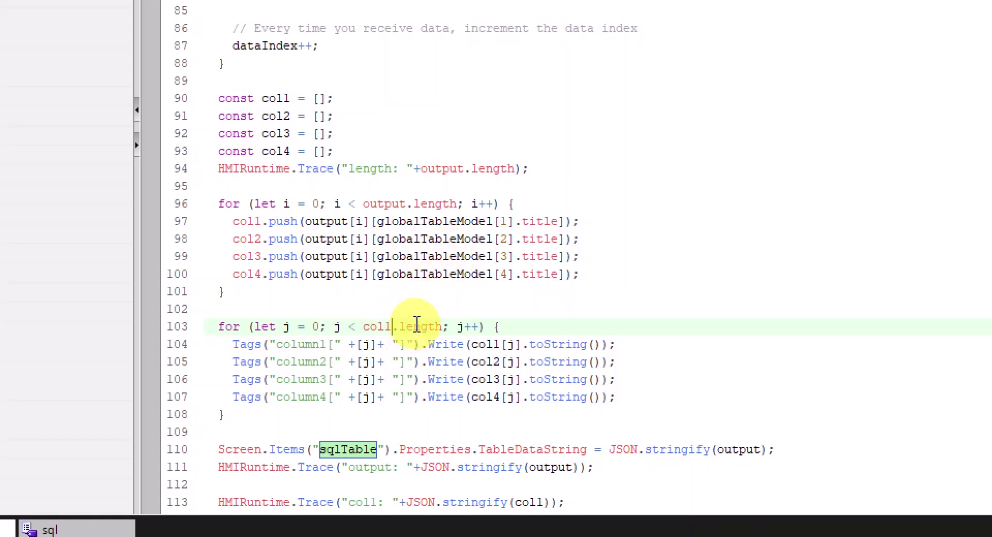
left_click_drag(346, 173, 195, 115)
left_click(423, 169)
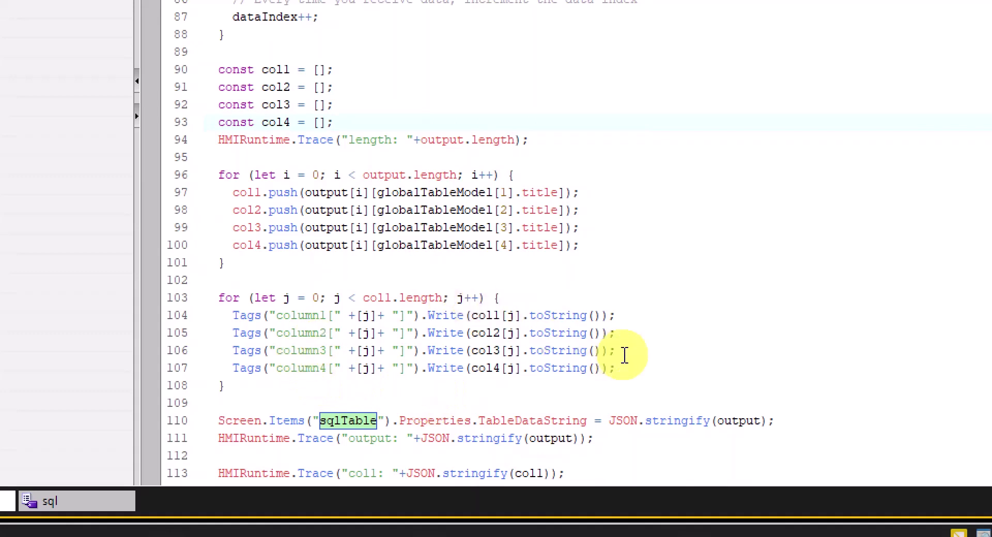
- Examine the line that assigns the stringified output to the TableDataString property of sqlTable
left_click(350, 386)
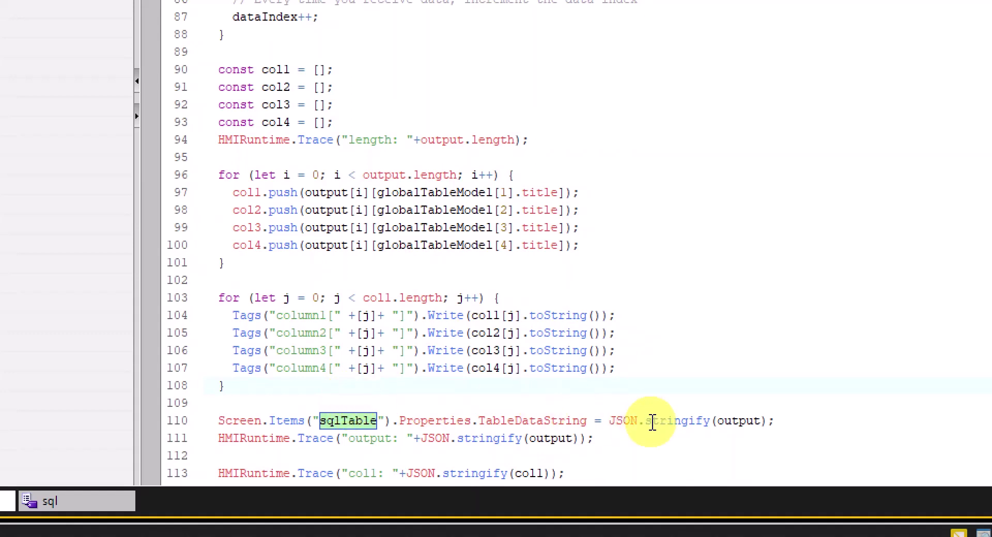
left_click_drag(222, 421, 379, 420)
left_click_drag(514, 416, 599, 419)
left_click(744, 421)
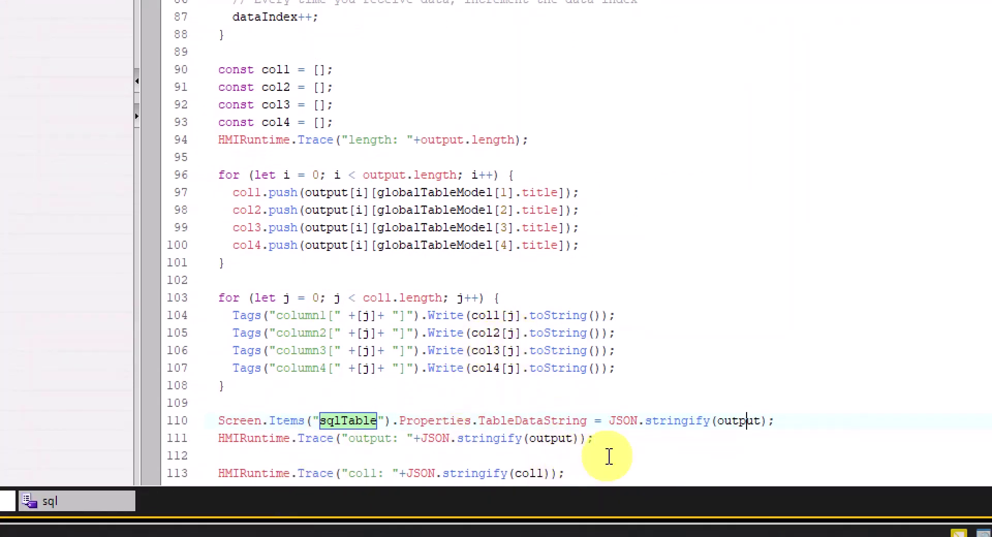
- Examine the HMIRuntime.Trace lines for output and col1 below the TableDataString assignment
left_click(587, 472)
left_click(209, 441, "shift")
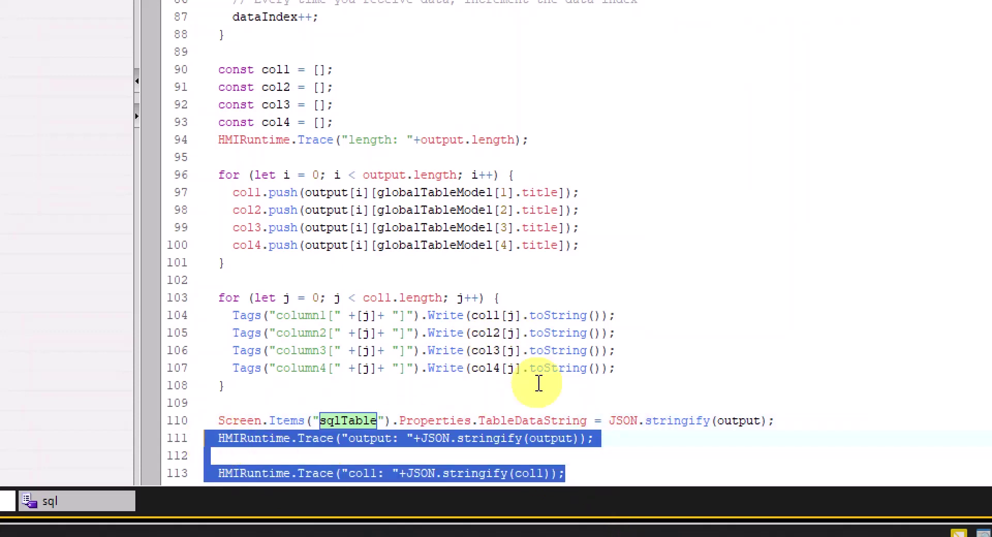
left_click(535, 402)
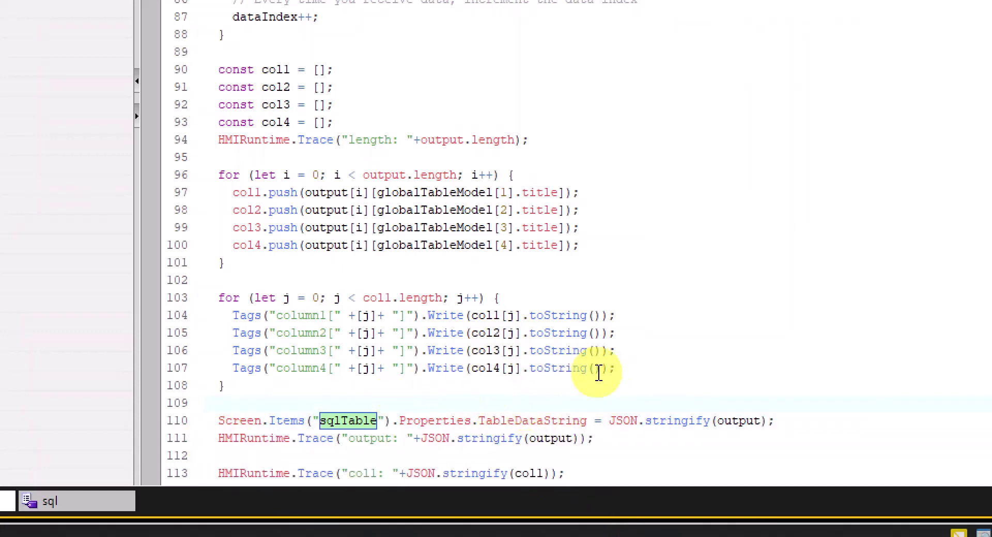
- Delete the column4 tag write, the col4.push line and the col4 array declaration from the script
left_click(191, 369)
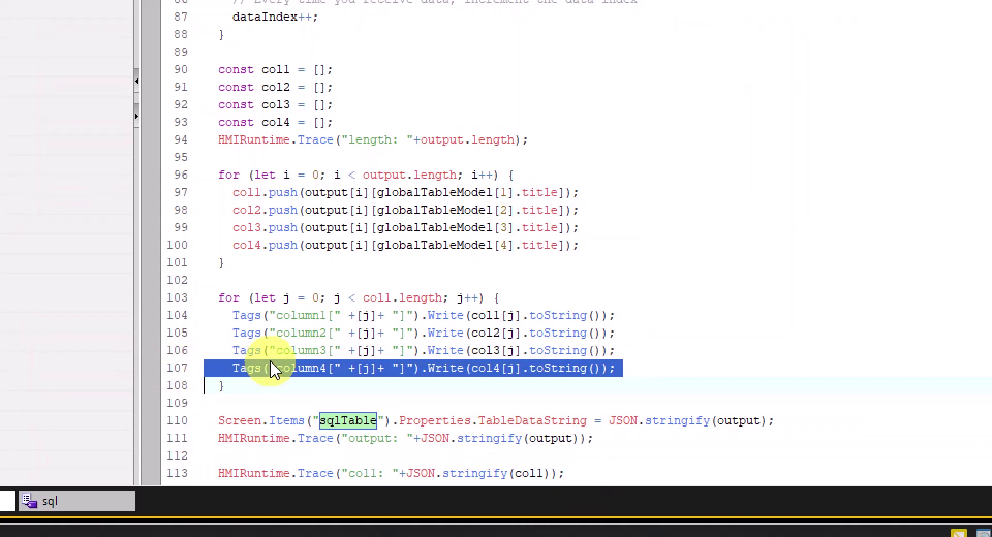
key("Delete")
left_click(186, 247)
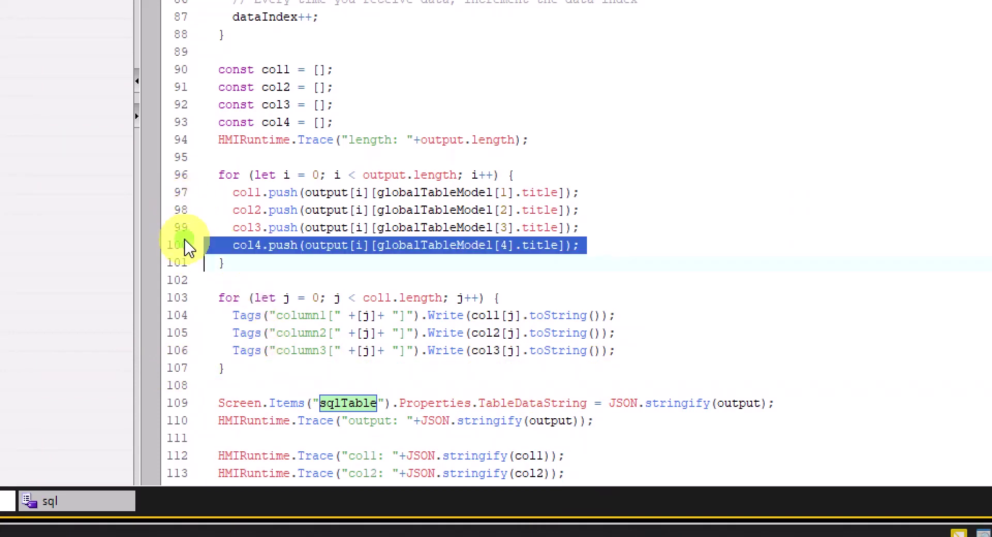
key("Delete")
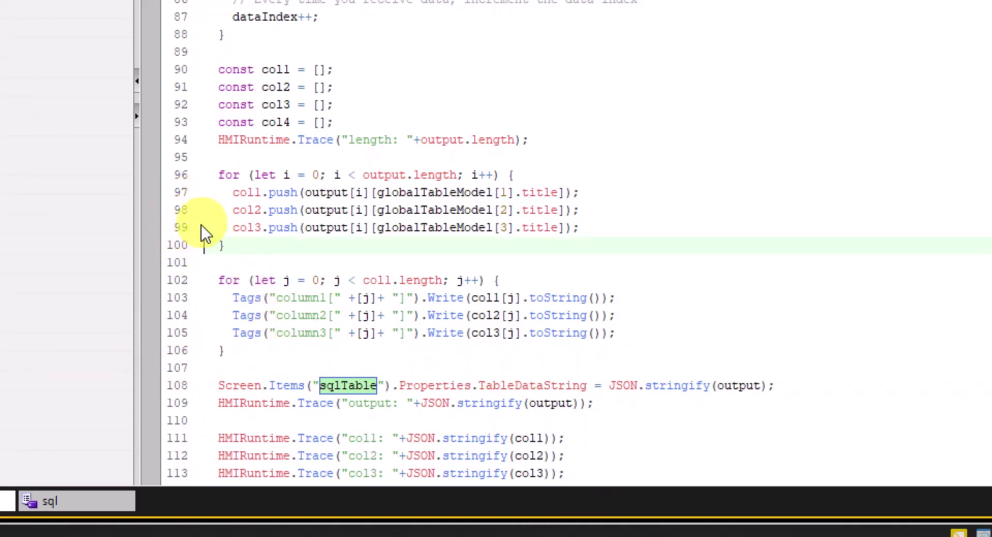
left_click(186, 130)
key("Delete")
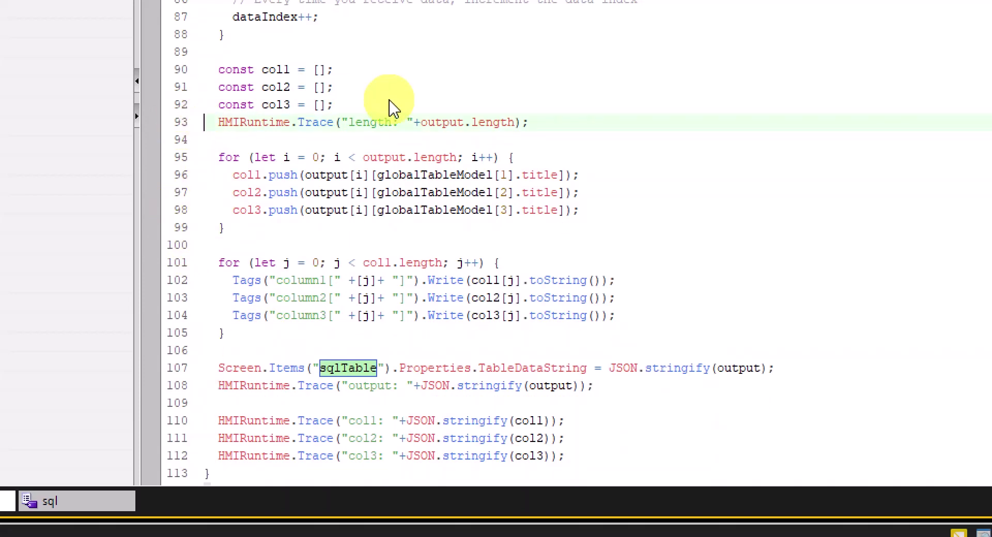
left_click(583, 85)
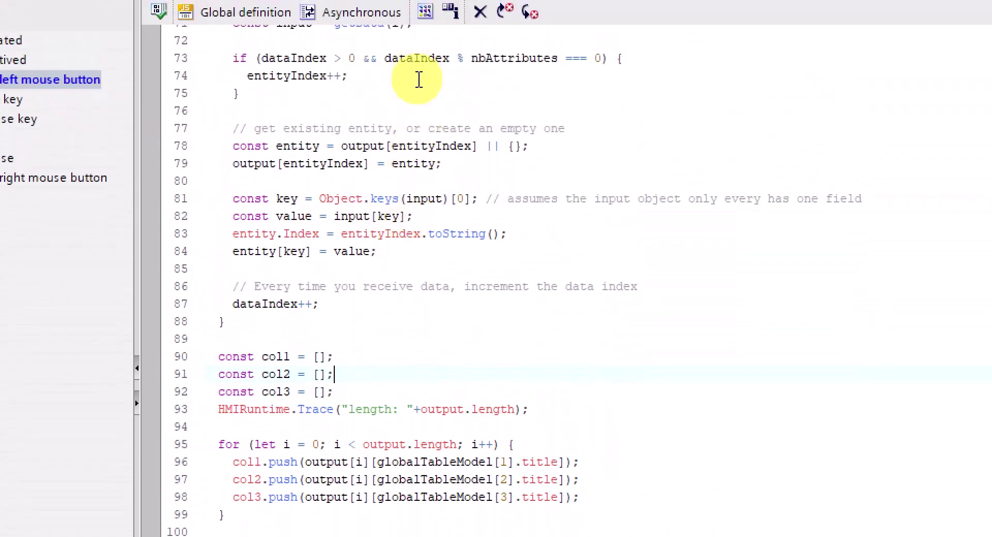
- Return to the earlier part of the Exec query script and collapse the button's properties area
left_click(415, 128)
scroll(415, 127, "up", 17)
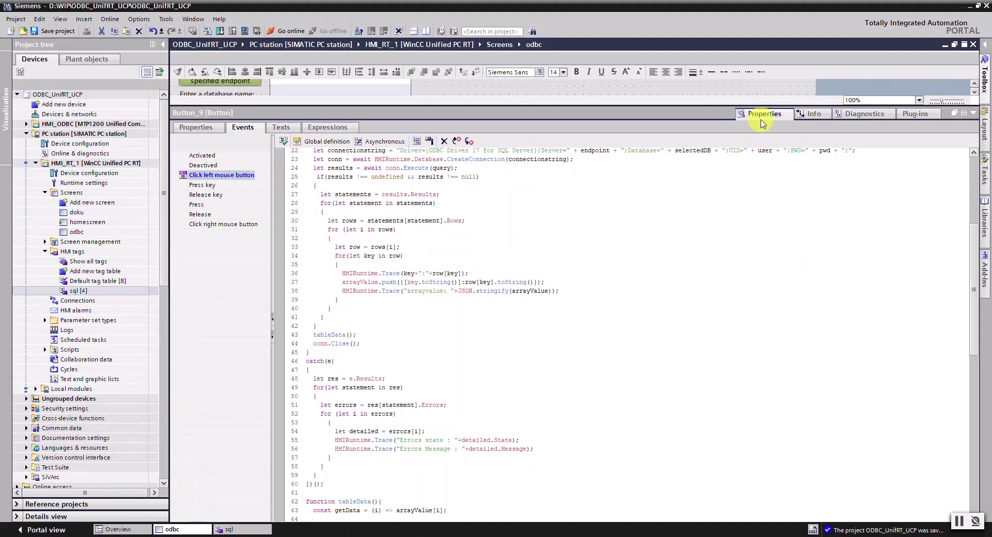
left_click(761, 114)
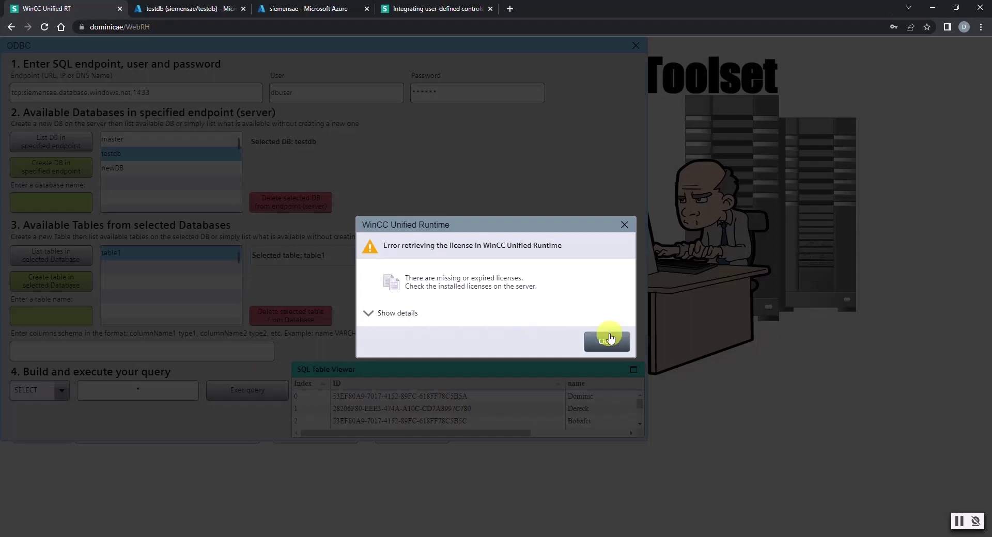
- In the browser's WinCC Unified runtime, dismiss the licence message and set the SQL endpoint to 192.168.0.24\SQLEXPRESS
left_click(605, 338)
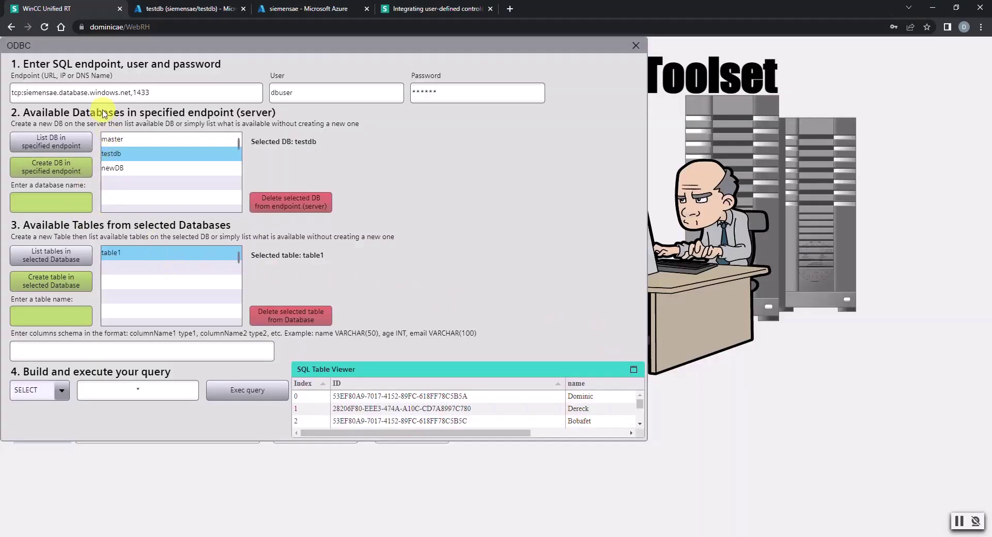
left_click(134, 93)
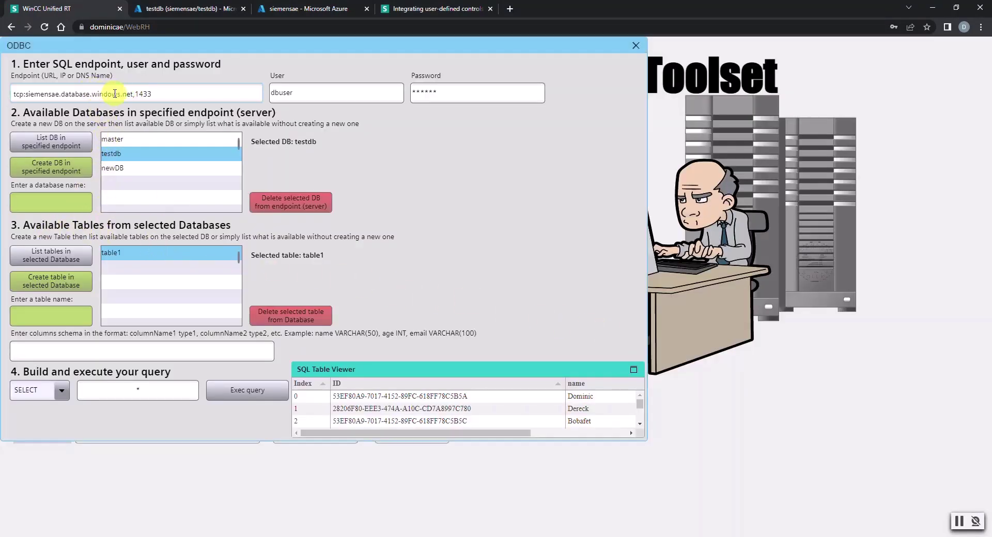
left_click_drag(121, 93, 26, 94)
left_click_drag(151, 94, 48, 91)
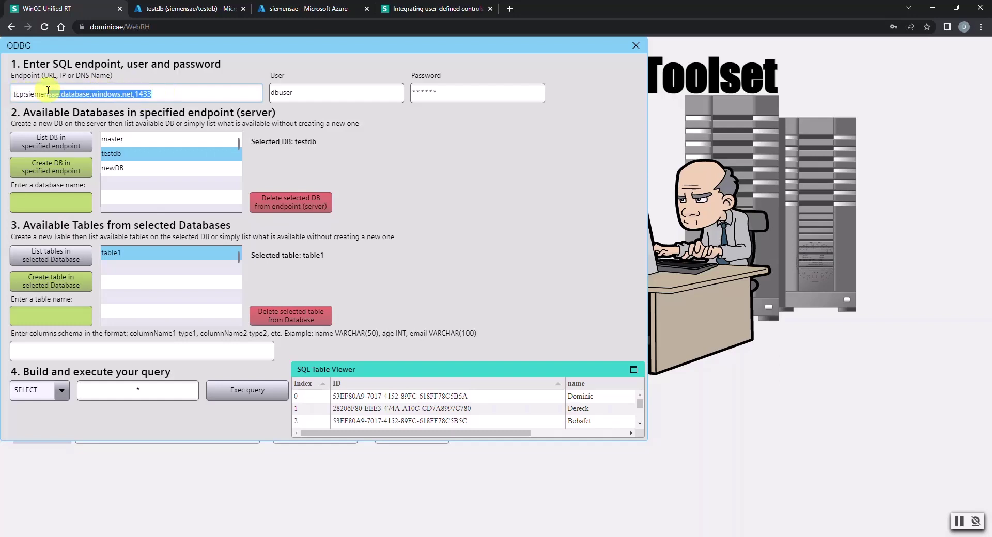
key("BackSpace")
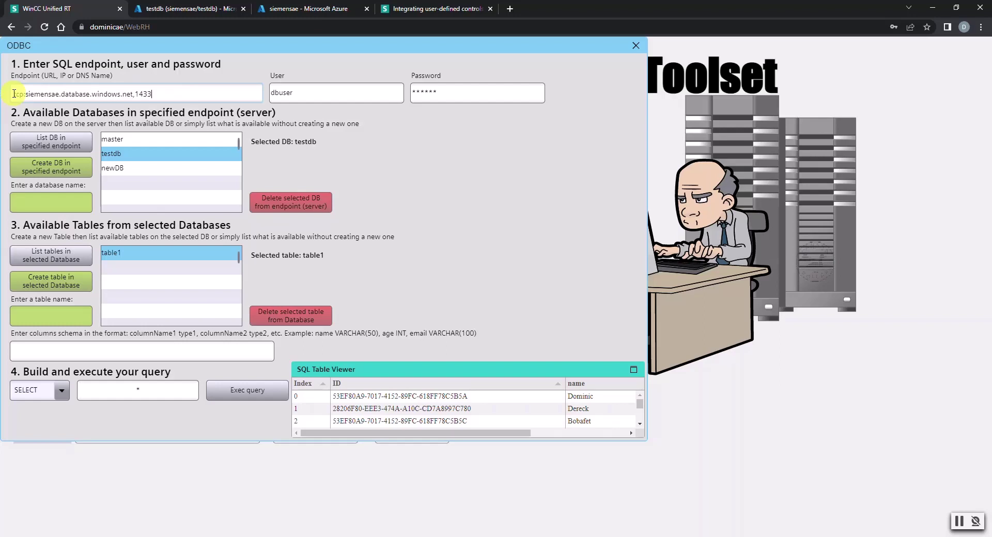
triple_click(167, 101)
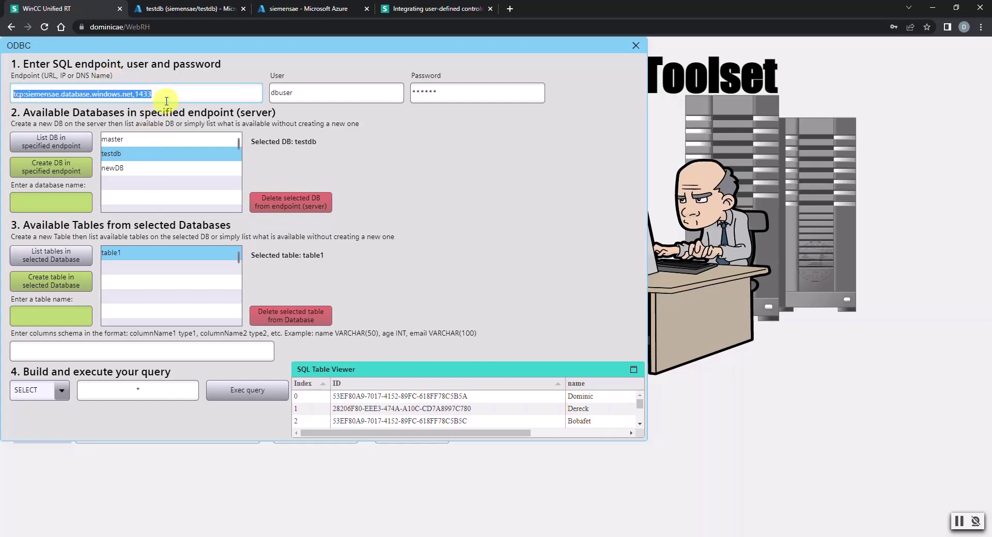
type("SQLEXPRESS")
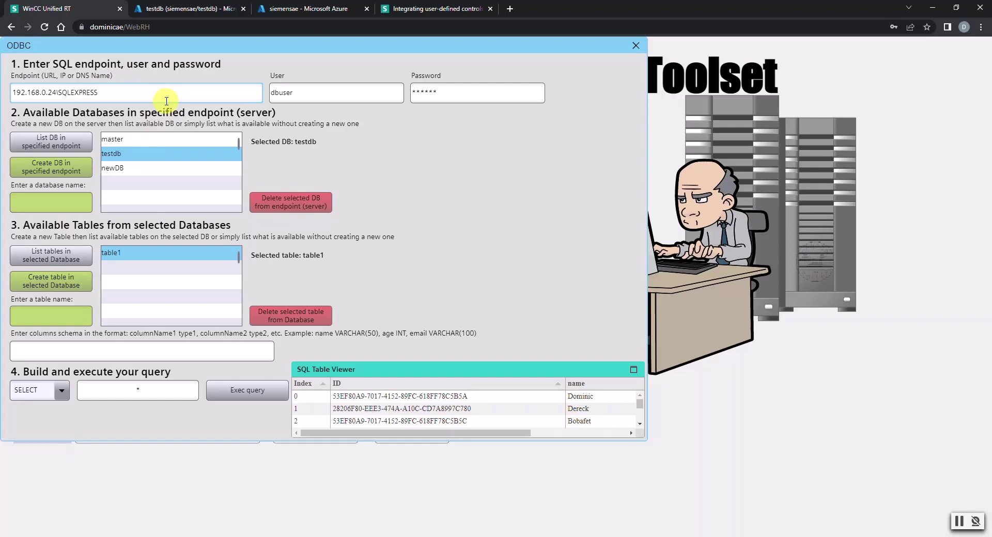
- List the databases at the endpoint, select testdb and list its tables
left_click(57, 135)
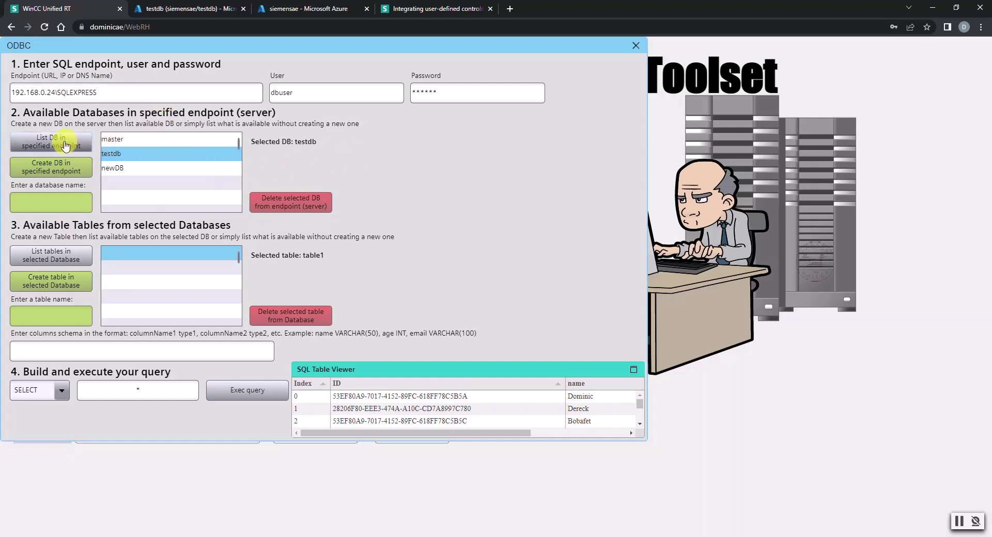
left_click(119, 198)
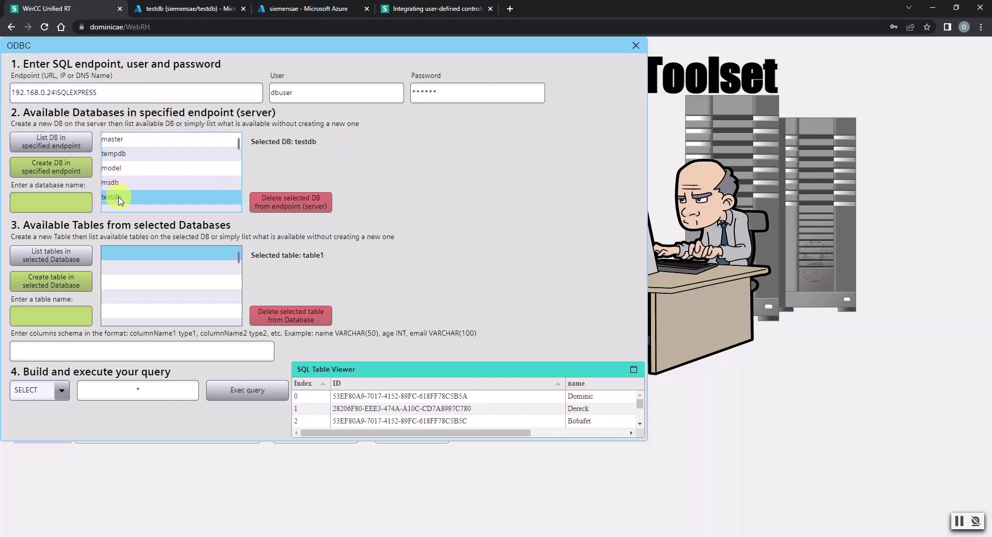
left_click(77, 253)
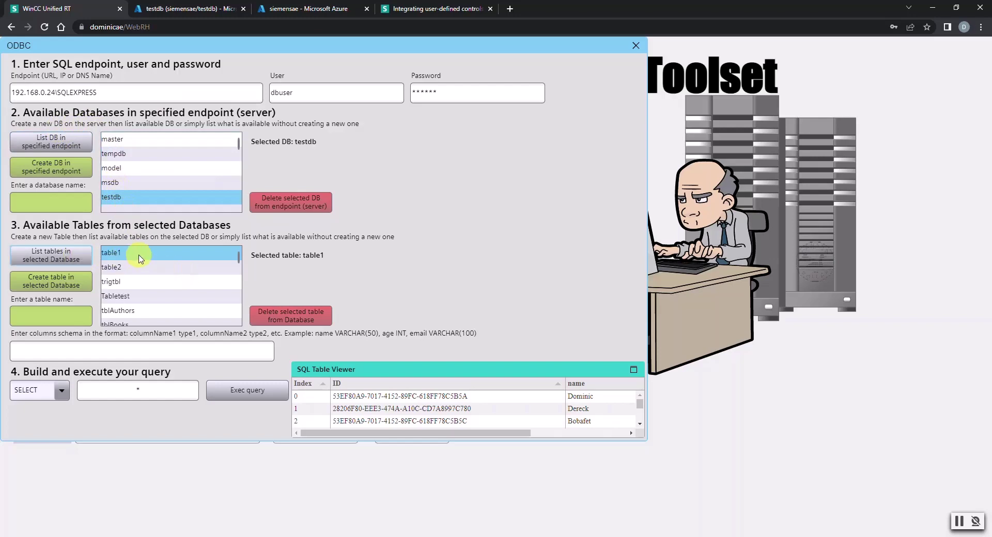
- Select table2, table1, trigtbl and Tabletest in turn to compare their columns in the SQL Table Viewer, ending on table1
left_click(136, 266)
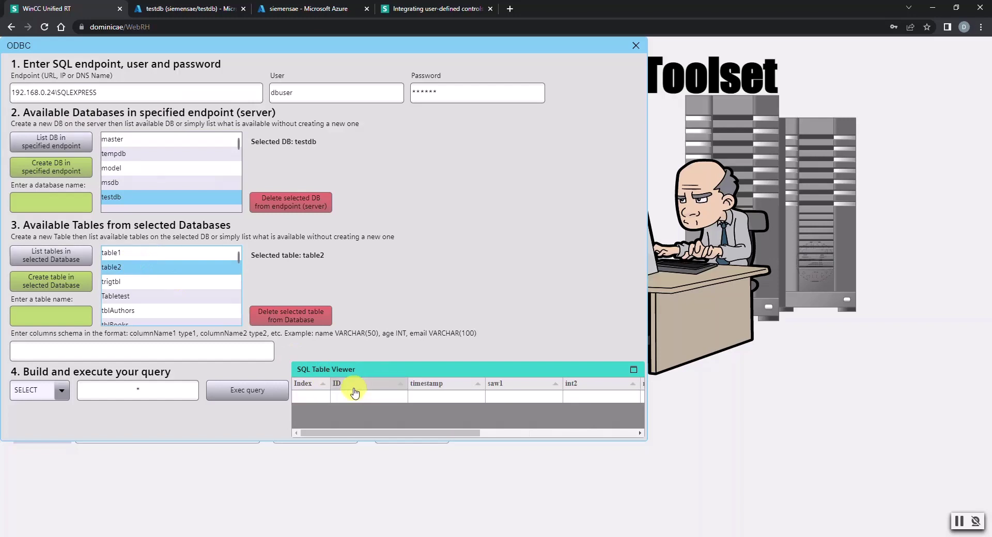
mouse_move(401, 433)
left_mouse_down()
mouse_move(543, 435)
mouse_move(408, 435)
left_mouse_up()
left_click(176, 255)
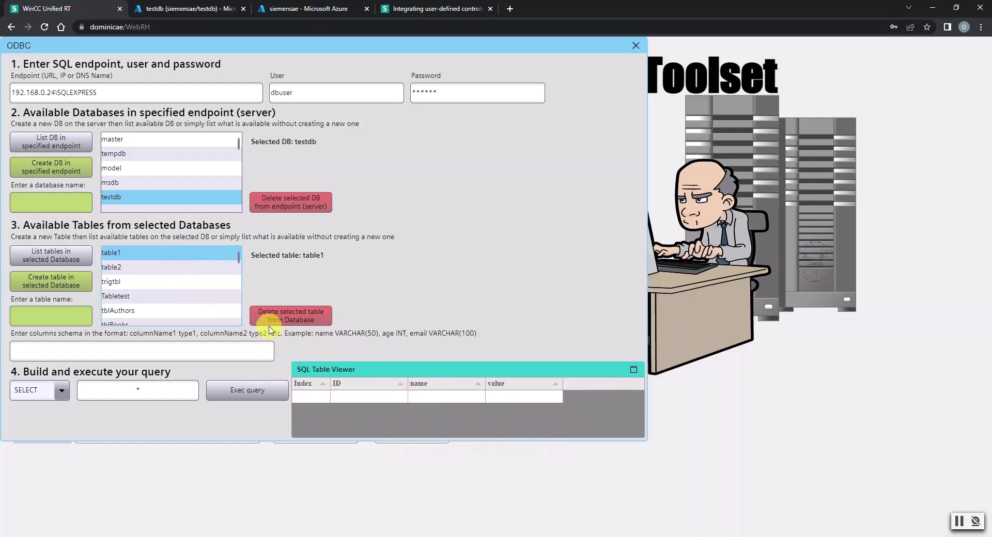
left_click(170, 283)
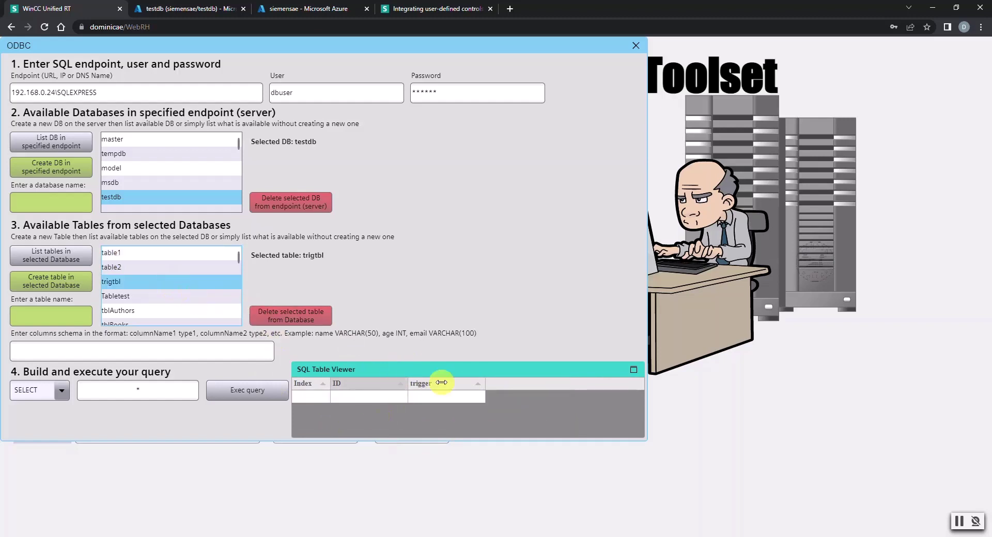
left_click(185, 296)
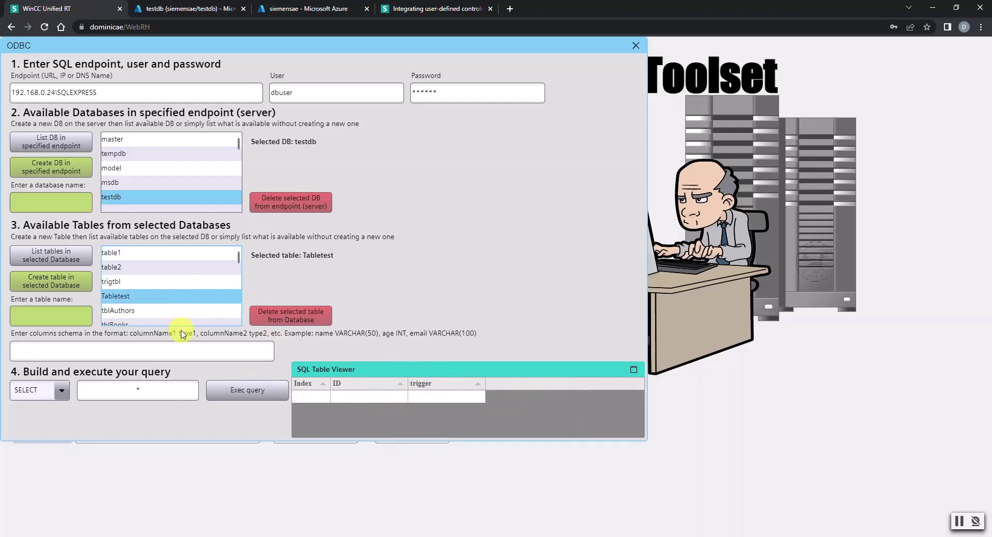
left_click(187, 253)
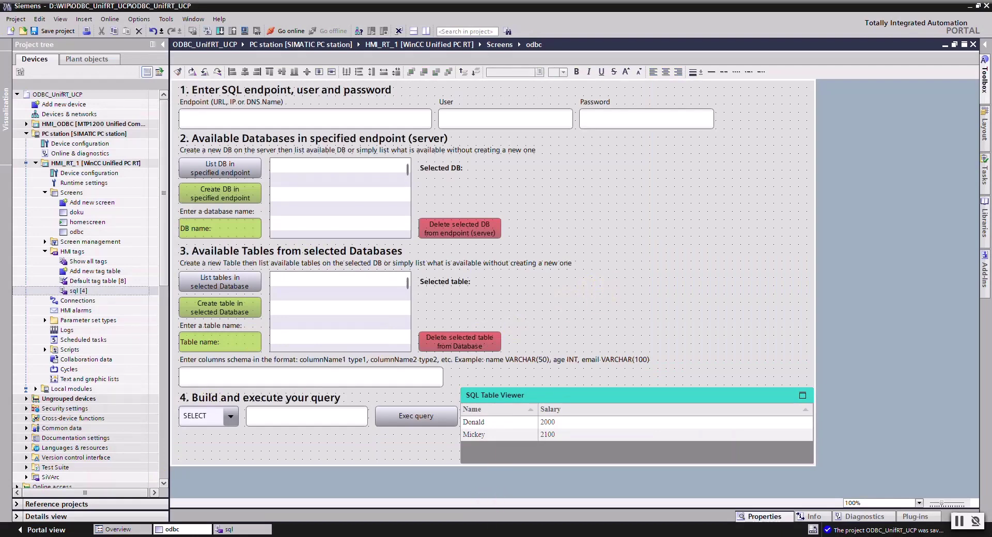
- Switch back to TIA Portal and open the process value change script of the tableSelected IO field
left_click(492, 288)
left_click(778, 518)
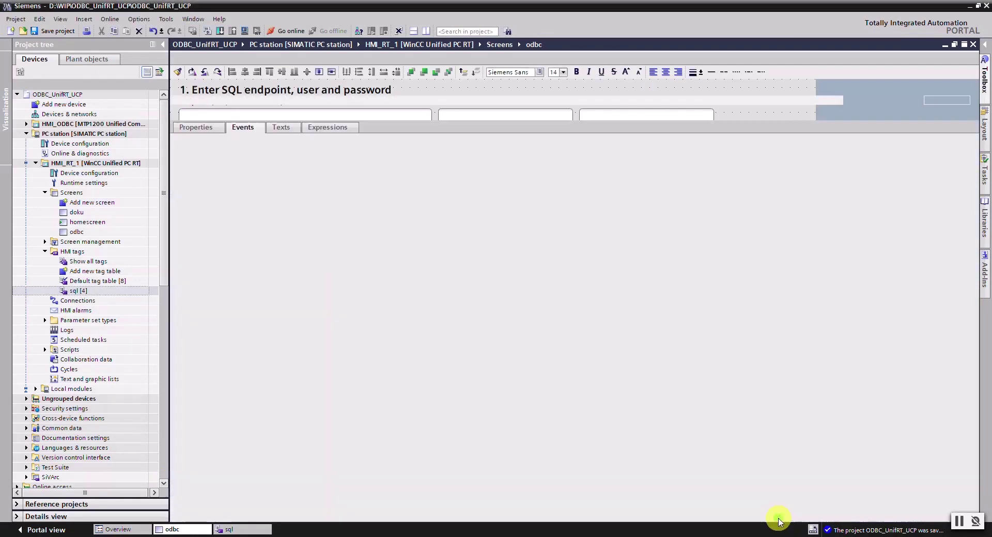
left_click(196, 127)
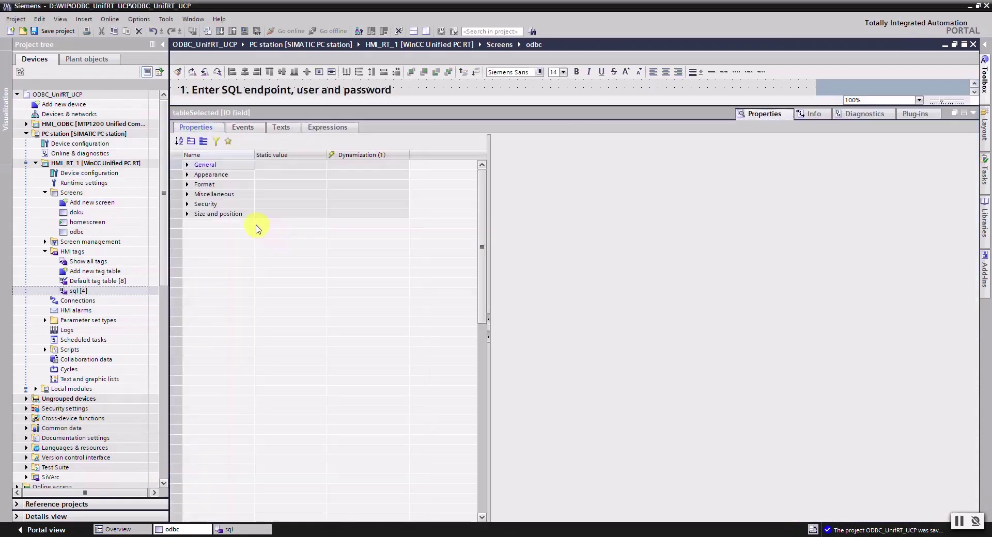
left_click(199, 215)
left_click(226, 224)
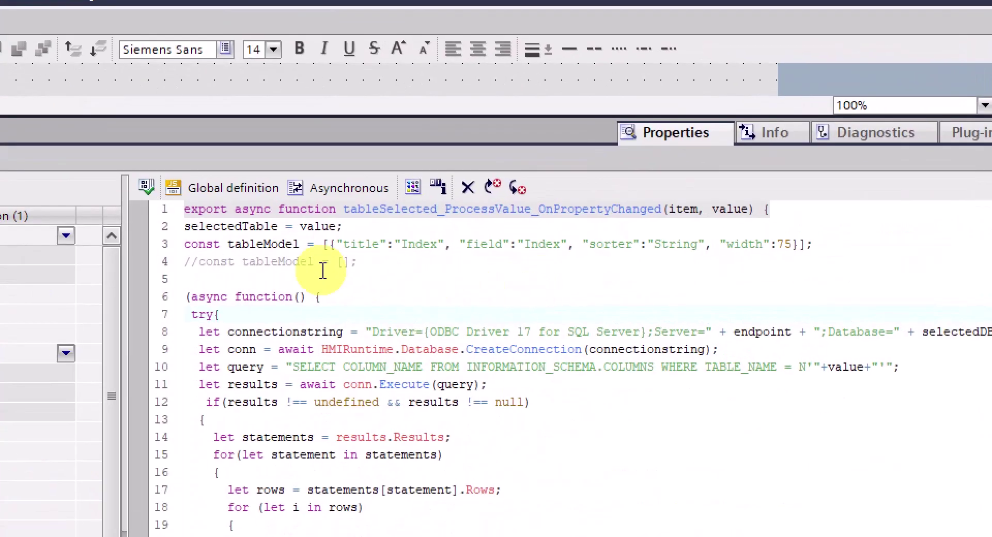
- Examine the tableModel definition with its Index column and the query that selects COLUMN_NAME for the chosen table
left_click(166, 247)
left_click(402, 245)
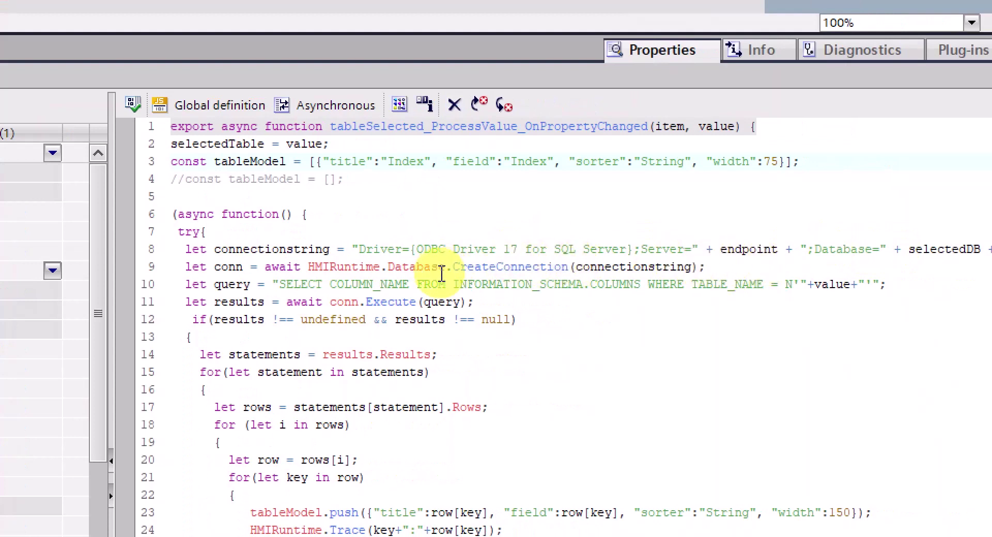
left_click(150, 291)
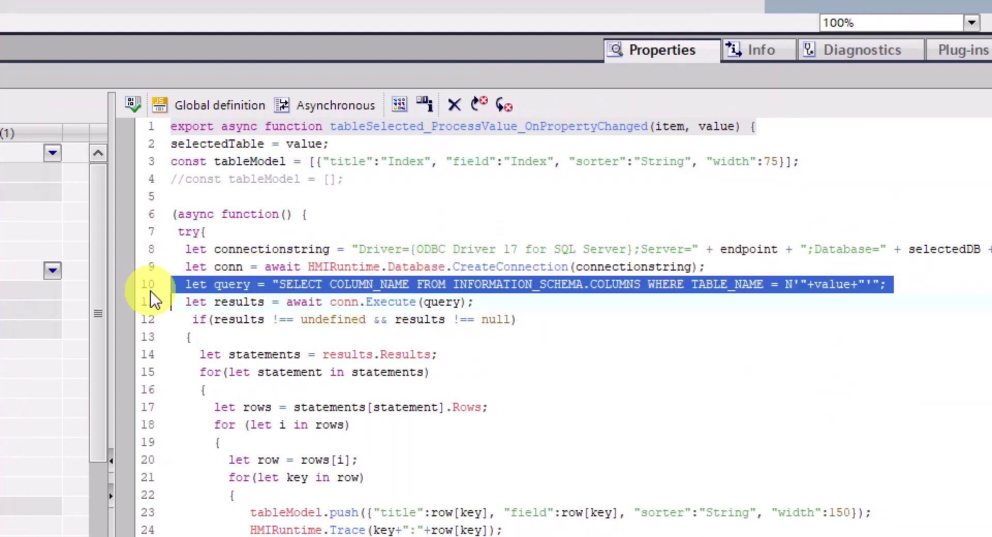
left_click(315, 336)
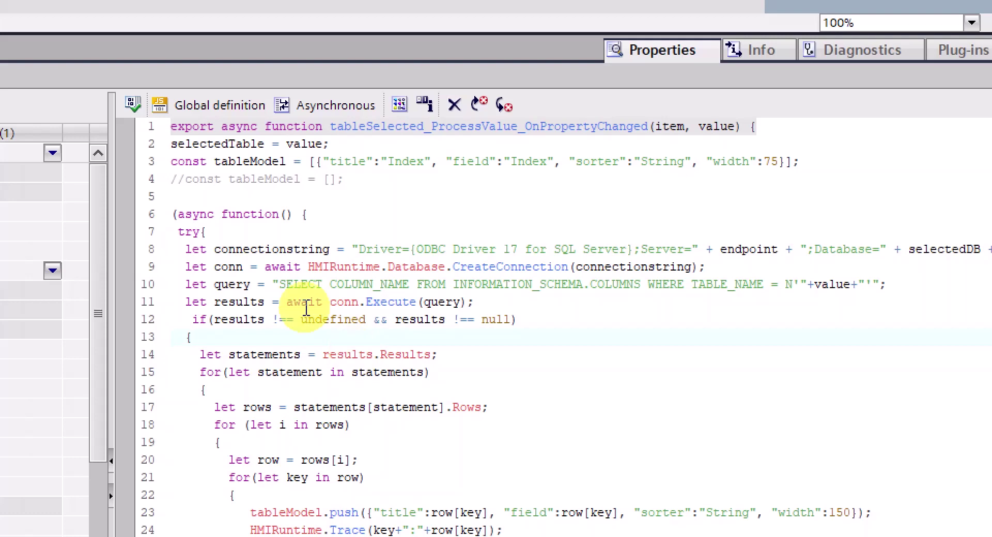
double_click(826, 284)
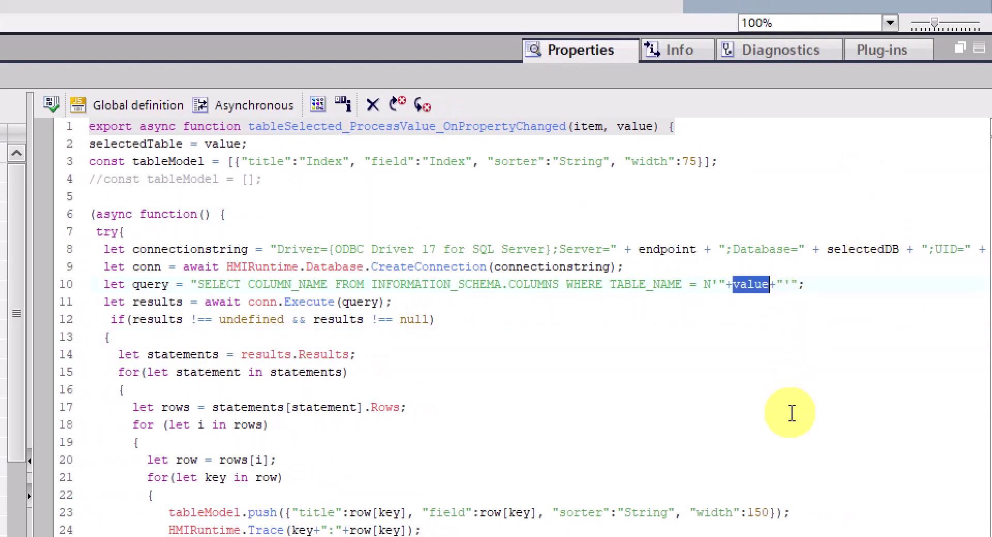
left_click(796, 458)
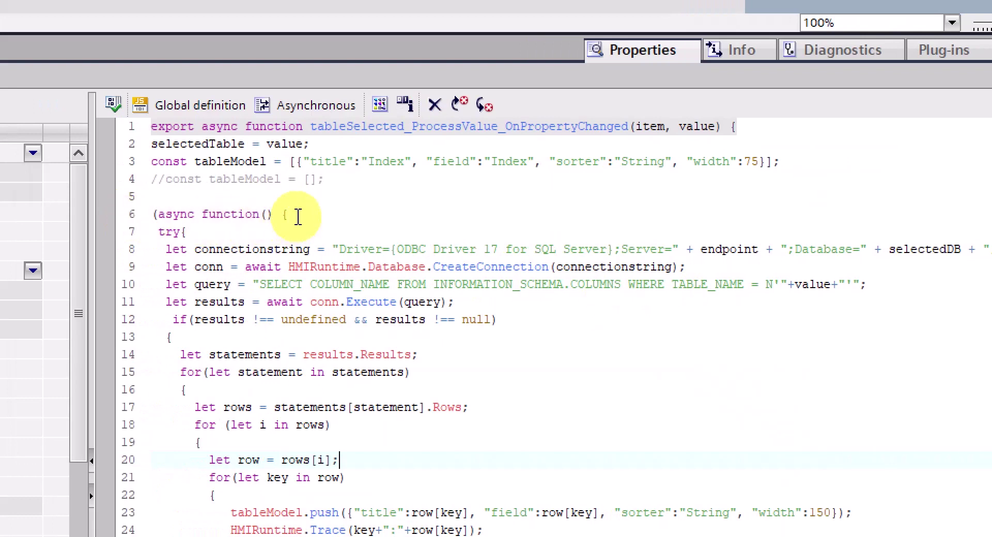
- Trace the script's value parameter from the IO field's process value to its use in the column name query
left_click_drag(682, 128, 699, 128)
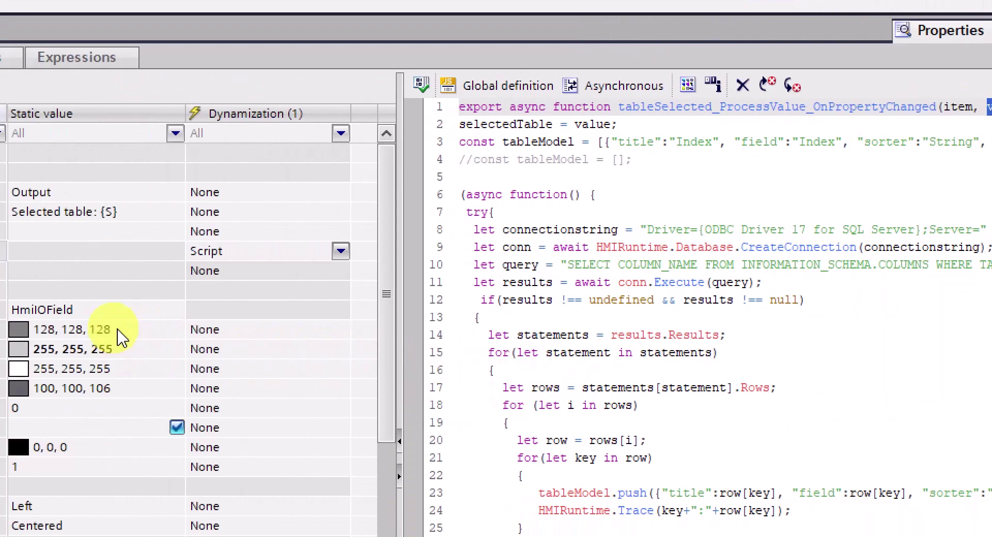
left_click(66, 237)
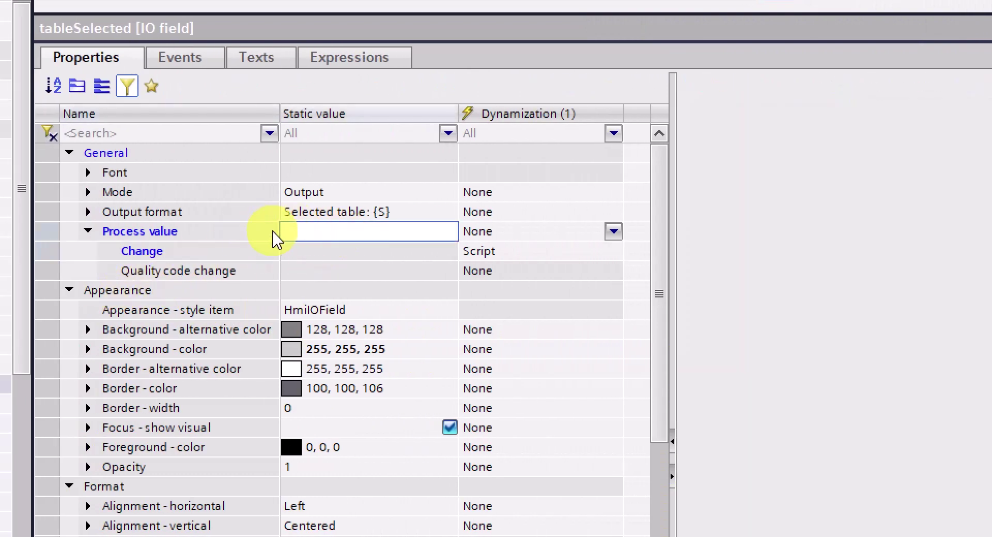
left_click(543, 258)
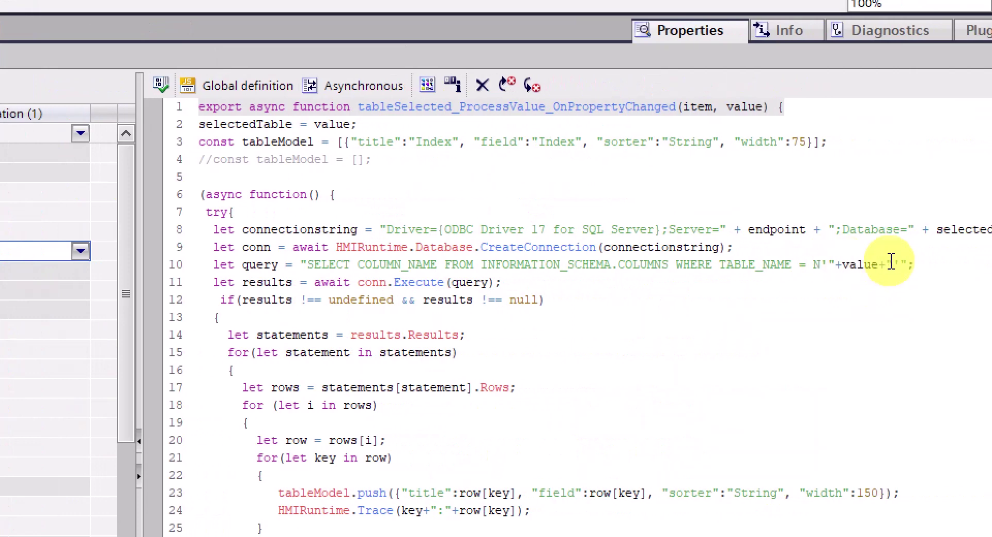
double_click(860, 264)
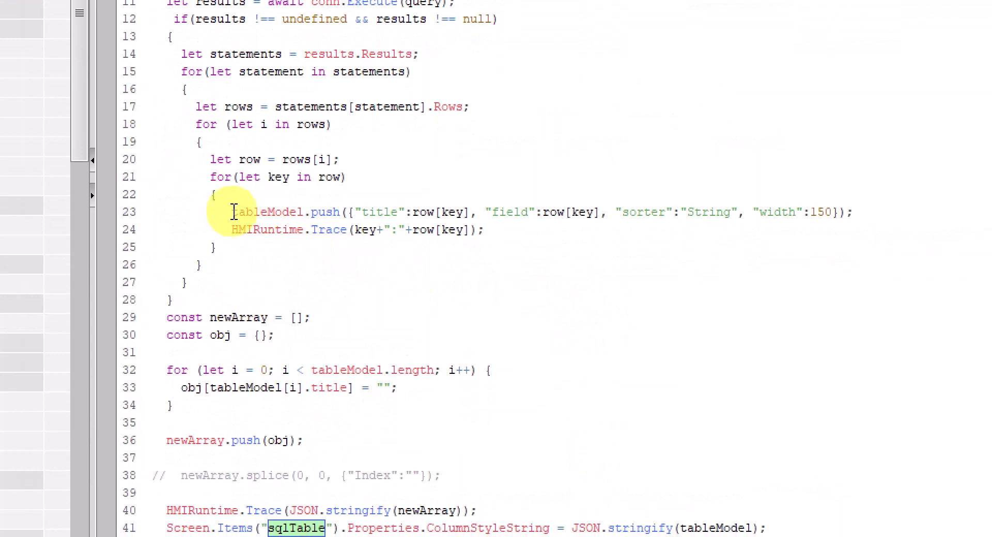
- Examine the tableModel.push line that defines title, field, sorter and width for each column, and save the project
left_click_drag(233, 212, 857, 216)
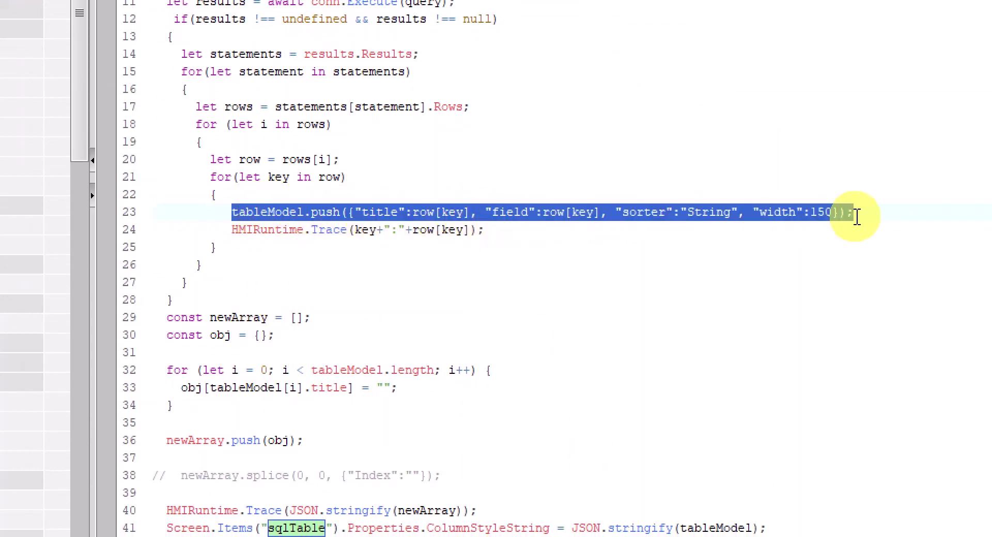
left_click(726, 268)
key("ctrl+s")
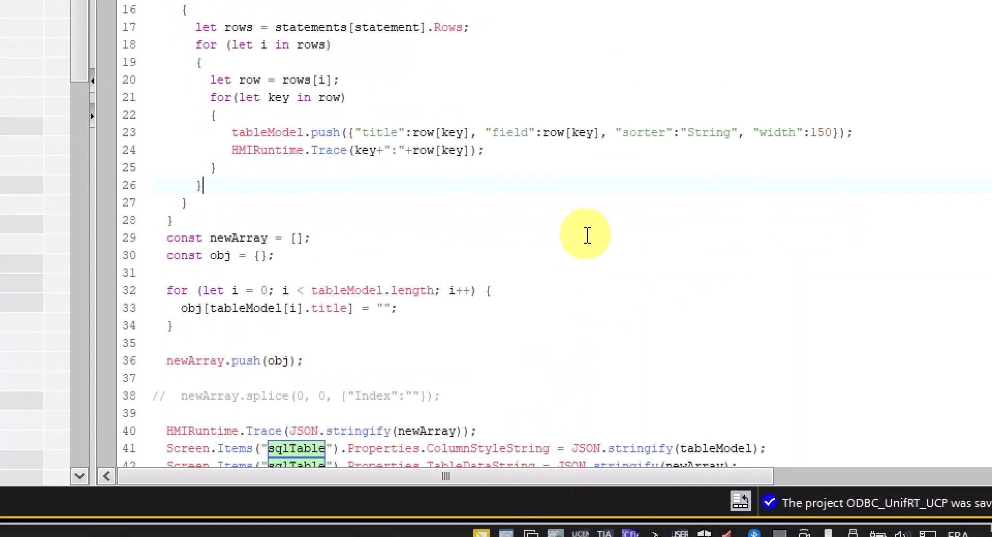
- Examine how tableModel is assigned to sqlTable's ColumnStyleString property and newArray to its TableDataString property
scroll(477, 205, "down", 5)
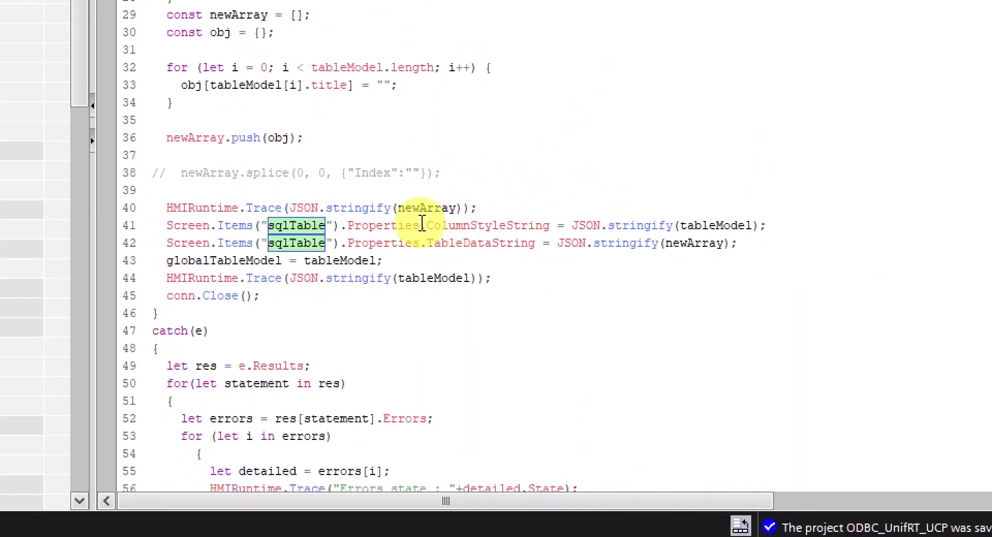
left_click_drag(217, 225, 340, 227)
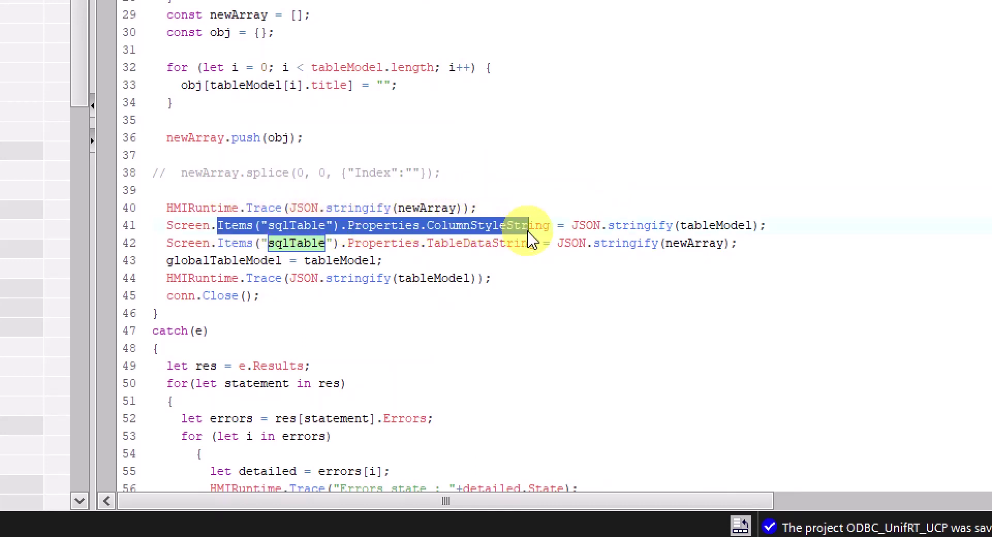
left_click(596, 289)
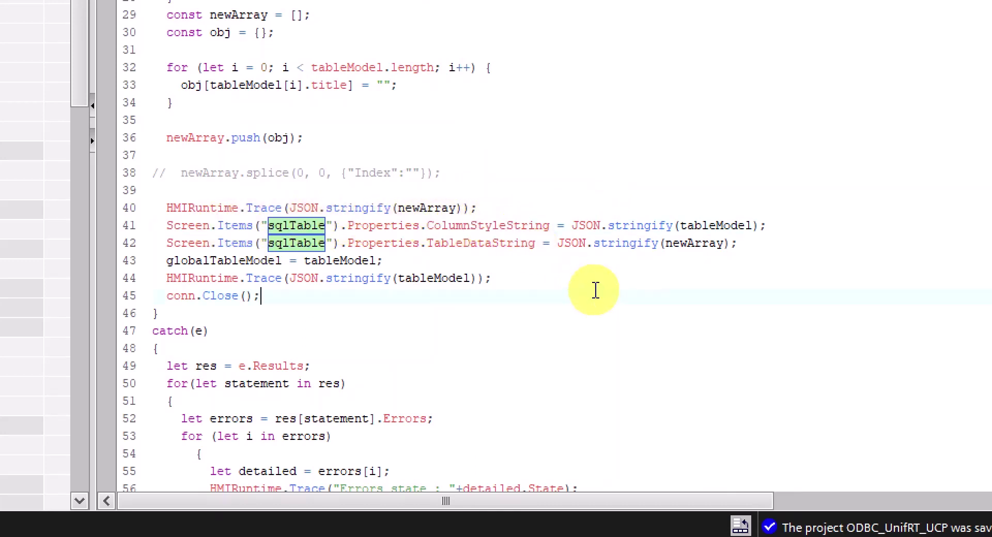
double_click(694, 244)
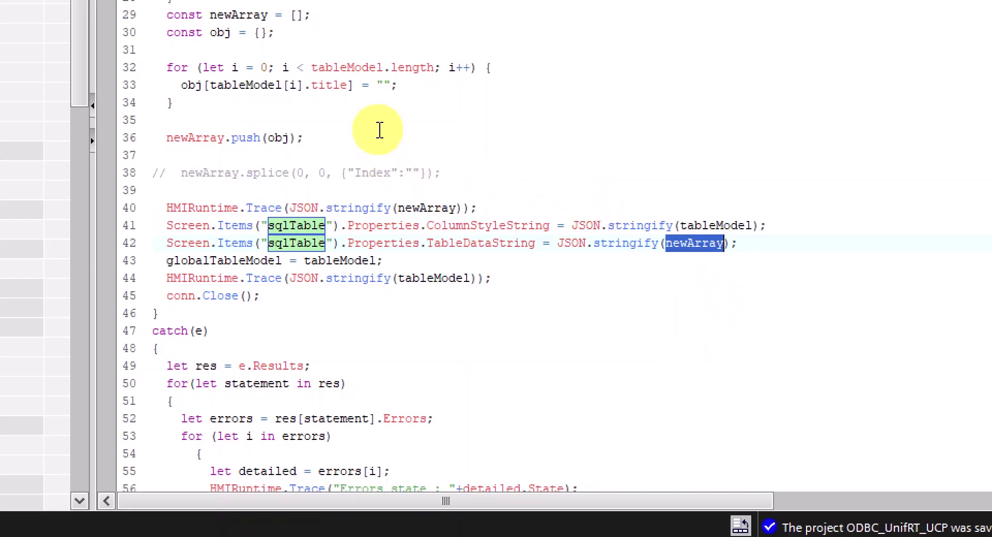
- Examine the loop that gives each tableModel title an empty string, comparing it with the SQL Table Viewer in the runtime
left_click_drag(175, 102, 153, 67)
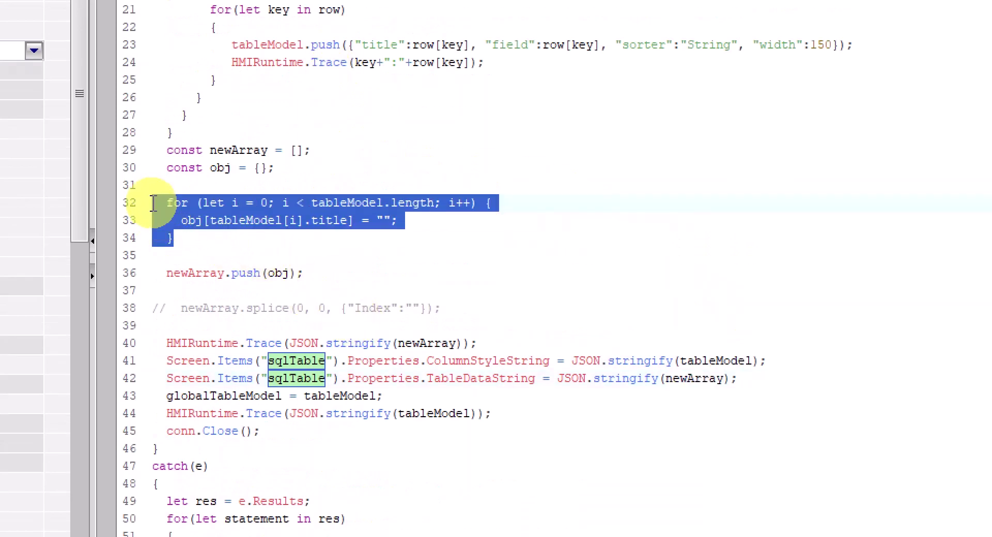
left_click(230, 239)
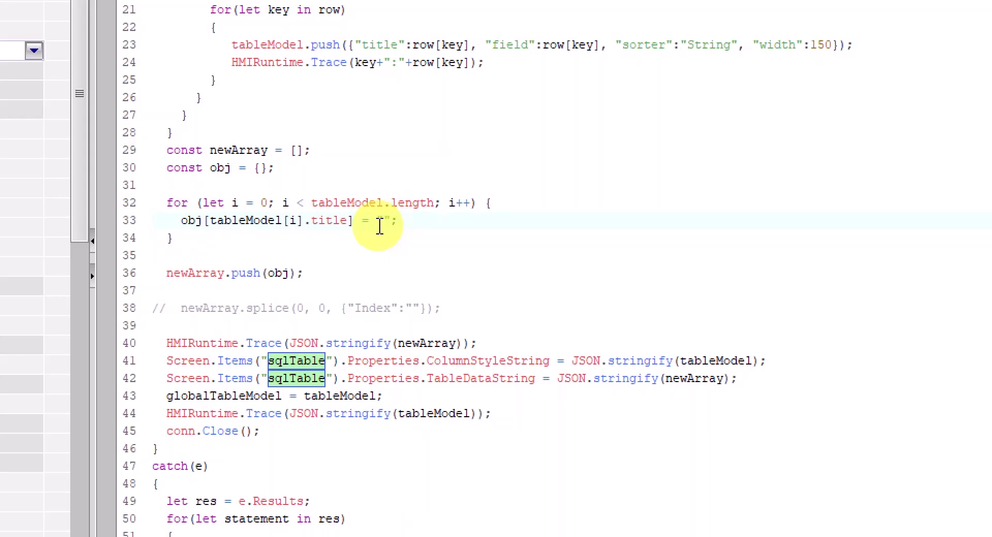
key("alt+Tab")
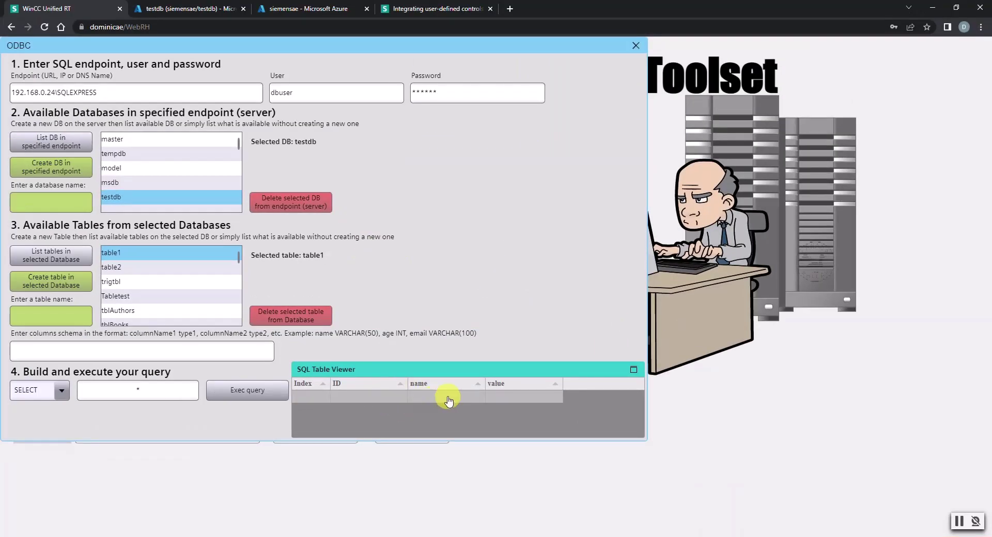
key("alt+Tab")
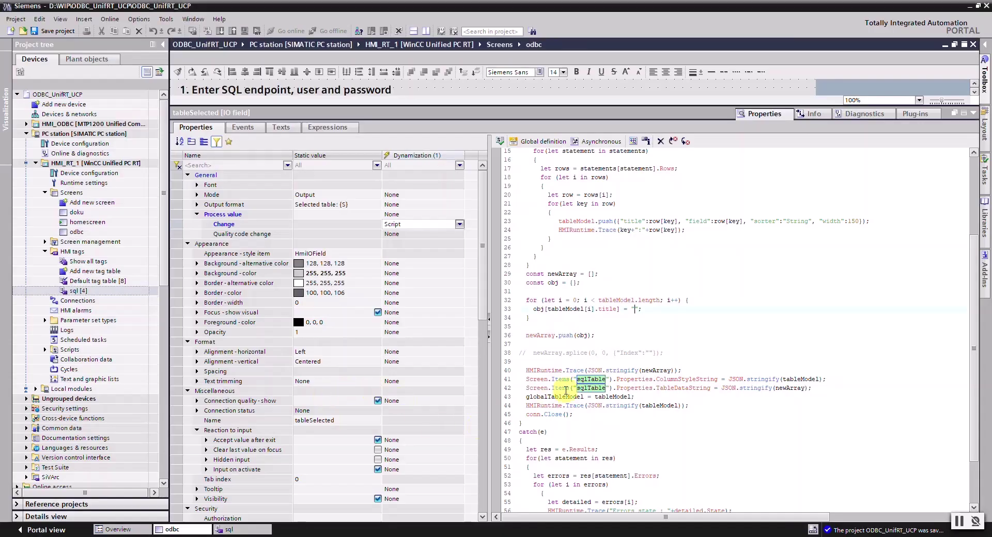
left_click_drag(640, 309, 551, 310)
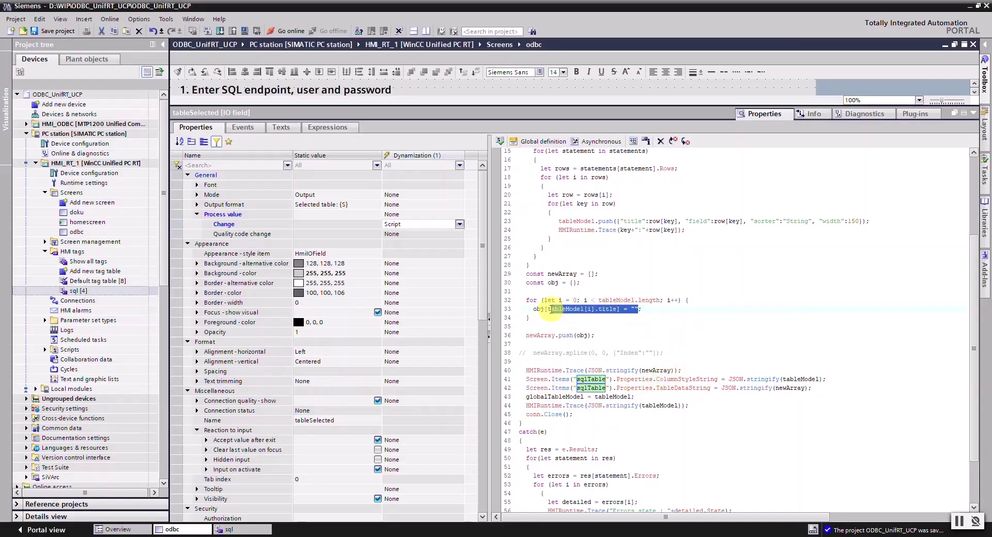
scroll(664, 352, "down", 2)
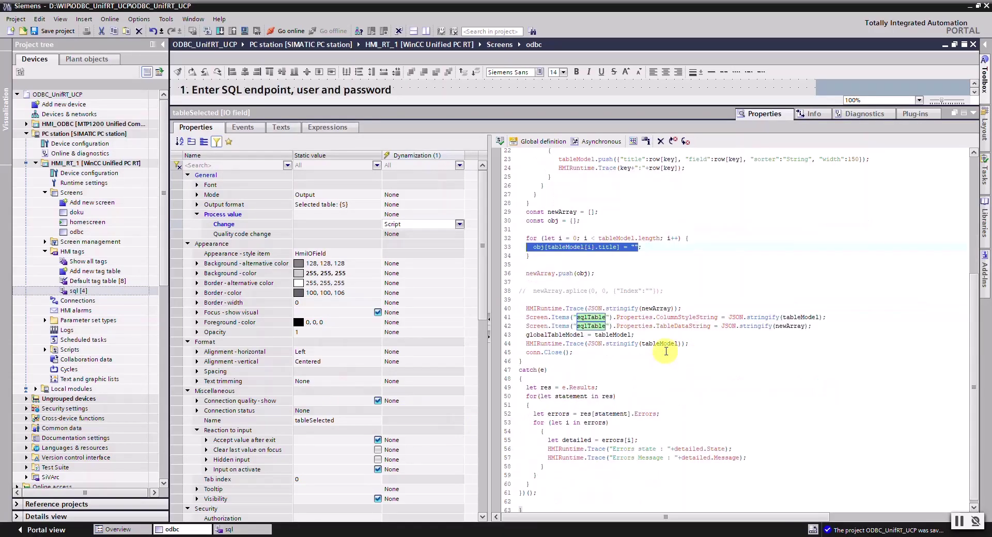
scroll(667, 349, "down", 1)
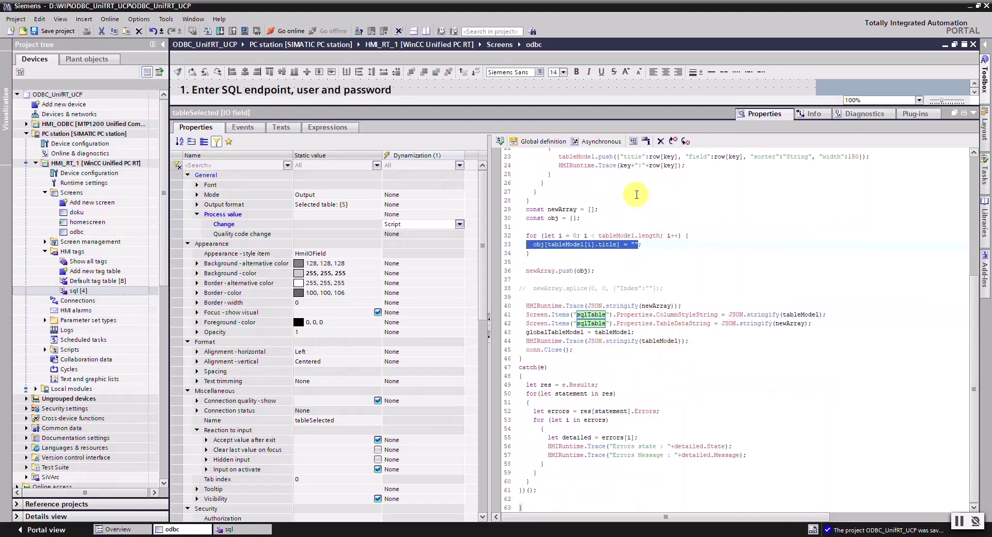
- Open the left mouse click event script of the "List DB in specified endpoint" button and enlarge the script area
left_click_drag(596, 105, 596, 352)
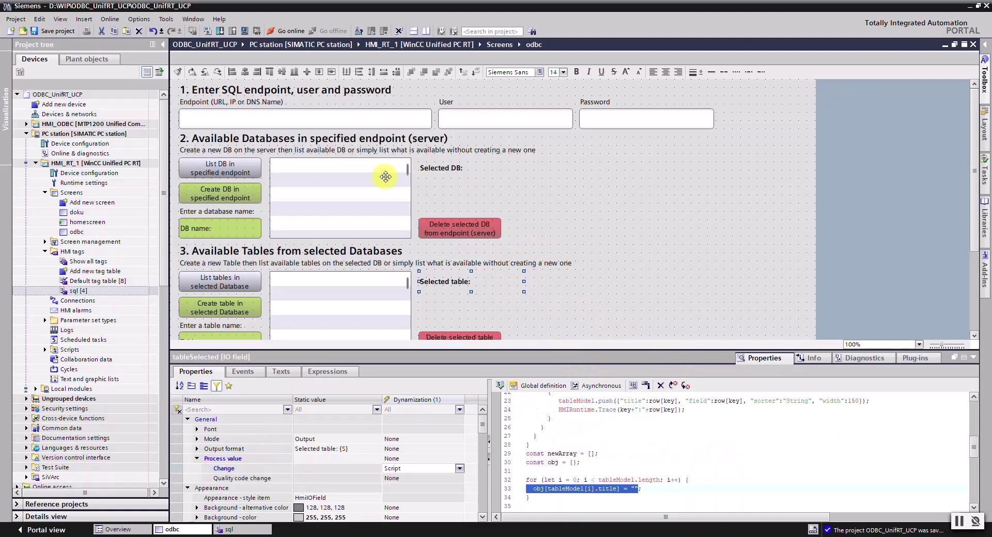
left_click(235, 162)
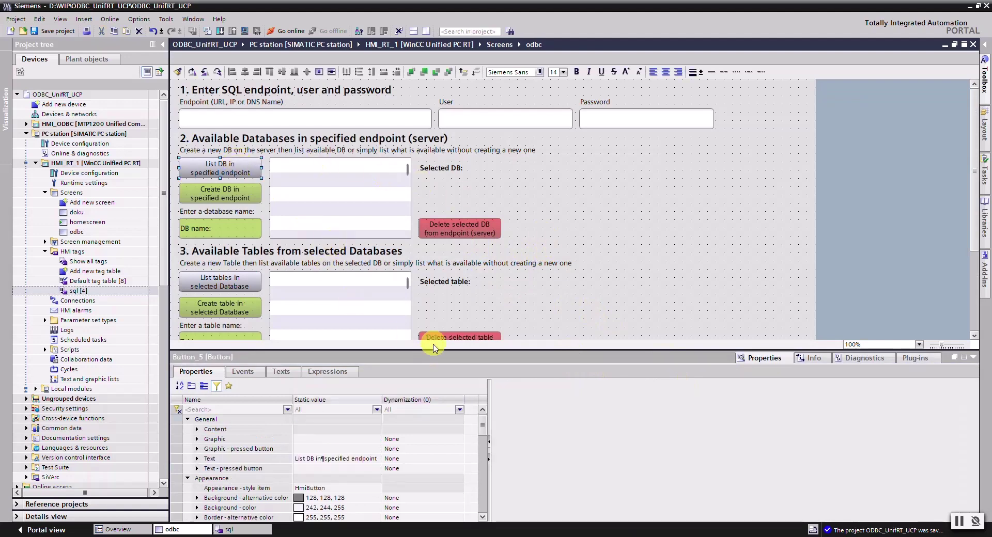
left_click(245, 372)
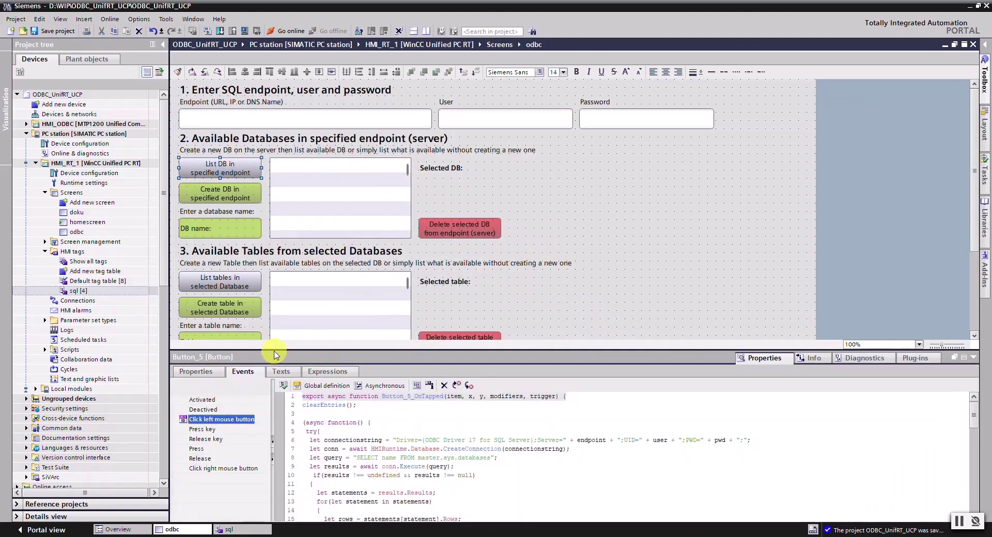
left_click_drag(276, 350, 299, 198)
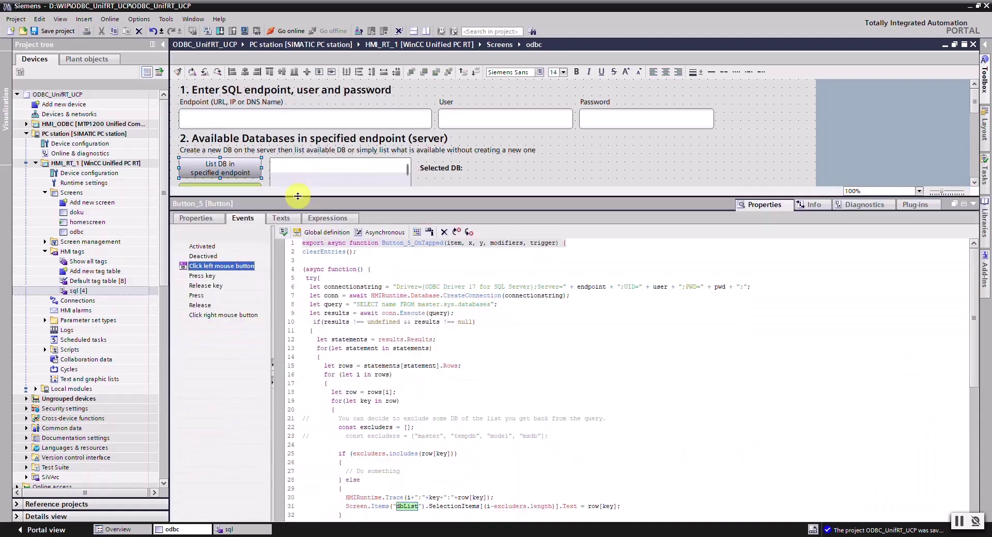
- Examine the script's connection string, built from endpoint, user and pwd, and the query "SELECT name FROM master.sys.databases"
left_click(531, 290)
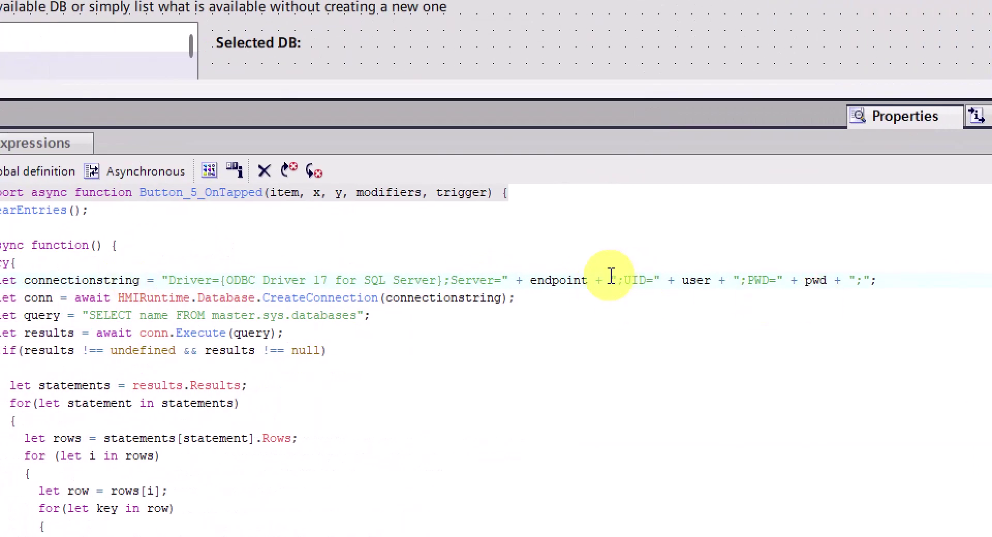
left_click(654, 281)
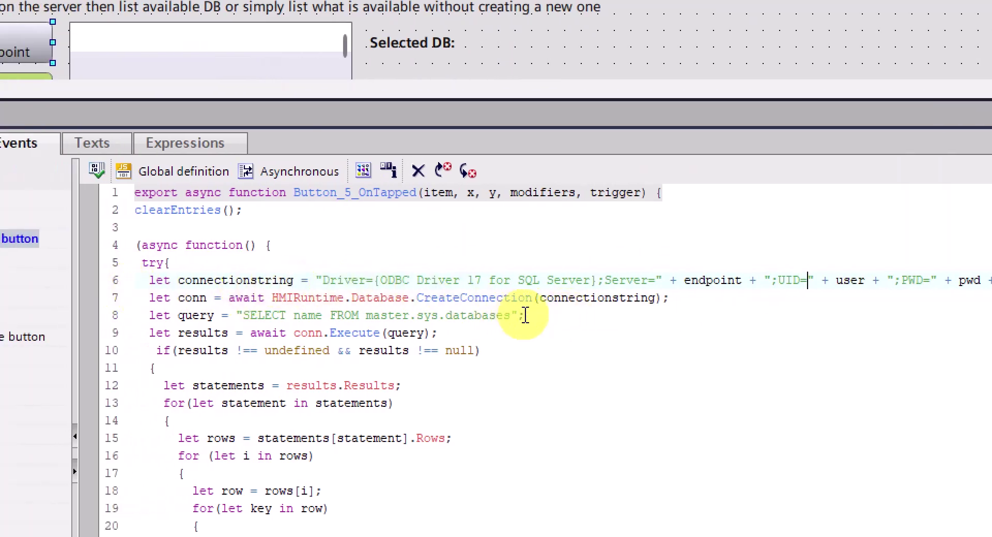
left_click_drag(525, 319, 154, 321)
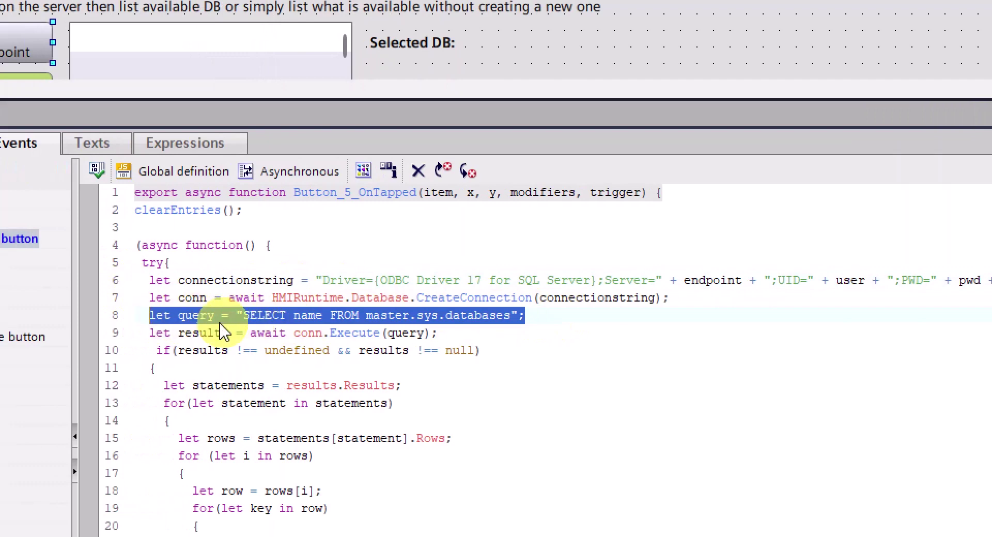
left_click(281, 333)
double_click(312, 314)
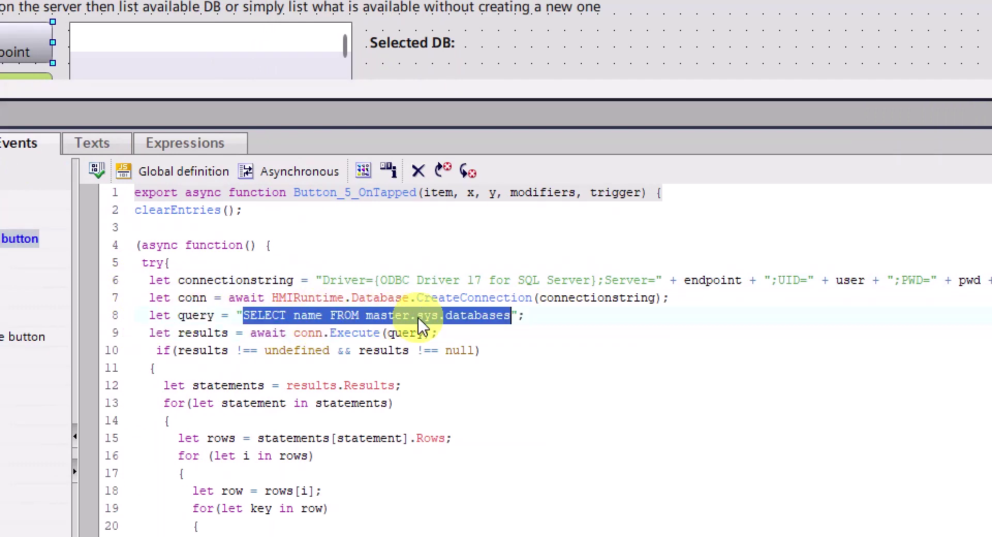
left_click(467, 316)
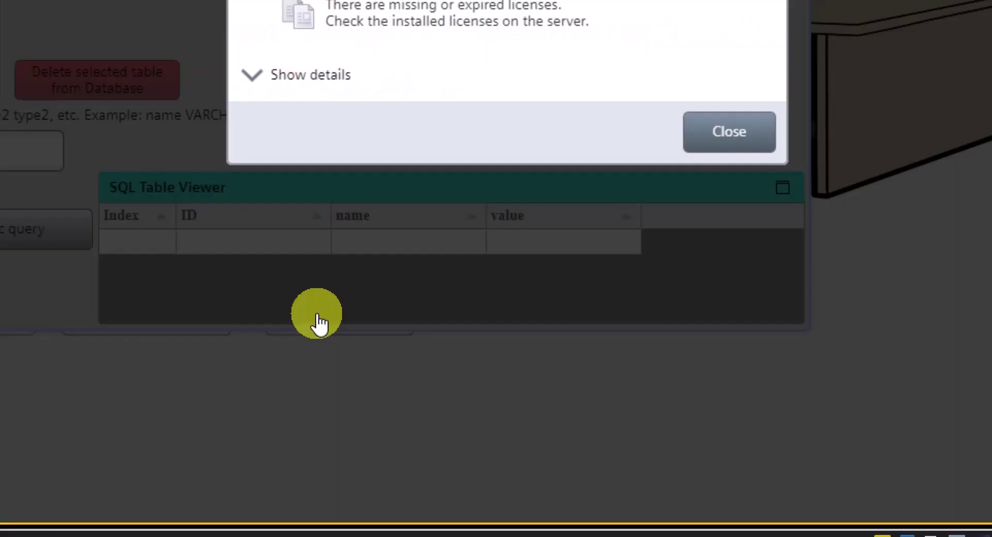
- Dismiss the licence message in the WinCC Unified runtime and select the master database before returning to TIA Portal
left_click(715, 146)
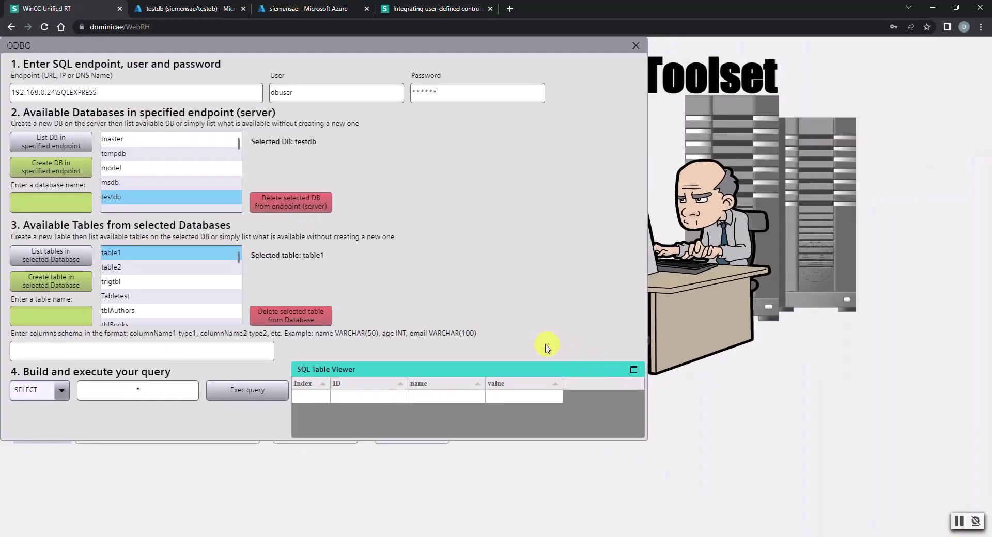
left_click(125, 143)
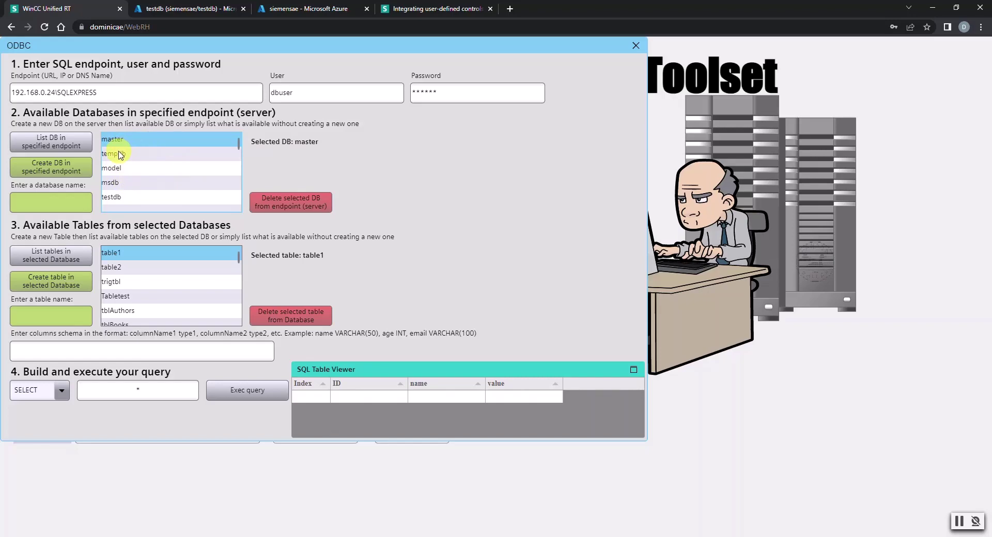
key("alt+Tab")
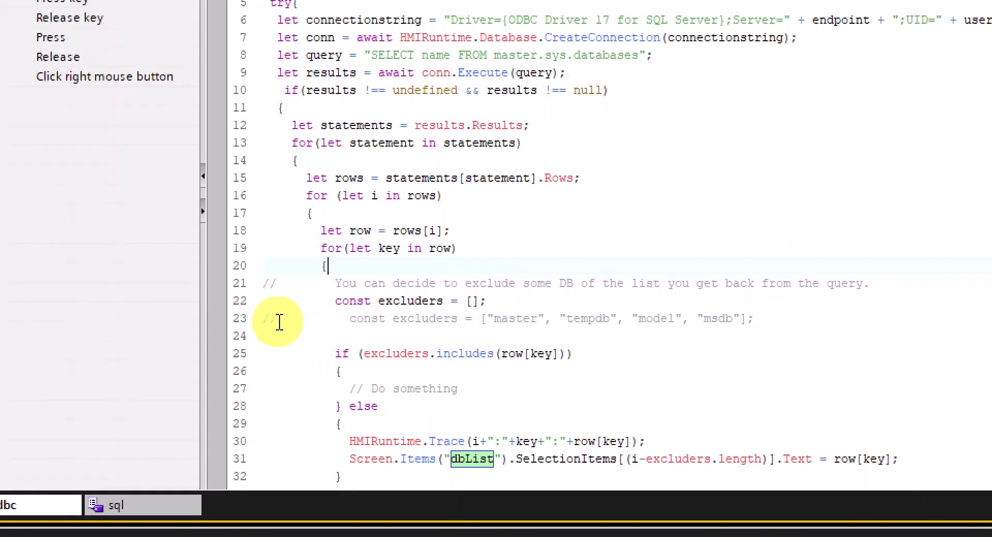
- Uncomment the excluders array containing "master", "tempdb", "model" and "msdb", and comment out the empty excluders declaration
left_click(308, 437)
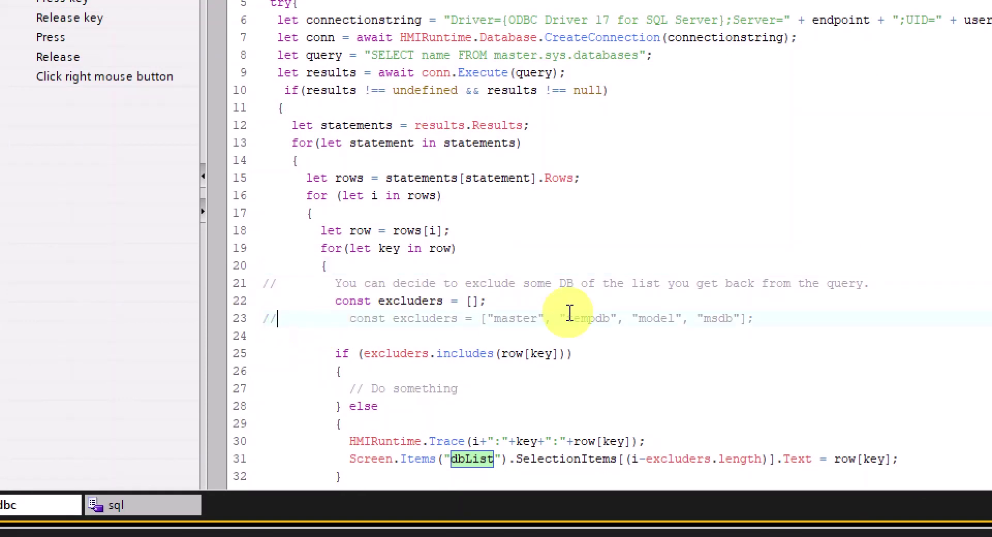
key("BackSpace")
key("BackSpace")
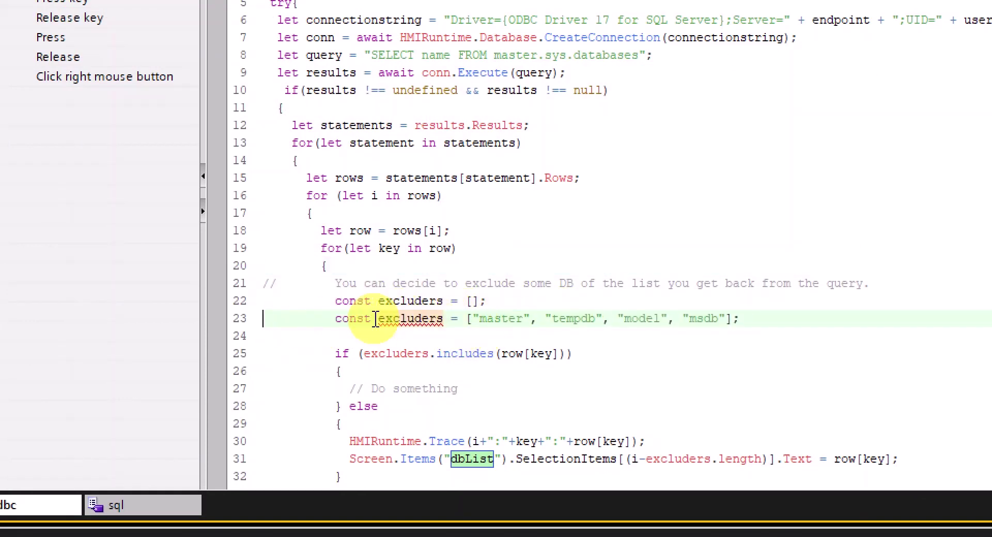
key("Up")
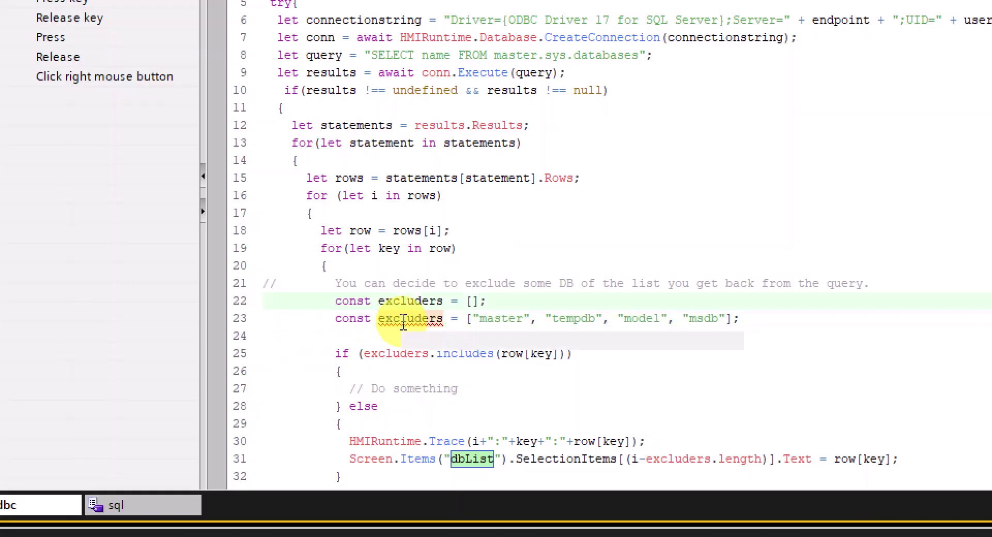
type("$$")
key("BackSpace")
key("BackSpace")
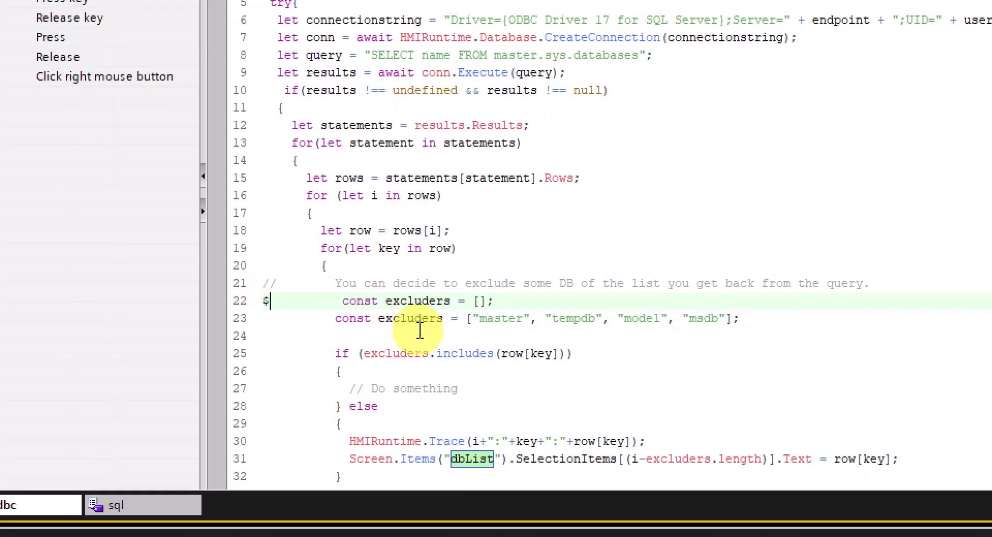
type("//")
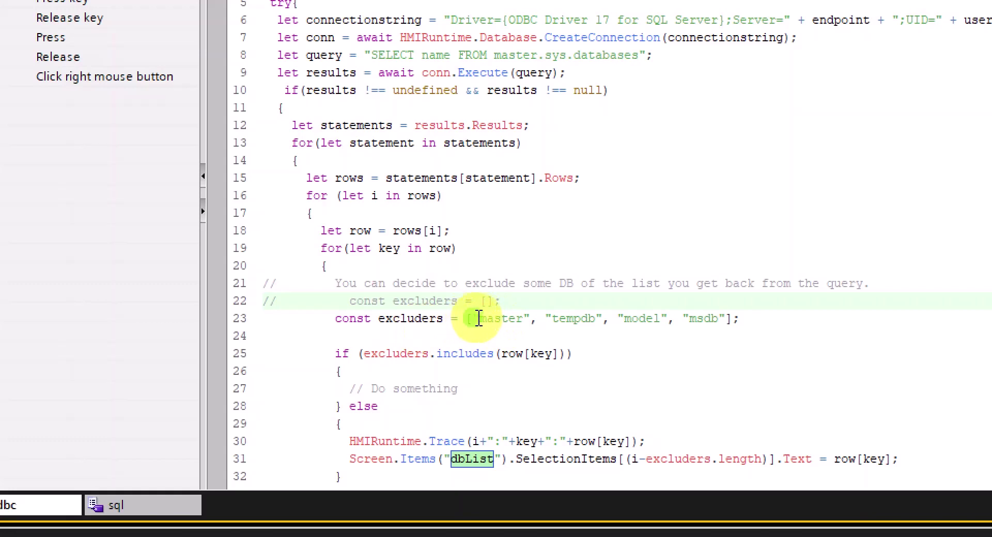
- Examine how the names in the excluders array are skipped by the if branch and the remaining databases written to dbList
left_click_drag(474, 318, 726, 319)
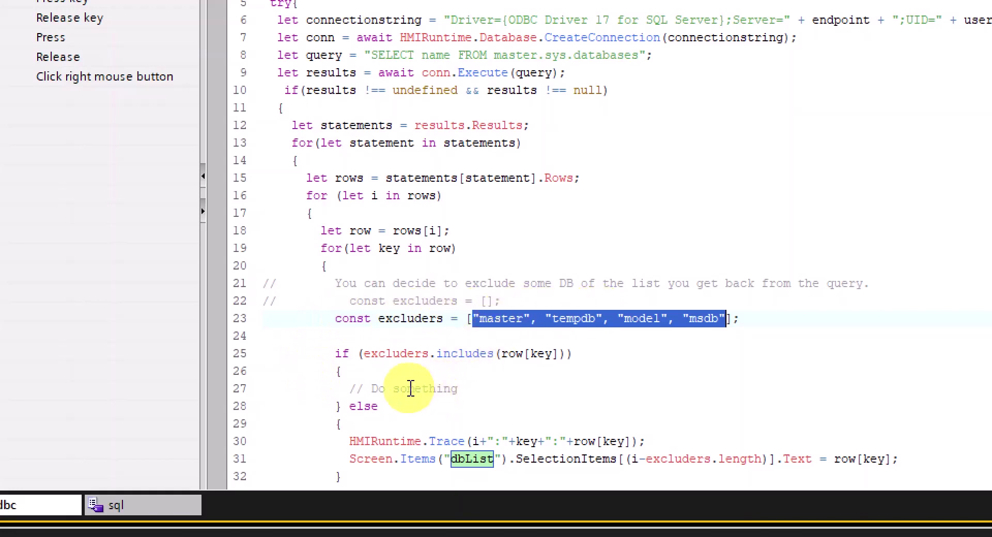
left_click(438, 459)
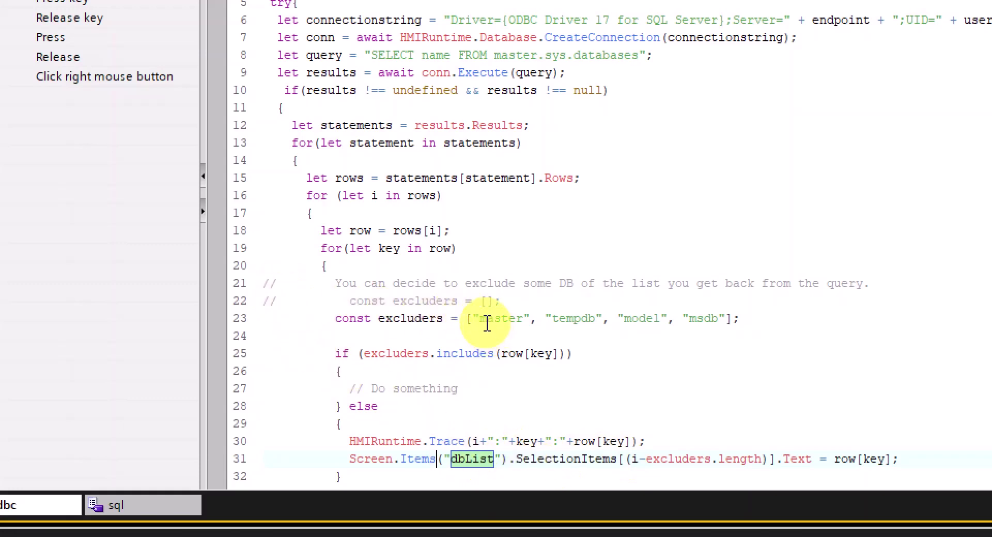
left_click_drag(473, 318, 527, 321)
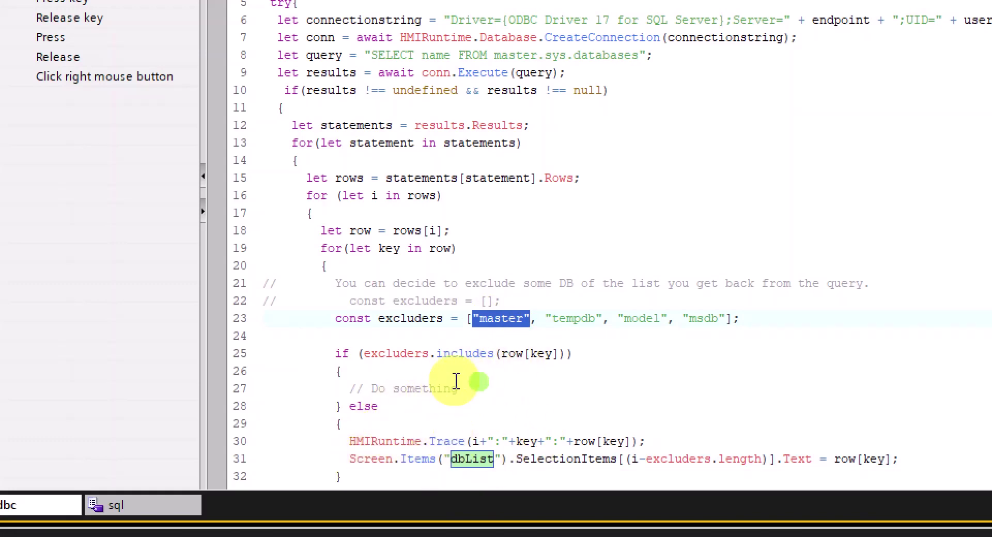
left_click_drag(457, 381, 351, 388)
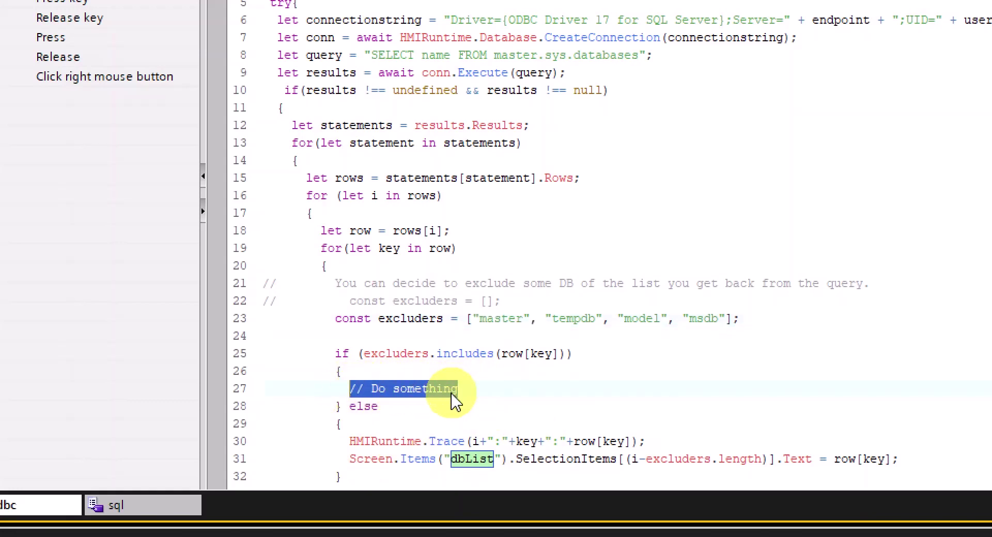
left_click(264, 321)
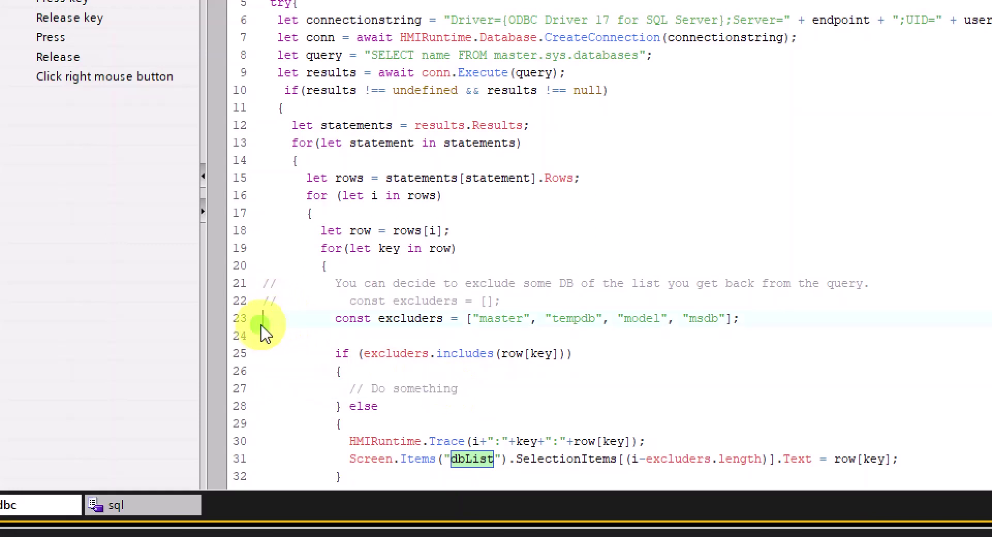
- Comment out the filled excluders array, reactivate the empty excluders declaration and save the project
type("//")
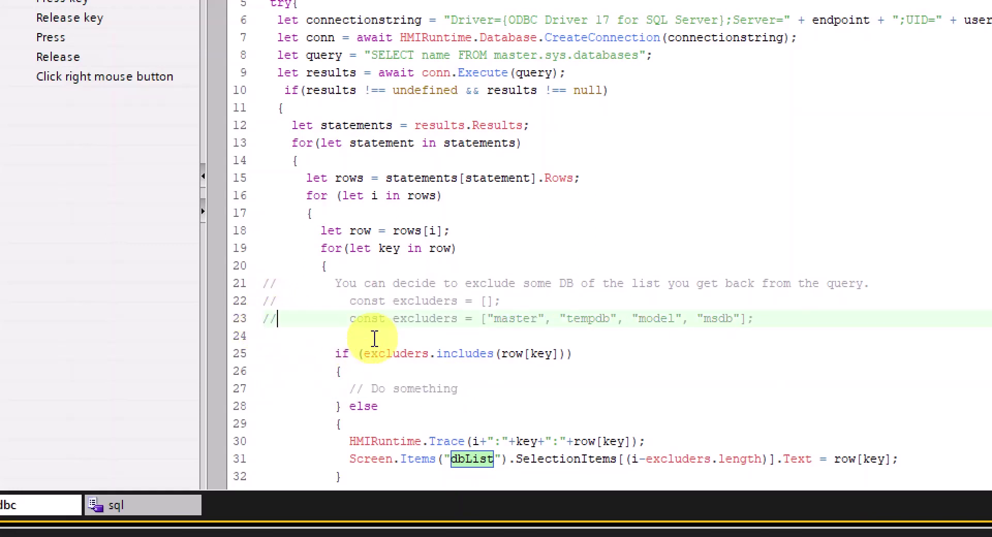
key("Up")
key("BackSpace")
key("BackSpace")
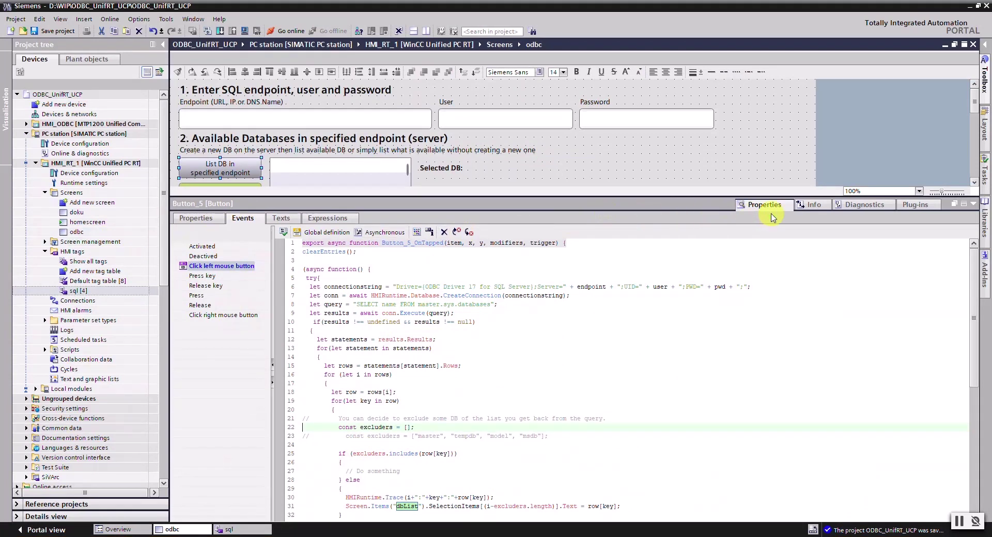
left_click(773, 217)
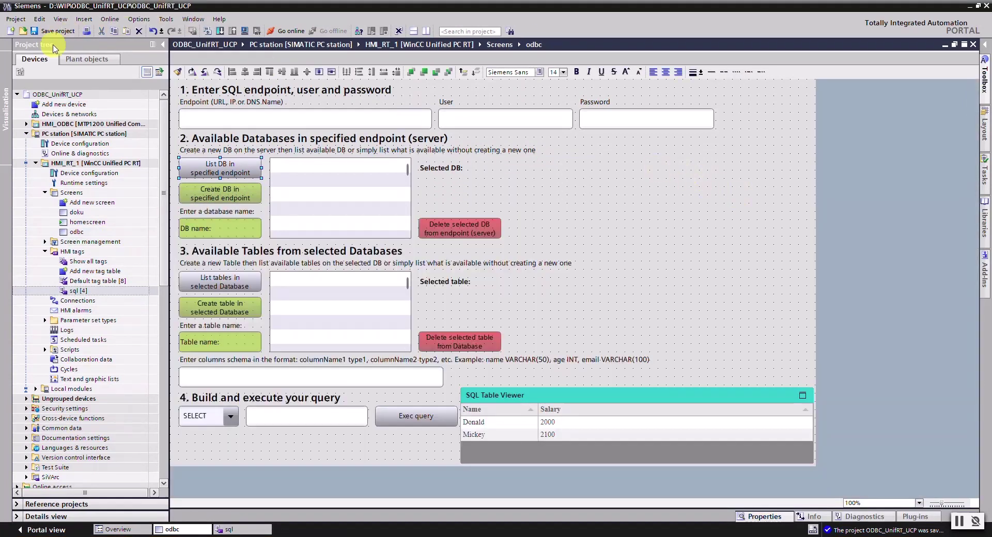
left_click(52, 31)
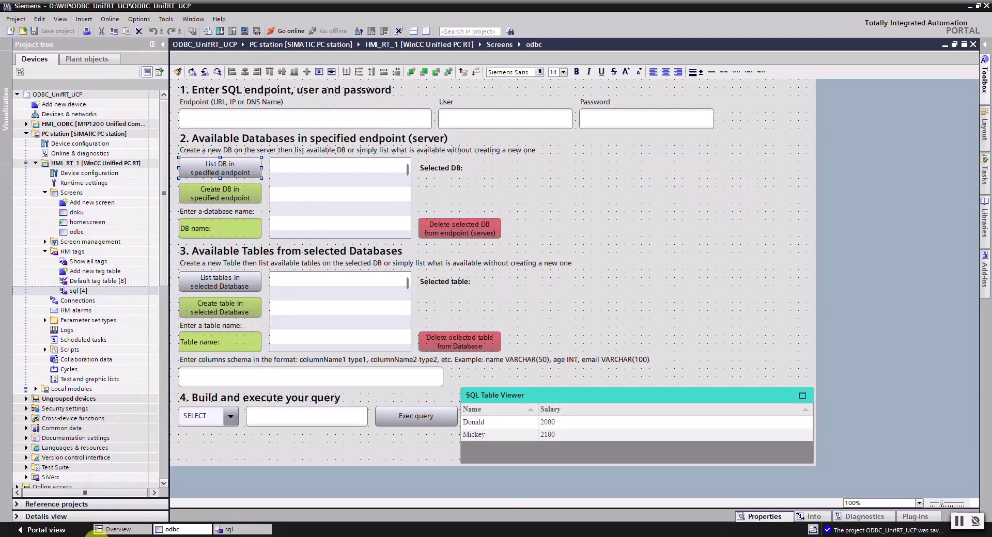
- Switch to TraceViewer over the WinCC Unified runtime and clear its recorded traces
mouse_move(98, 534)
left_click(85, 504)
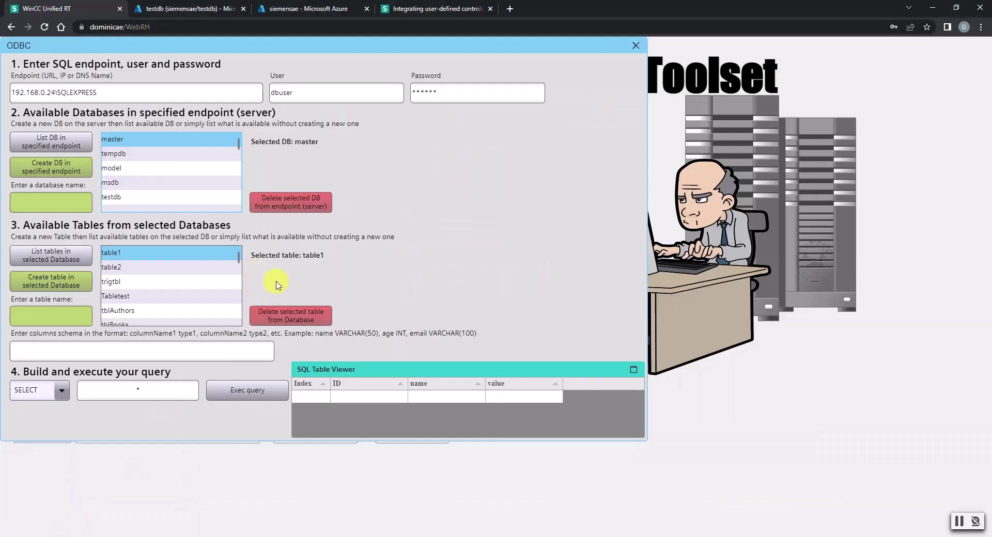
left_click(137, 532)
left_click(448, 112)
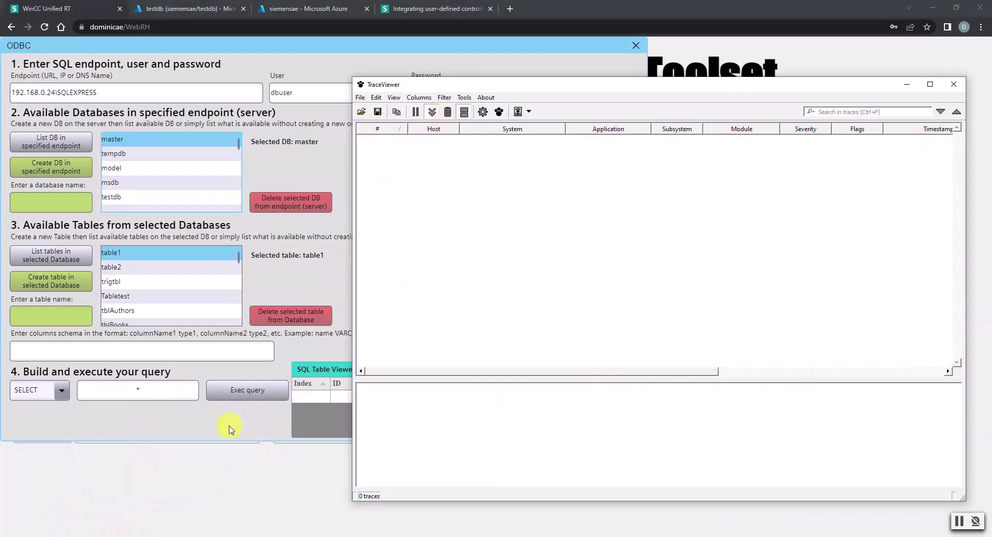
- Execute the SELECT * query in the WinCC Unified runtime with table1 of the master database selected
left_click(248, 398)
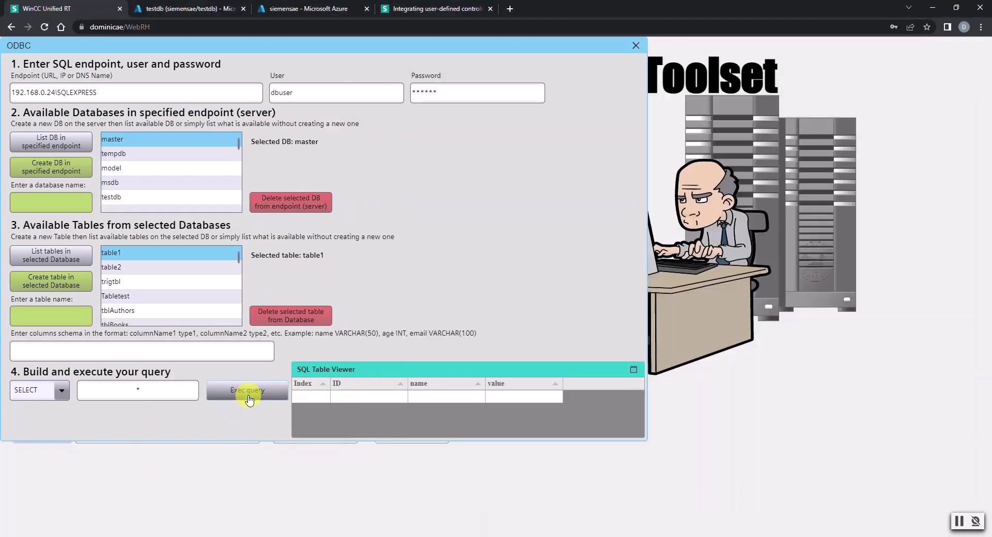
left_click(250, 398)
left_click(155, 257)
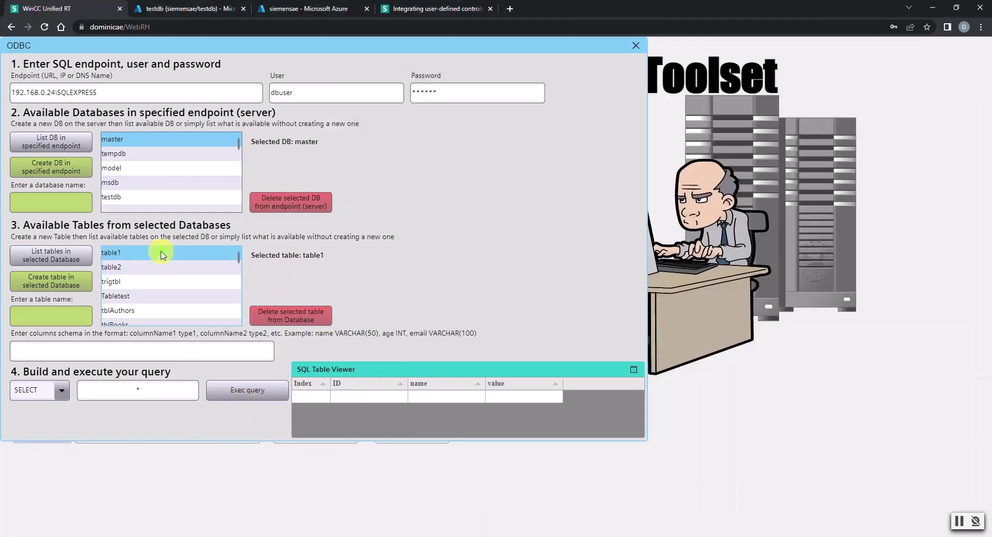
- Inspect the newly recorded entries in TraceViewer and return to the WinCC Unified runtime
key("alt+Tab")
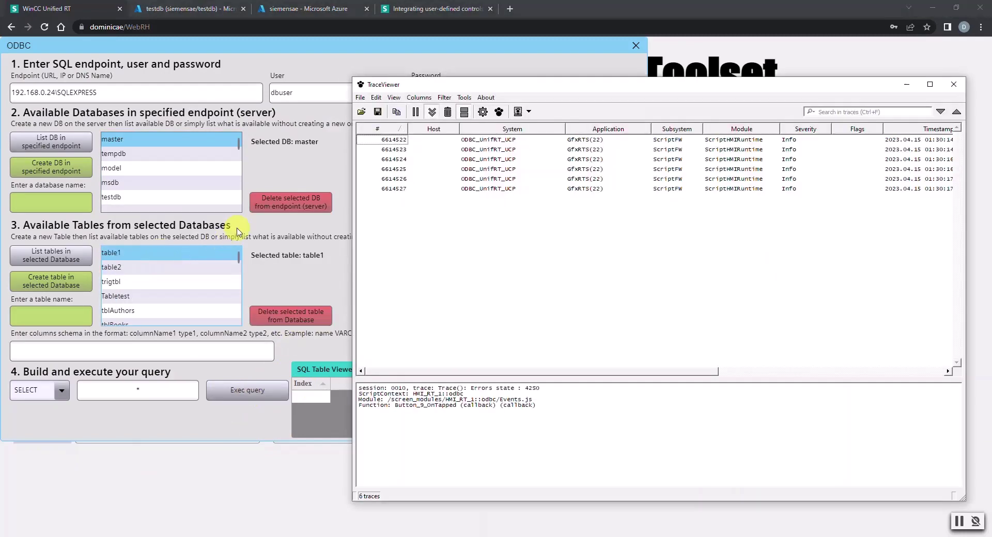
left_click(433, 160)
left_click(440, 190)
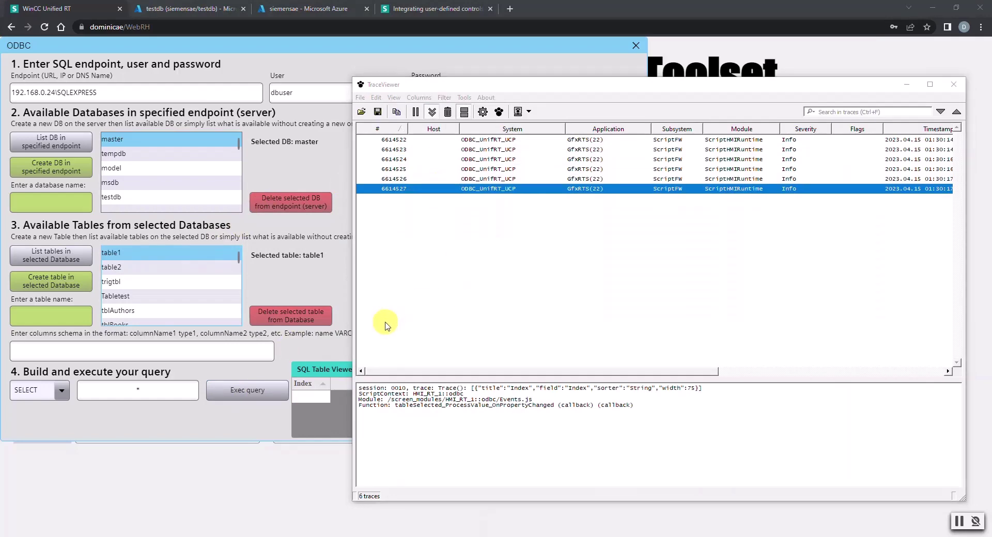
key("alt+Tab")
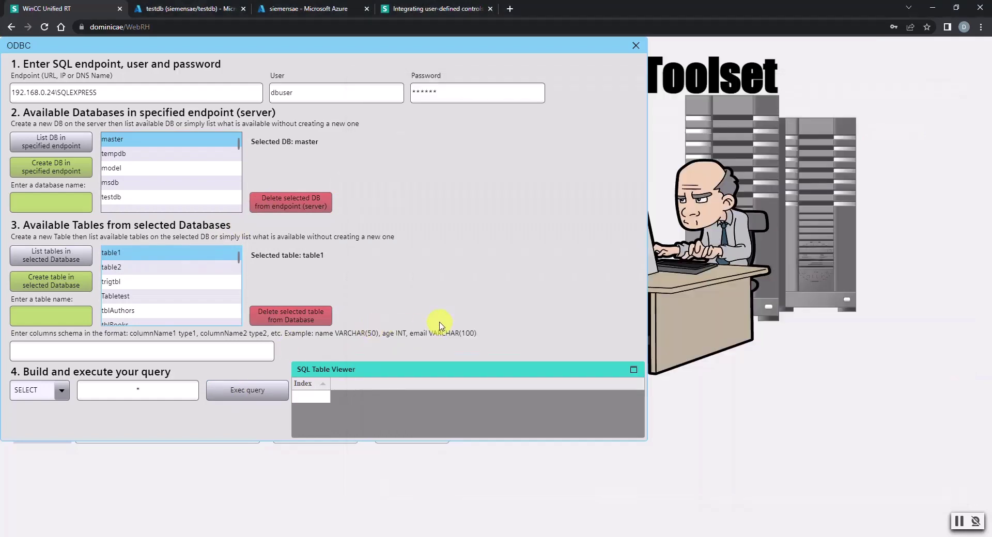
- Select database testdb and table tblAuthors, and set the SELECT query text to "TOP (100) *"
left_click(140, 312)
left_click(142, 389)
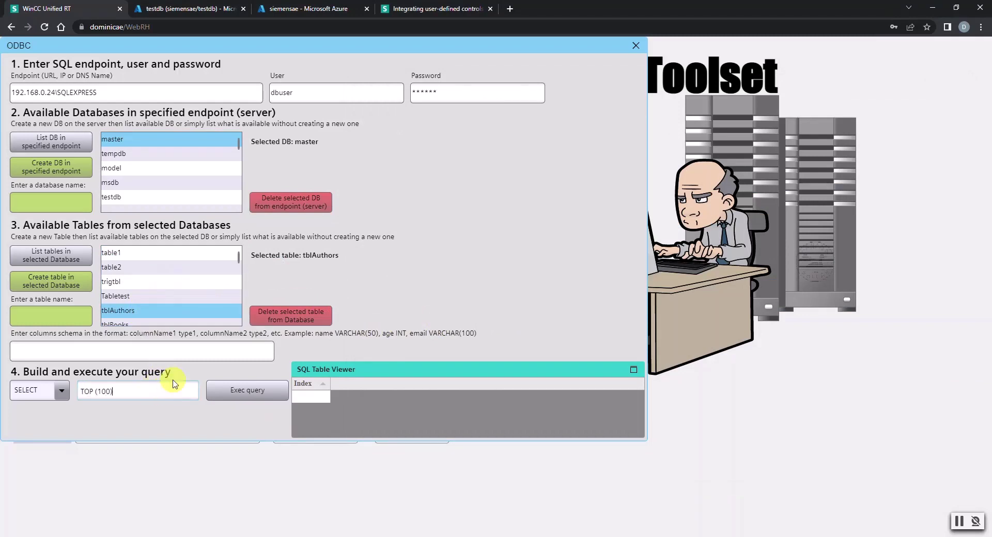
left_click(126, 199)
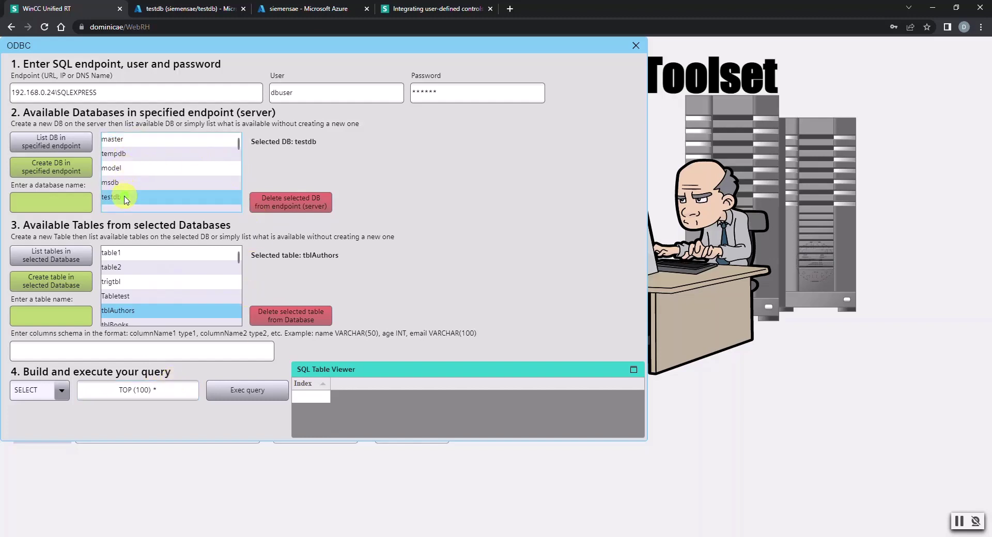
left_click(131, 311)
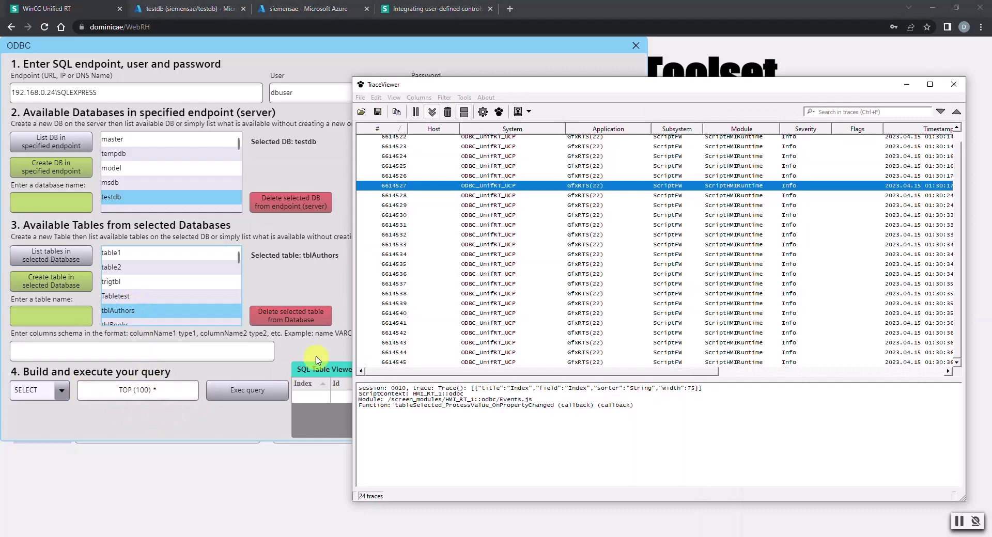
left_click(148, 202)
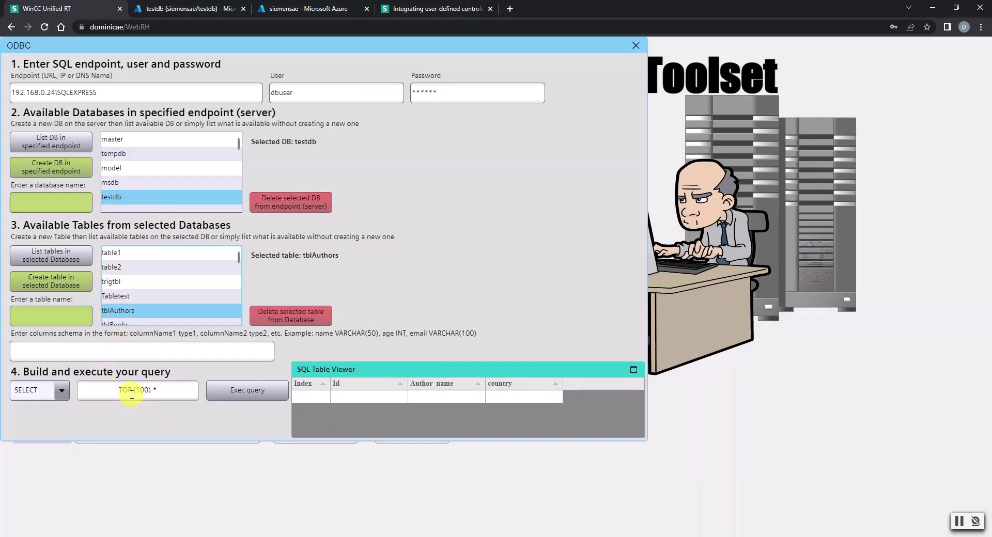
- Clear the recorded traces in TraceViewer and arrange the browser and TraceViewer windows so both are usable together
key("alt+Tab")
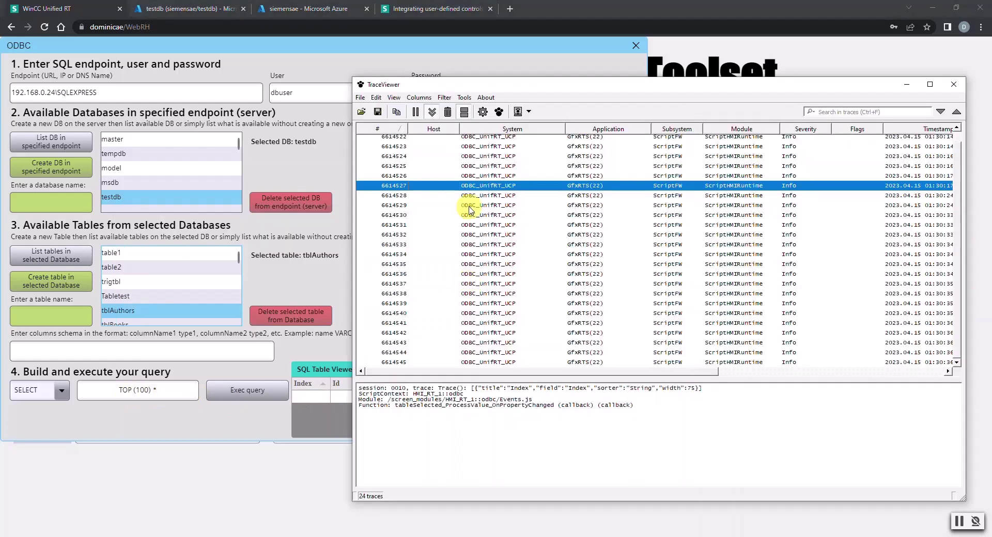
left_click(446, 114)
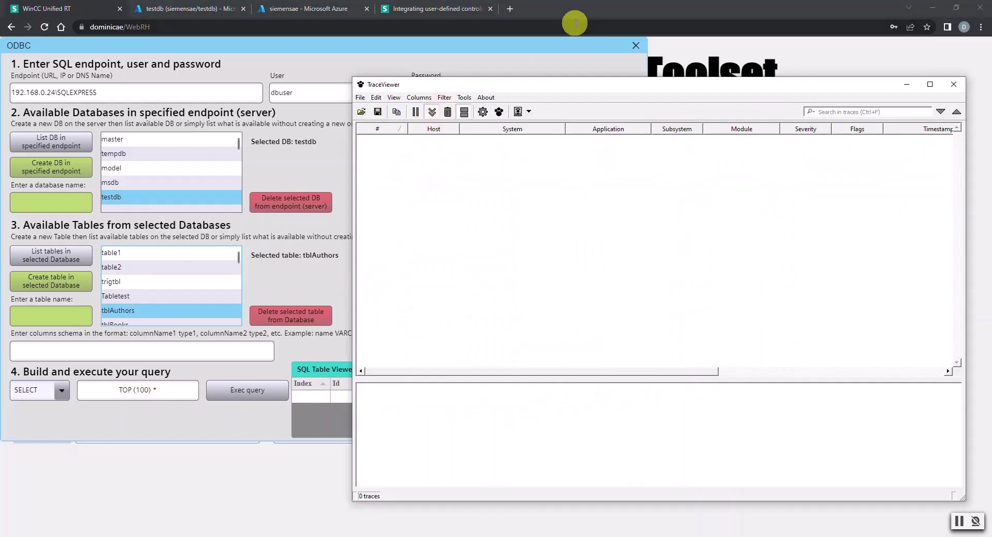
left_click_drag(600, 9, 207, 14)
left_click_drag(632, 91, 644, 56)
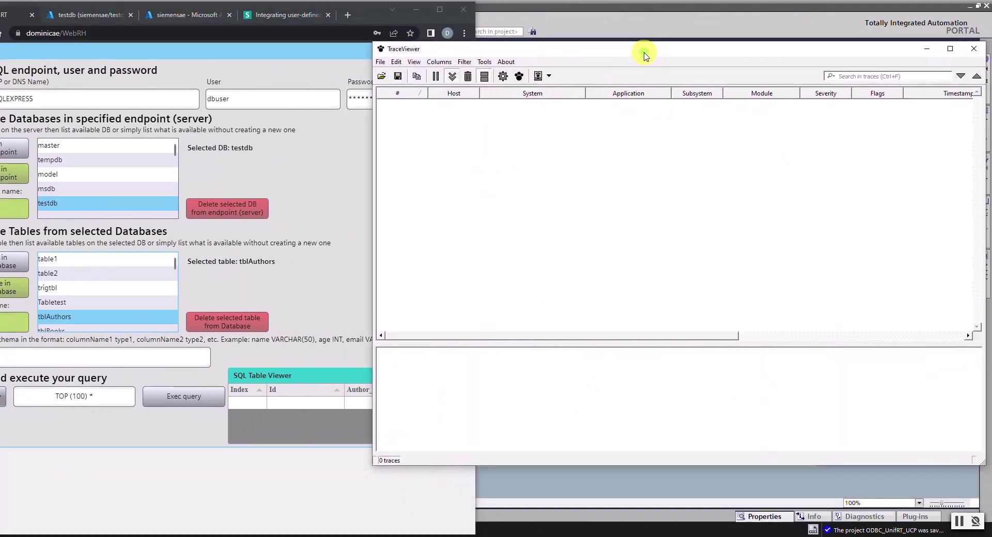
- Execute the SELECT TOP (100) * query on tblAuthors and review the returned rows in the enlarged SQL Table Viewer
left_click(199, 396)
left_click(542, 230)
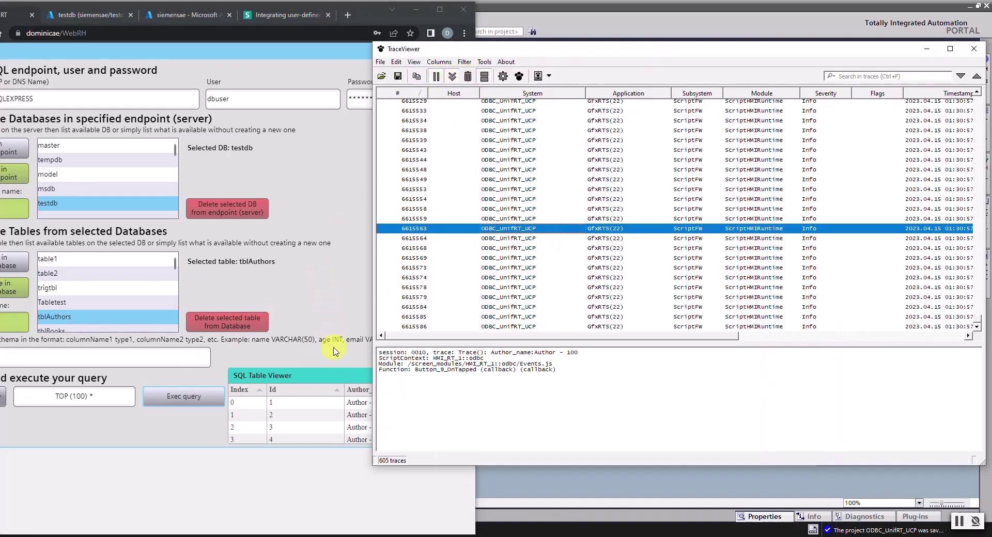
left_click(341, 375)
left_click(440, 9)
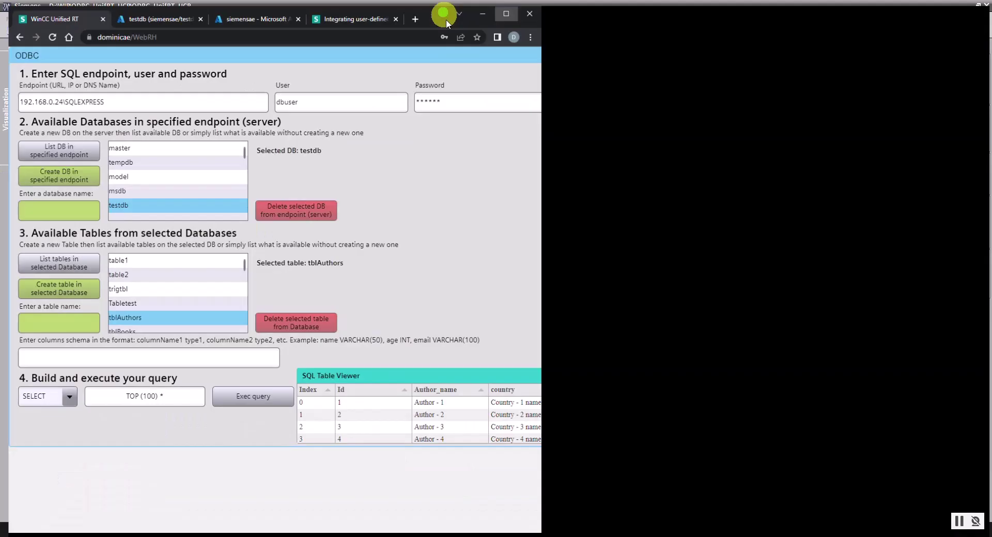
left_click(634, 369)
mouse_move(638, 101)
left_mouse_down()
mouse_move(636, 361)
mouse_move(636, 87)
left_mouse_up()
left_click(637, 61)
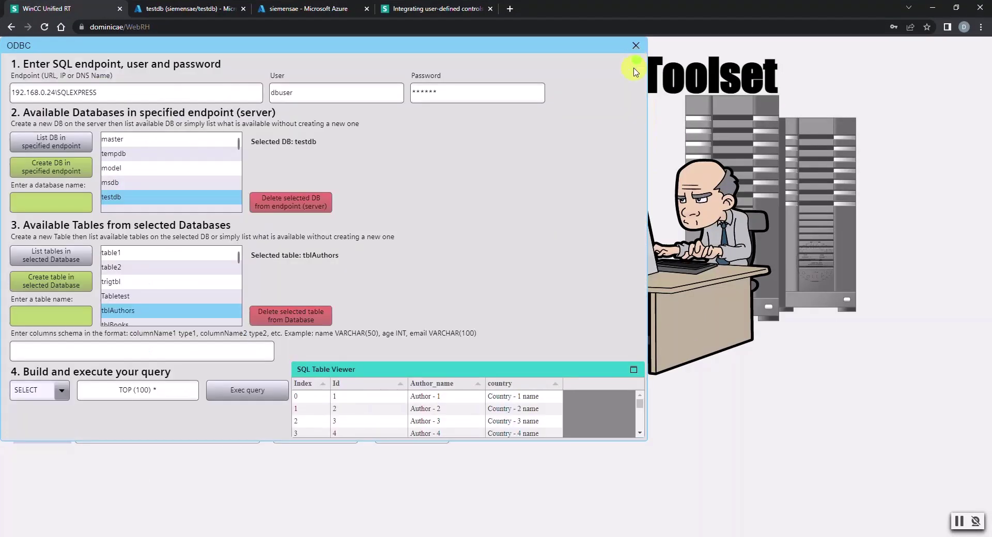
- Switch to TraceViewer and examine the query's traces from the first Author_name entry to the final col3 entry
key("alt+Tab")
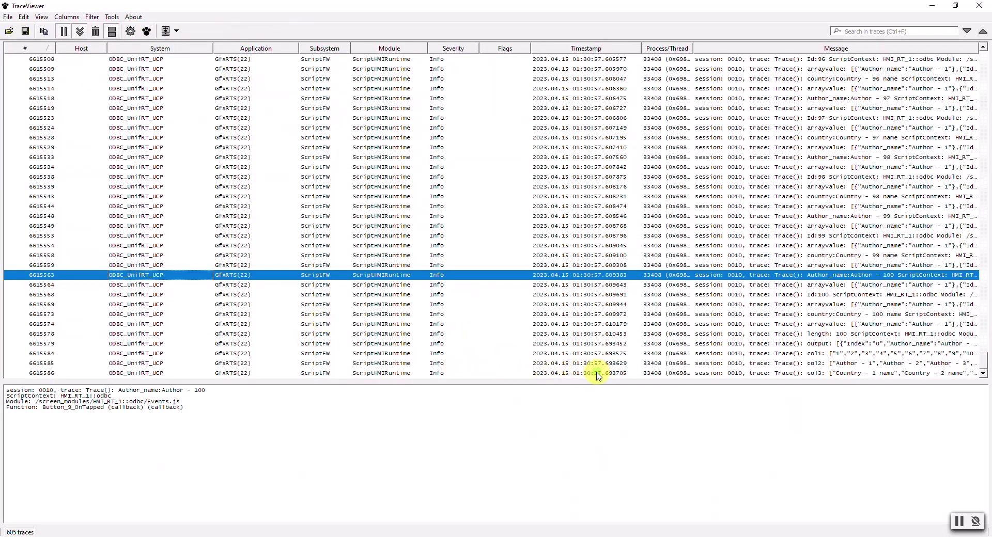
left_click(570, 373)
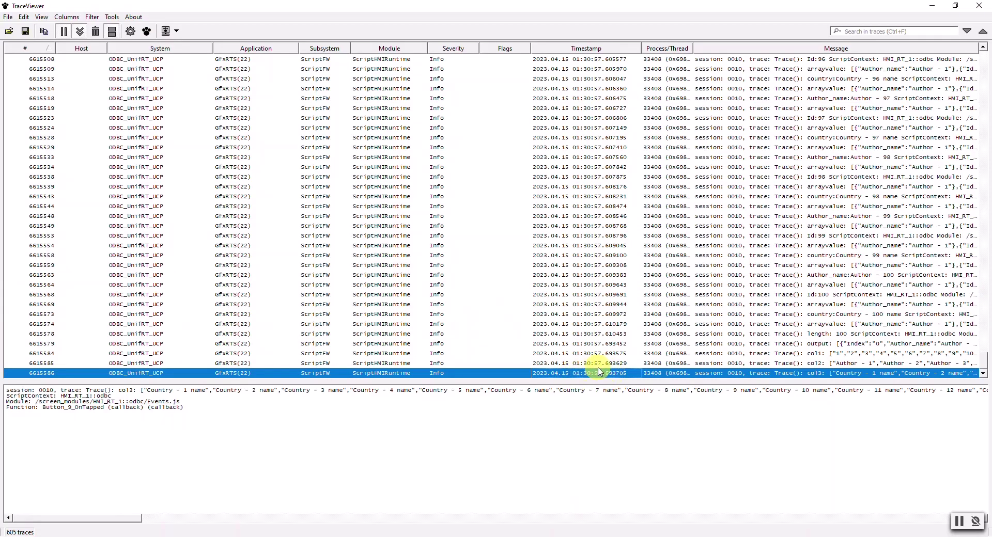
scroll(721, 289, "up", 13)
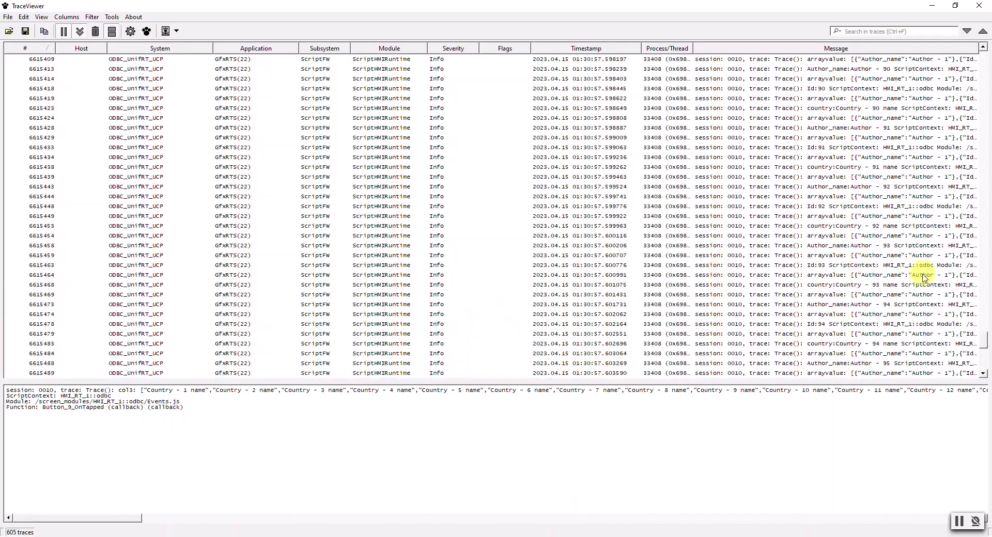
mouse_move(983, 338)
left_mouse_down()
mouse_move(977, 66)
mouse_move(945, 65)
left_mouse_up()
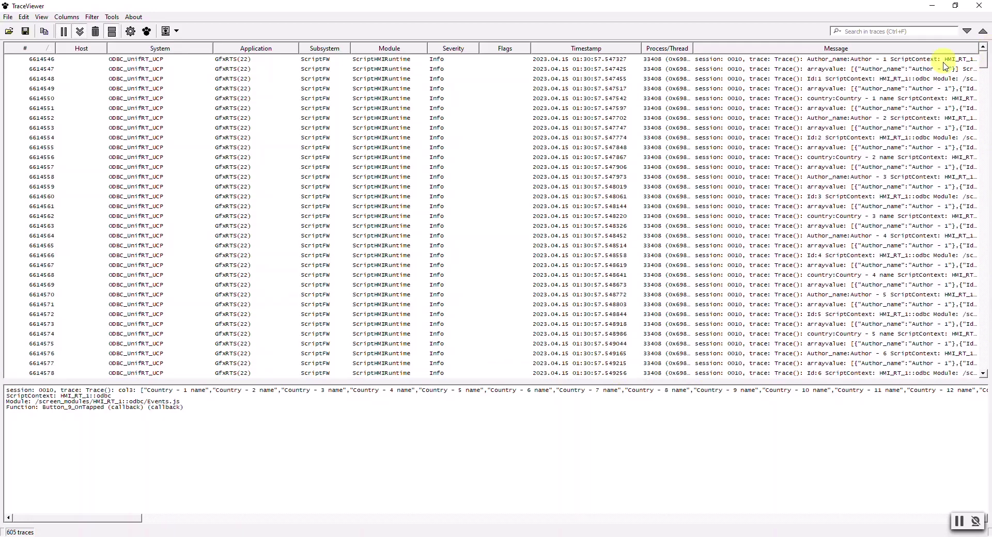
left_click(582, 59)
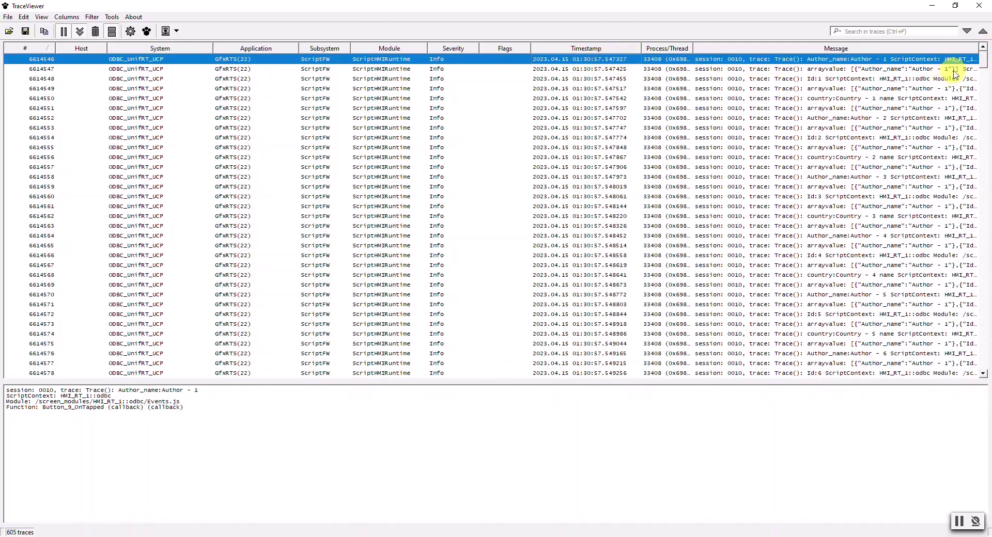
left_click_drag(984, 63, 975, 368)
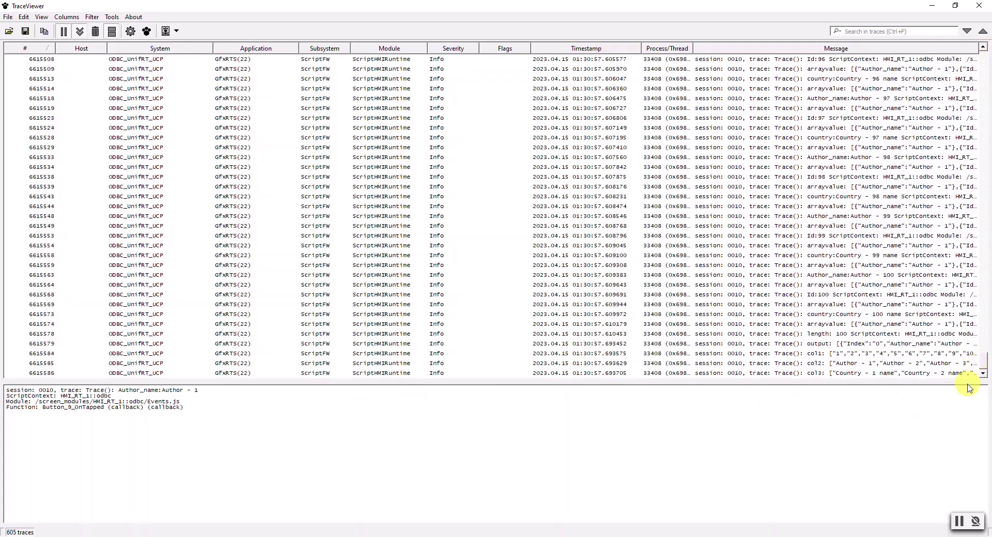
mouse_move(970, 379)
left_mouse_down()
mouse_move(971, 54)
mouse_move(975, 370)
mouse_move(968, 129)
mouse_move(949, 26)
left_mouse_up()
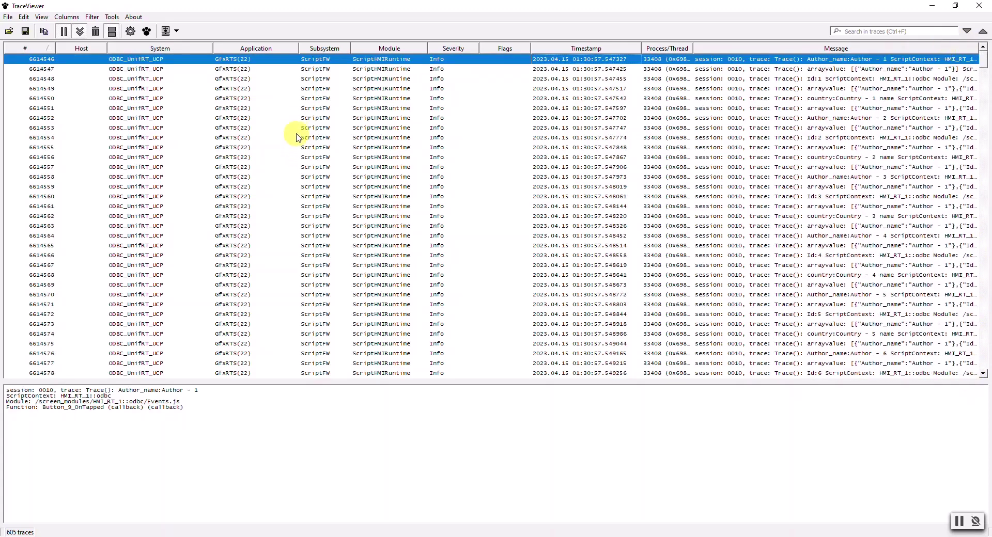
- Step through the trace entries one by one to examine how arrayvalue is built from each Author_name, Id and country
left_click(285, 69)
key("Down")
key("Down")
key("Down")
key("Down")
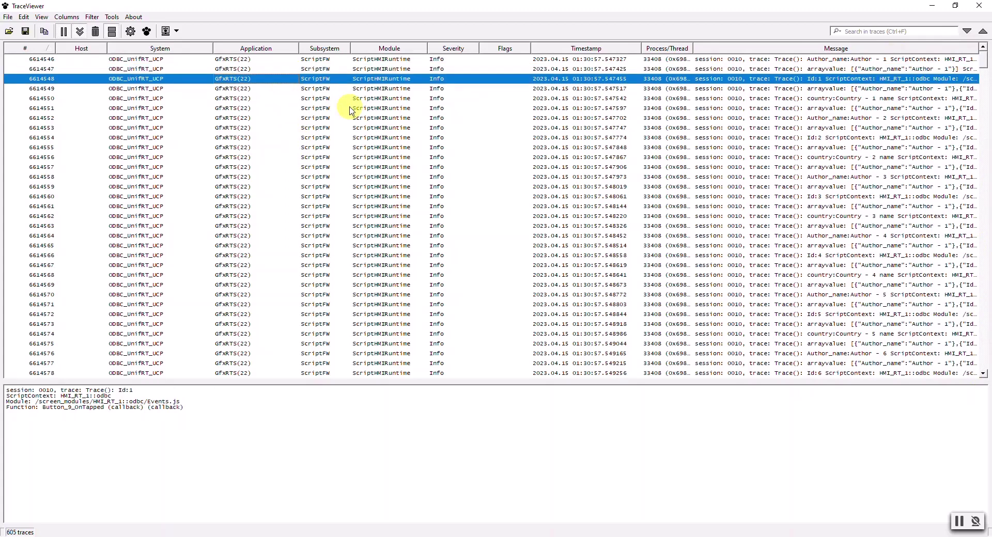
key("Down")
key("Down")
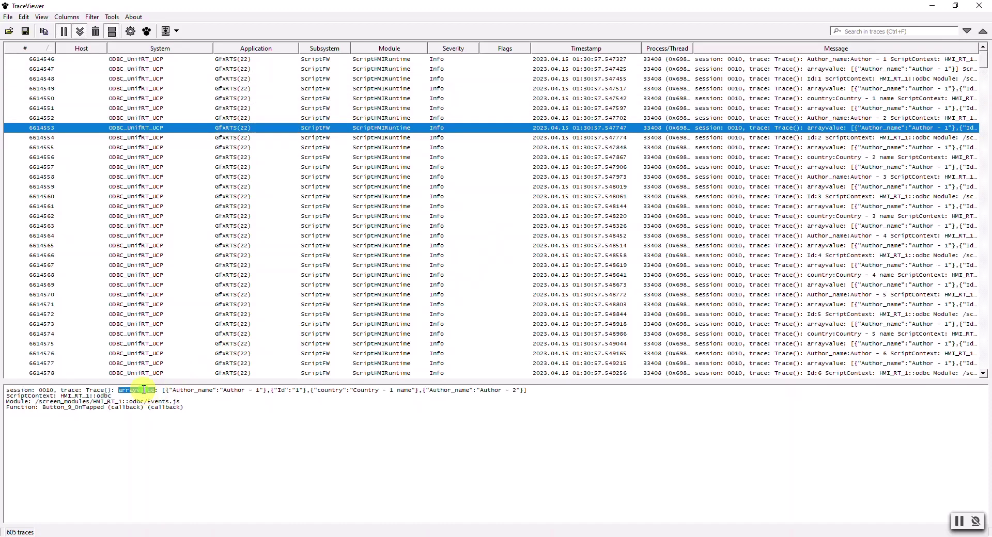
left_click(268, 138)
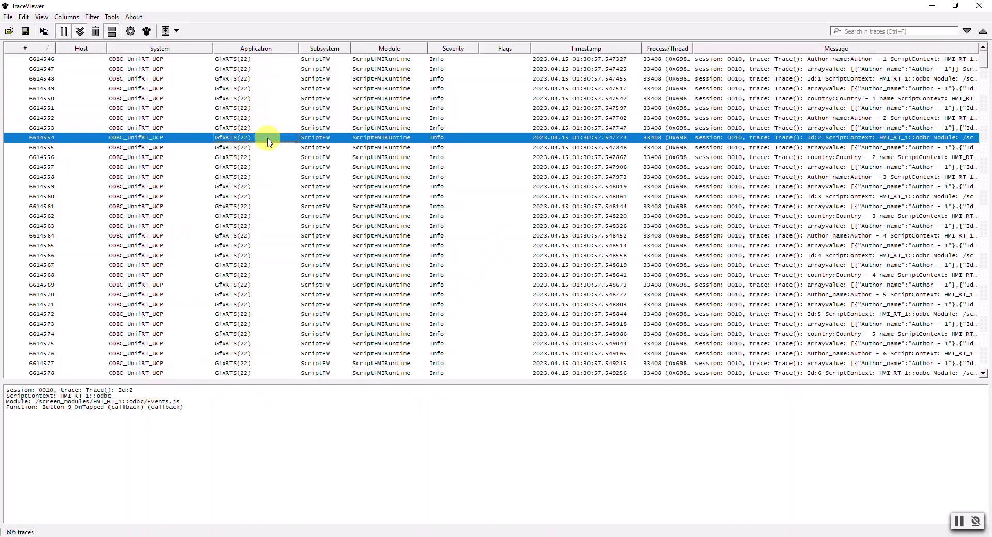
key("Down")
key("Down")
key("Down")
key("Down")
key("Down")
key("Down")
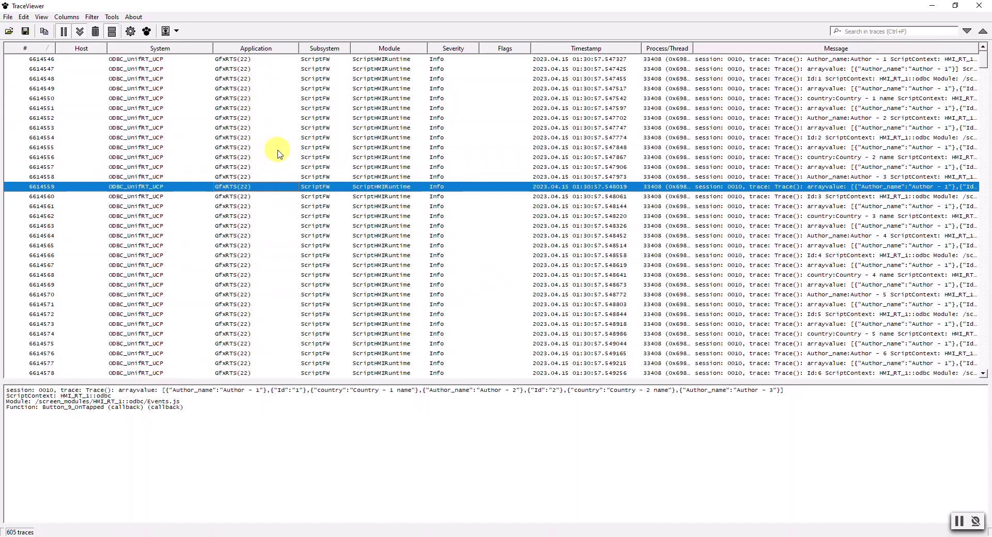
key("Down")
key("Down")
key("Down")
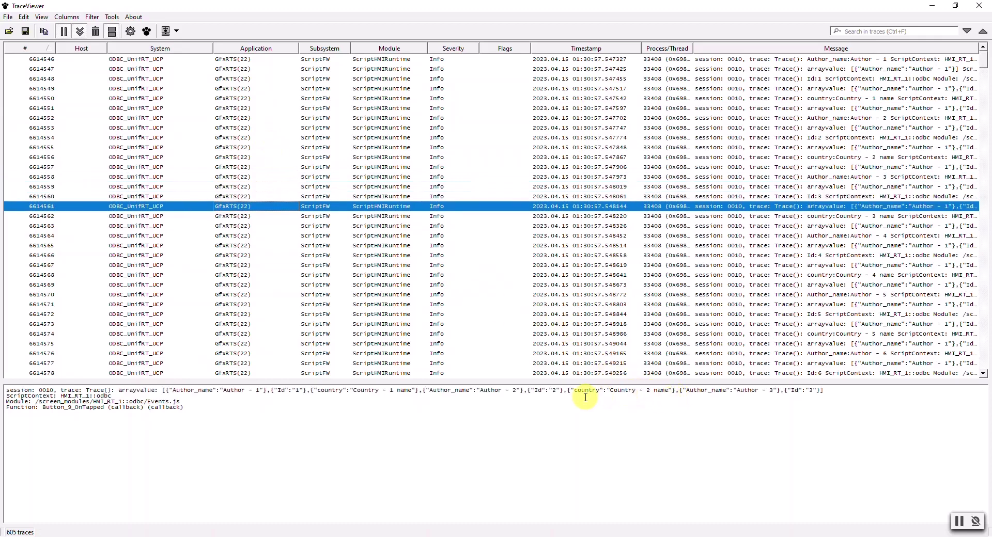
key("Down")
key("Down")
key("Down")
key("Down")
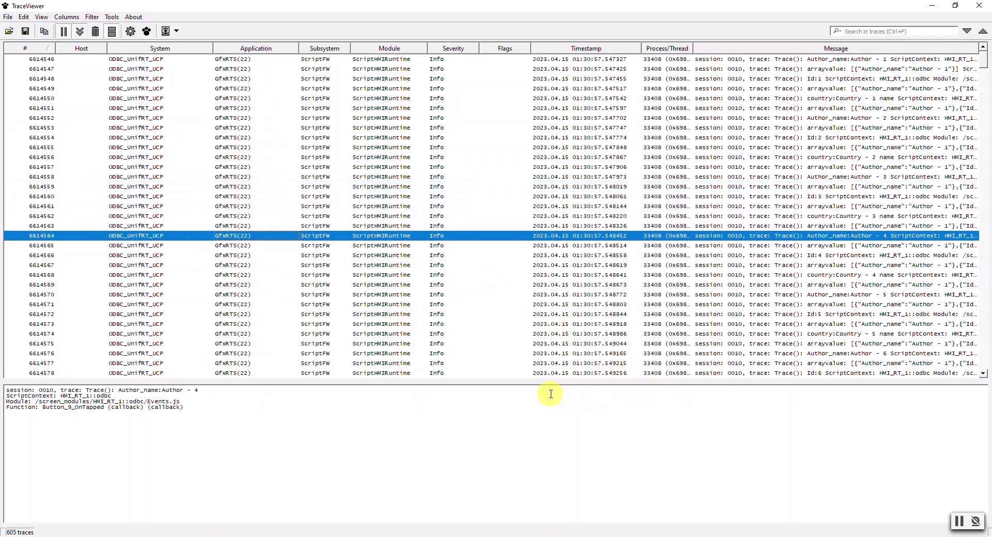
key("Down")
key("Down")
key("Down")
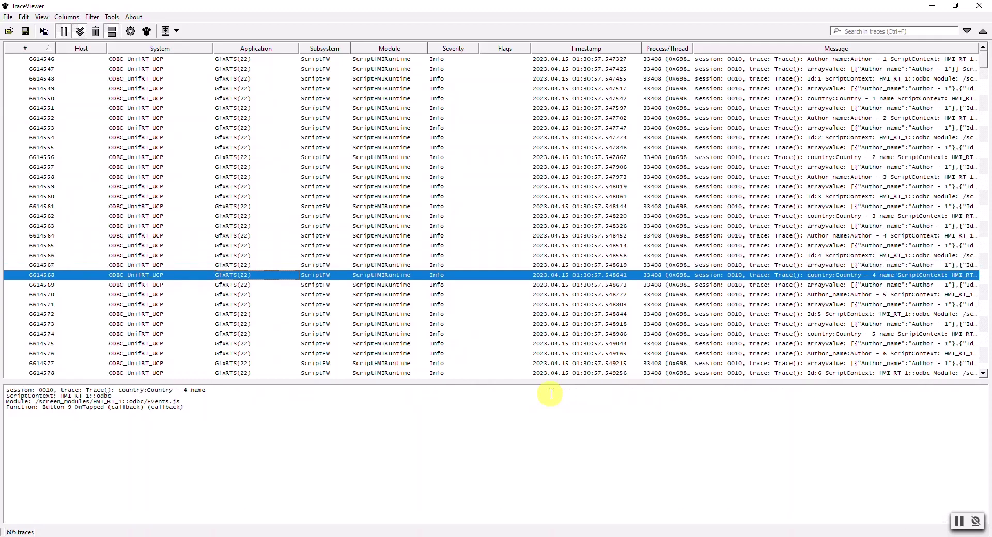
- Step through the remaining author entries, jump to the end of the traces, and examine the col3, col2 and col1 arrays
key("Down")
key("Down")
key("Down")
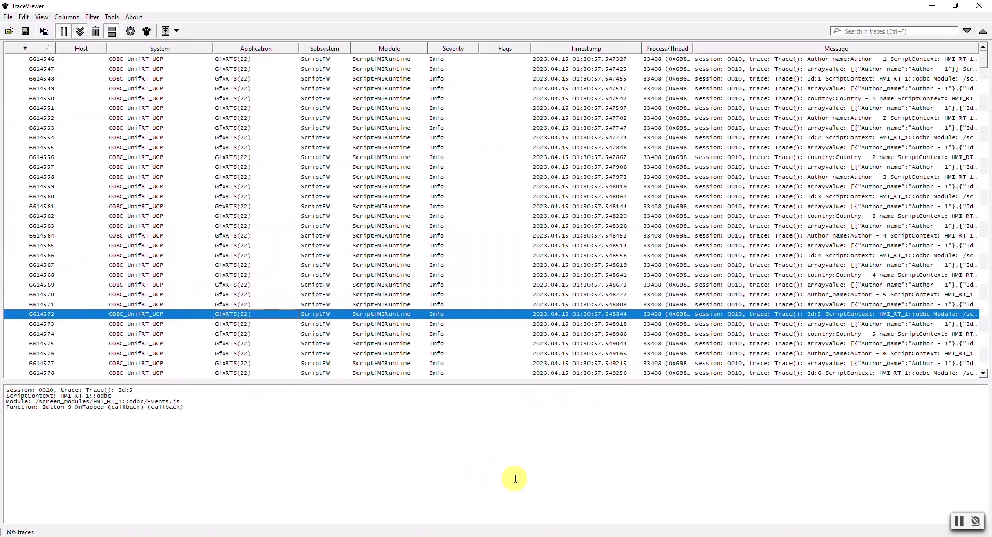
scroll(982, 66, "down", 1)
left_click_drag(982, 65, 980, 381)
left_click(733, 376)
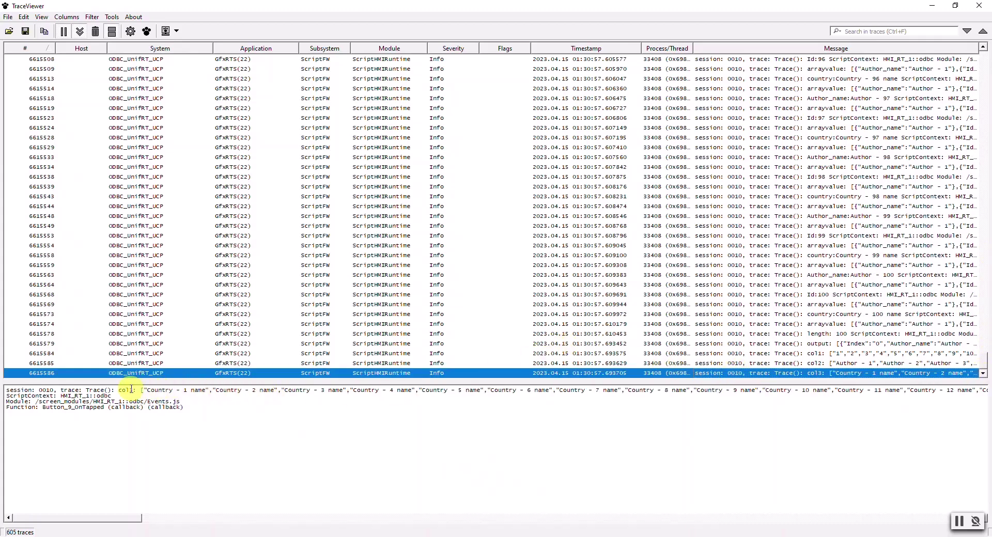
left_click(156, 365)
left_click(161, 355)
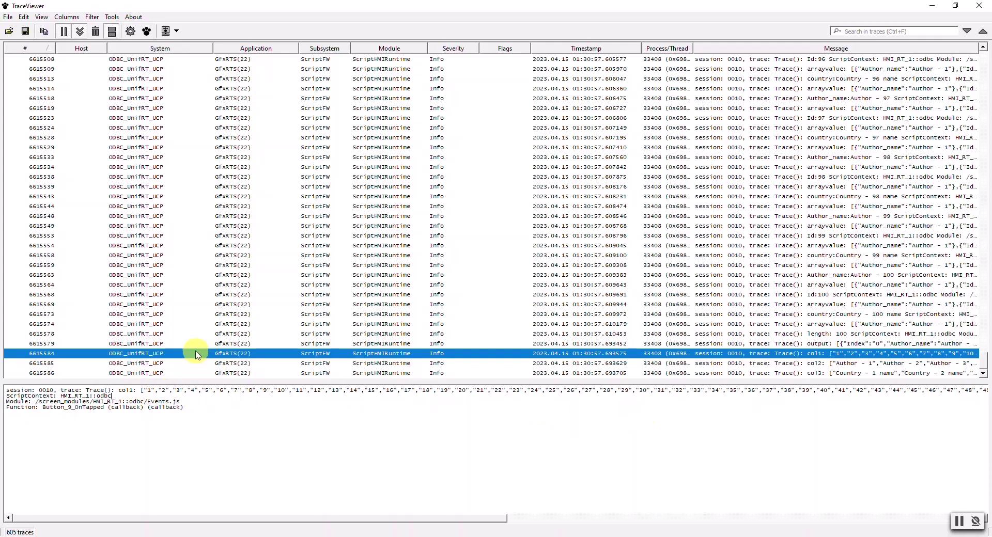
- Examine the start of the output trace against the SQL Table Viewer, enlarging the viewer in the browser for comparison
left_click(150, 344)
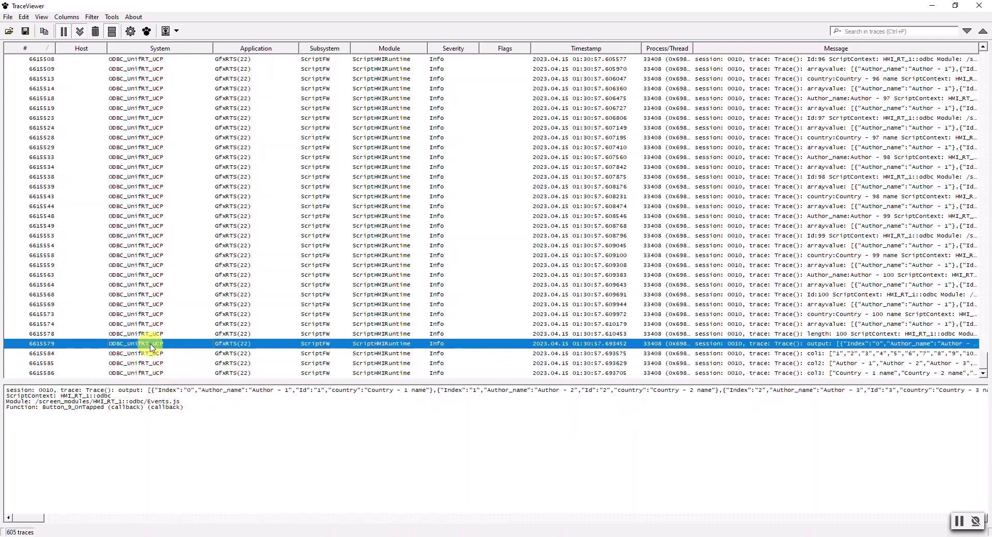
left_click(129, 391)
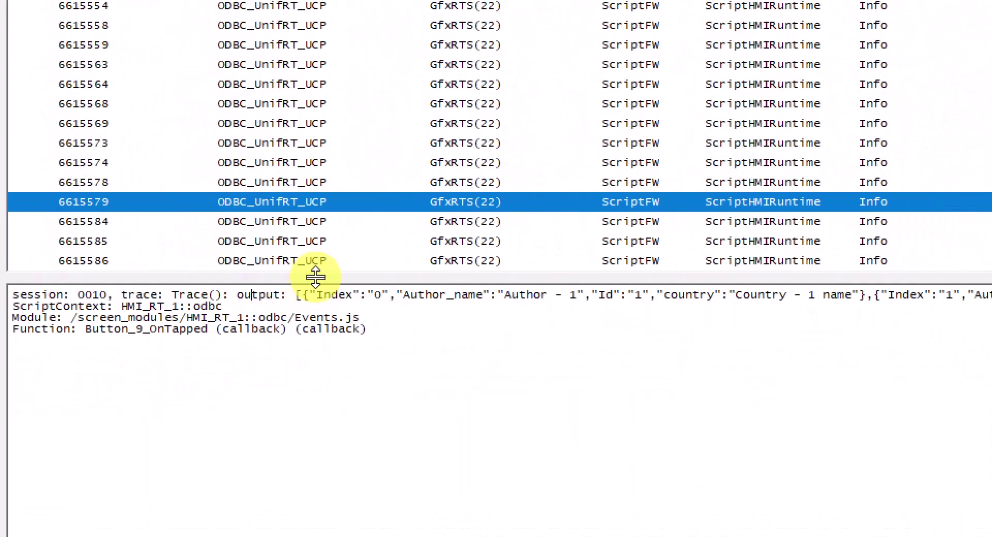
double_click(276, 298)
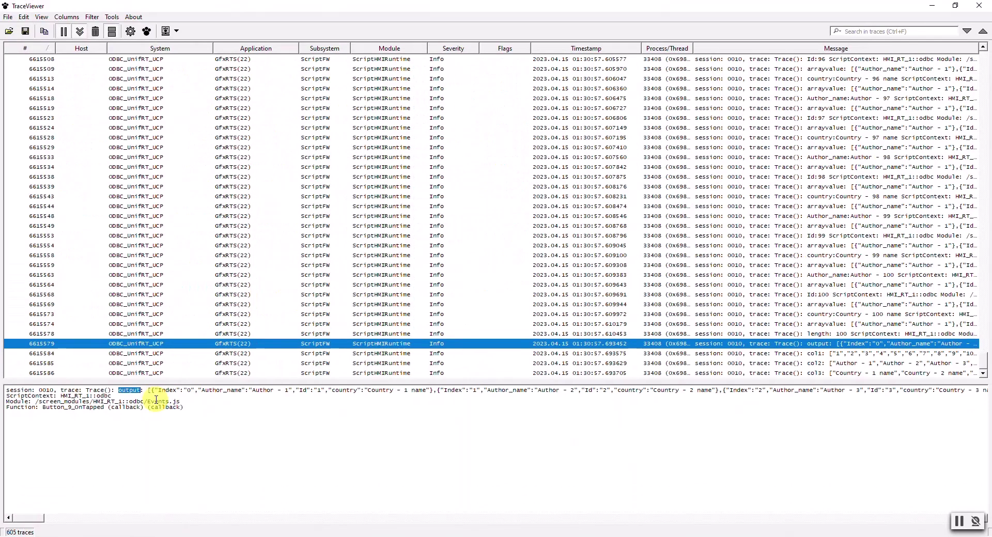
key("alt+Tab")
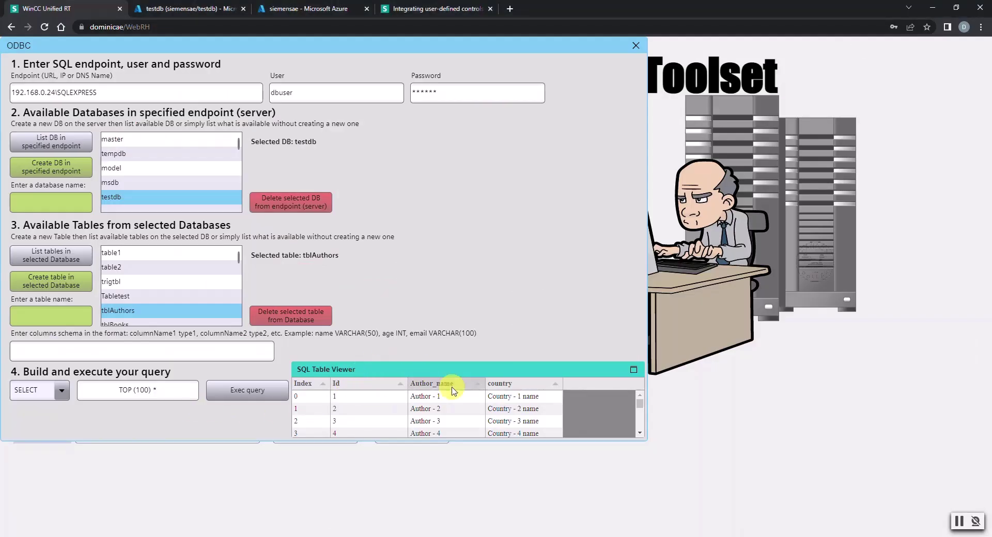
left_click(635, 368)
key("alt+Tab")
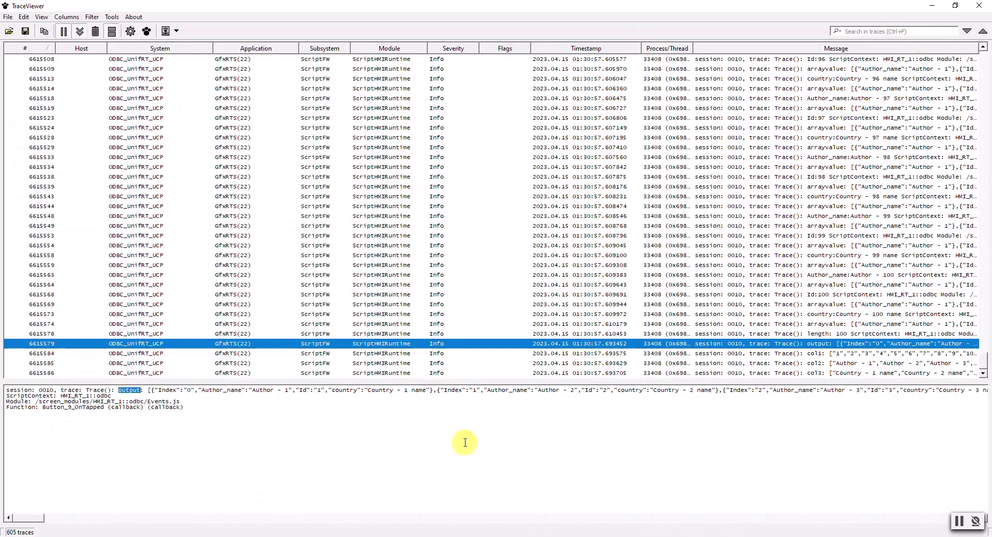
left_click(176, 390)
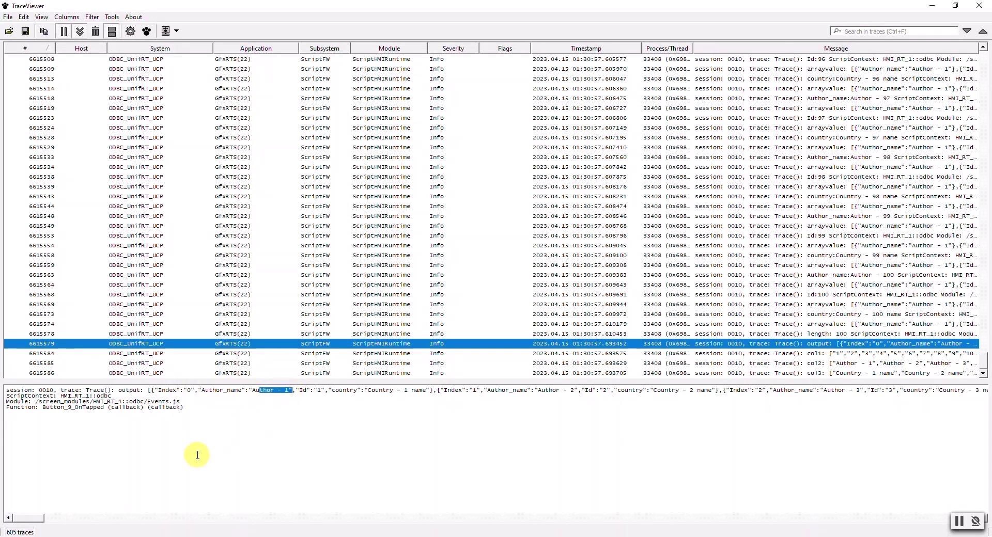
- Compare the final record of the output trace with the enlarged SQL Table Viewer, and restore the viewer to its small size
left_click_drag(37, 519, 988, 534)
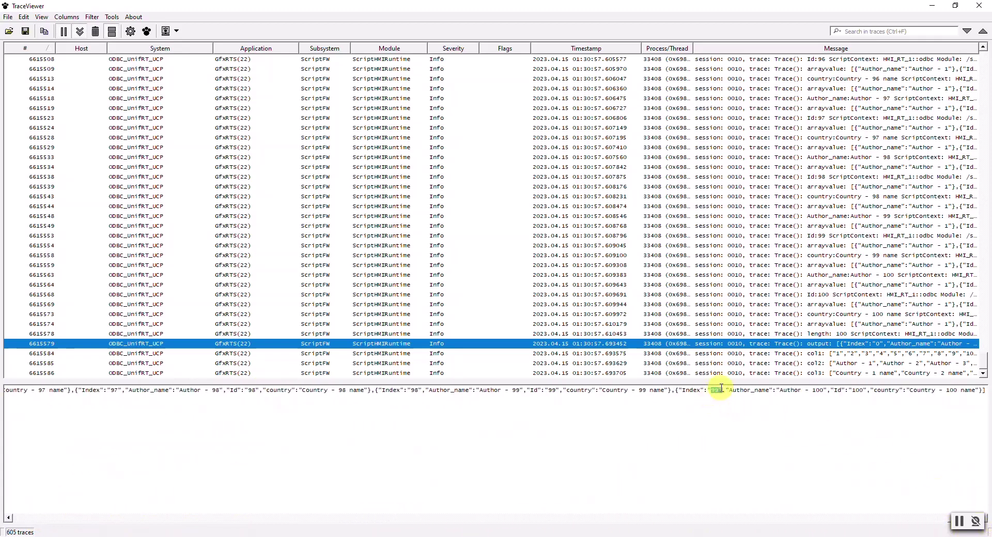
left_click_drag(794, 391, 939, 391)
key("alt+Tab")
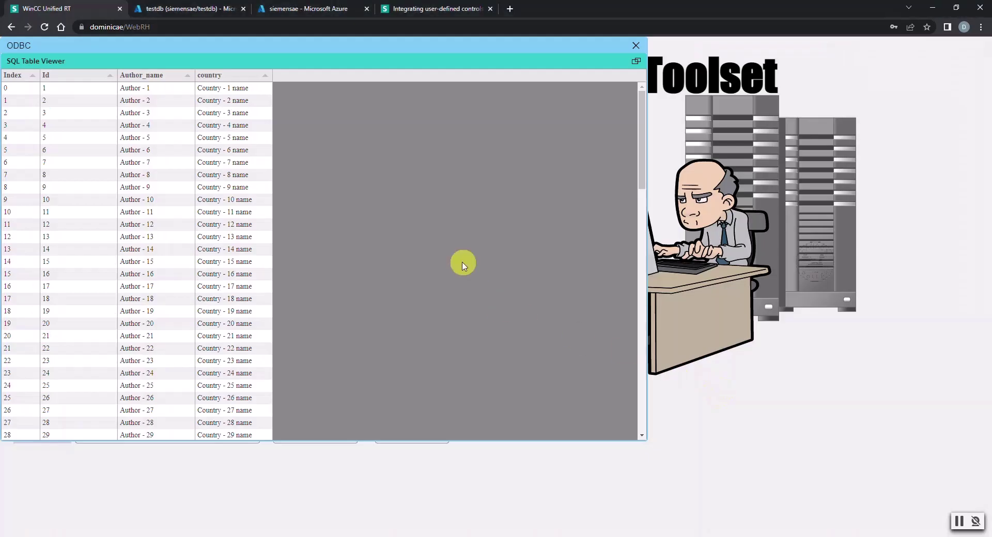
mouse_move(640, 110)
left_mouse_down()
mouse_move(627, 237)
mouse_move(630, 413)
mouse_move(640, 327)
mouse_move(631, 117)
mouse_move(641, 102)
left_mouse_up()
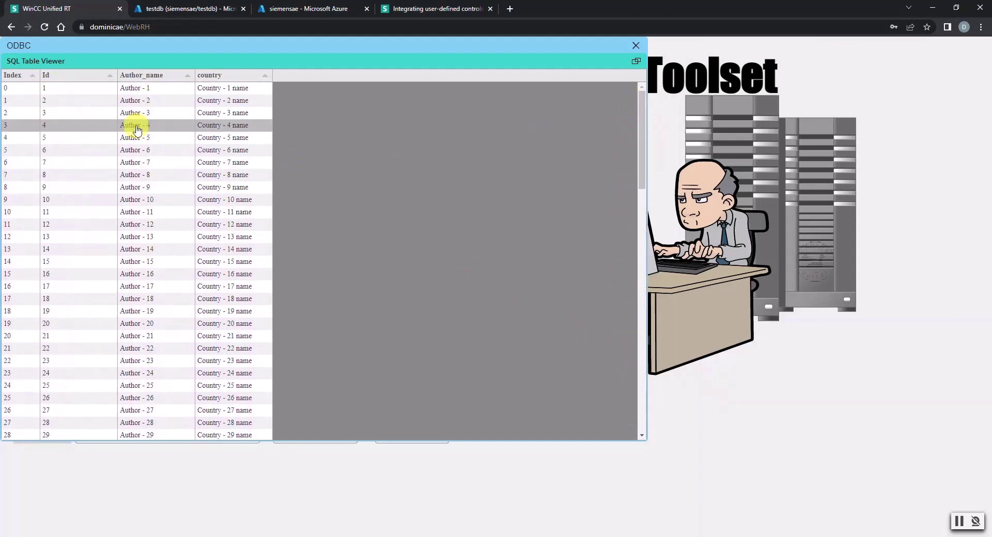
left_click(636, 61)
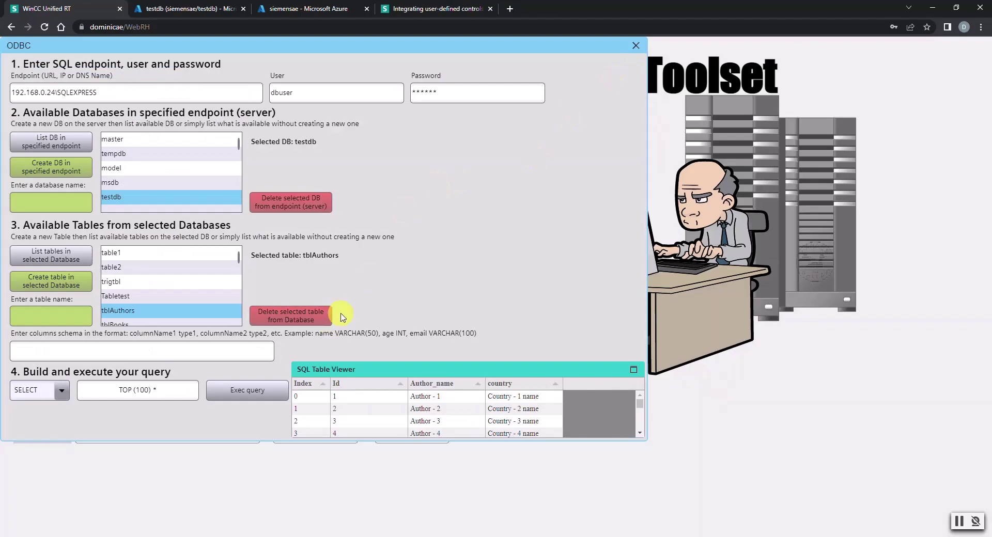
- Clear the recorded traces in TraceViewer and reduce its window so the browser's query area is accessible beside it
key("alt+Tab")
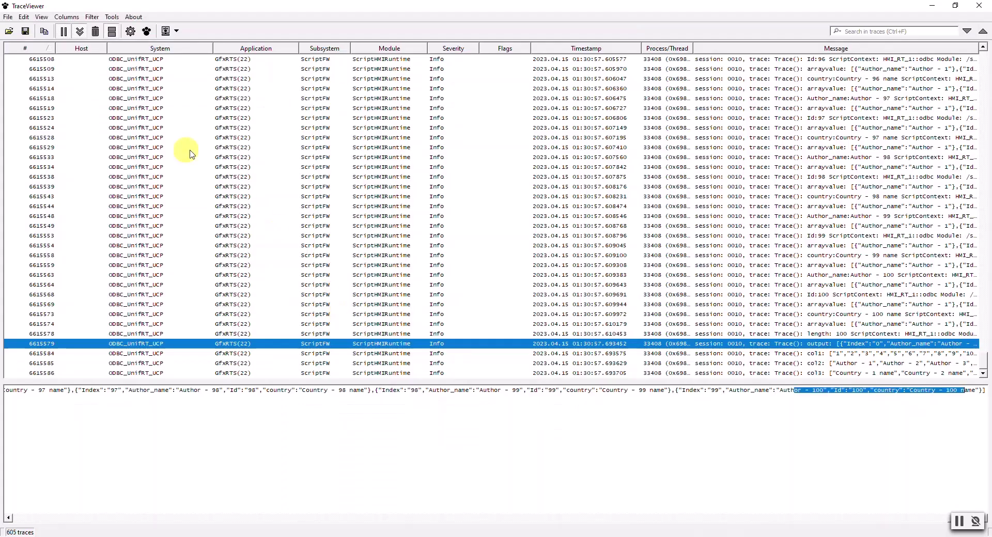
left_click(95, 31)
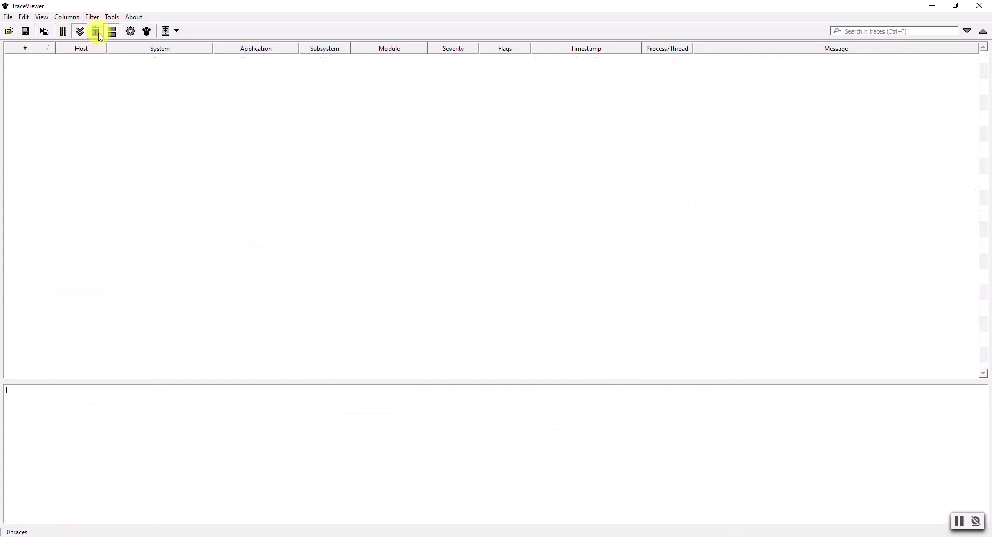
double_click(239, 8)
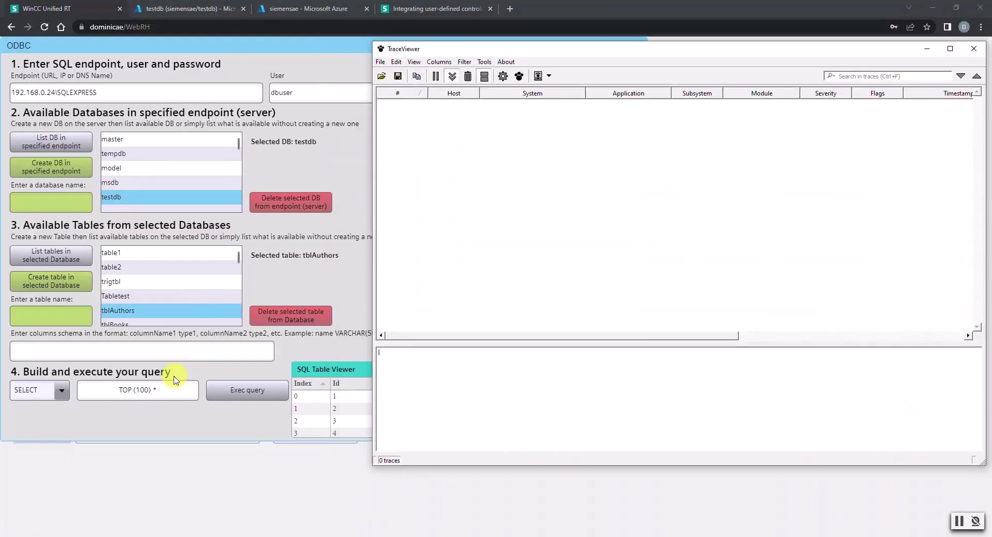
- Change the SELECT query argument to TOP 100 without the asterisk, execute the query, and pause the trace recording
left_click(118, 390)
type("*")
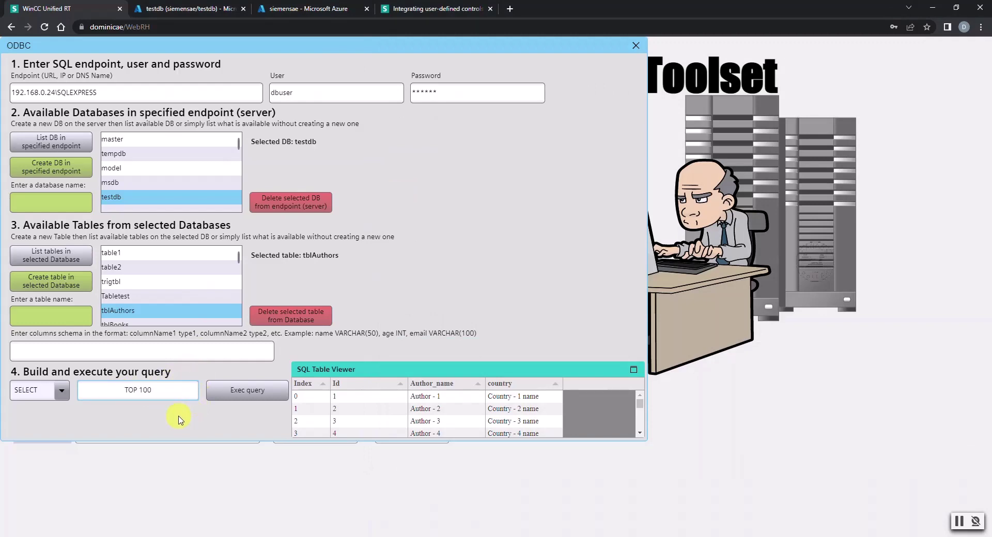
key("alt+Tab")
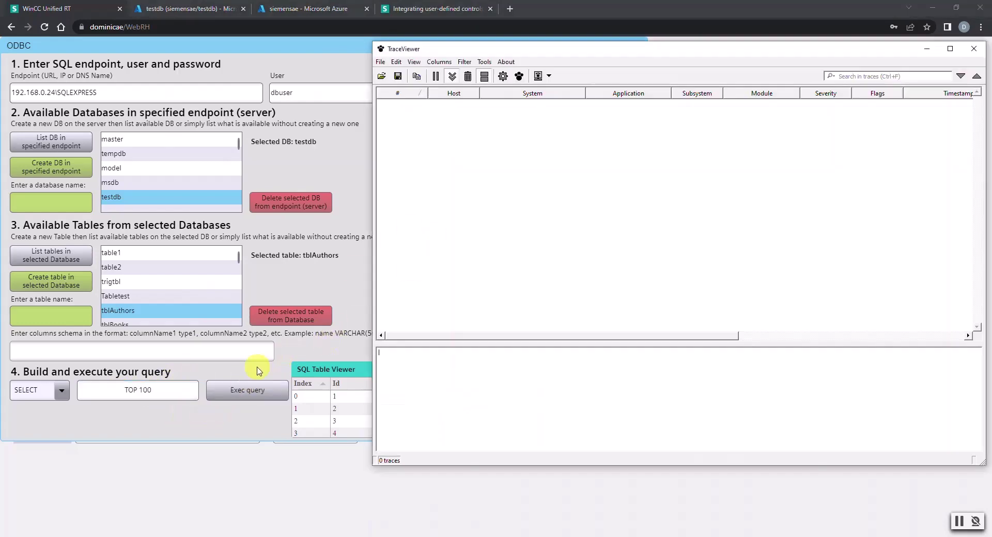
left_click(247, 391)
key("alt+Tab")
left_click(435, 76)
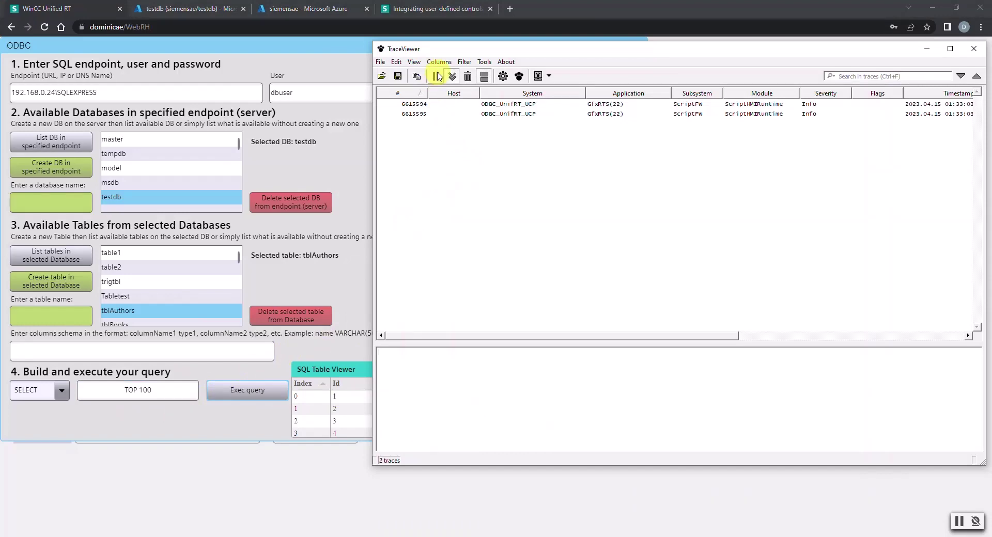
- Examine the Errors state and Errors Message traces of the malformed query in the maximized TraceViewer, highlighting the SQL Server error text
left_click(532, 106)
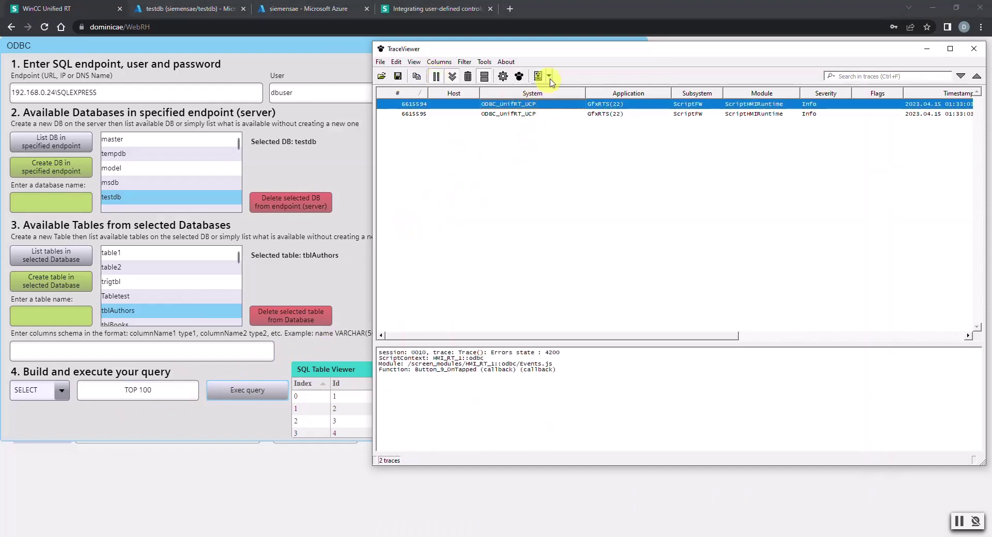
double_click(571, 48)
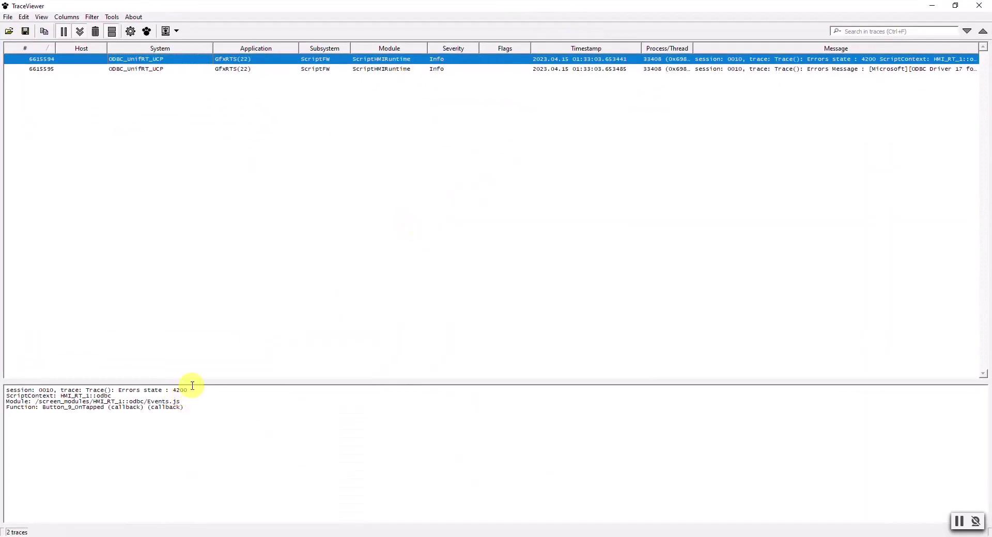
left_click(274, 71)
left_click(386, 398)
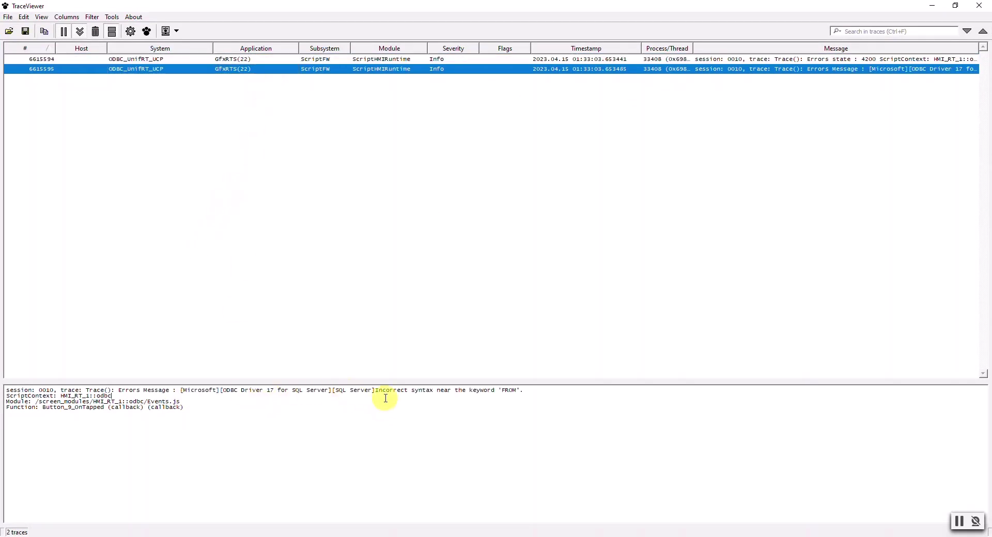
left_click_drag(374, 390, 515, 391)
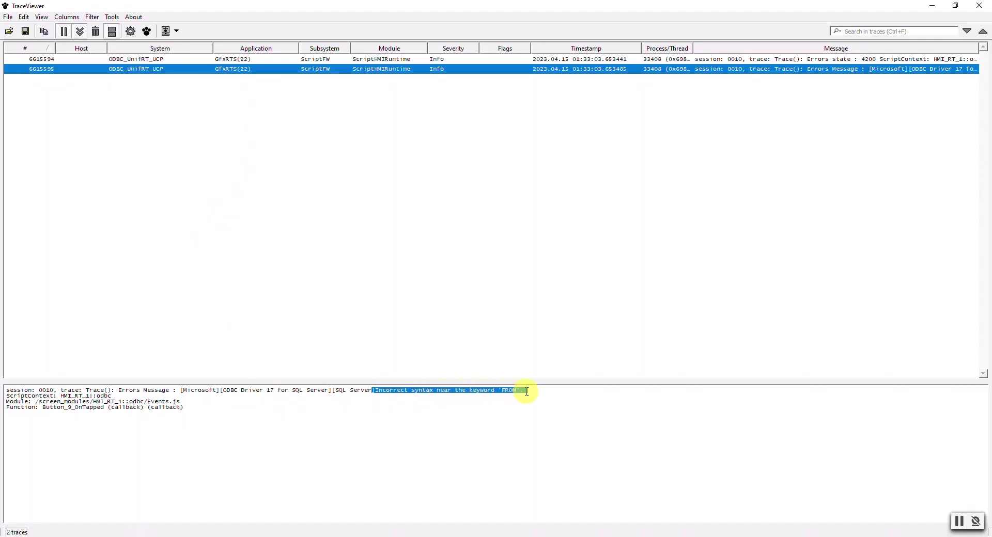
left_click(511, 405)
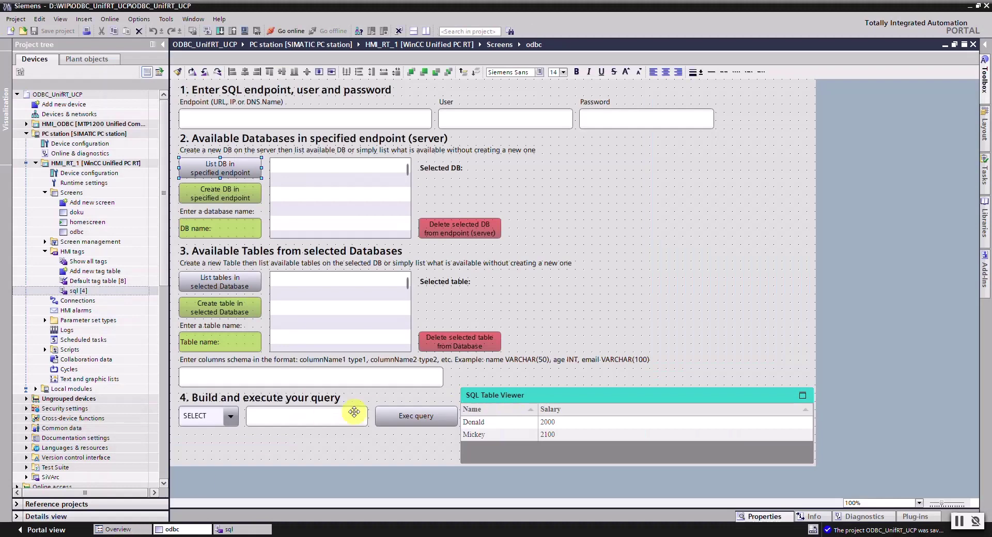
- Switch to TIA Portal and examine the switch statement that builds the query in the Button_9_OnTapped script
left_click(758, 518)
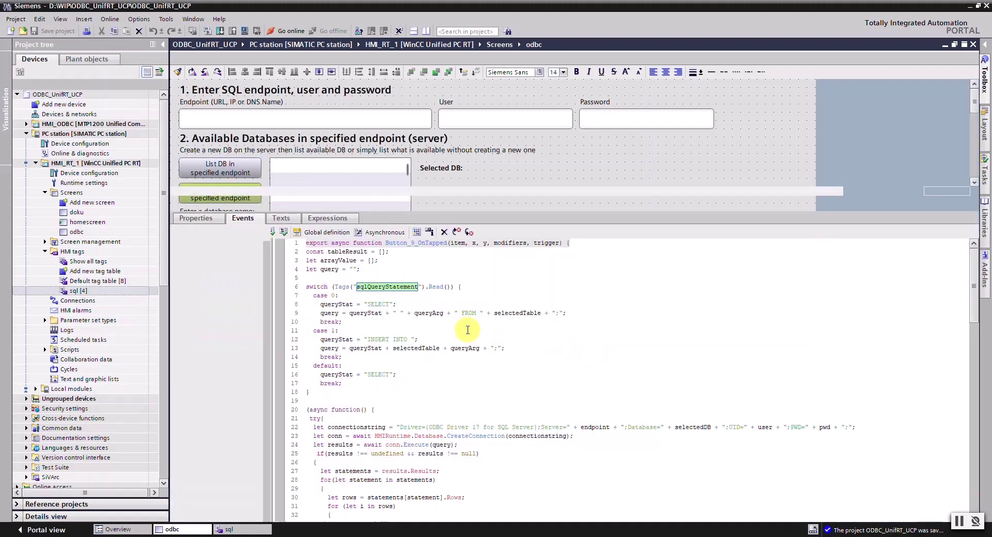
left_click_drag(306, 269, 530, 351)
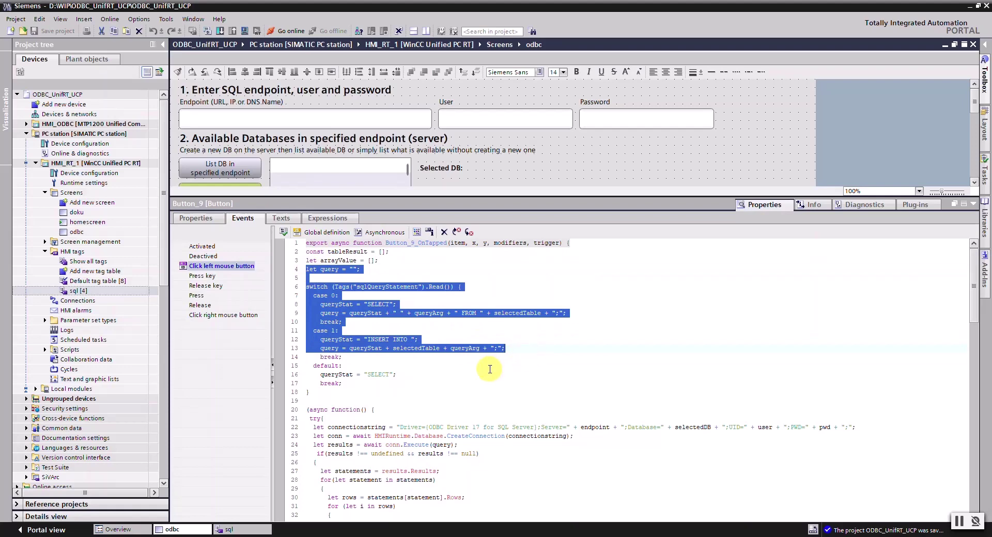
left_click(490, 369)
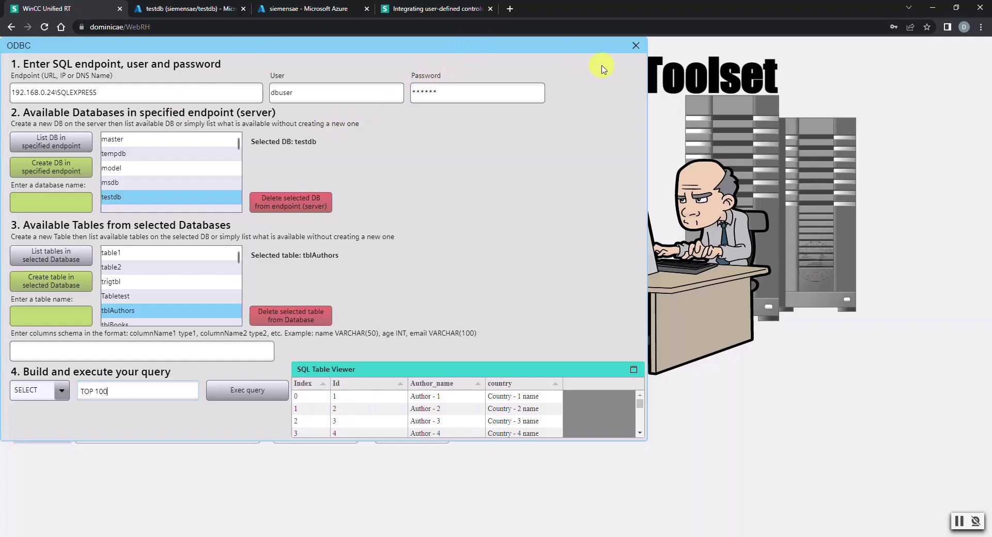
- Switch to the WinCC Unified runtime in the browser and close the ODBC popup
left_click(636, 46)
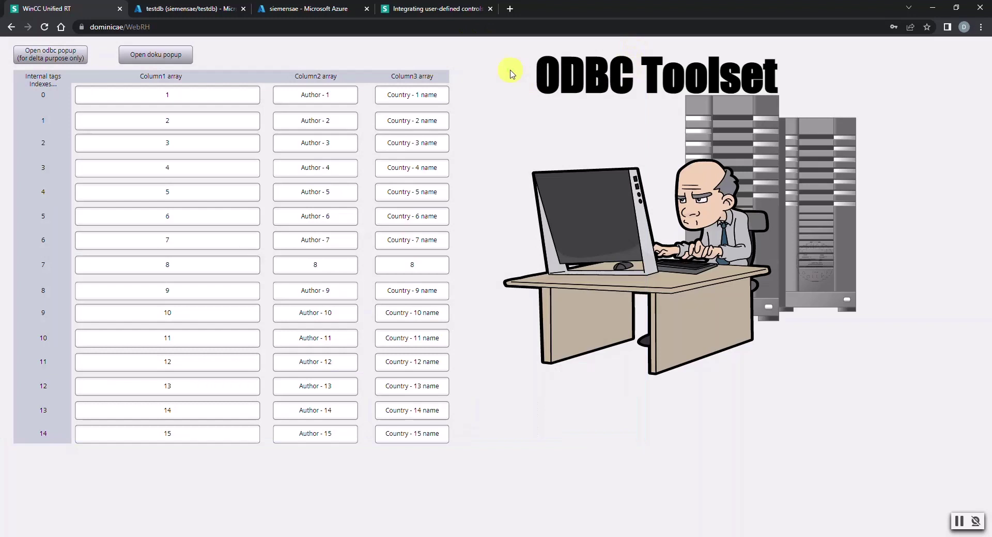